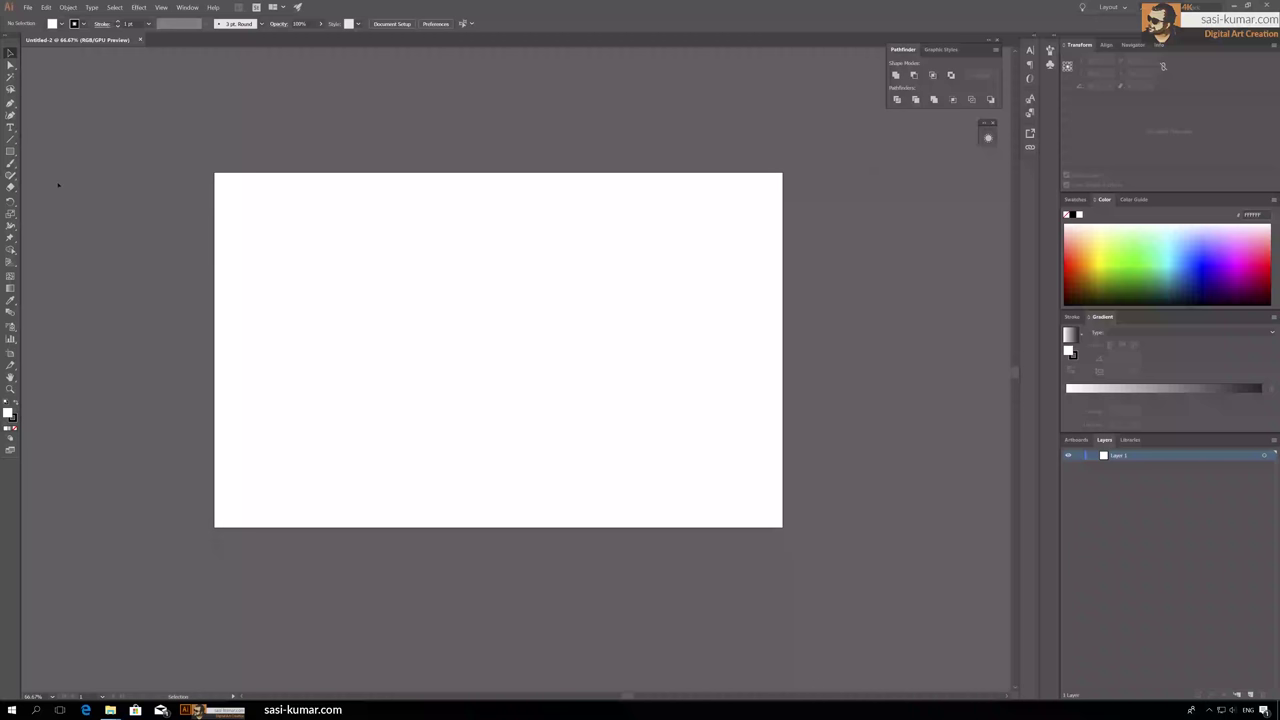
Step: Draw an artboard-size rectangle and fill it with a 90° linear gradient
left_click_drag(214, 172, 782, 527)
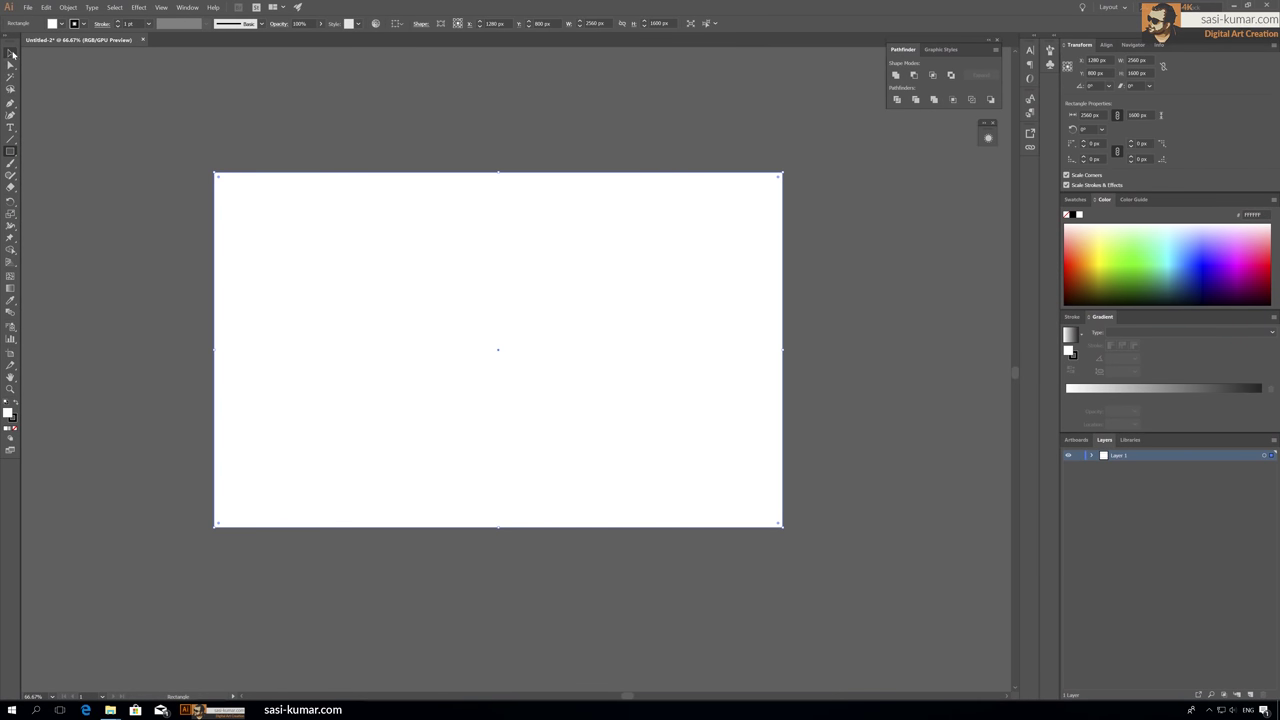
left_click(10, 430)
type("90")
key("Return")
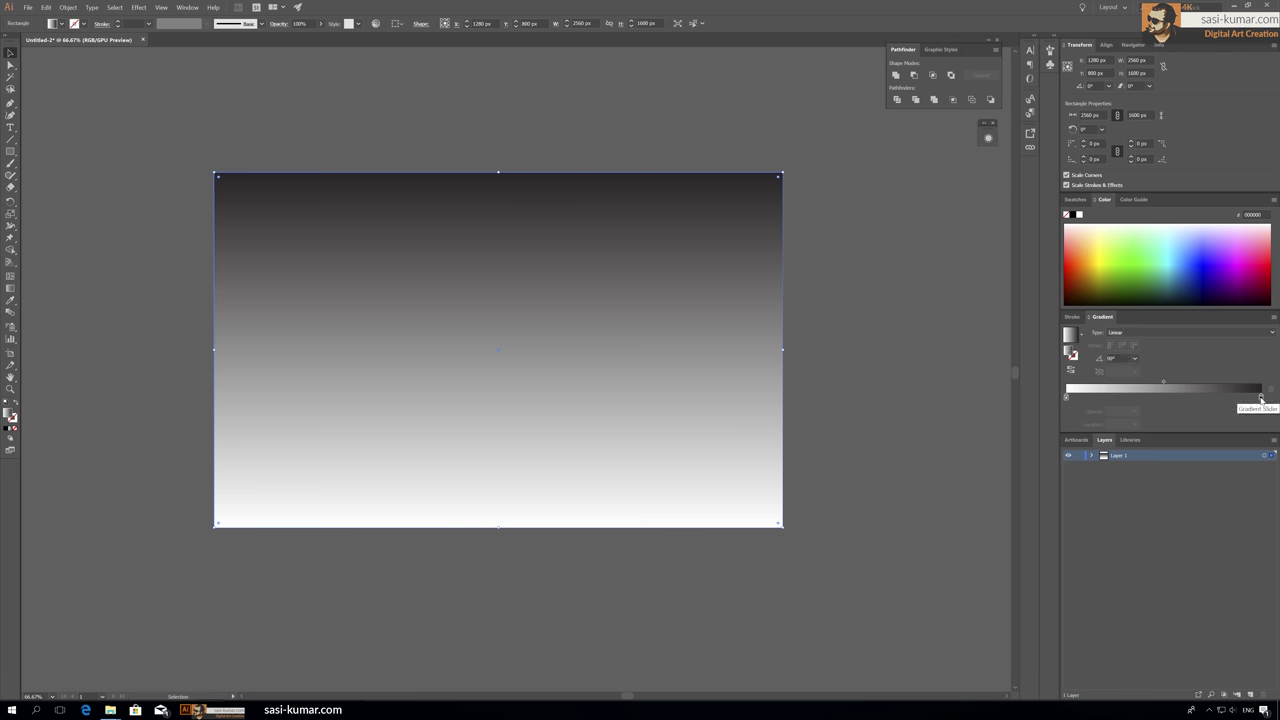
Step: Set the gradient stops to navy at top, violet #9065FF mid, and lavender #EDAFFF at bottom
left_click(1260, 398)
left_click(1198, 294)
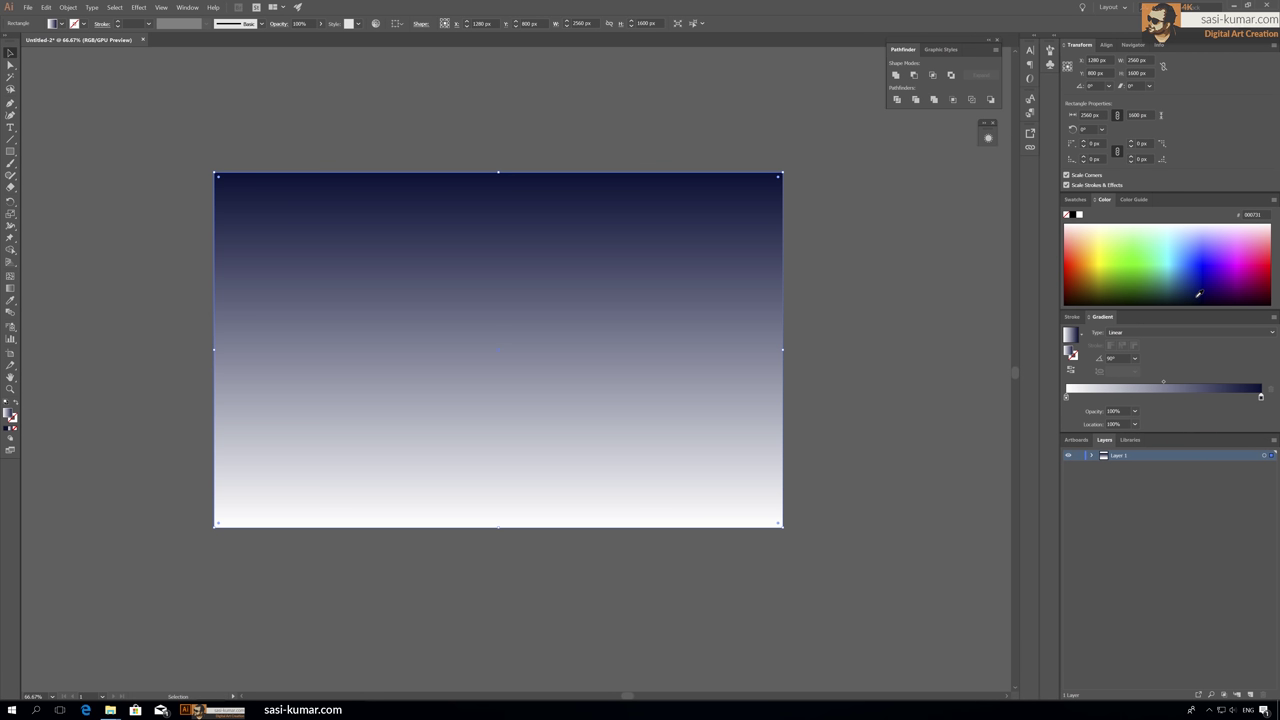
double_click(1066, 397)
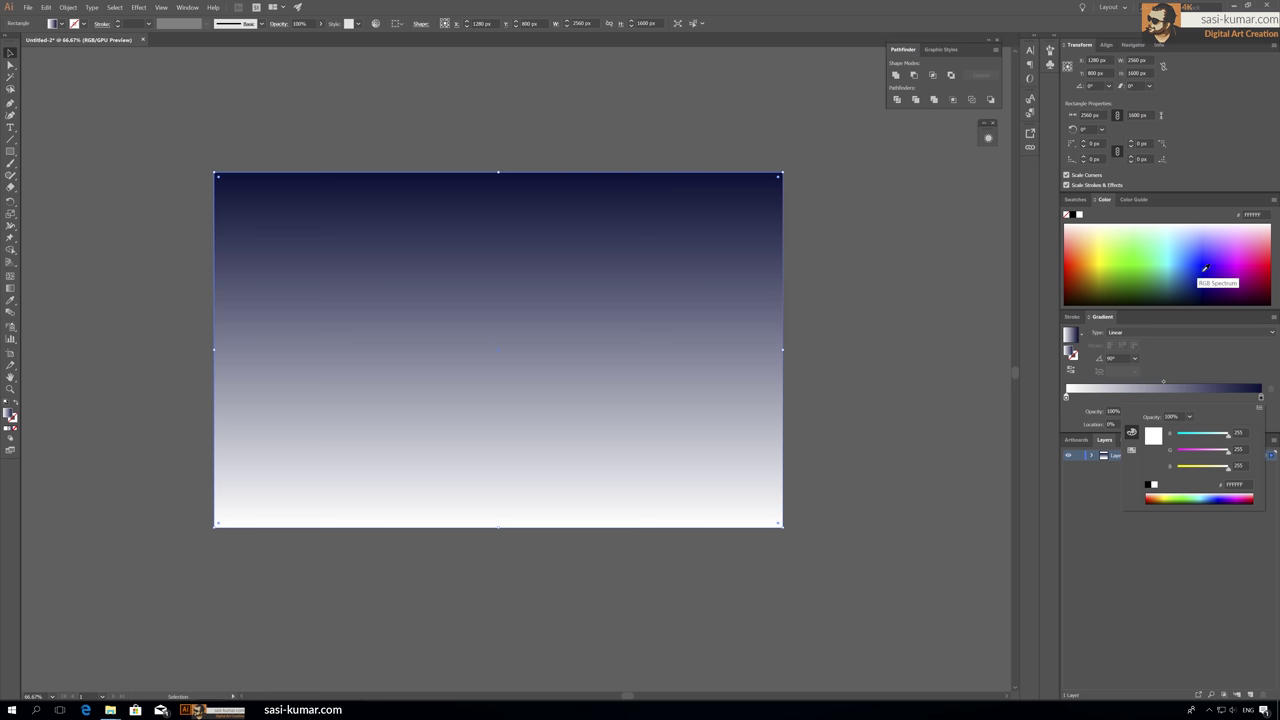
mouse_move(1204, 268)
left_mouse_down()
mouse_move(1233, 231)
mouse_move(1222, 255)
left_mouse_up()
left_click(1140, 397)
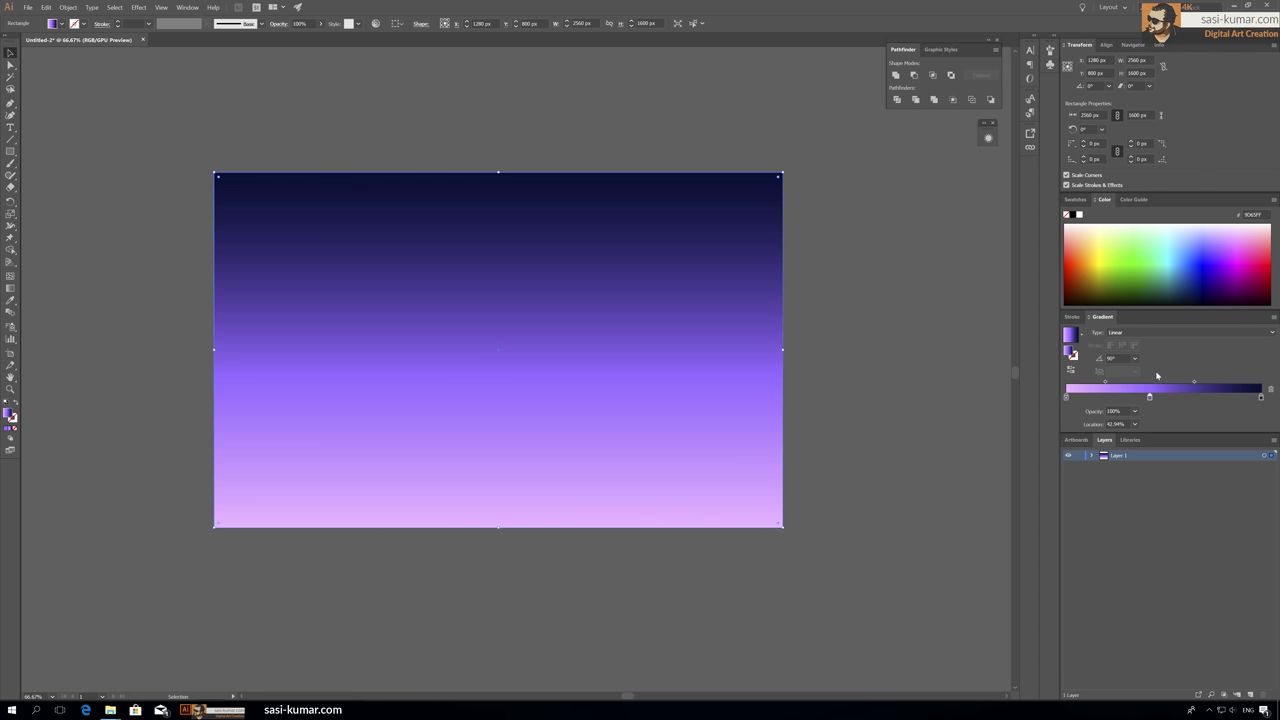
left_click_drag(1149, 397, 1140, 398)
left_click(262, 105)
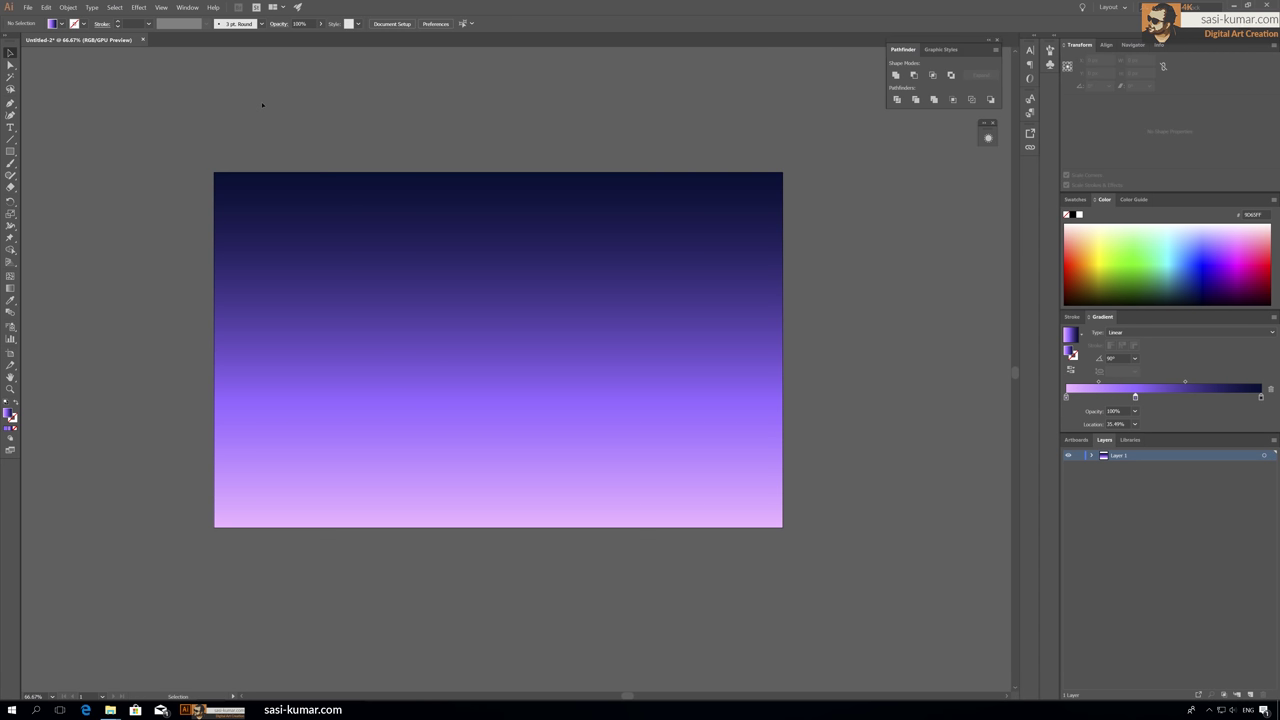
Step: Pen-draw the cliff outline, raise its peak up-left, and fill it dark navy #14003F
left_click(213, 487)
left_click(298, 466)
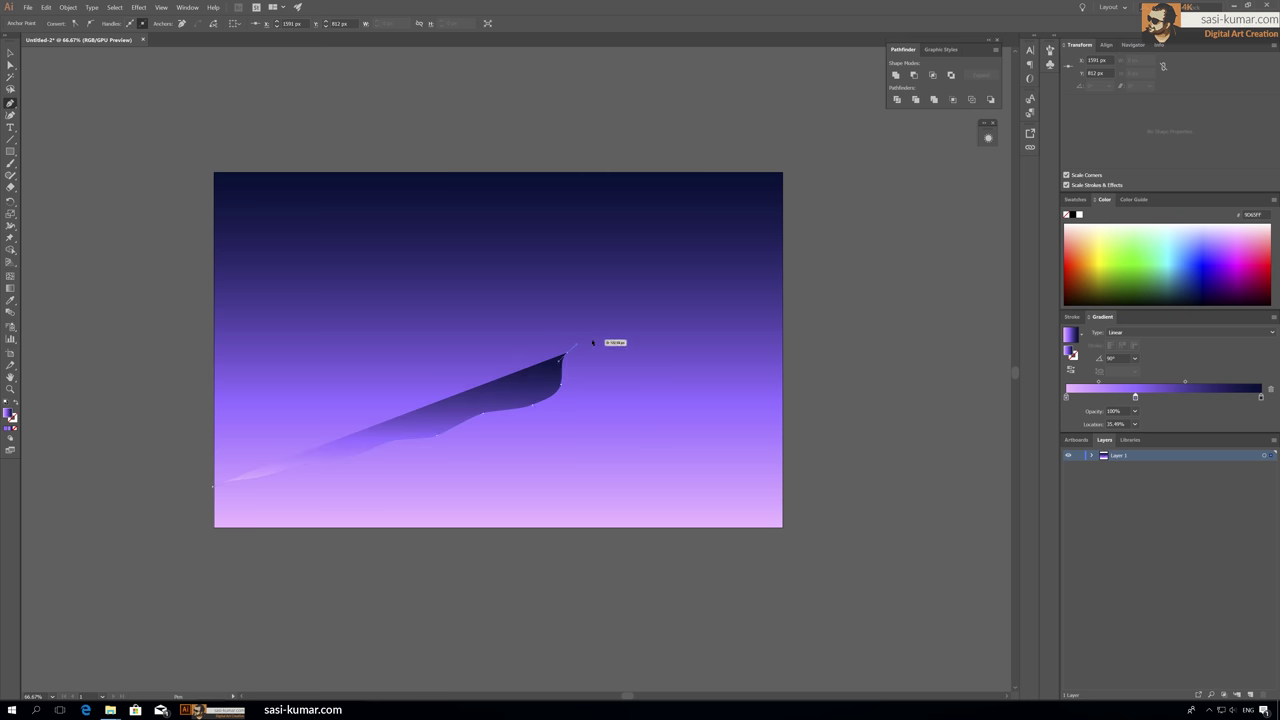
left_click(729, 323)
key("Delete")
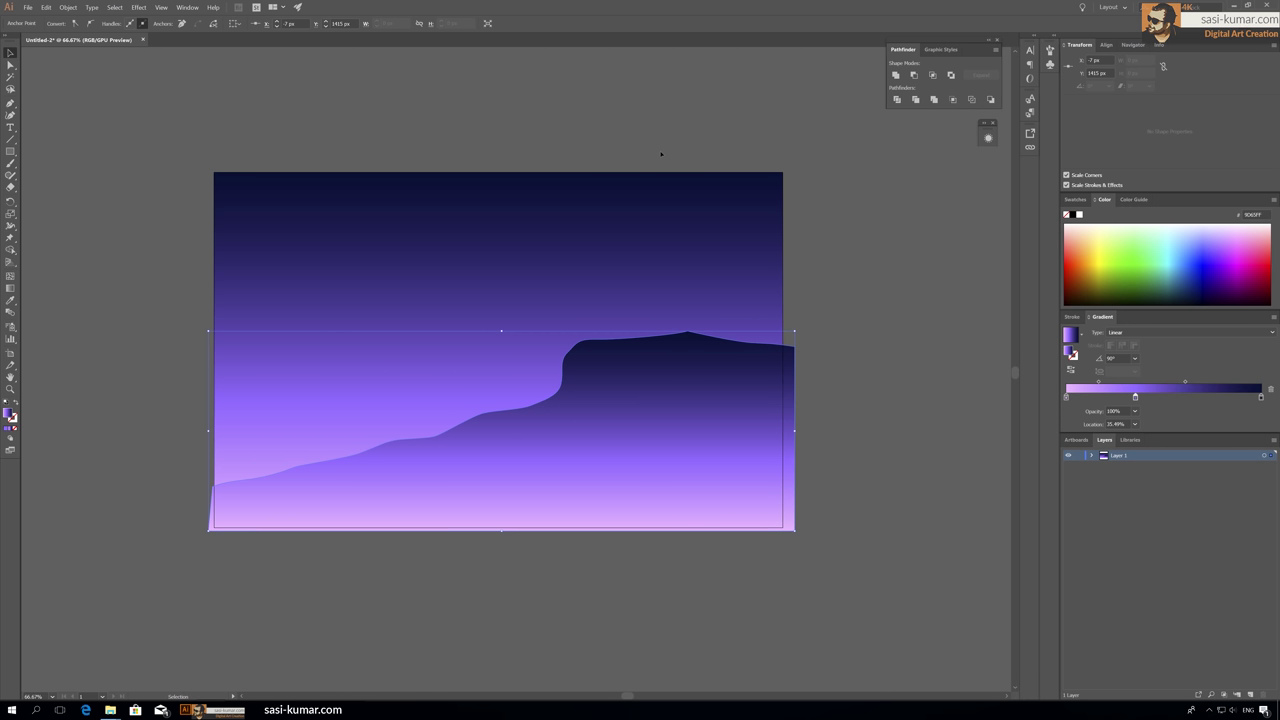
key("a")
left_click_drag(687, 332, 627, 298)
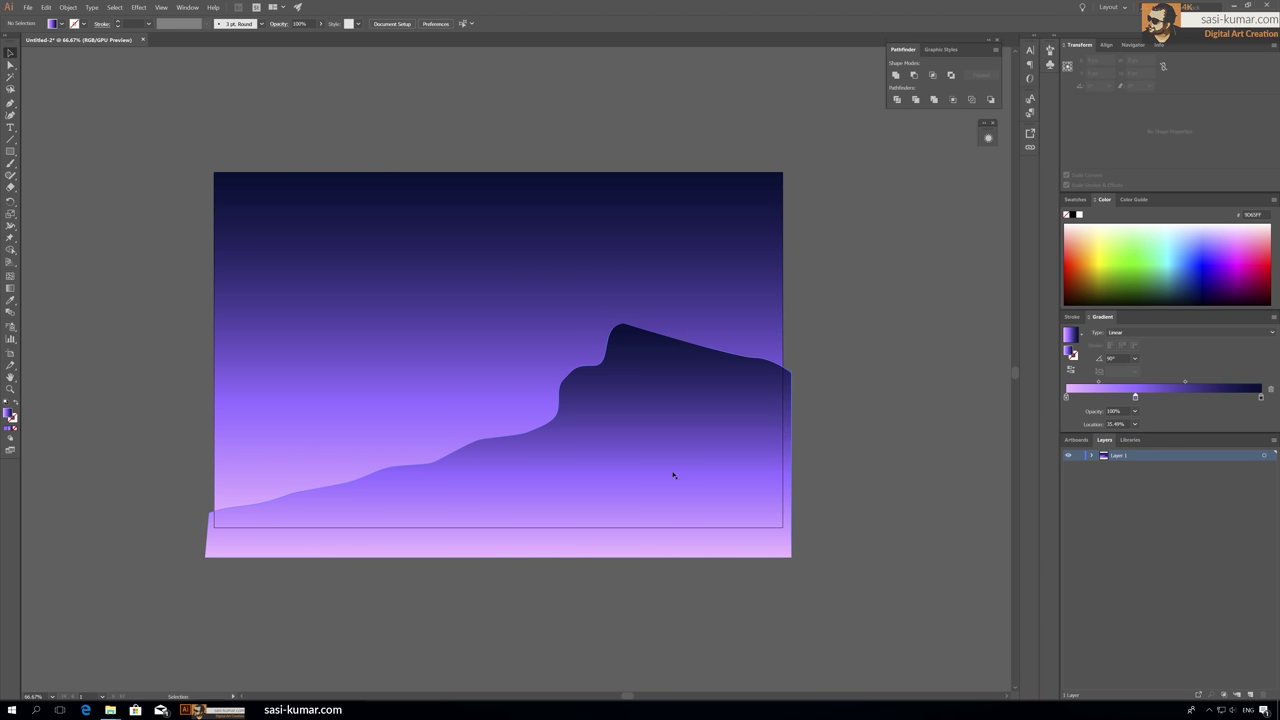
left_click(673, 475)
double_click(8, 430)
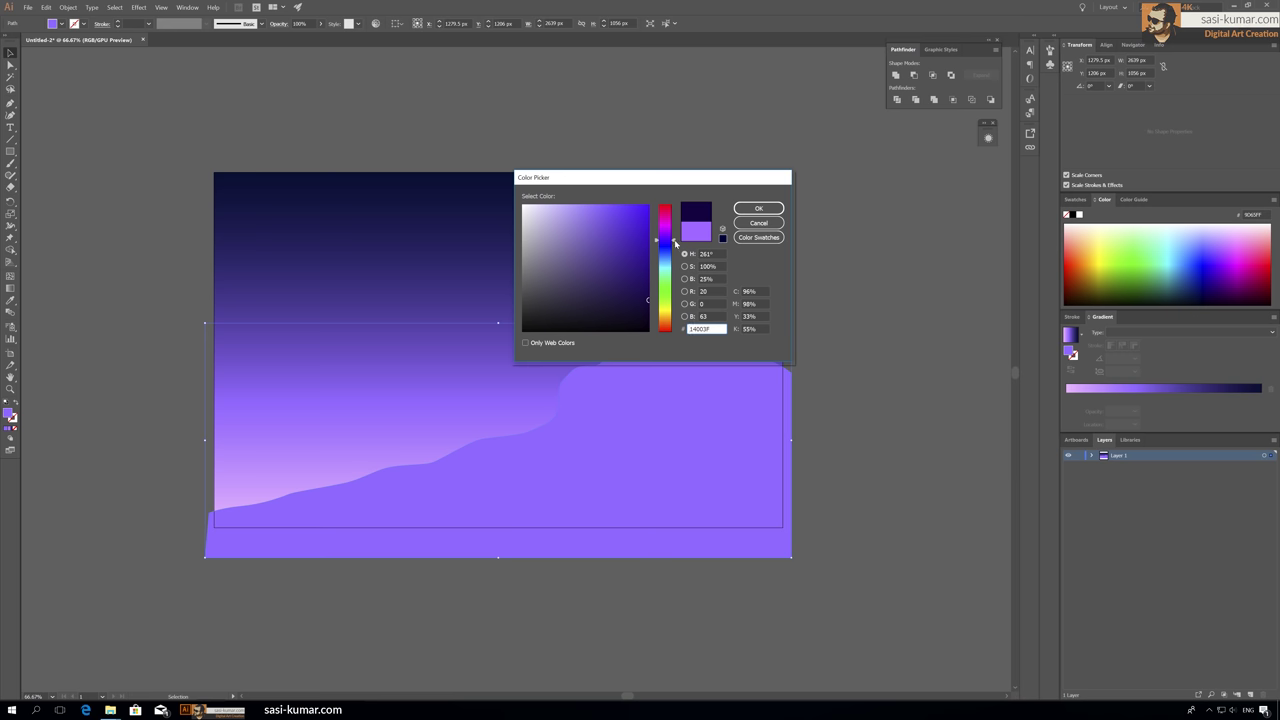
left_click(758, 208)
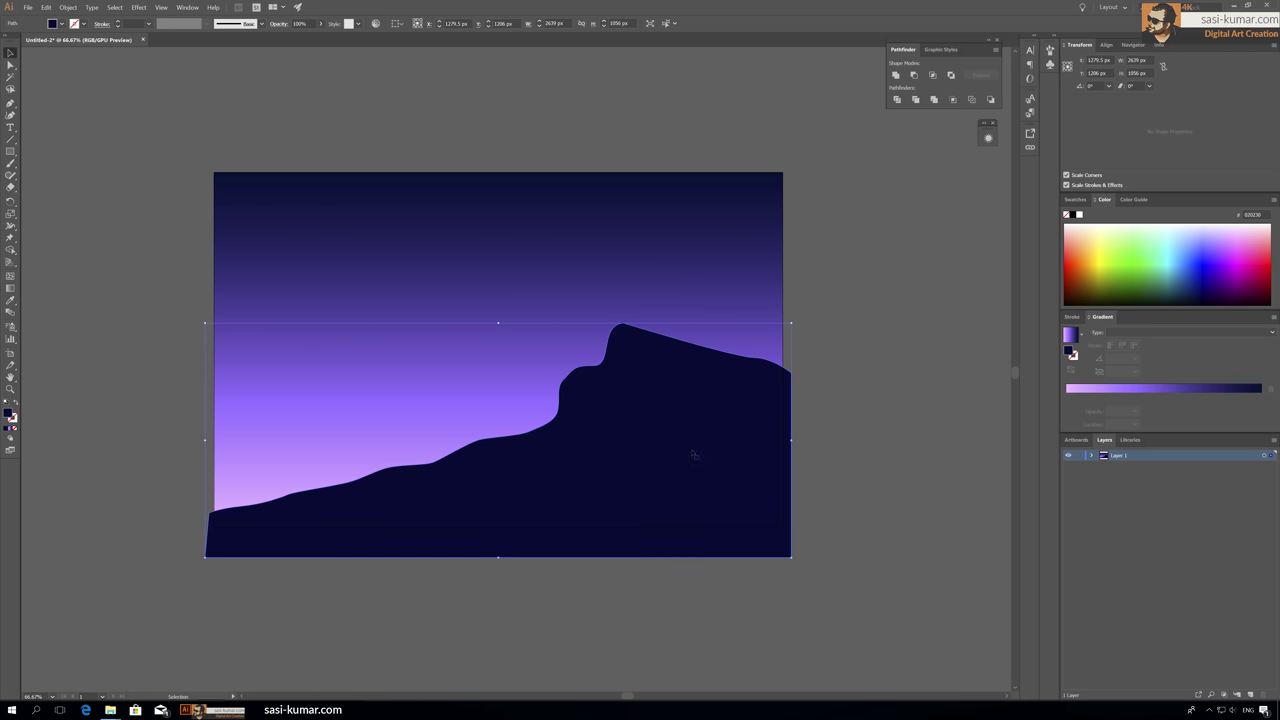
Step: Apply a small absolute-size Roughen effect to jag the cliff's edge
left_click(138, 7)
left_click(279, 123)
left_click(714, 228)
left_click(773, 149)
left_click_drag(742, 136, 745, 138)
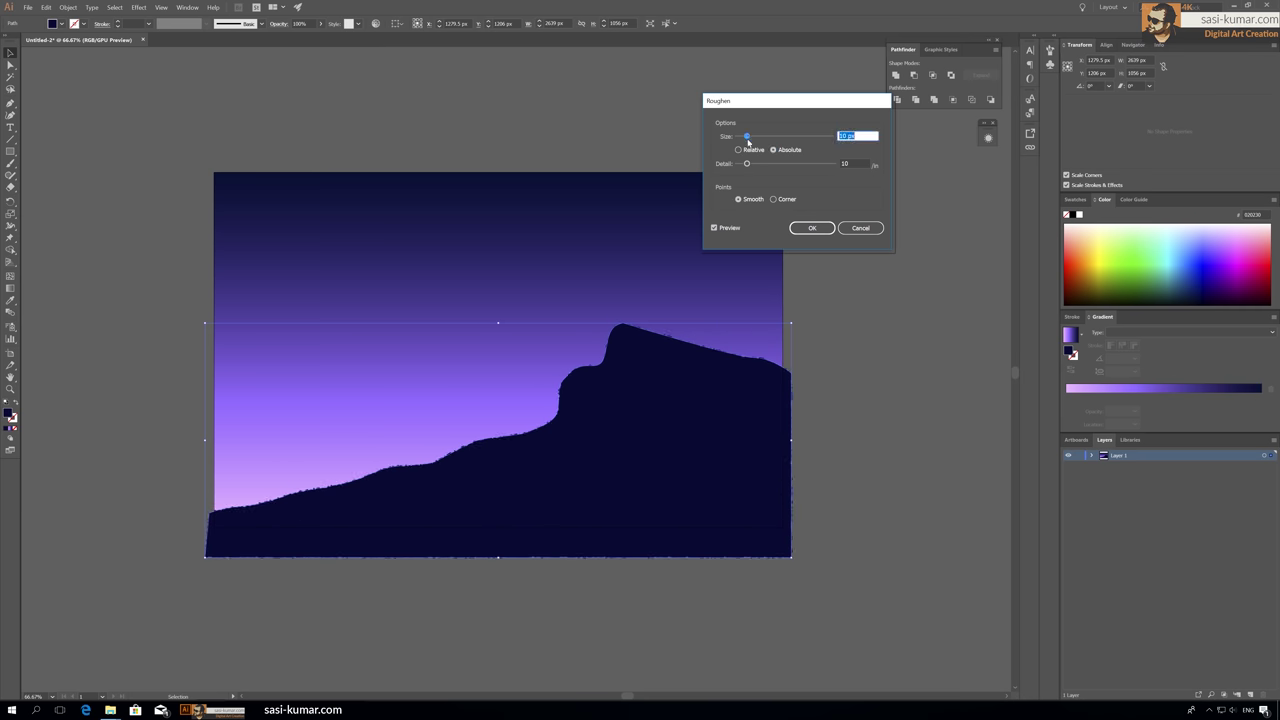
left_click(812, 228)
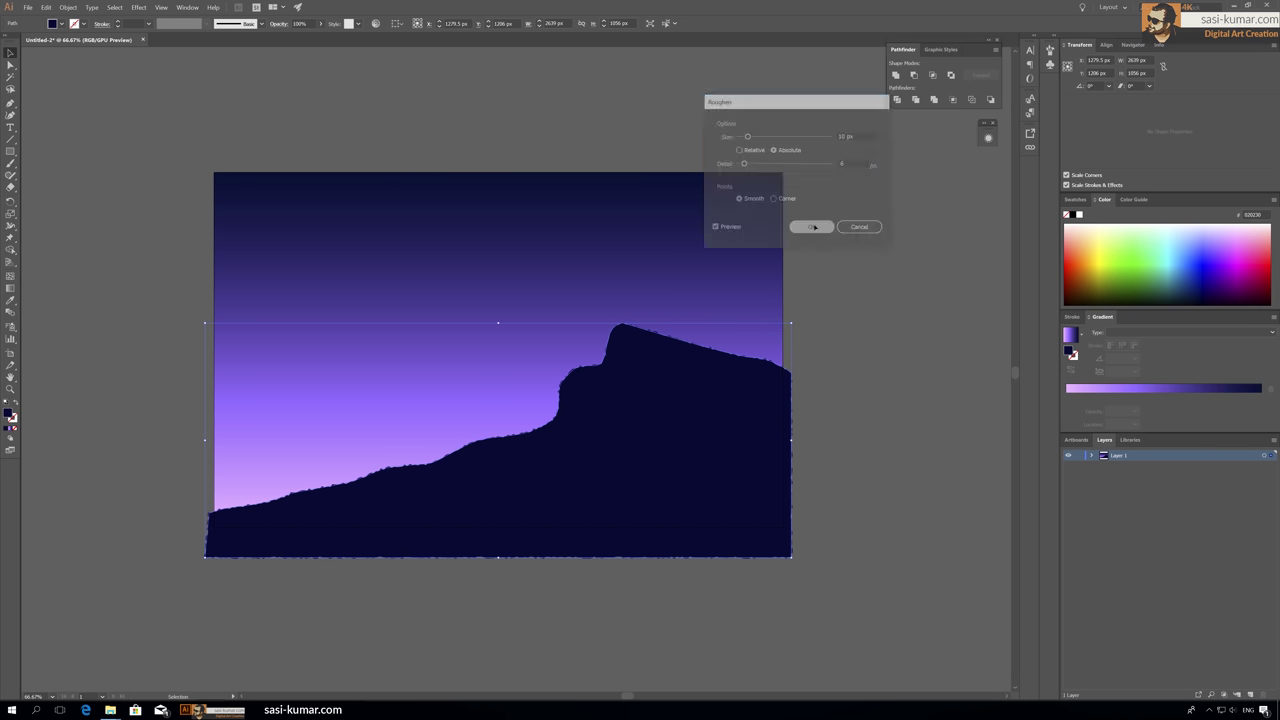
left_click(469, 129)
Step: Pen-draw a spiky half pine tree and move it onto the pasteboard
scroll(474, 229, "up", 2)
scroll(357, 357, "up", 2)
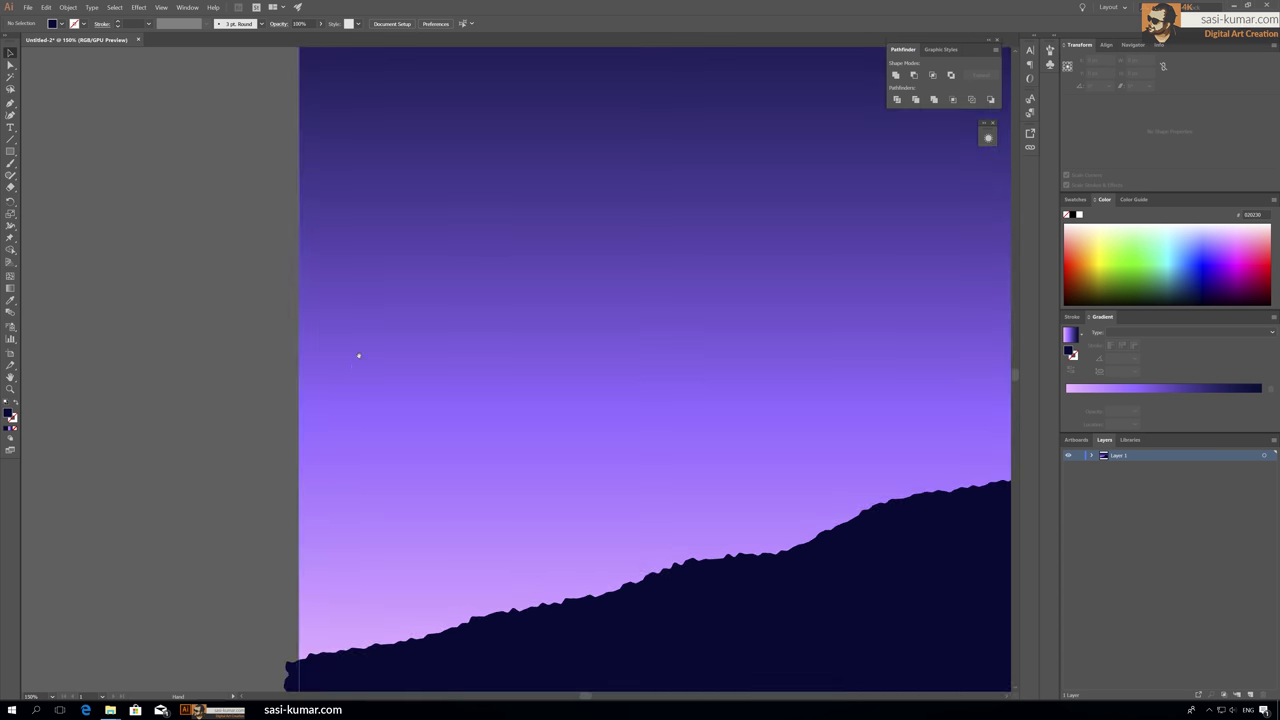
scroll(360, 286, "up", 1)
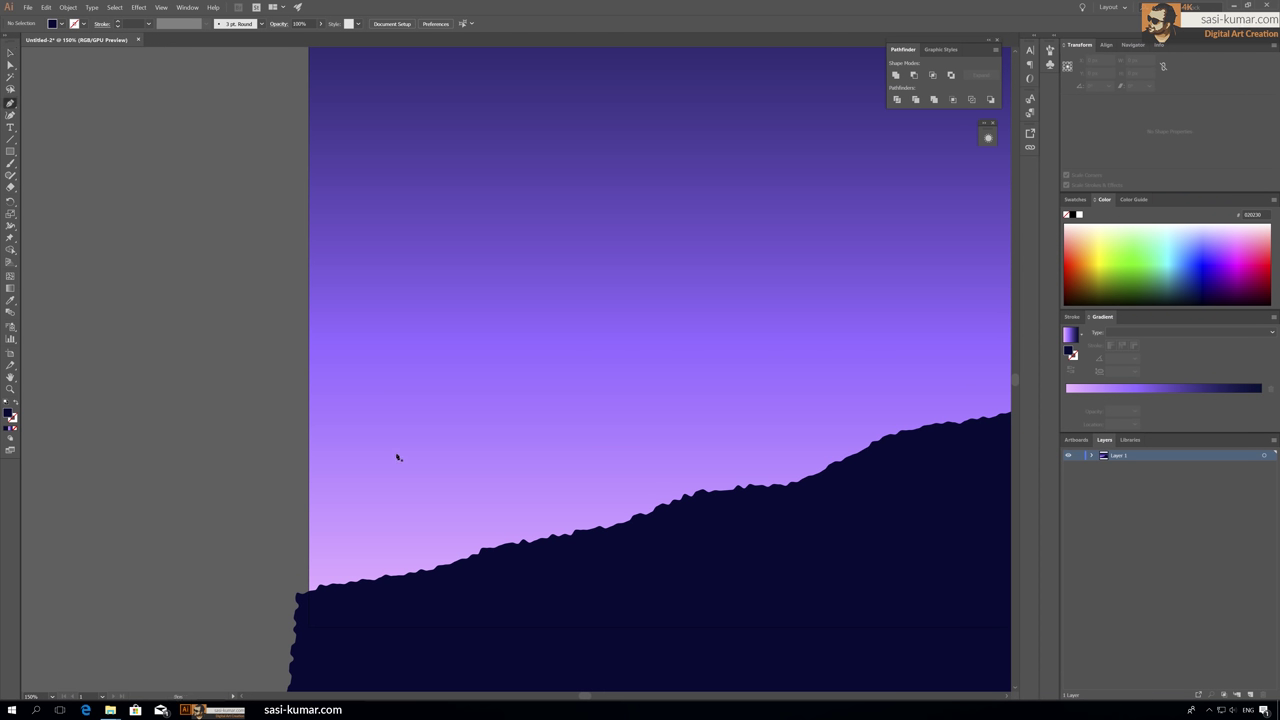
left_click(355, 440)
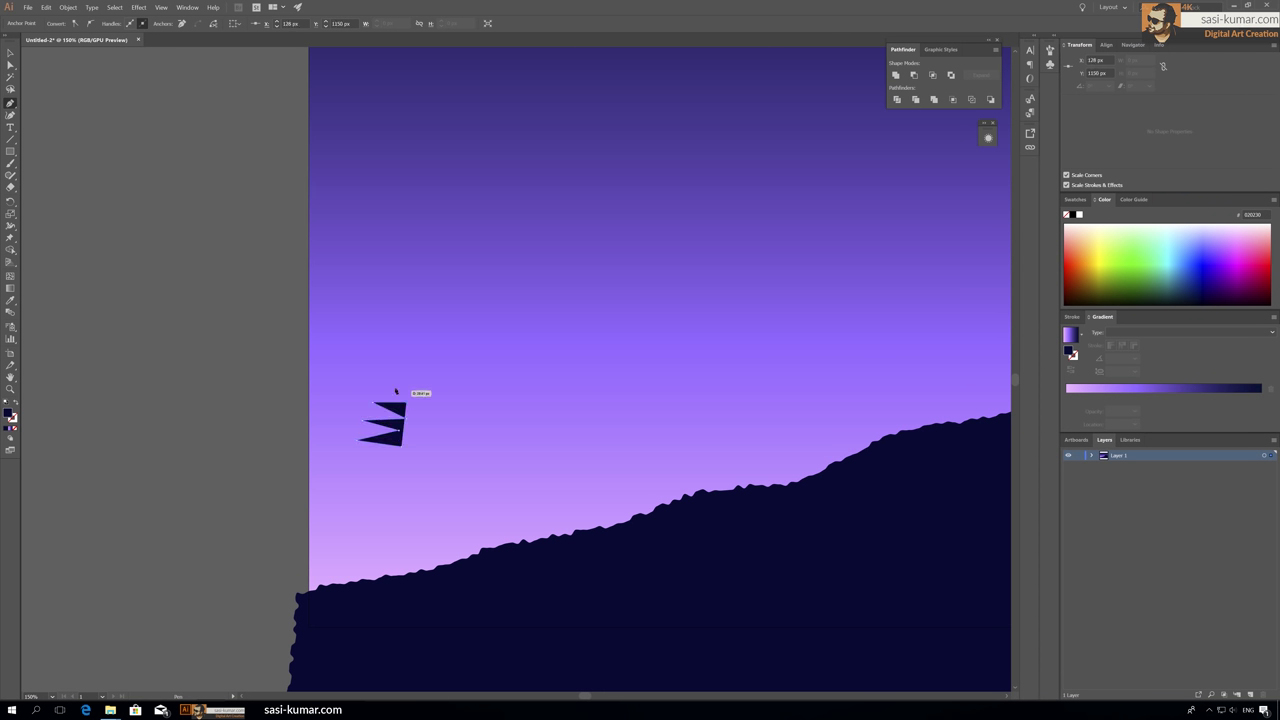
left_click(404, 445)
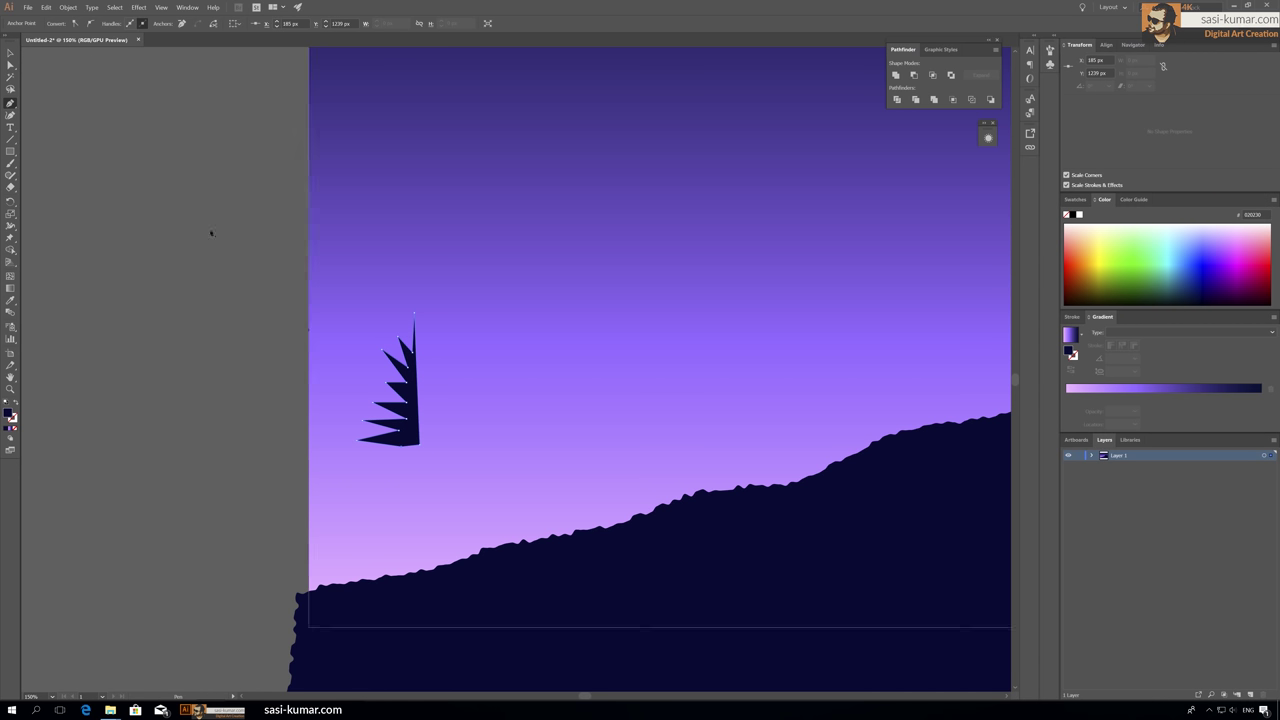
key("v")
mouse_move(395, 400)
left_mouse_down()
mouse_move(212, 370)
mouse_move(205, 338)
mouse_move(180, 330)
left_mouse_up()
Step: Reflect a copy to complete the pine, then duplicate it into three slightly tilted trees
double_click(11, 203)
left_click(66, 200)
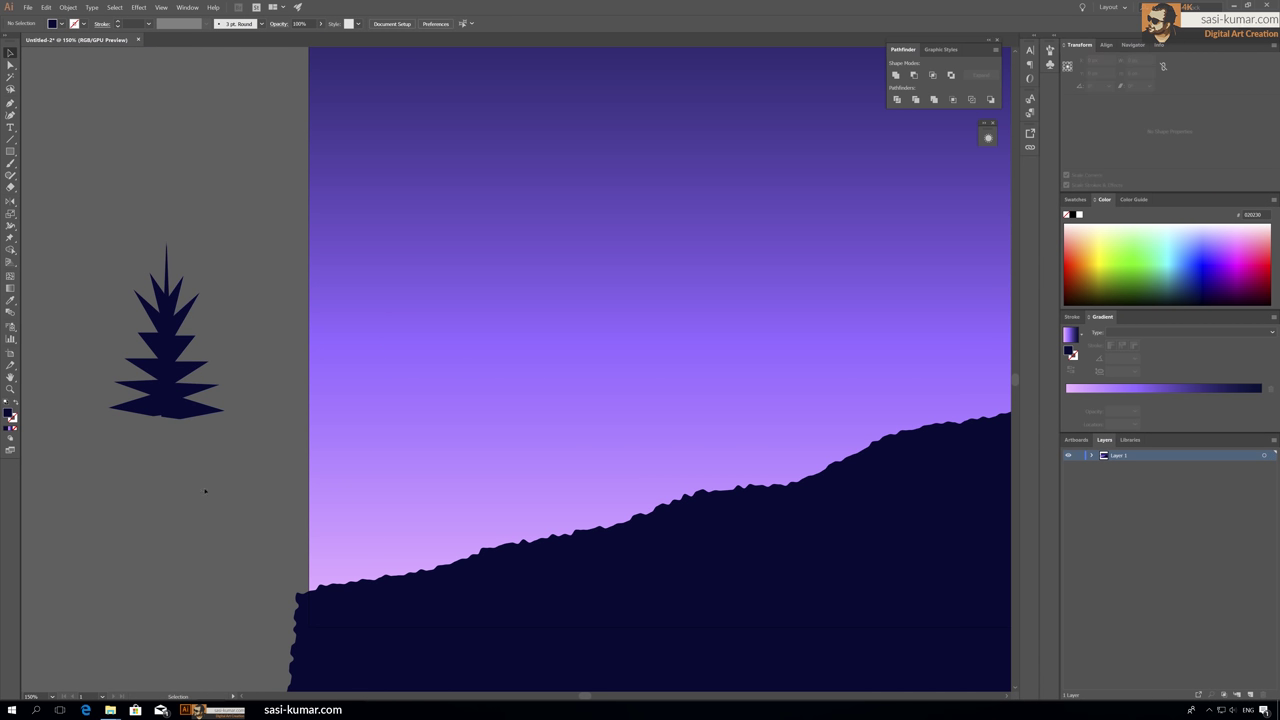
scroll(323, 338, "up", 1)
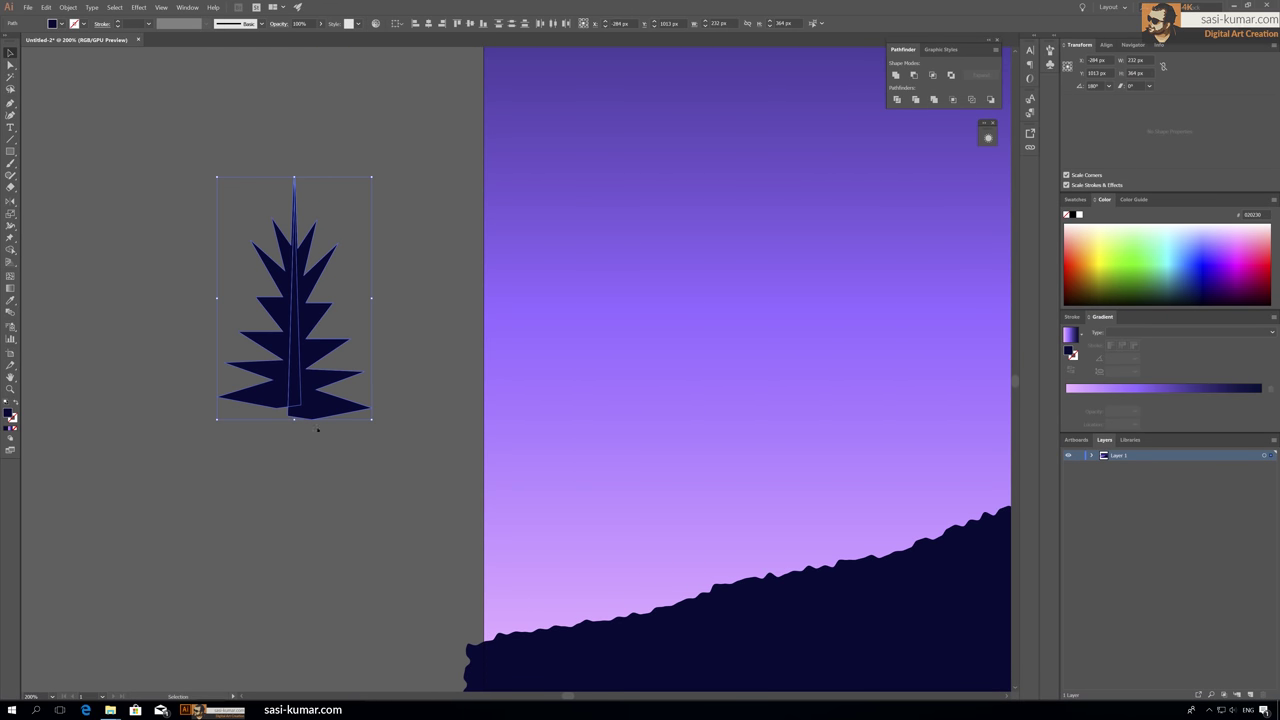
left_click_drag(323, 338, 214, 405)
mouse_move(392, 545)
left_mouse_down()
mouse_move(477, 406)
mouse_move(330, 300)
mouse_move(300, 350)
left_mouse_up()
left_click_drag(351, 486, 387, 477)
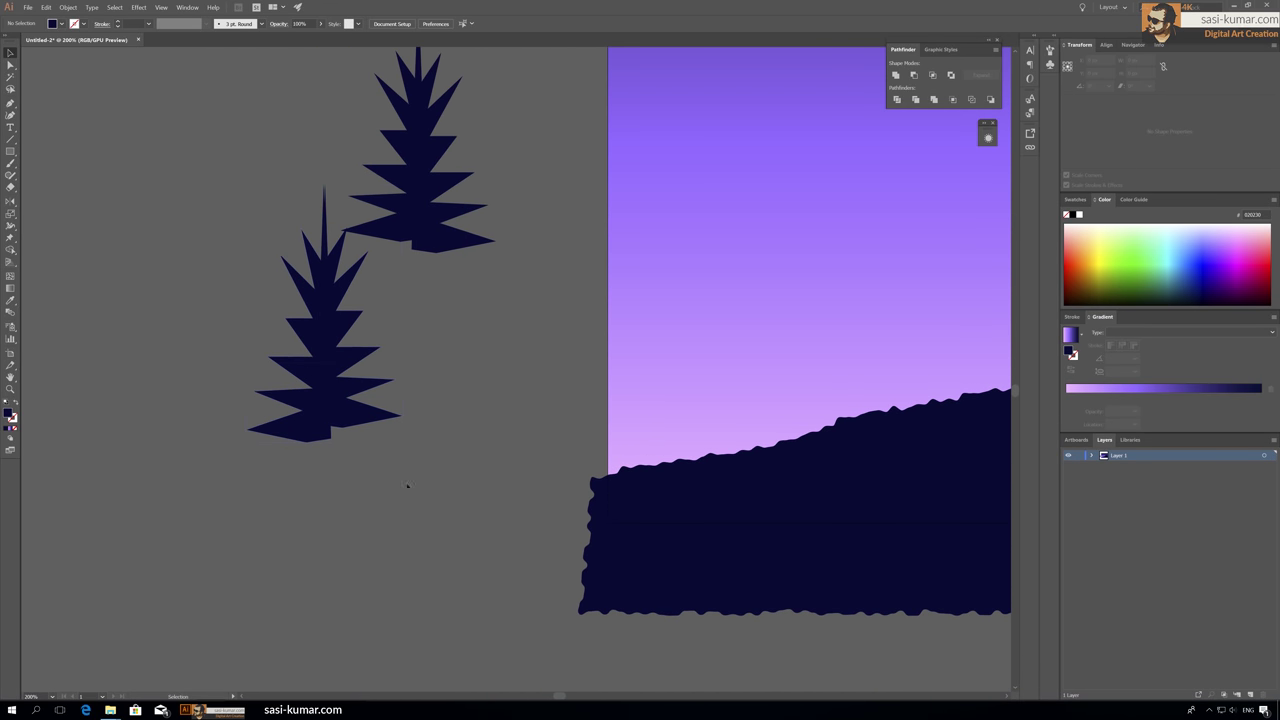
mouse_move(300, 350)
left_mouse_down()
mouse_move(326, 370)
mouse_move(370, 455)
left_mouse_up()
left_click_drag(408, 526, 417, 524)
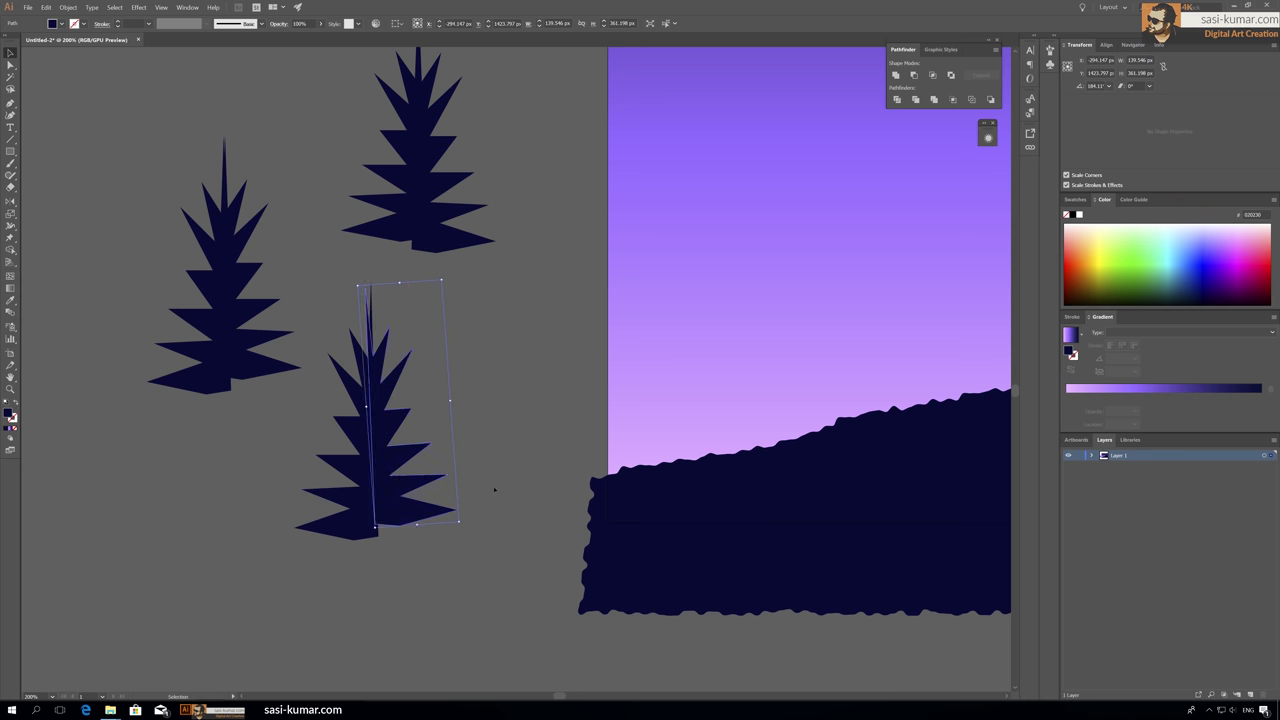
left_click(402, 536)
Step: Inside the tree group, draw a small triangle at the tree base
double_click(395, 470)
key("p")
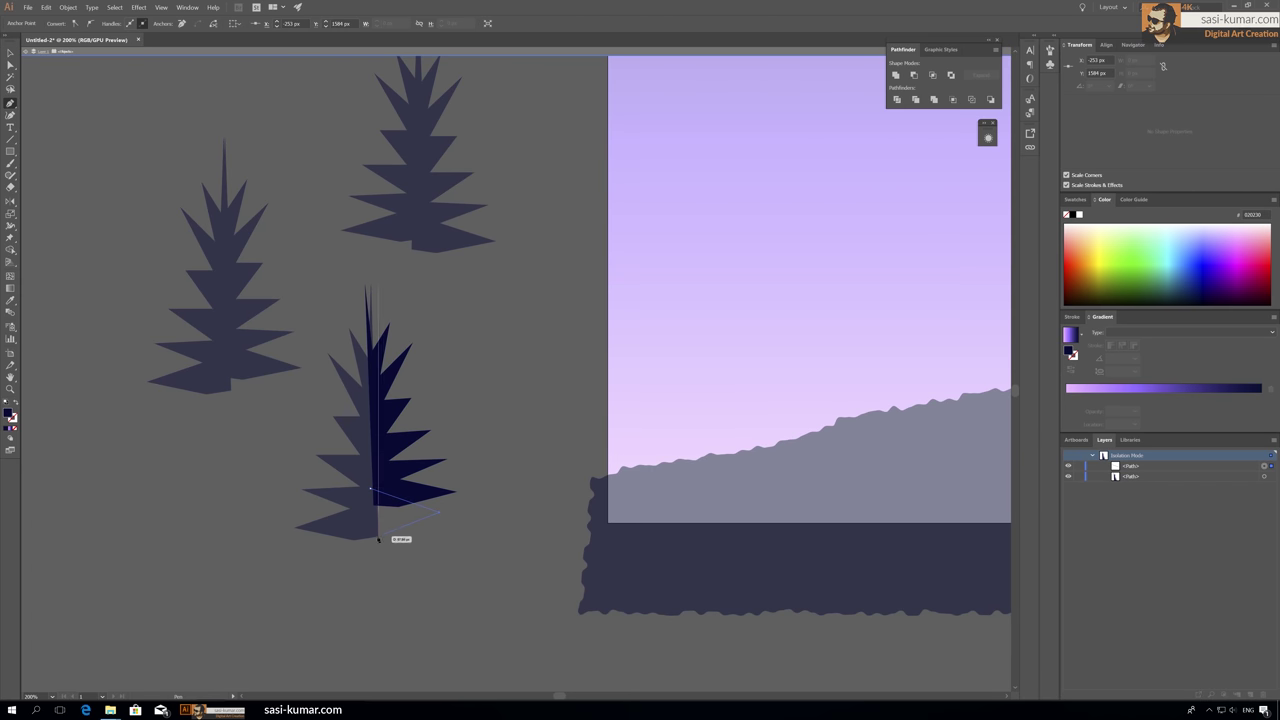
left_click(370, 488)
left_click(437, 512)
left_click(374, 535)
left_click(12, 52)
key("Escape")
Step: Zoom out and select all three pine trees
key("ctrl+minus")
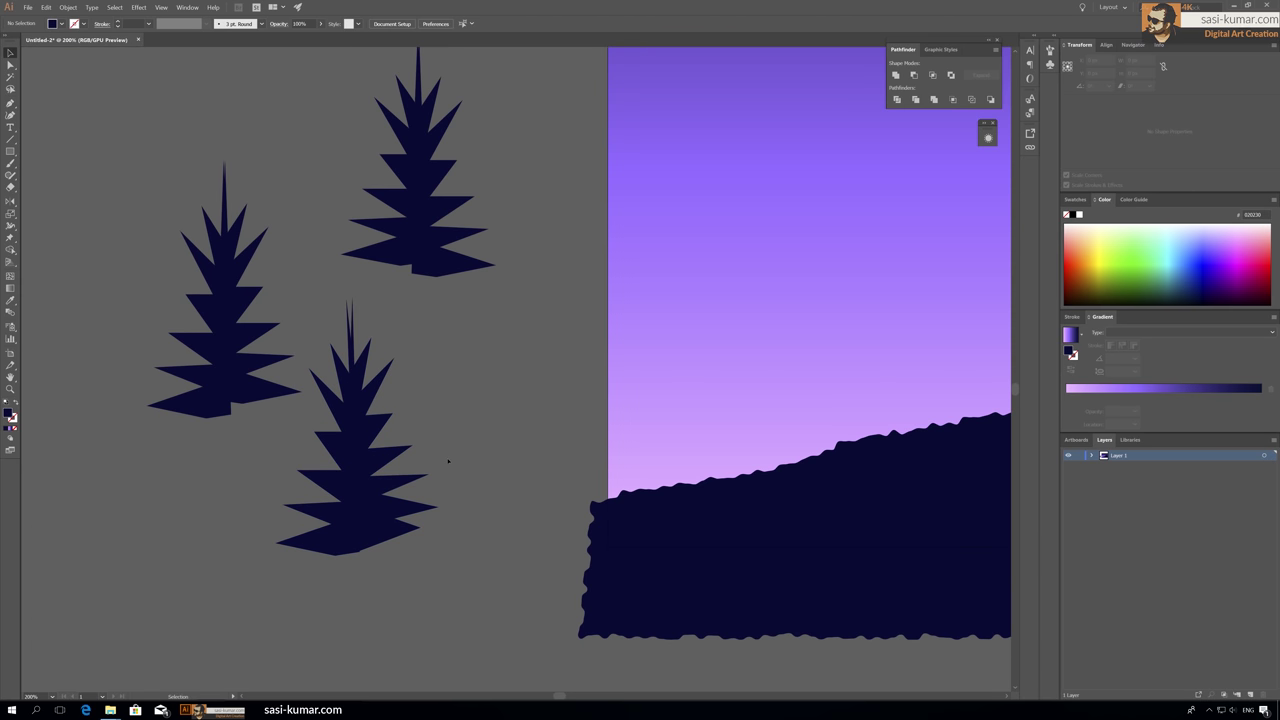
left_click(445, 240)
left_click(295, 330)
Step: Apply a Roughen effect to the selected pine trees
left_click(395, 440, "shift")
left_click(440, 230, "shift")
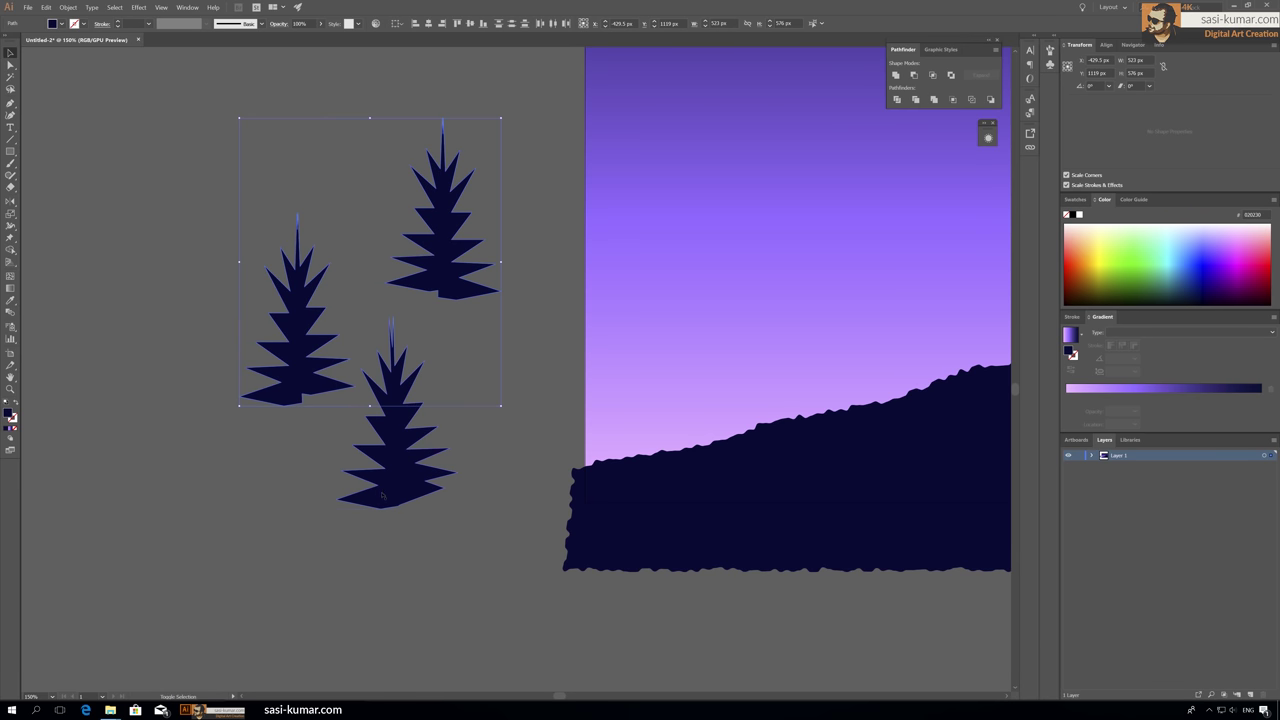
left_click(138, 7)
left_click(300, 118)
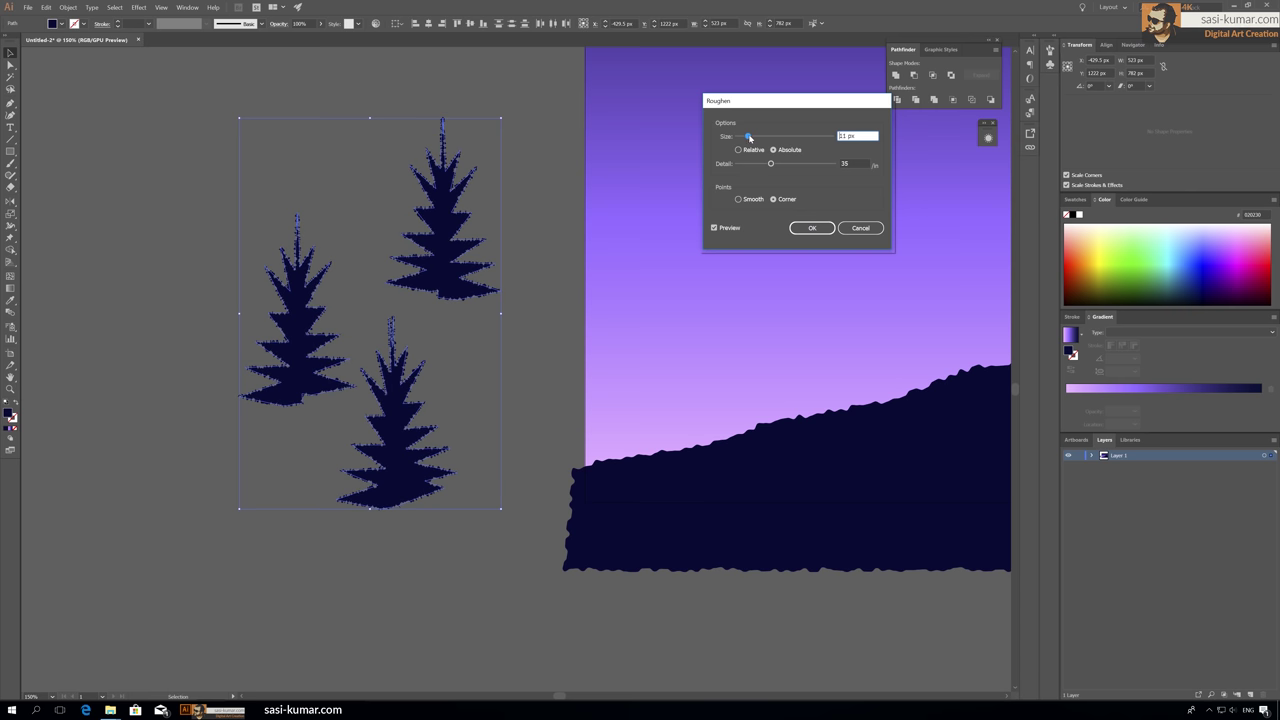
key("Return")
Step: Stack the trees onto the left tree into a clump and shrink the upper tree
left_click_drag(440, 230, 270, 320)
left_click_drag(395, 440, 323, 392)
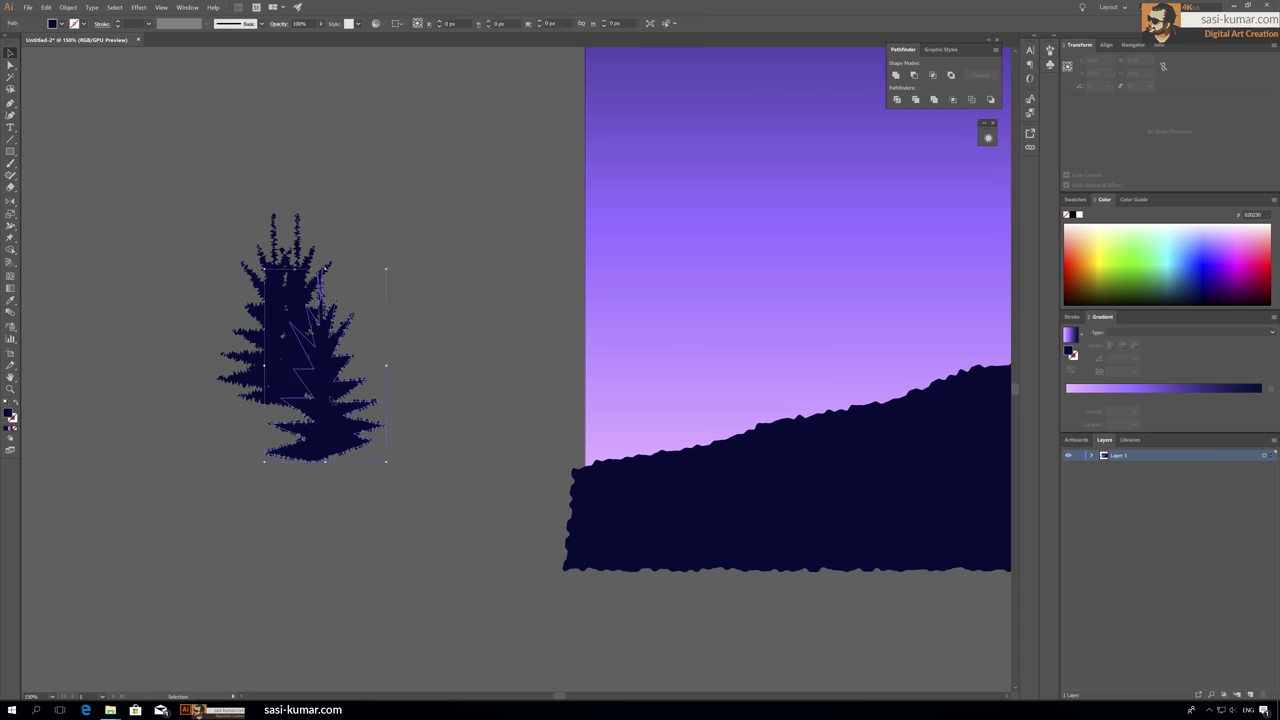
left_click_drag(318, 292, 320, 371)
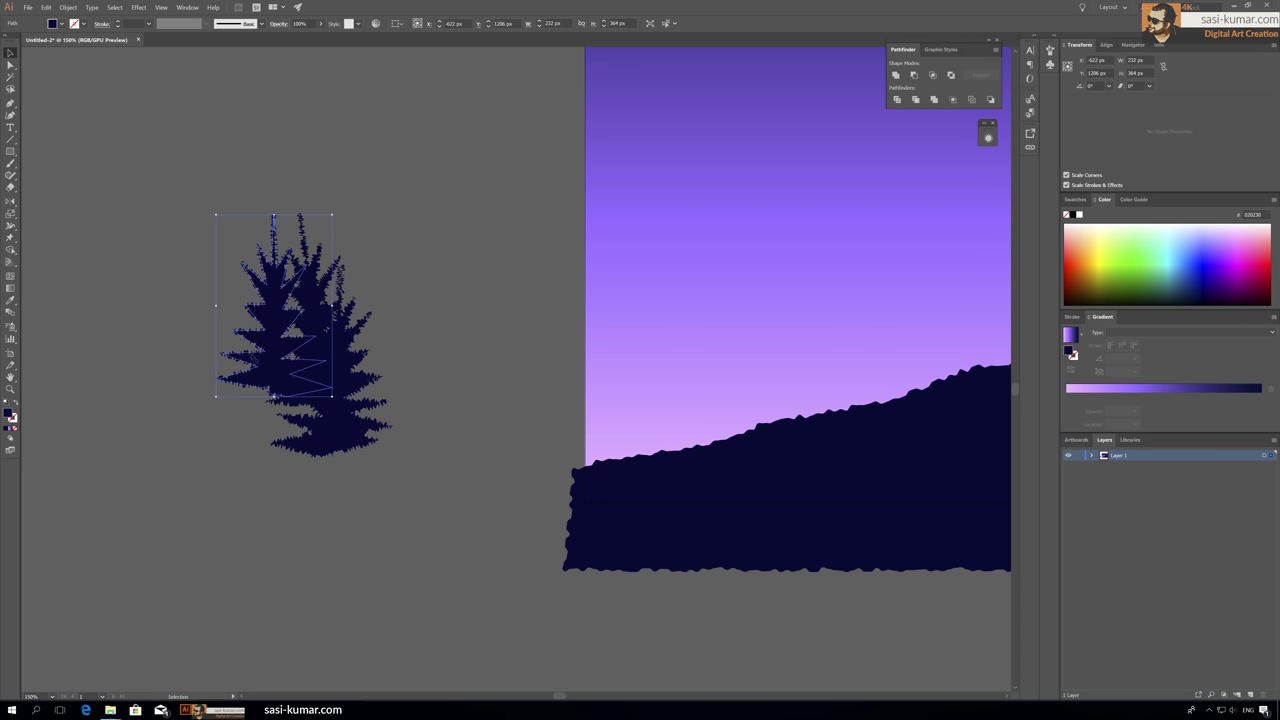
mouse_move(366, 208)
left_mouse_down()
mouse_move(337, 210)
mouse_move(420, 225)
mouse_move(282, 354)
mouse_move(343, 314)
mouse_move(130, 200)
mouse_move(343, 330)
mouse_move(384, 207)
left_mouse_up()
scroll(343, 314, "up", 1)
Step: Reflect a copy of the middle tree below the others, then move a pine toward the ridge
double_click(10, 203)
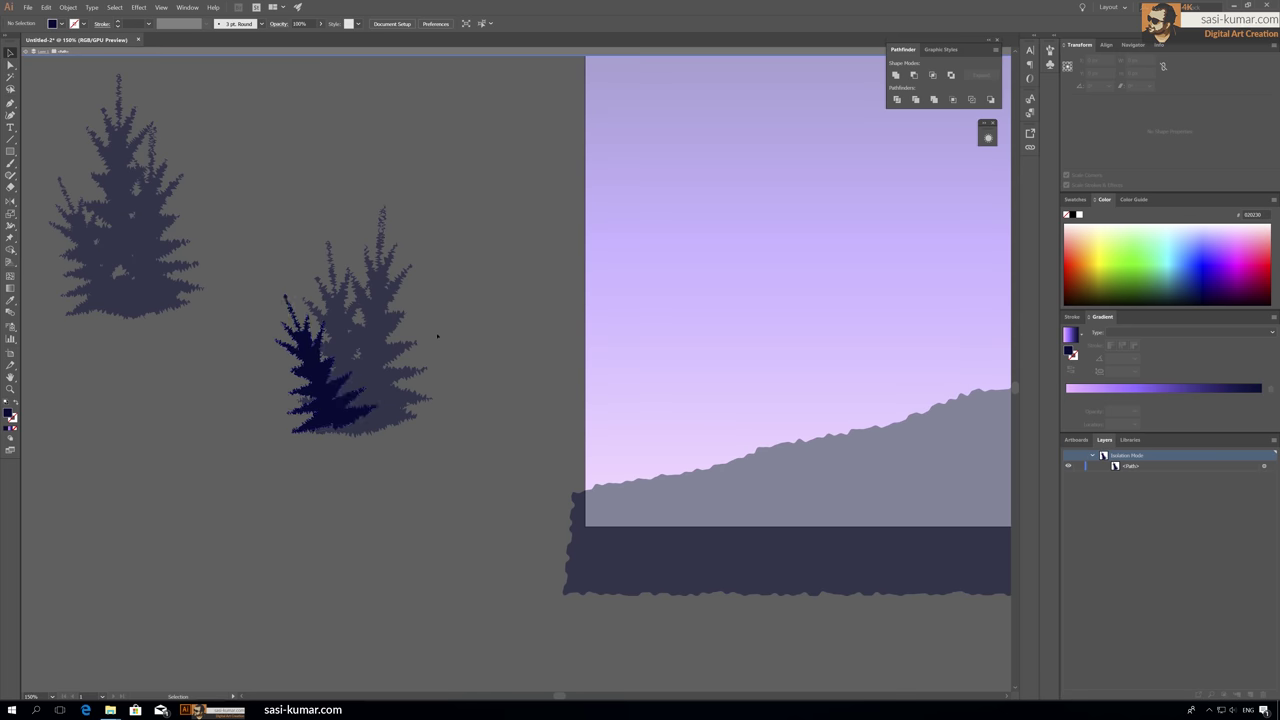
left_click(70, 201)
key("v")
mouse_move(420, 330)
left_mouse_down()
mouse_move(329, 213)
mouse_move(300, 440)
left_mouse_up()
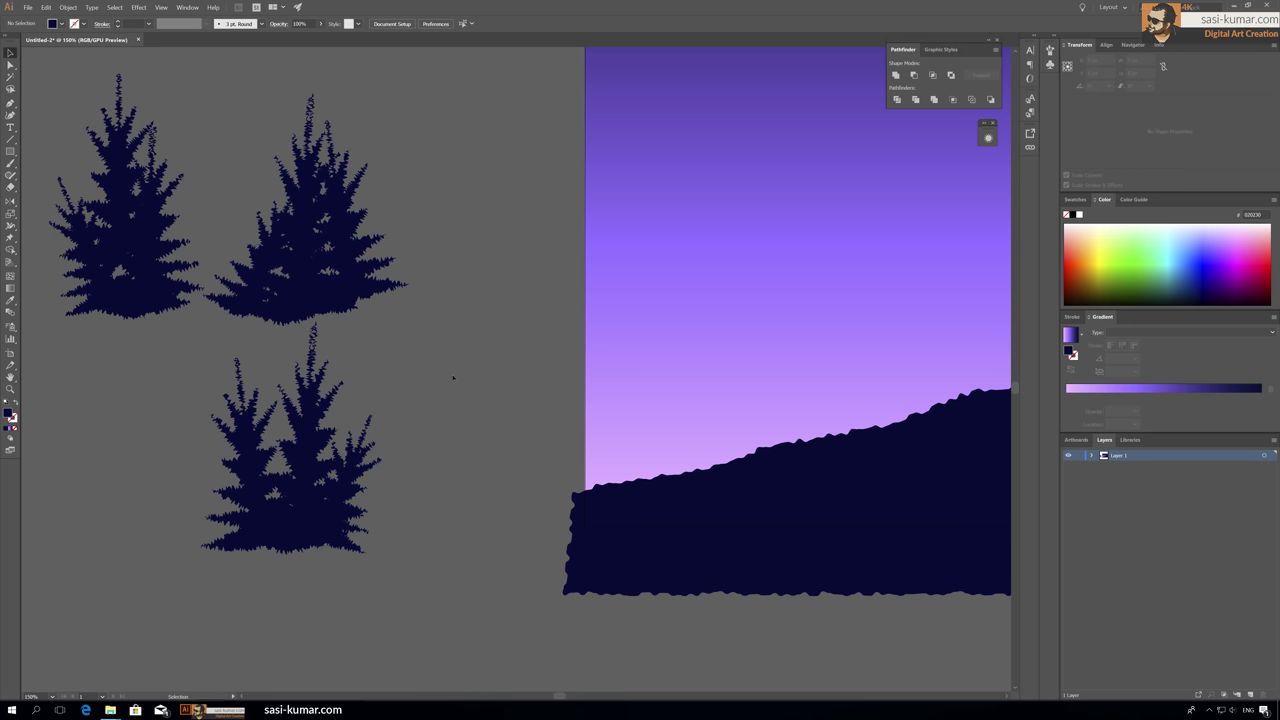
left_click(517, 514)
key("ctrl+minus")
key("ctrl+minus")
left_click_drag(517, 514, 409, 558)
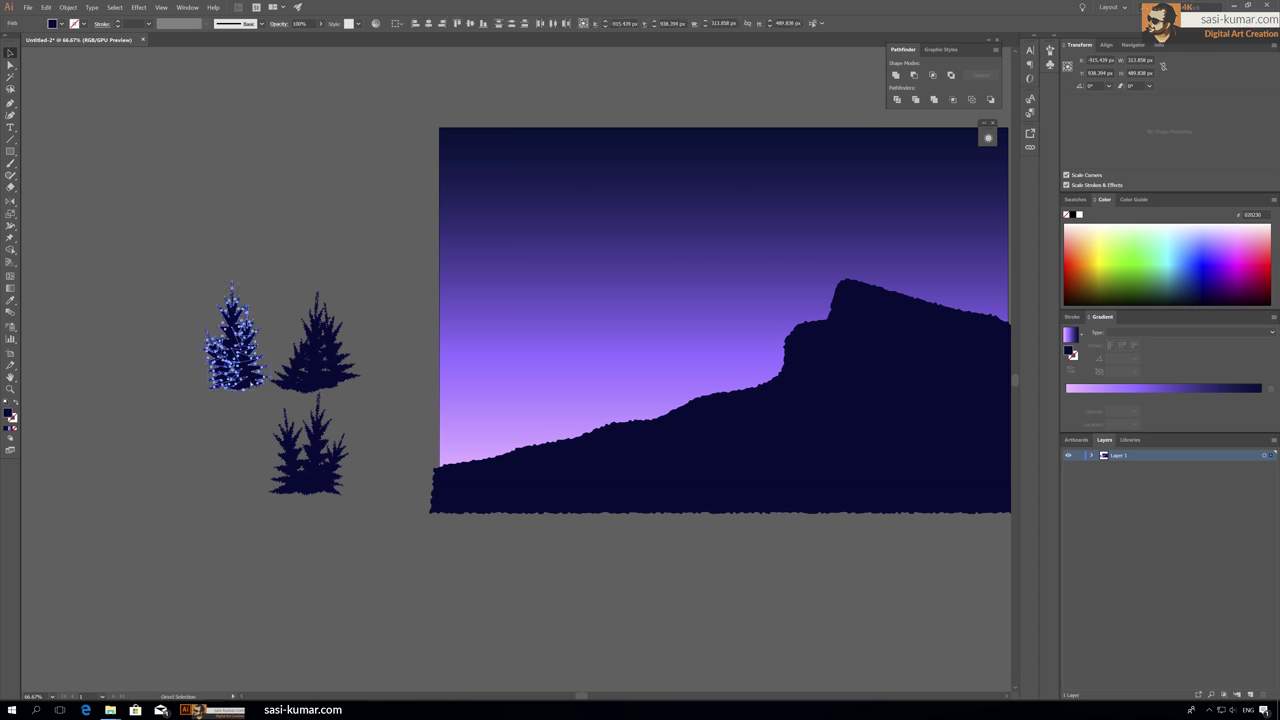
Step: Place and duplicate pine tree clusters along the dark ridge
mouse_move(233, 358)
left_mouse_down()
mouse_move(478, 452)
mouse_move(455, 455)
mouse_move(500, 425)
mouse_move(630, 402)
left_mouse_up()
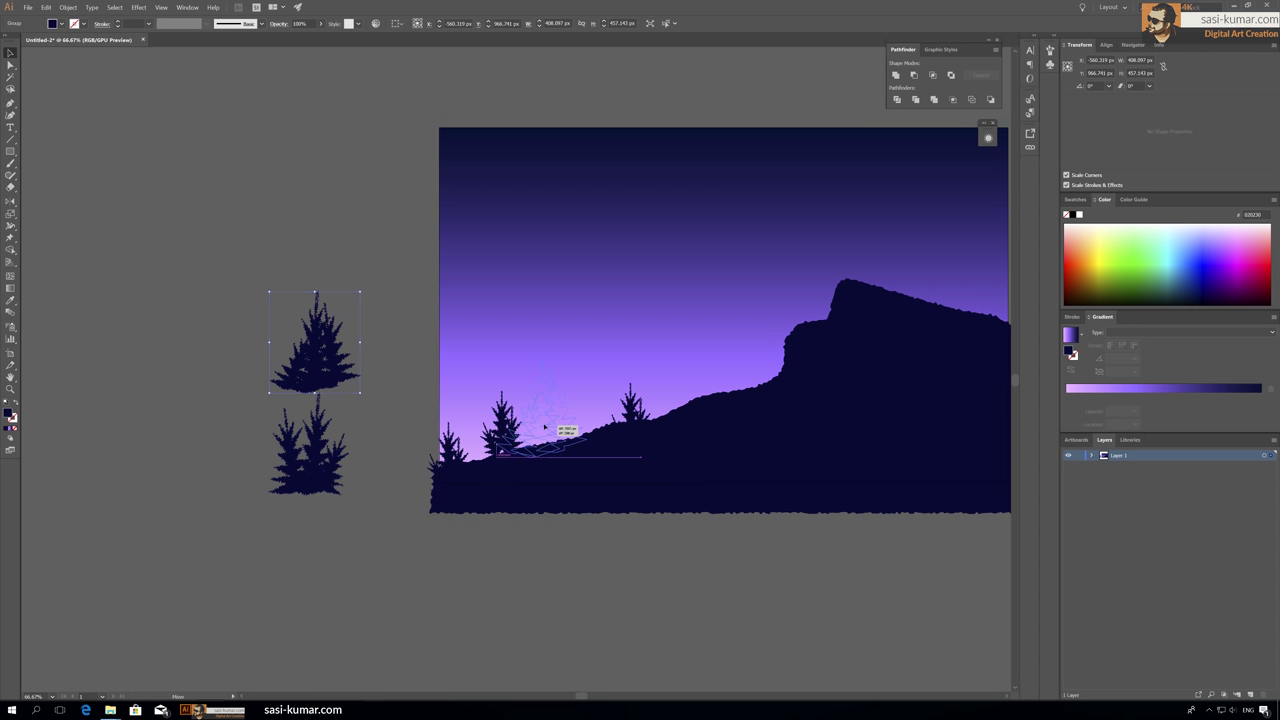
left_click_drag(315, 345, 548, 408)
left_click_drag(305, 445, 590, 340)
key("ctrl+plus")
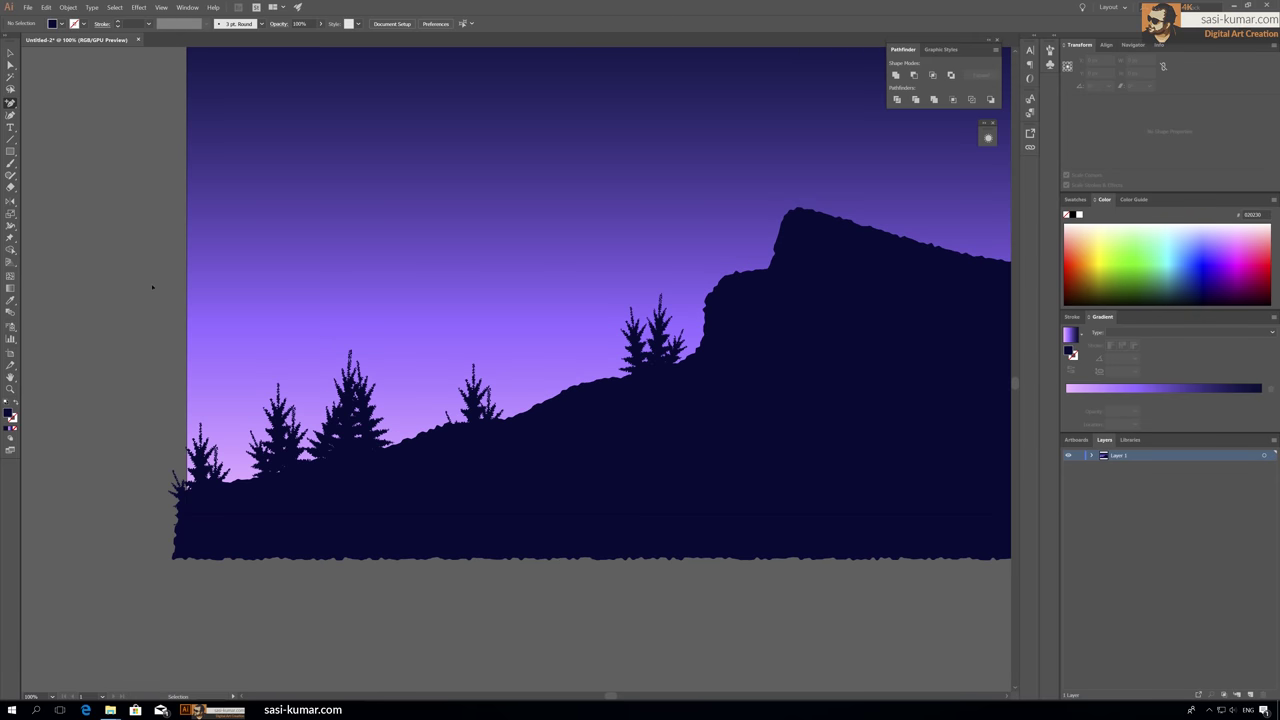
mouse_move(350, 450)
left_mouse_down()
mouse_move(540, 400)
mouse_move(503, 415)
left_mouse_up()
left_click(124, 327)
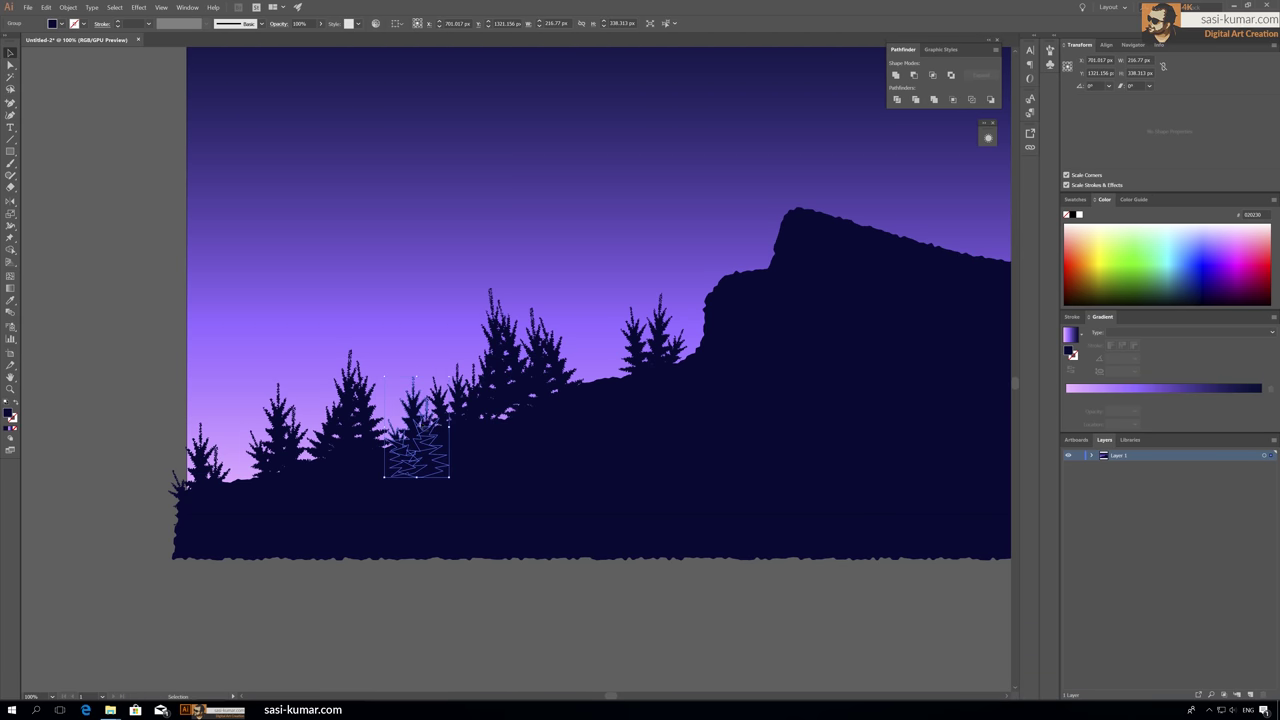
mouse_move(503, 415)
left_mouse_down()
mouse_move(420, 440)
mouse_move(240, 455)
left_mouse_up()
key("Return")
key("Escape")
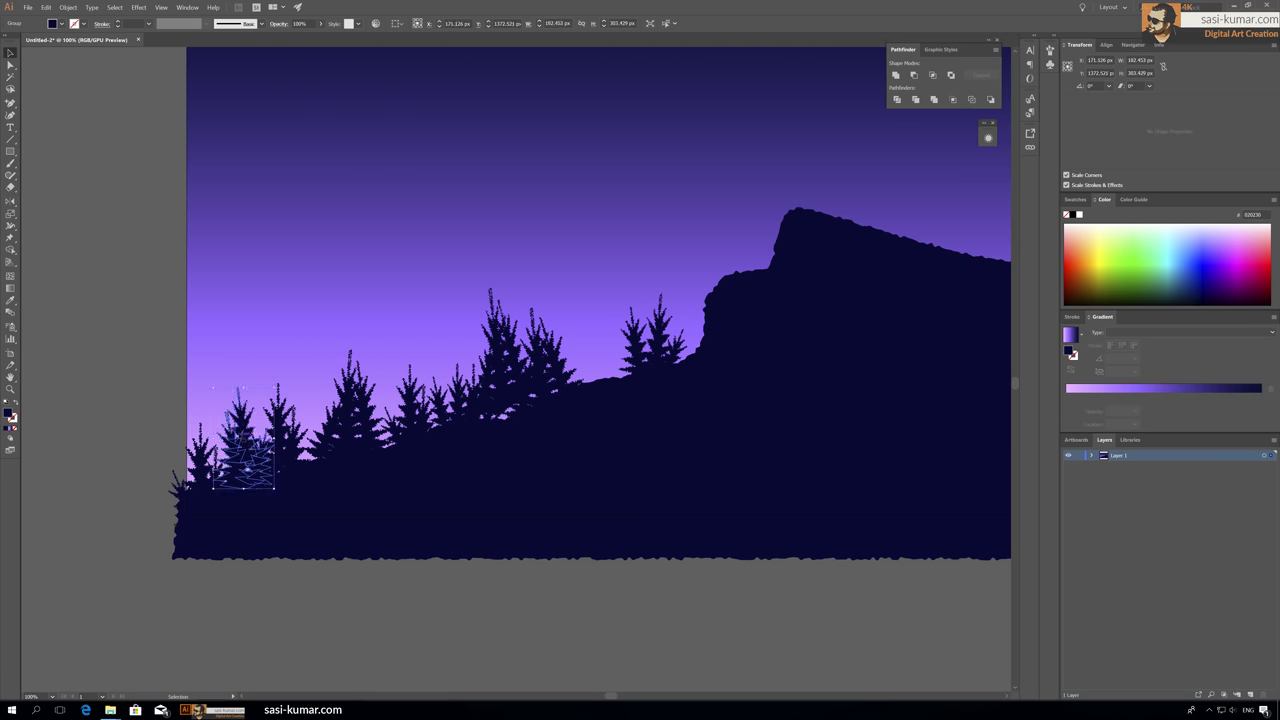
Step: Adjust individual tree groups in Isolation Mode
double_click(289, 455)
key("Escape")
double_click(520, 360)
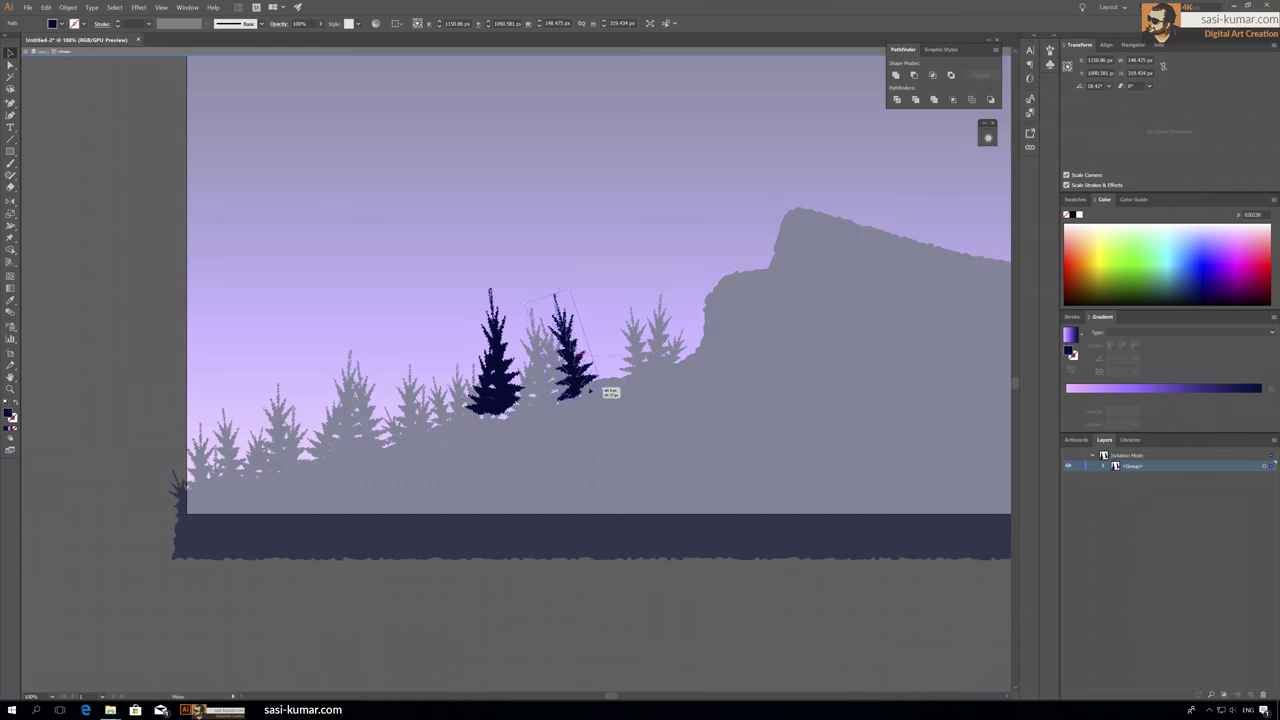
double_click(153, 295)
left_click(657, 355)
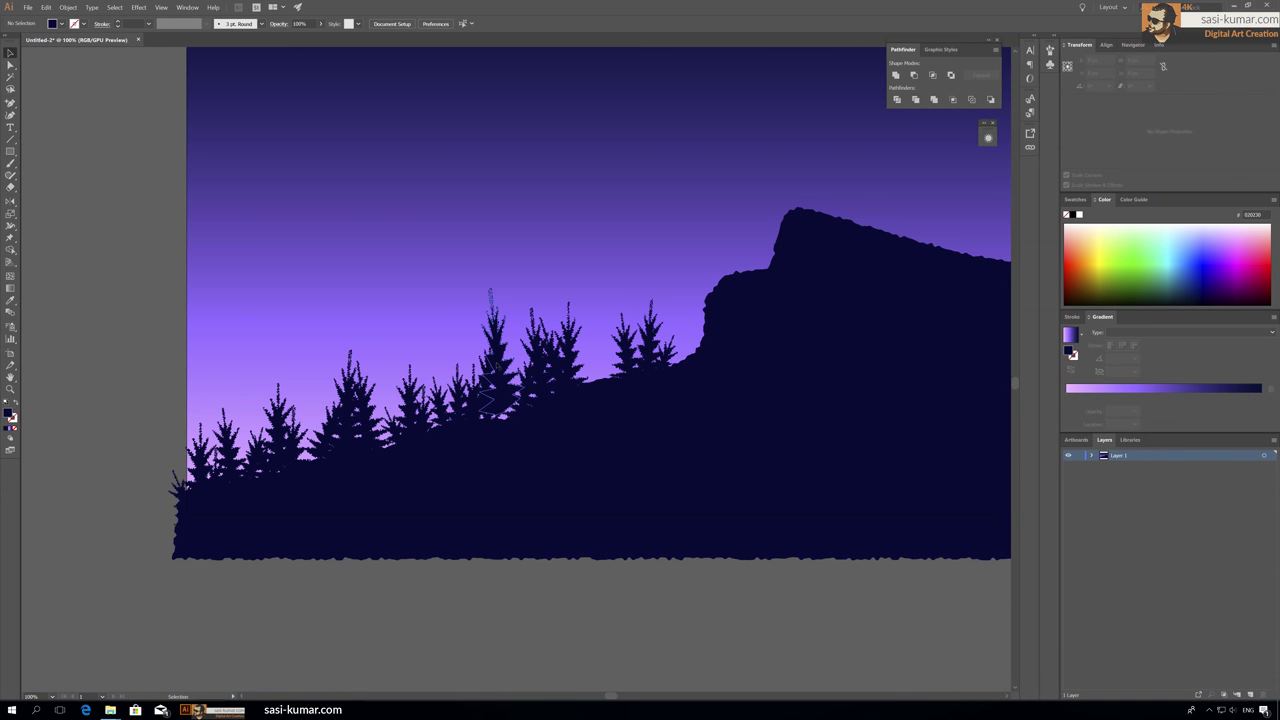
double_click(530, 370)
key("Escape")
key("ctrl+minus")
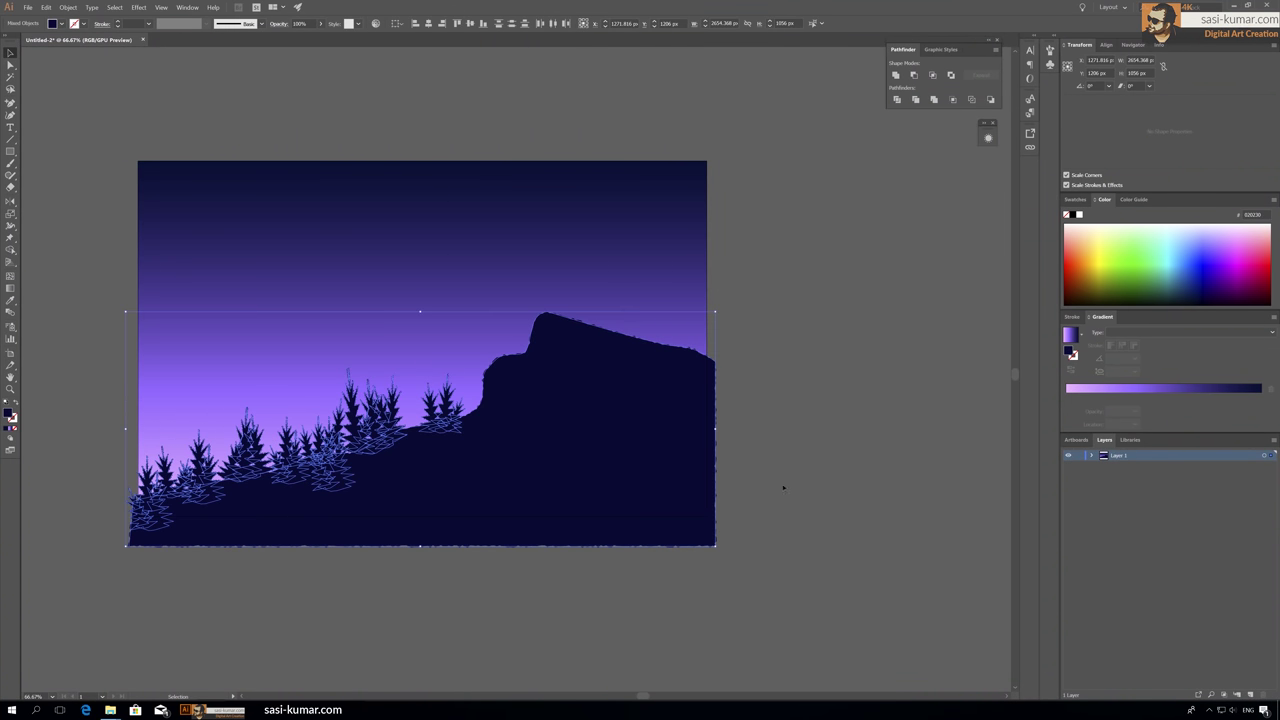
Step: Select everything and make a clipping mask trimming the scene to the artboard
double_click(255, 462)
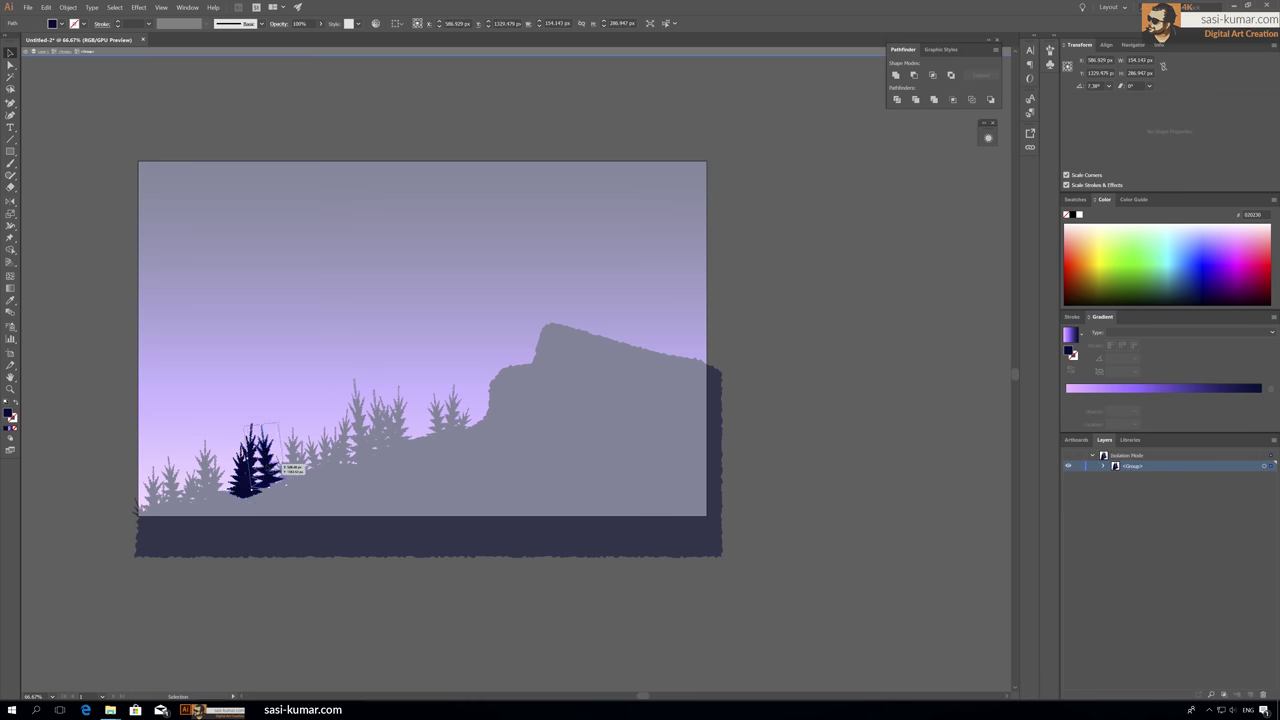
double_click(90, 404)
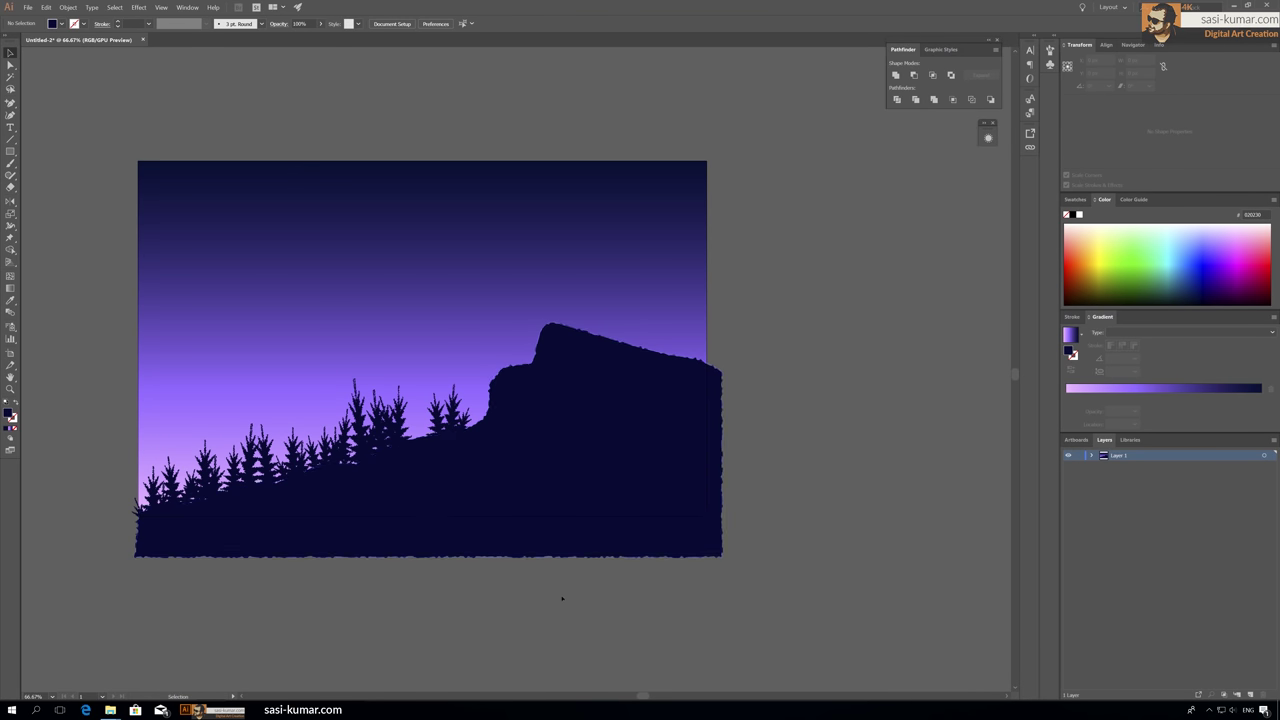
key("ctrl+a")
key("ctrl+7")
Step: Draw a first ground hill shape with a curved top edge using the Pen tool
left_click(414, 134)
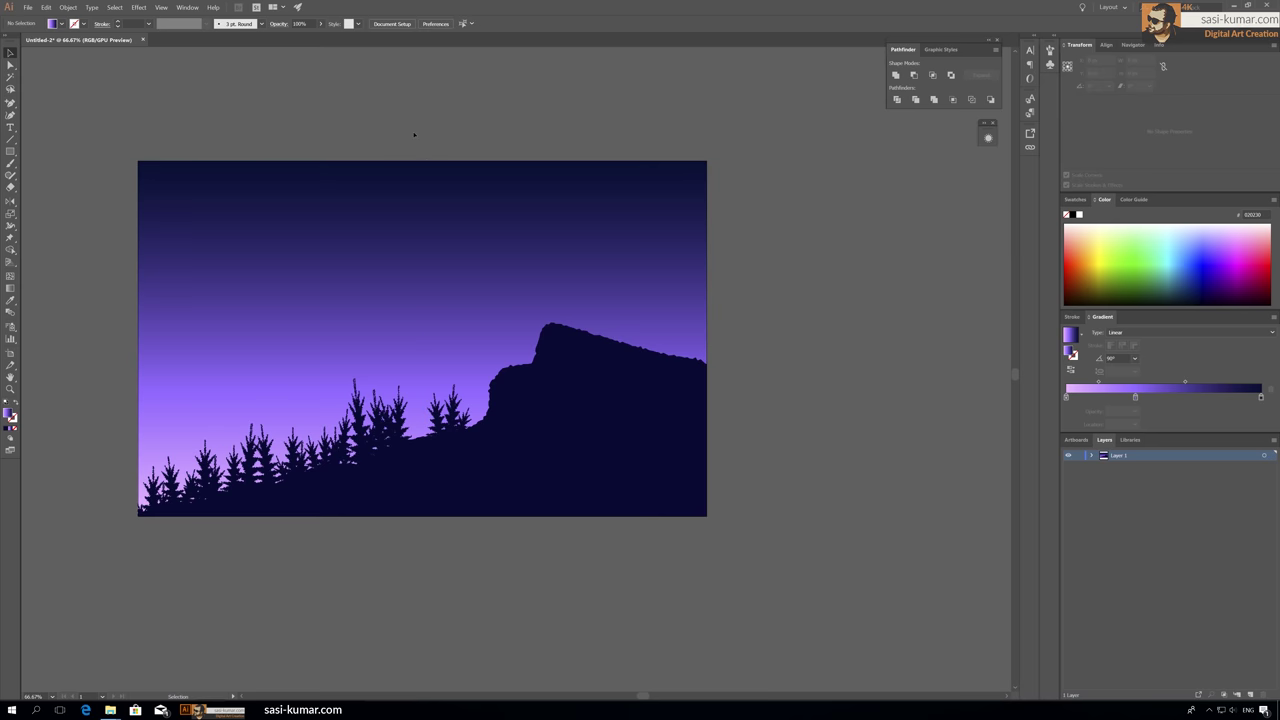
left_click(11, 104)
left_click_drag(225, 437, 326, 443)
left_click(578, 437)
left_click(588, 522)
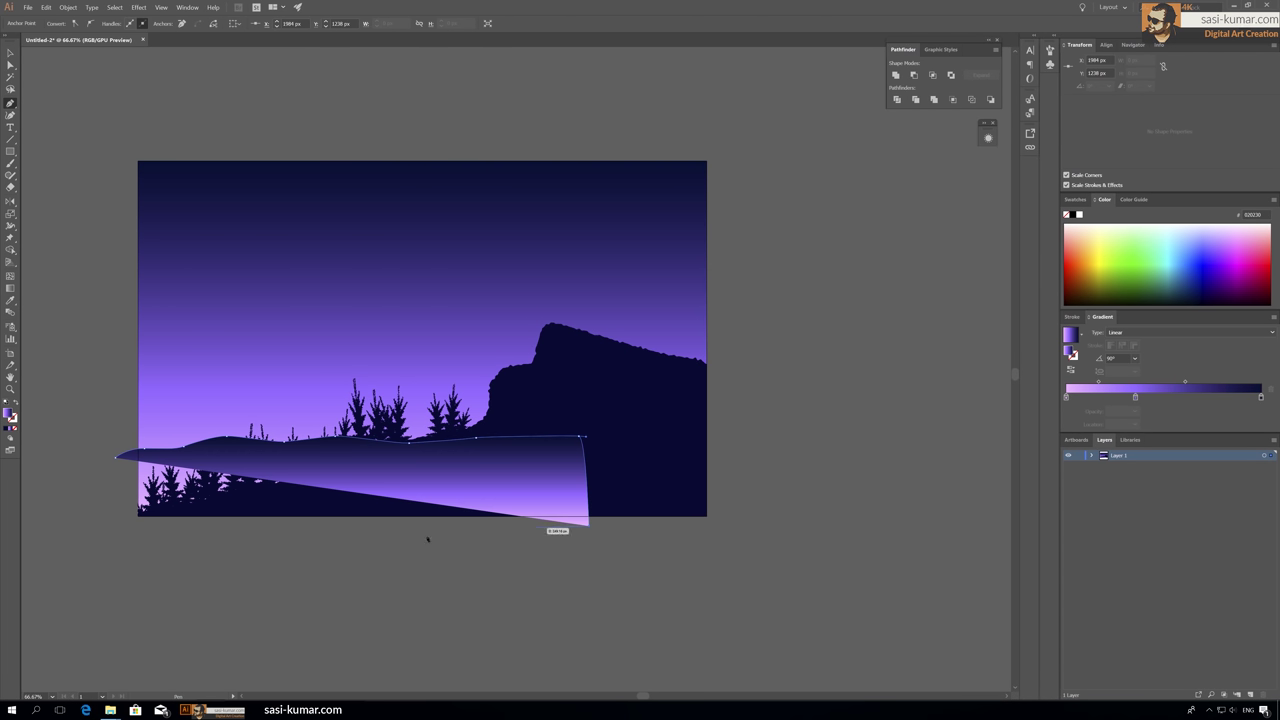
left_click(106, 530)
Step: Draw a second curved hill shape and send it behind the first
left_click(70, 440)
left_click(181, 426)
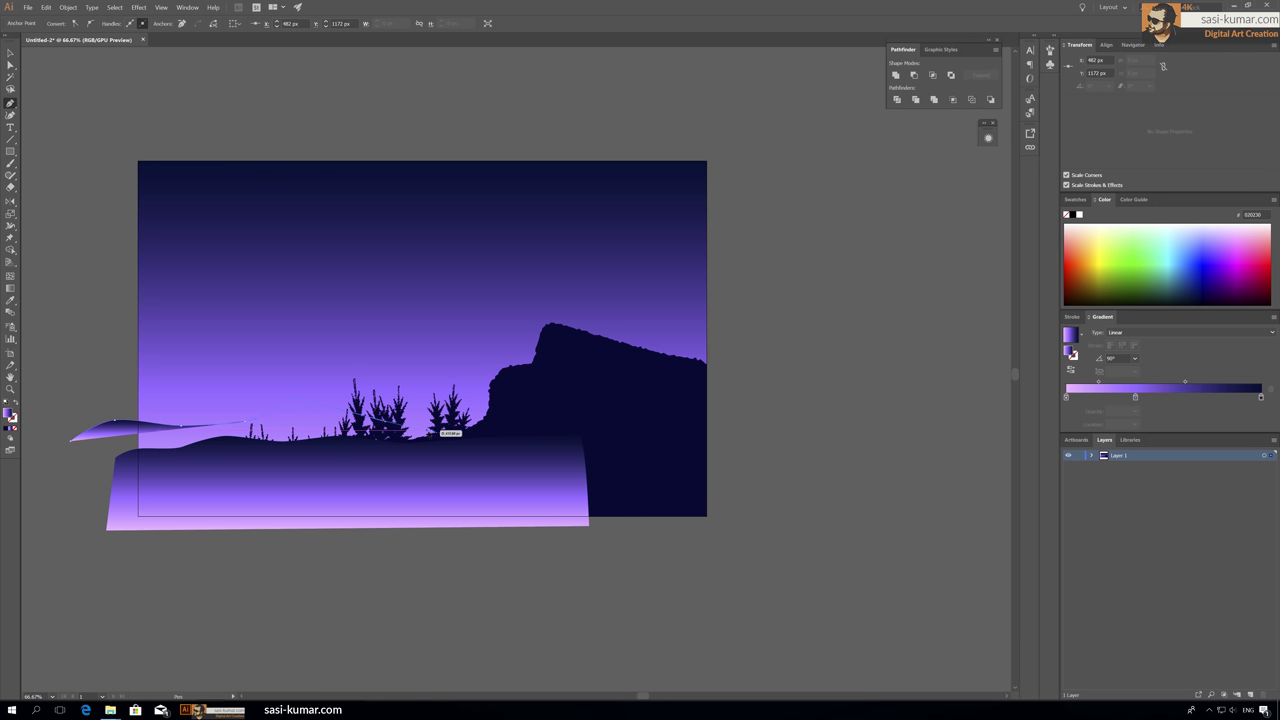
left_click(433, 431)
left_click(515, 450)
left_click(519, 548)
left_click(83, 563)
left_click(9, 55)
key("ctrl+[")
key("ctrl+shift+a")
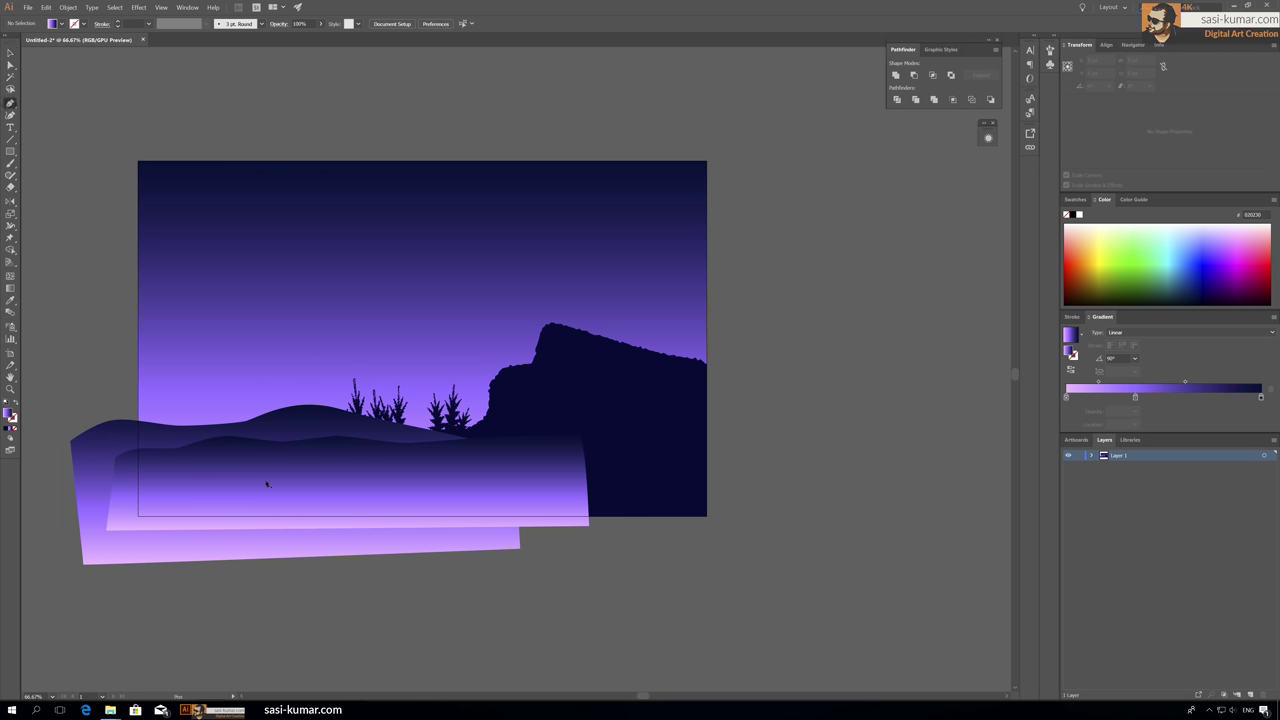
key("v")
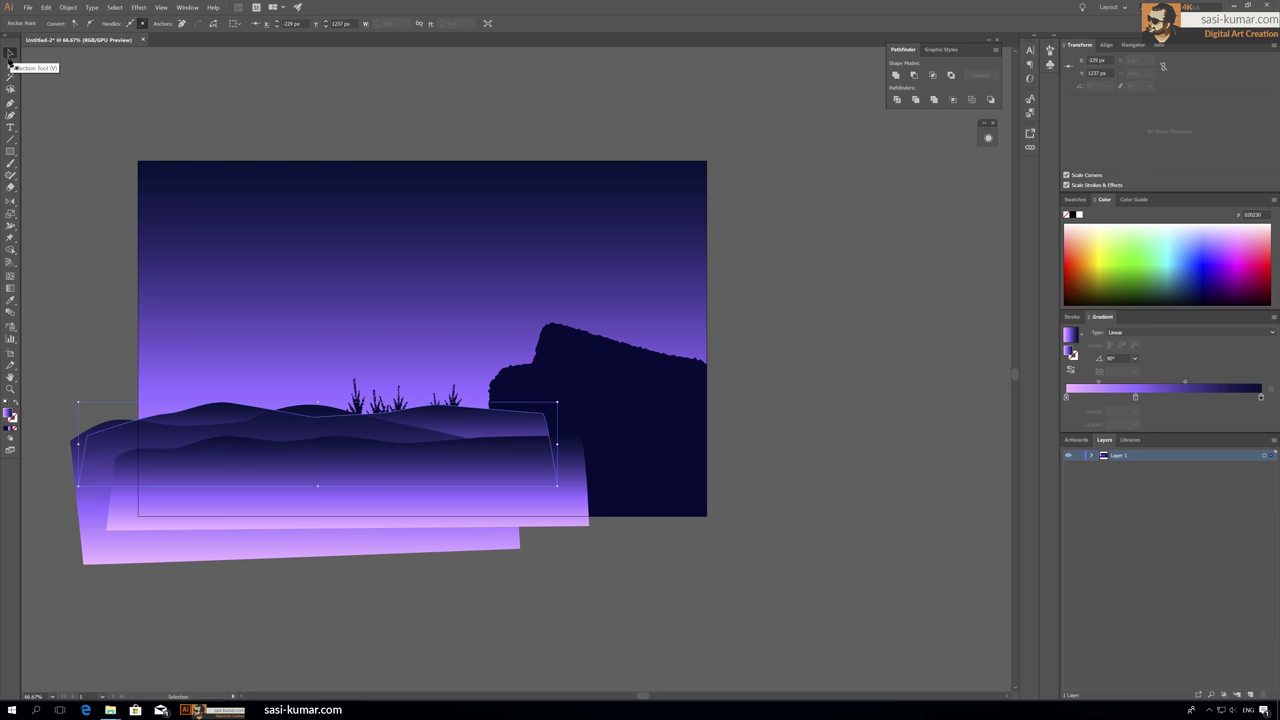
Step: Draw a third wavy hill shape and send it behind the others
left_click(503, 437)
left_click(132, 368)
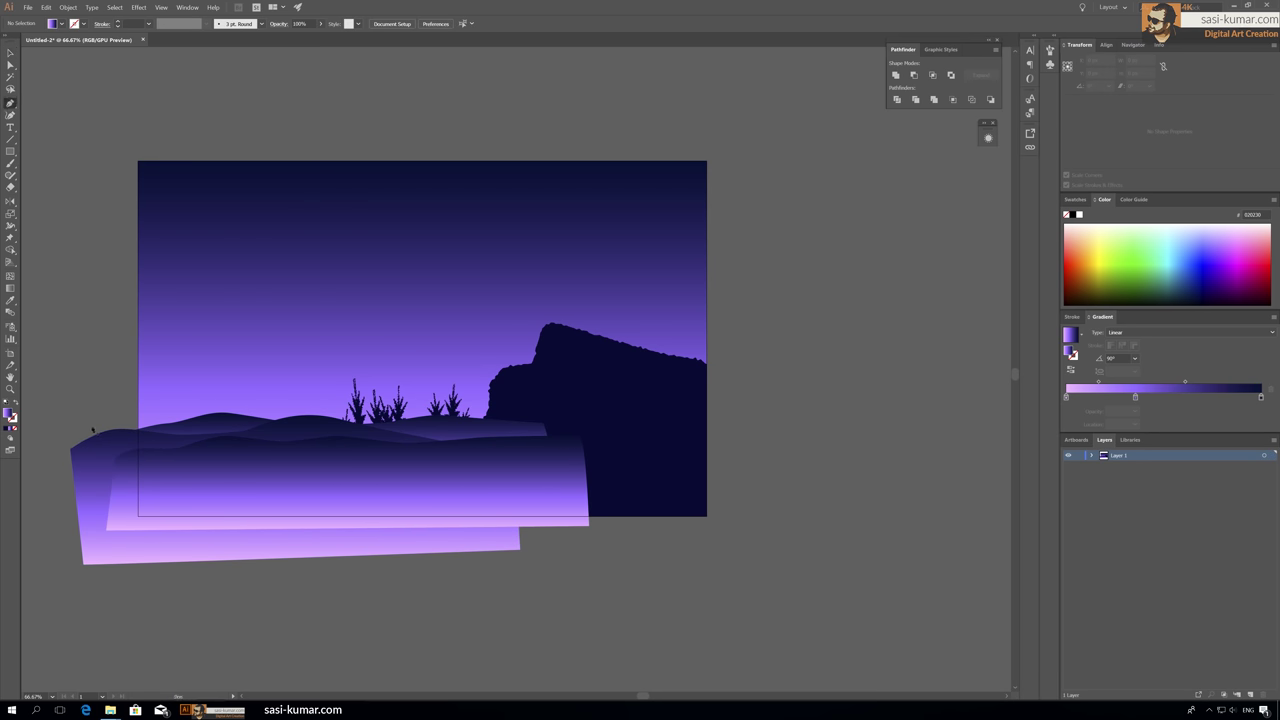
left_click(92, 430)
left_click(303, 400)
left_click(507, 404)
left_click(538, 480)
left_click(88, 495)
left_click(88, 427)
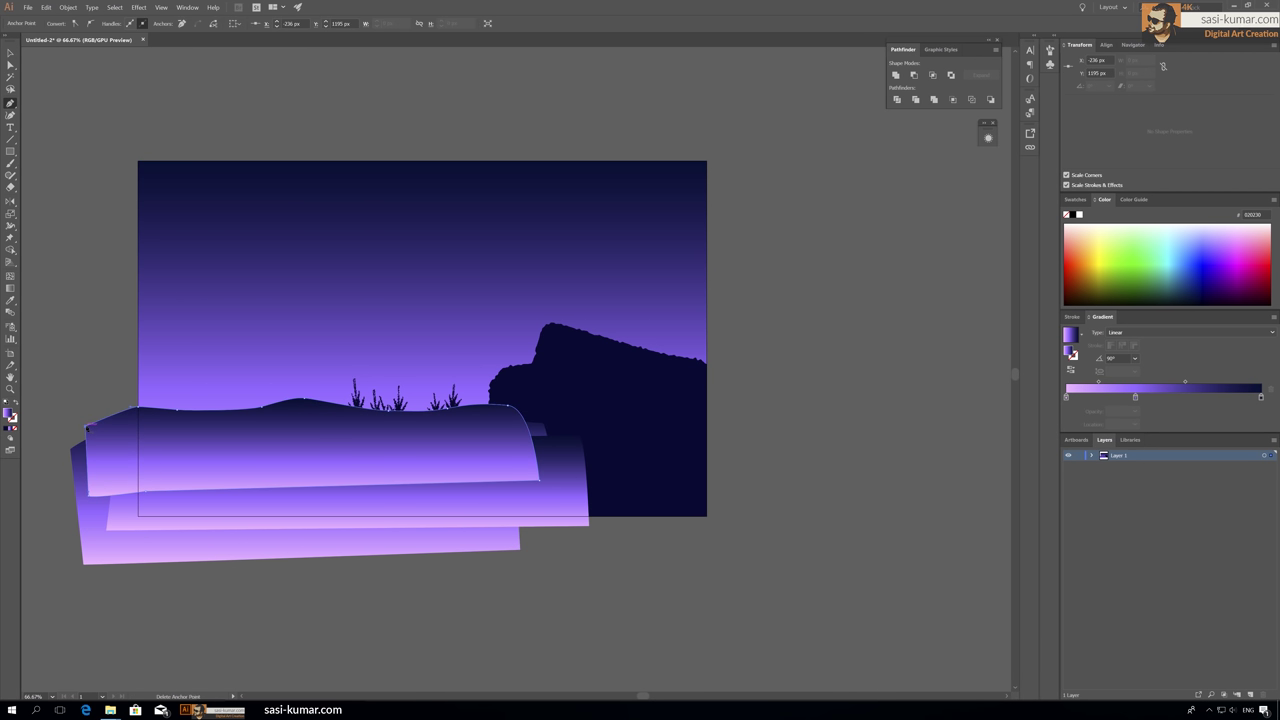
key("ctrl+bracketleft")
key("ctrl+bracketleft")
key("v")
left_click(87, 272)
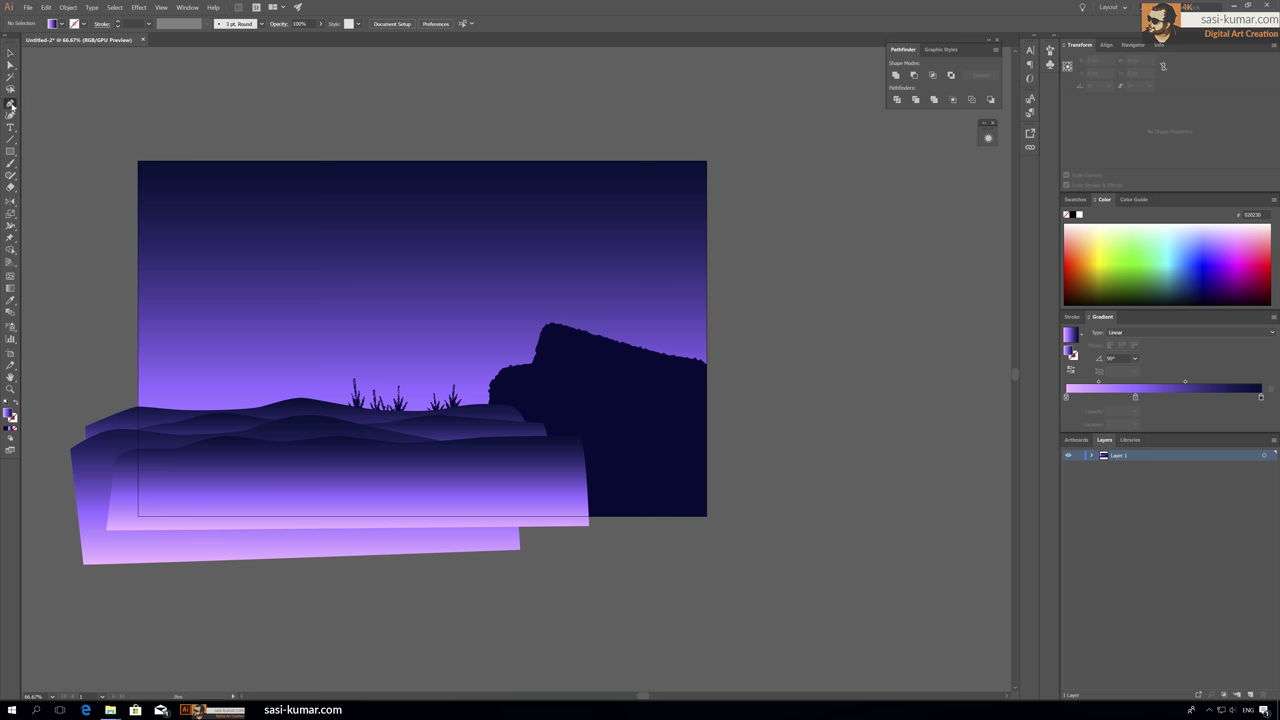
Step: Draw a fourth wavy hill shape and send it backward
left_click(11, 104)
left_click(76, 420)
left_click(318, 388)
left_click(556, 407)
left_click(556, 495)
left_click(76, 420)
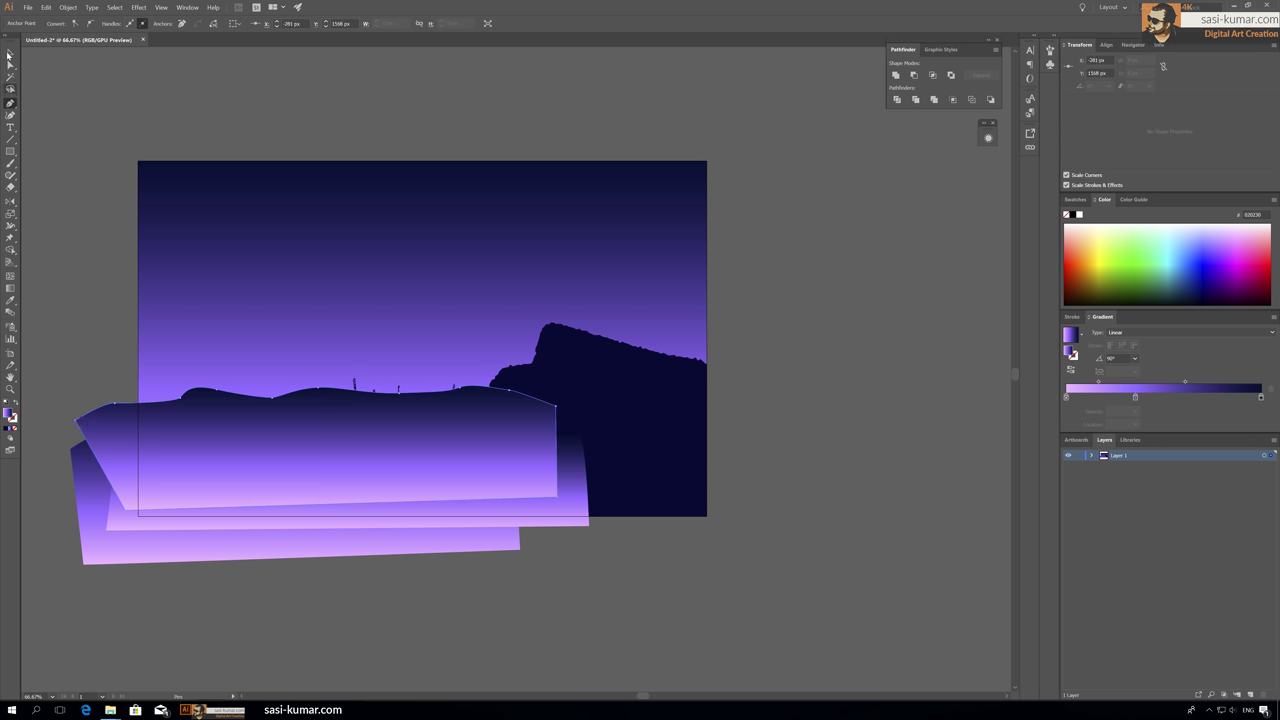
left_click(9, 54)
key("ctrl+bracketleft")
key("ctrl+bracketleft")
left_click(87, 320)
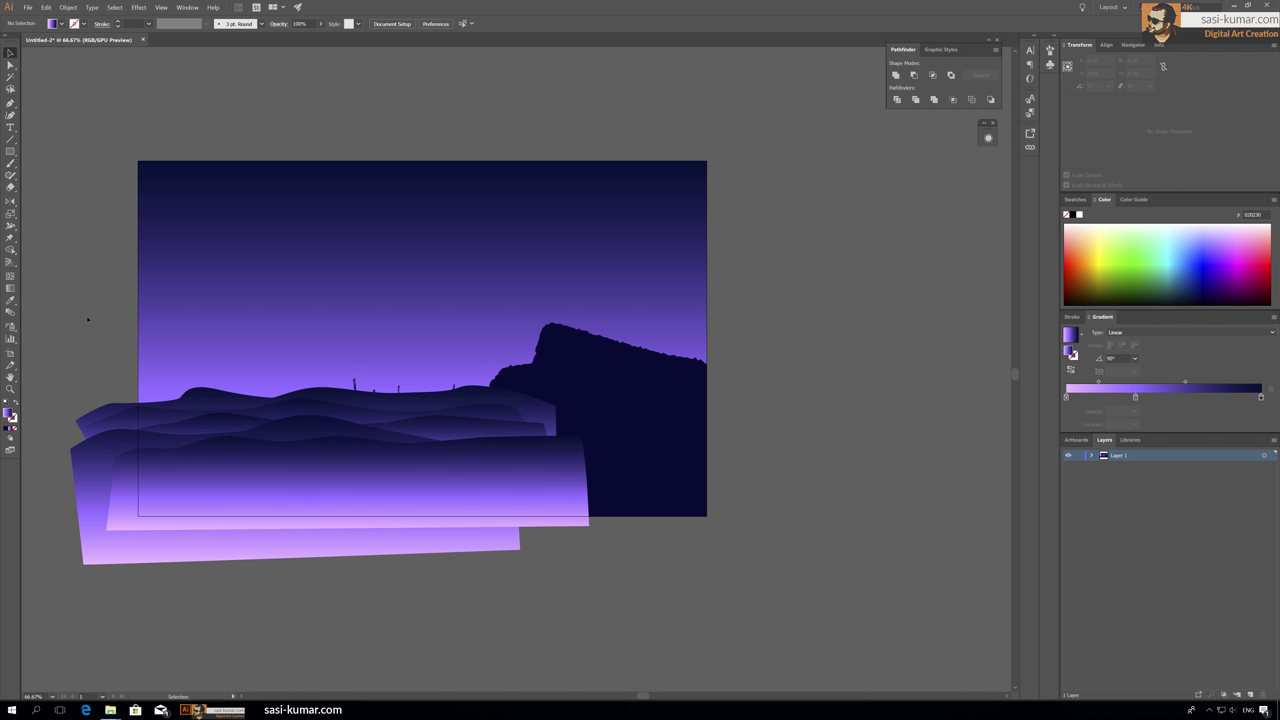
Step: Draw a fifth wavy hill, nudge the hills up-right, and send them behind the tree ridge
left_click(78, 411)
left_click(298, 381)
left_click(510, 383)
left_click(522, 494)
left_click(78, 411)
key("ctrl+bracketleft")
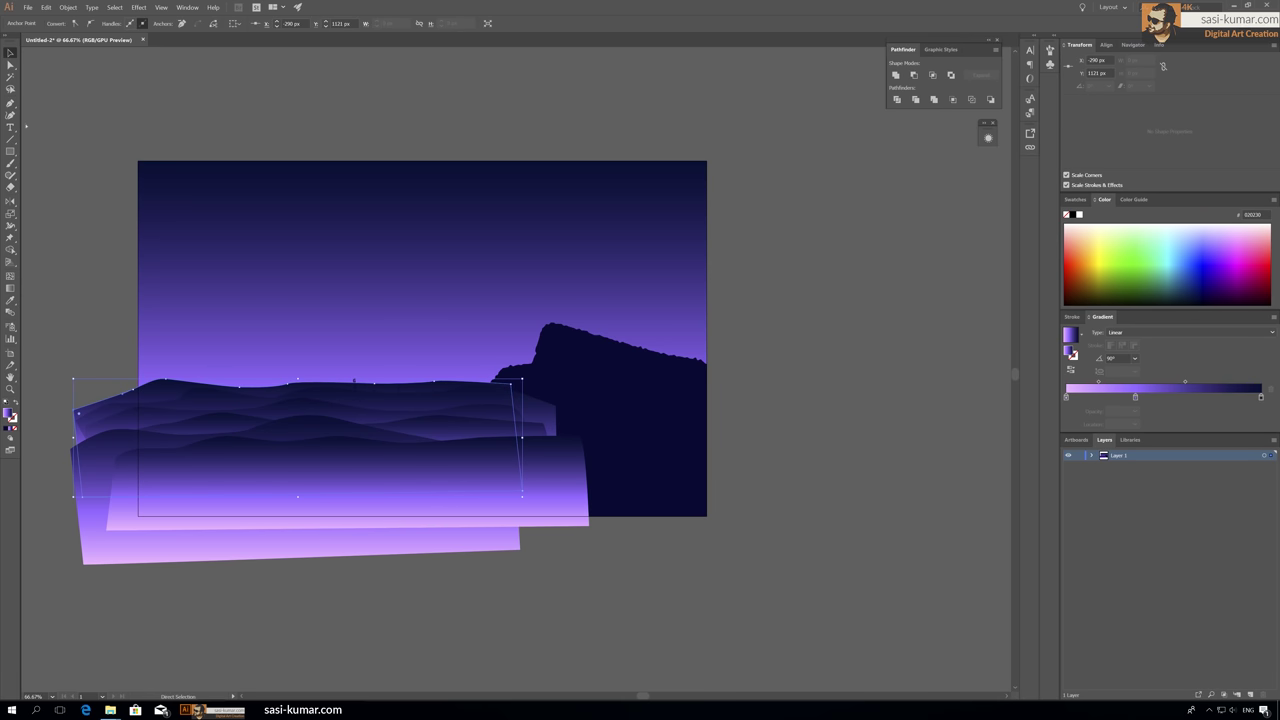
key("v")
left_click_drag(192, 454, 206, 438)
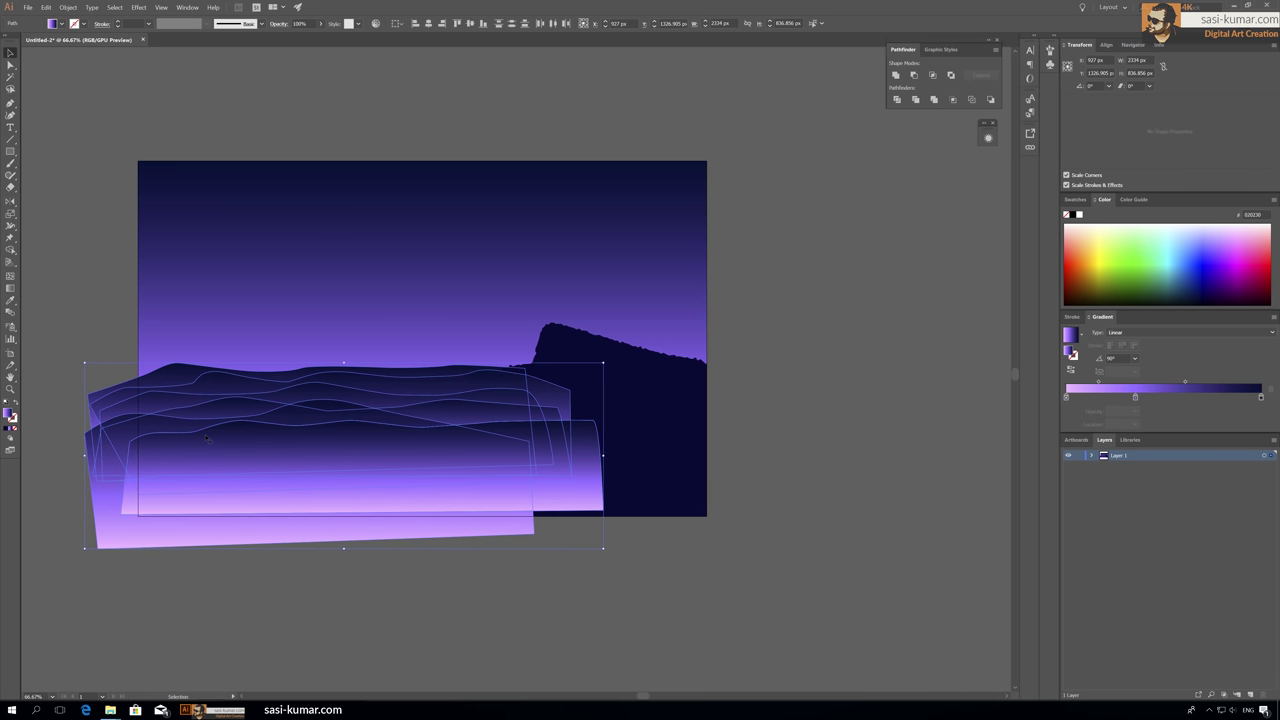
key("ctrl+bracketleft")
left_click(64, 327)
Step: Paste an artboard-sized rectangle in place and clip the hills to it
left_click_drag(800, 490, 826, 500)
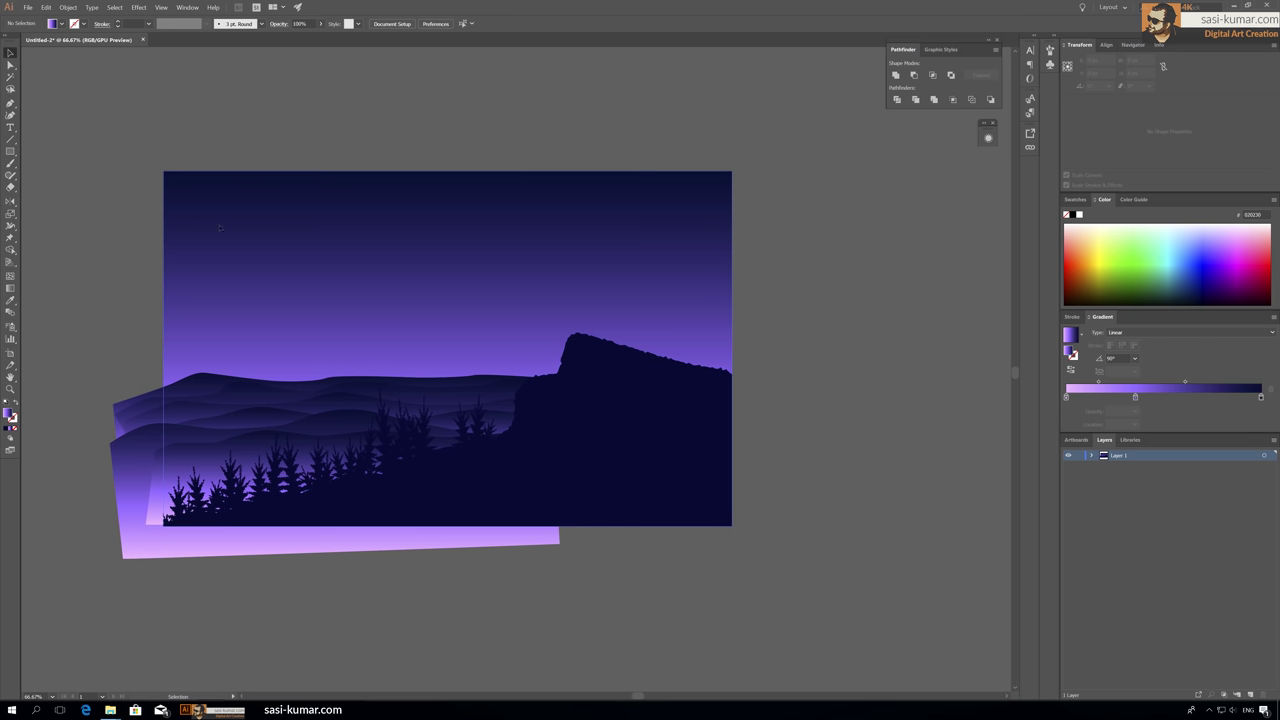
key("ctrl+shift+v")
right_click(327, 251)
left_click(370, 348)
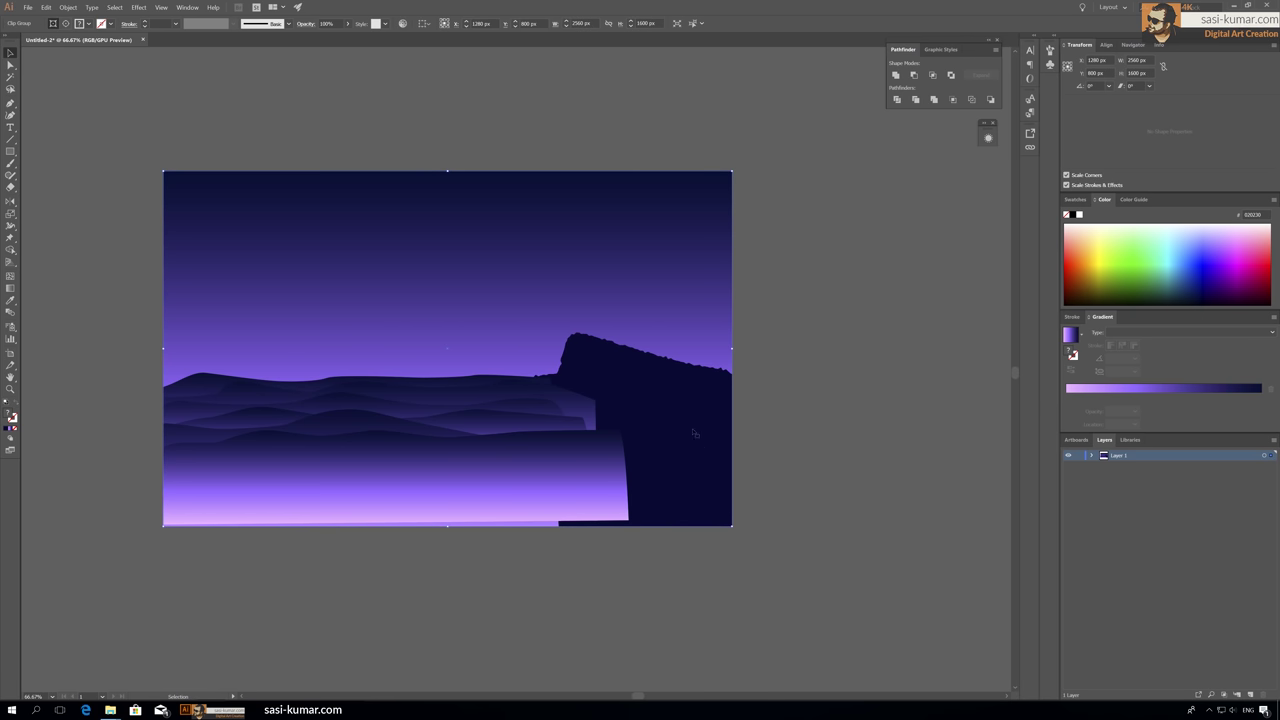
key("ctrl+shift+bracketleft")
key("ctrl+1")
key("a")
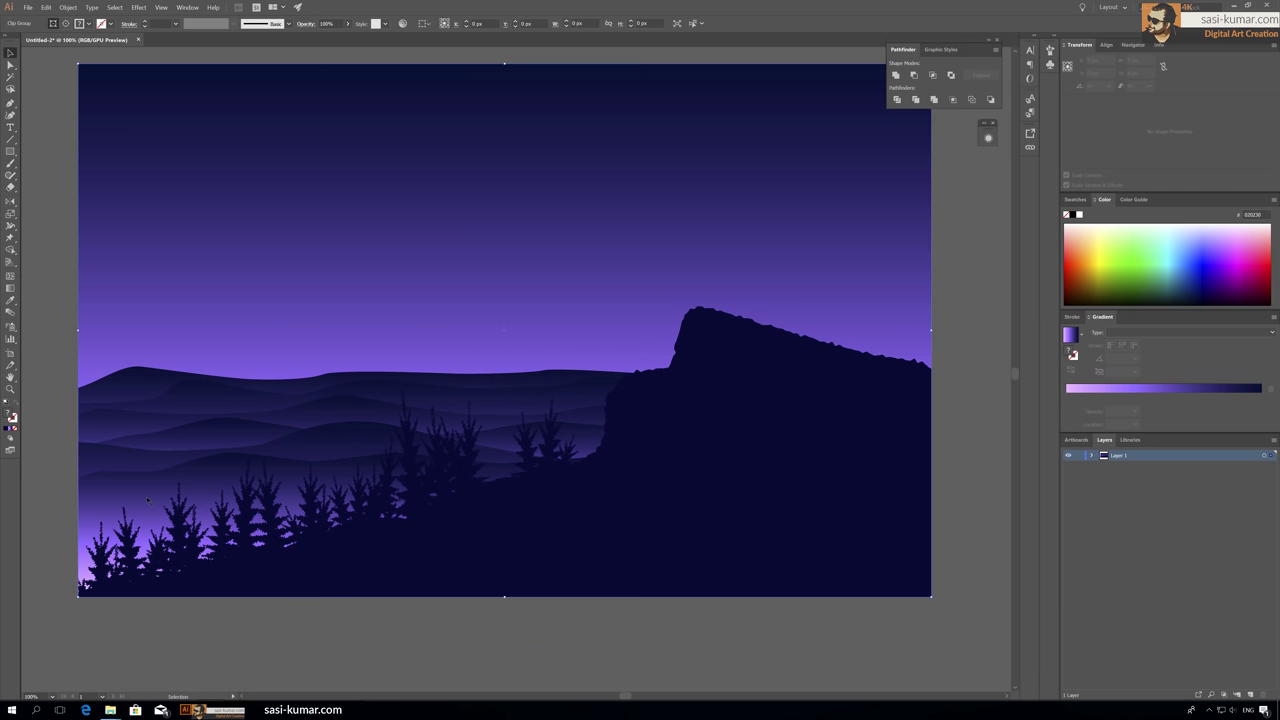
left_click(450, 480)
Step: Darken the lower fog gradient's end stop to a deep purple
double_click(1260, 396)
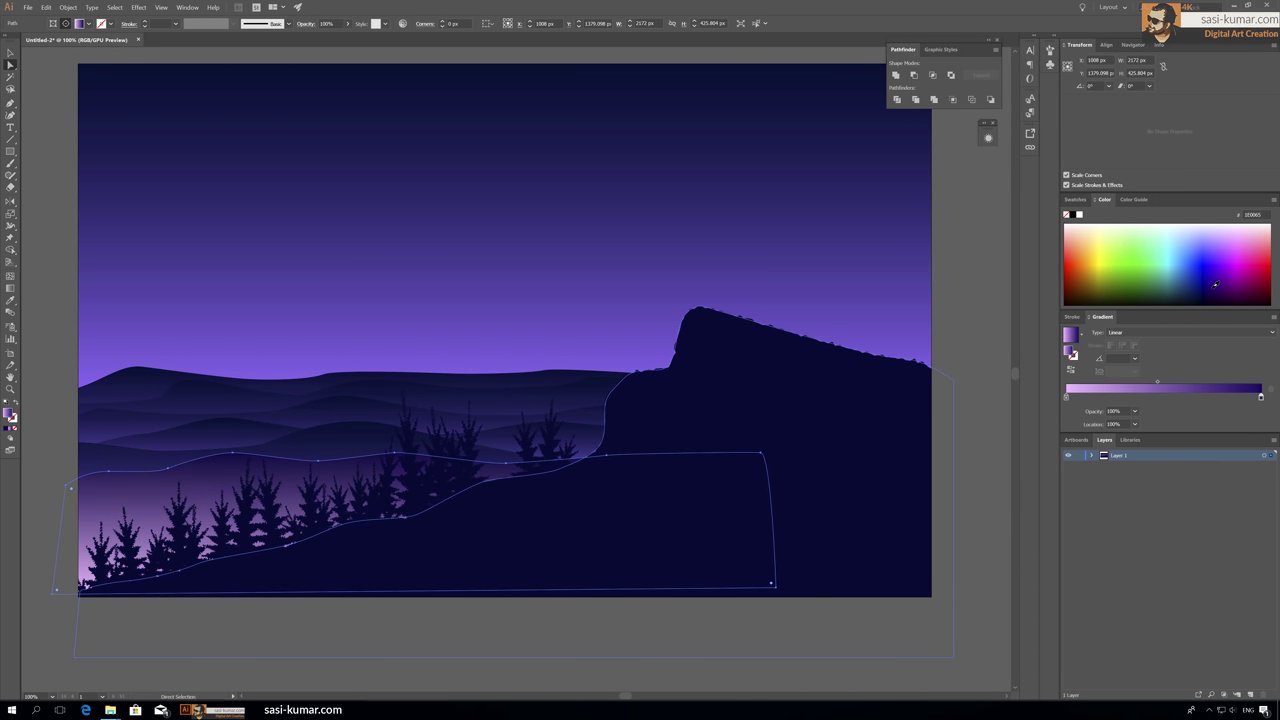
left_click(1215, 284)
double_click(1261, 397)
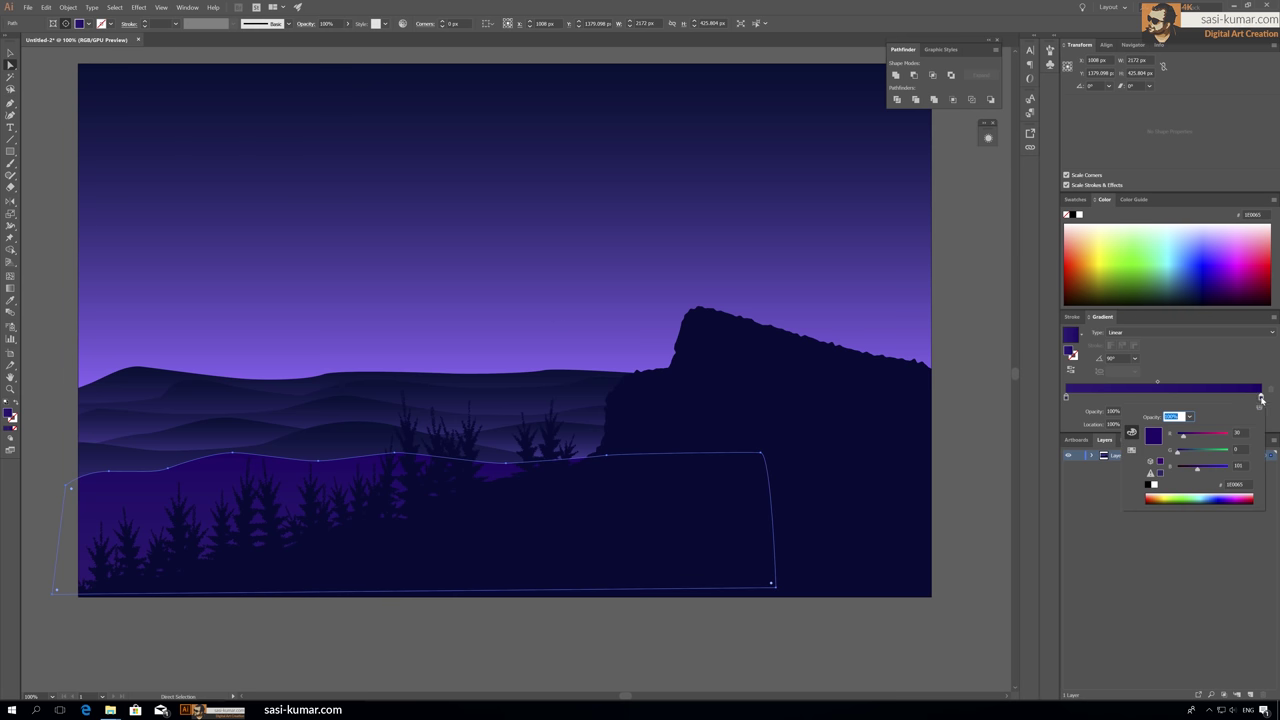
left_click_drag(1184, 472, 1182, 468)
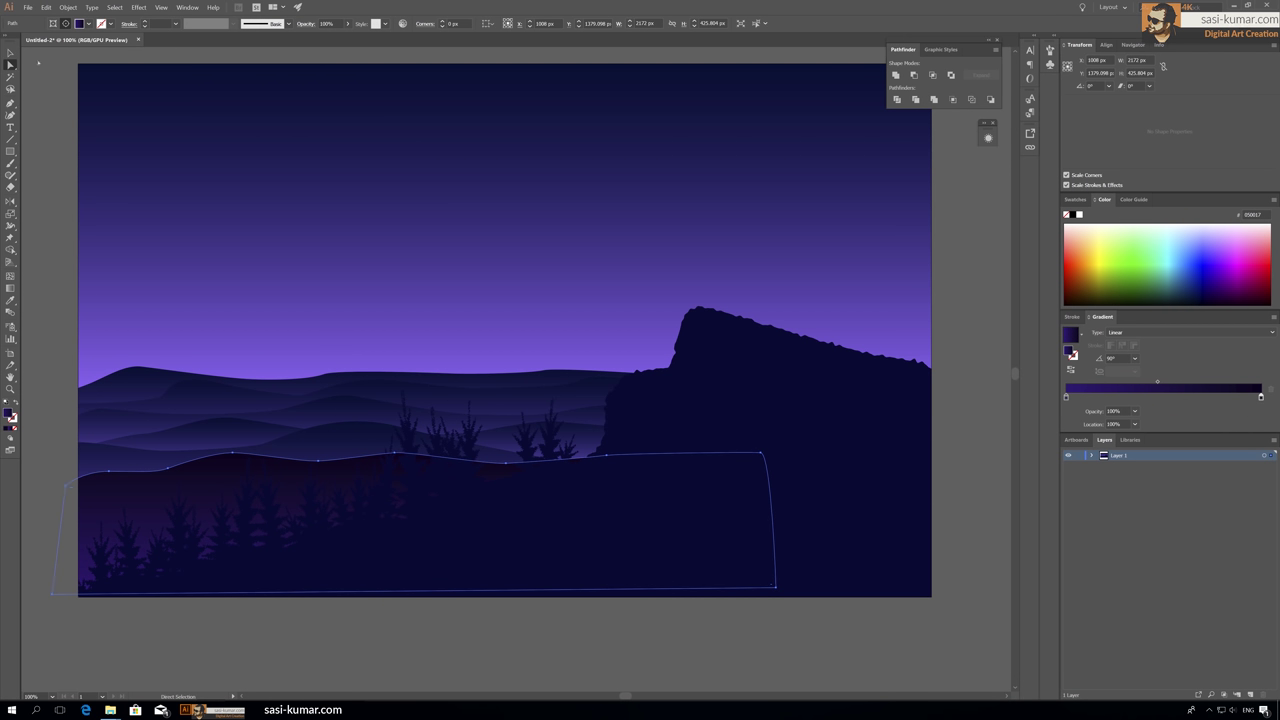
key("Escape")
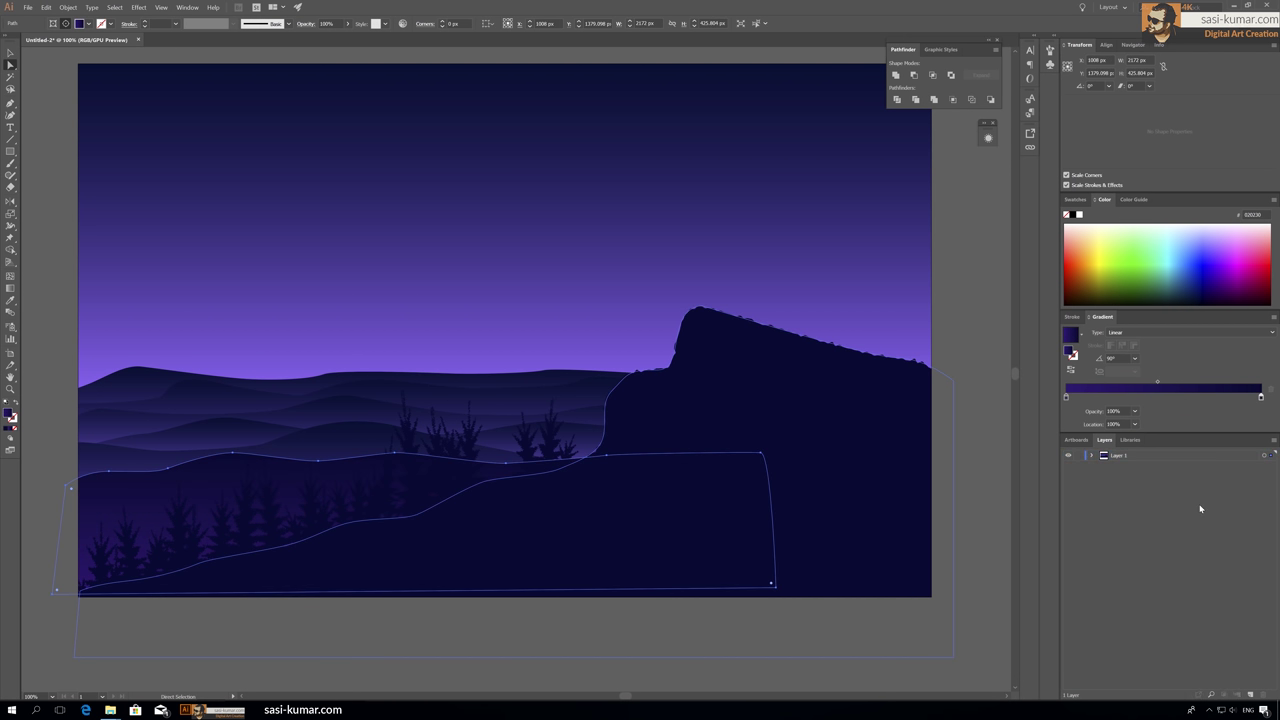
left_click_drag(1066, 397, 1156, 397)
key("ctrl+z")
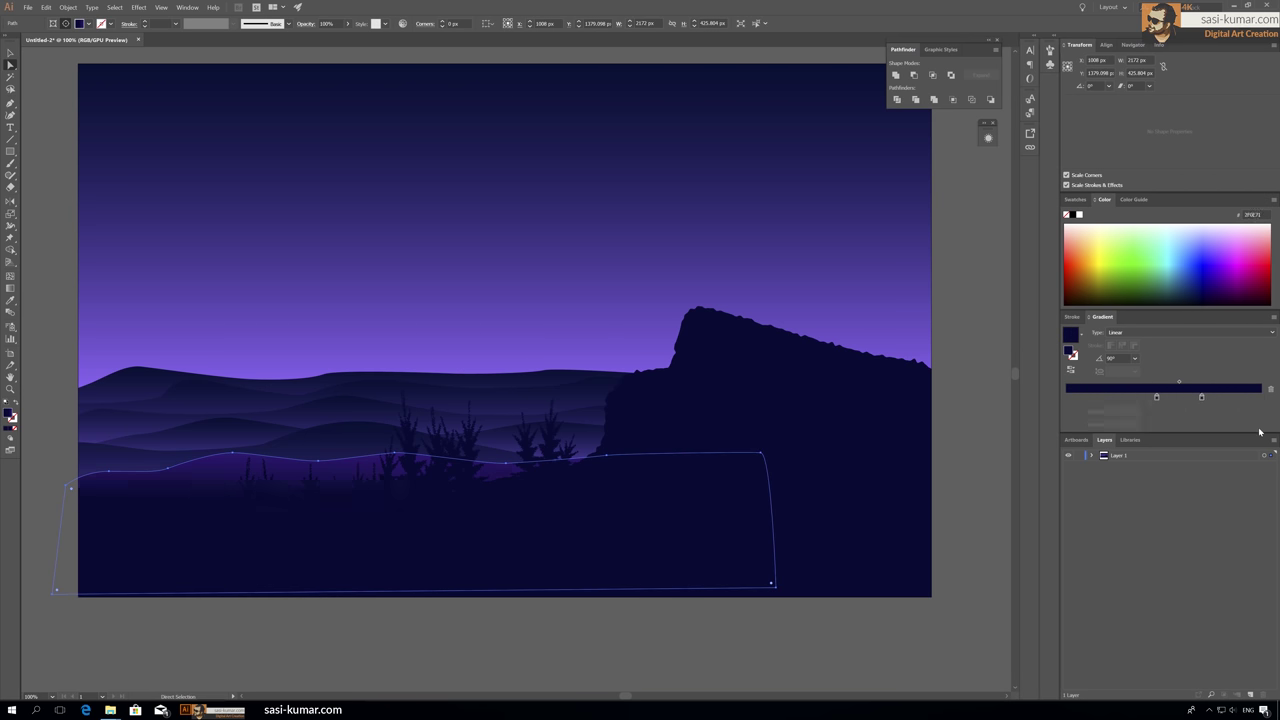
key("ctrl+minus")
key("ctrl+minus")
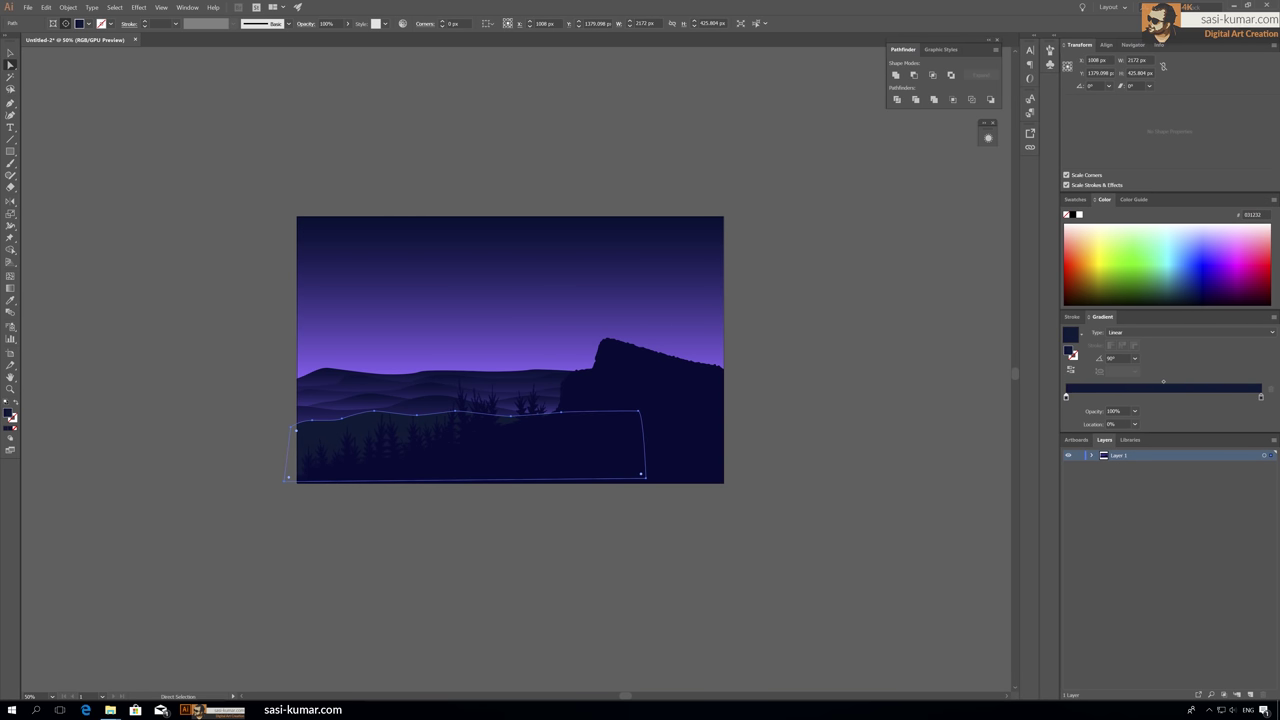
Step: Isolate the foreground cliff group and set its fill G value to 16
key("v")
key("ctrl+shift+a")
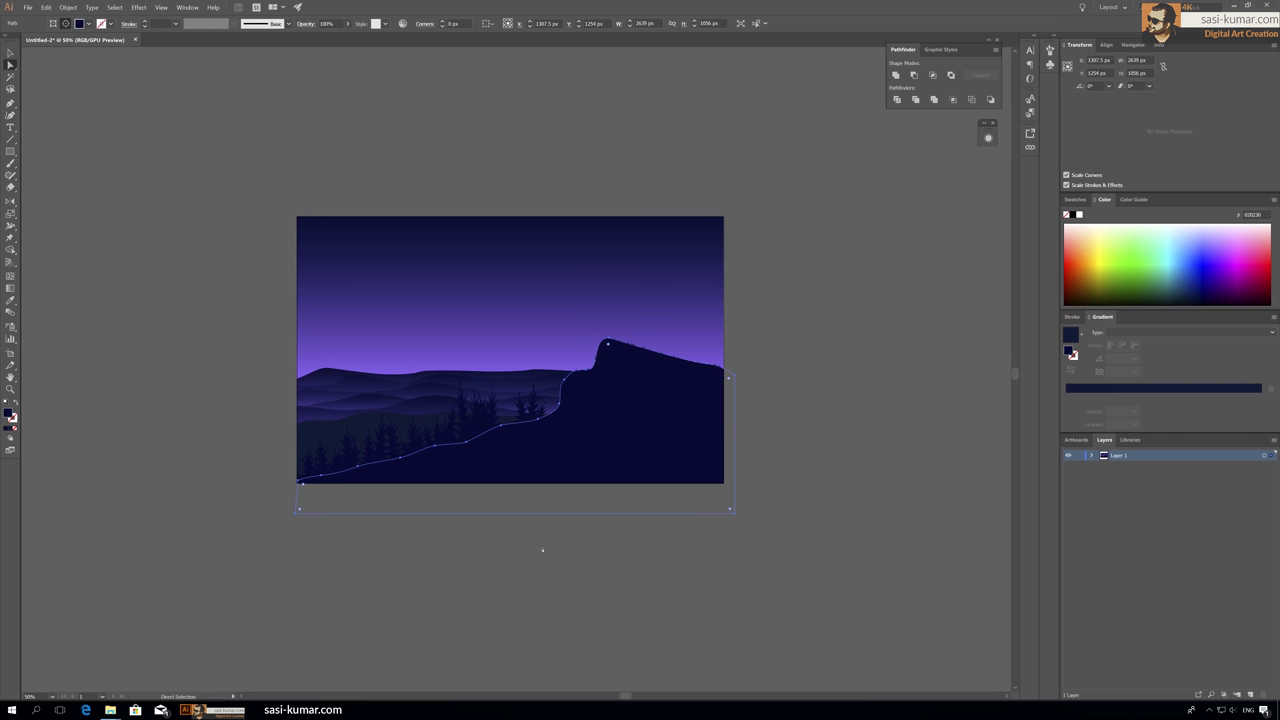
double_click(664, 362)
key("ctrl+a")
double_click(9, 414)
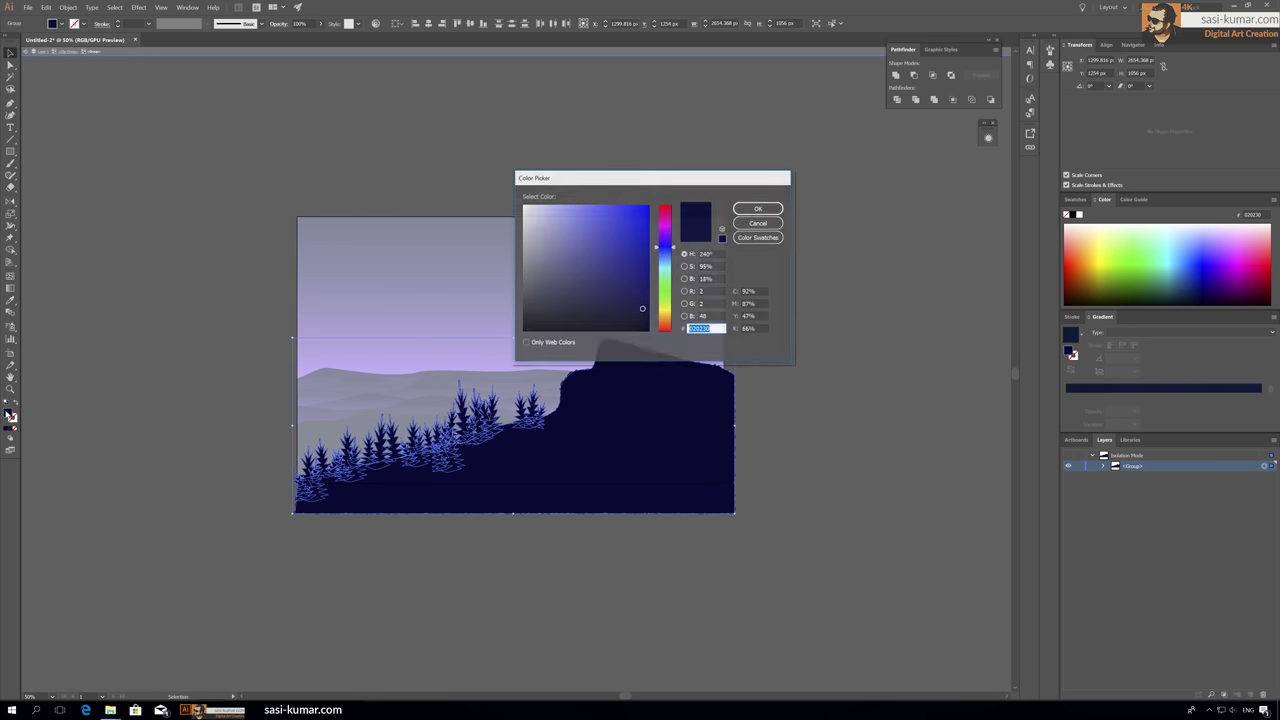
type("16")
key("Return")
key("Escape")
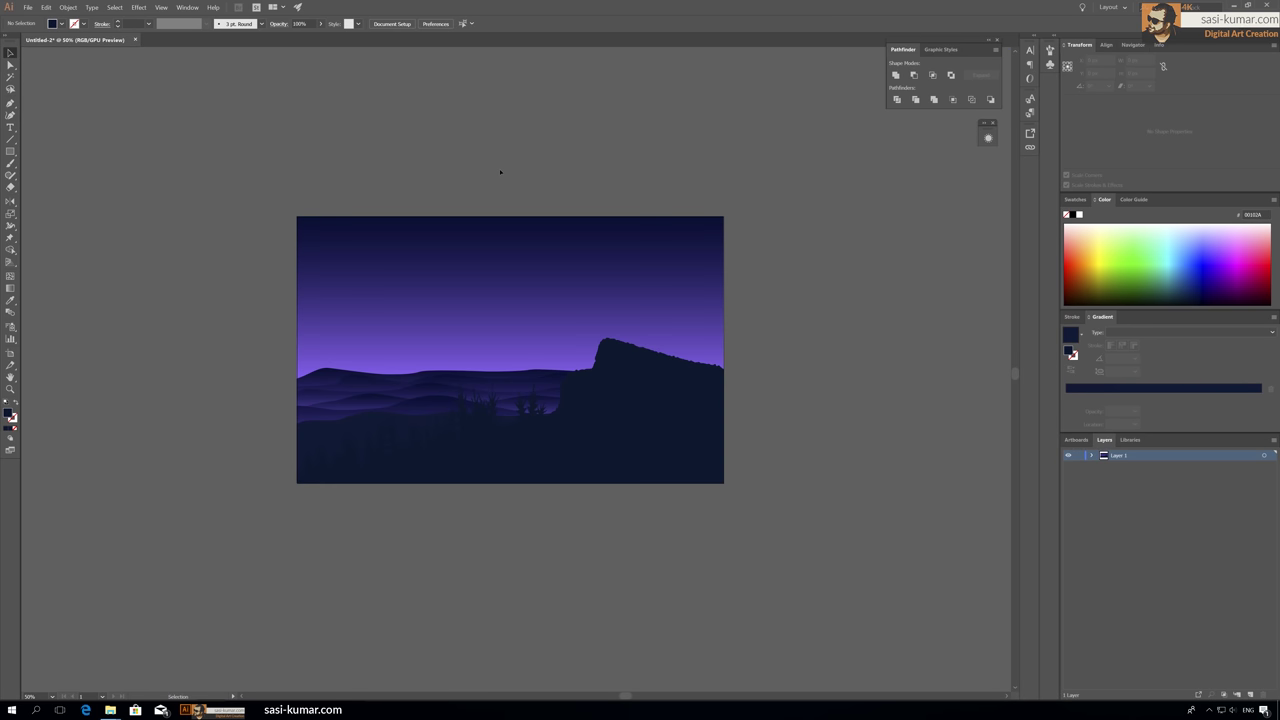
Step: Magic Wand-select all pine trees in their group and give them the same dark fill
left_click(642, 453)
double_click(642, 453)
key("y")
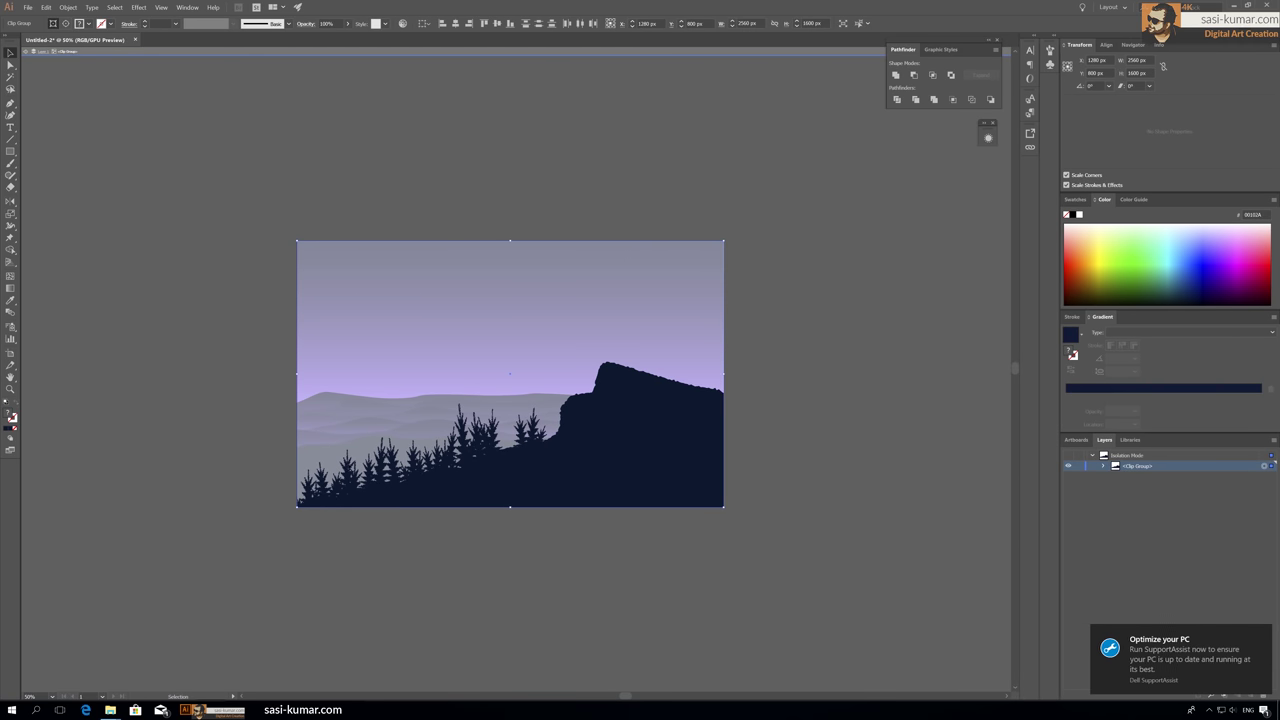
left_click(460, 430)
double_click(9, 414)
key("Return")
key("v")
key("Escape")
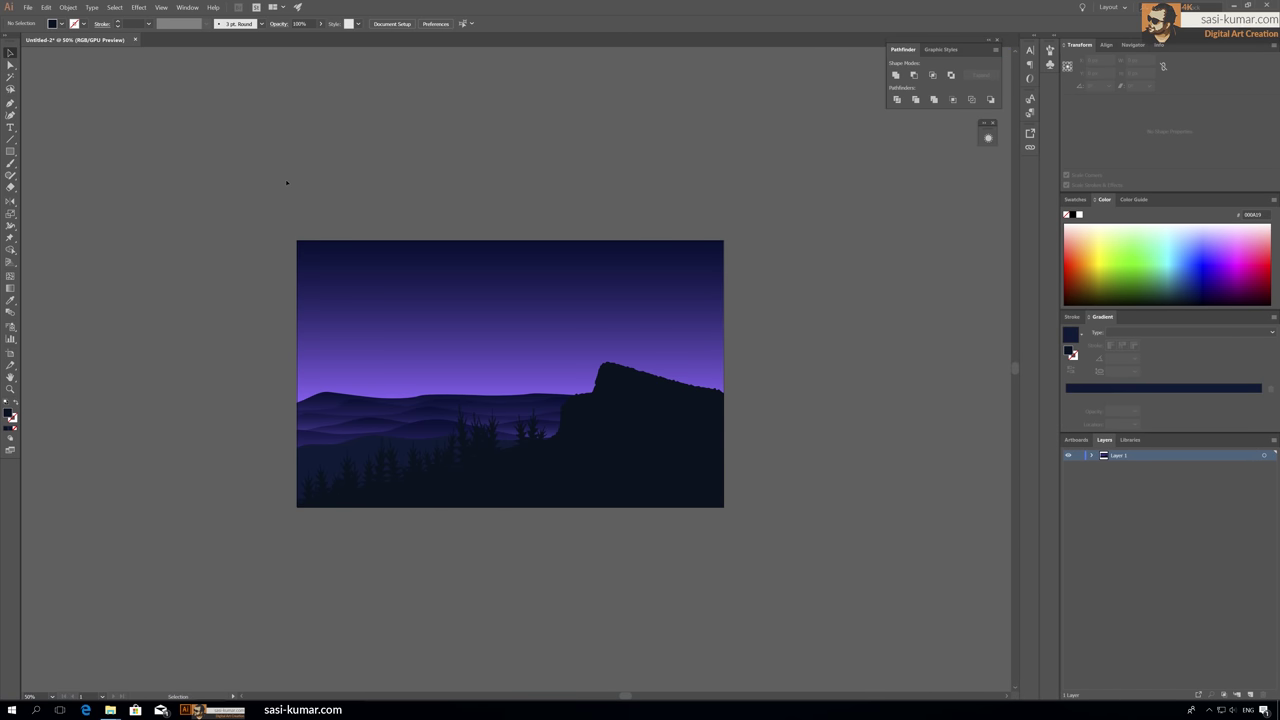
Step: Remove the middle stop from the front hill's gradient
key("a")
left_click(430, 427)
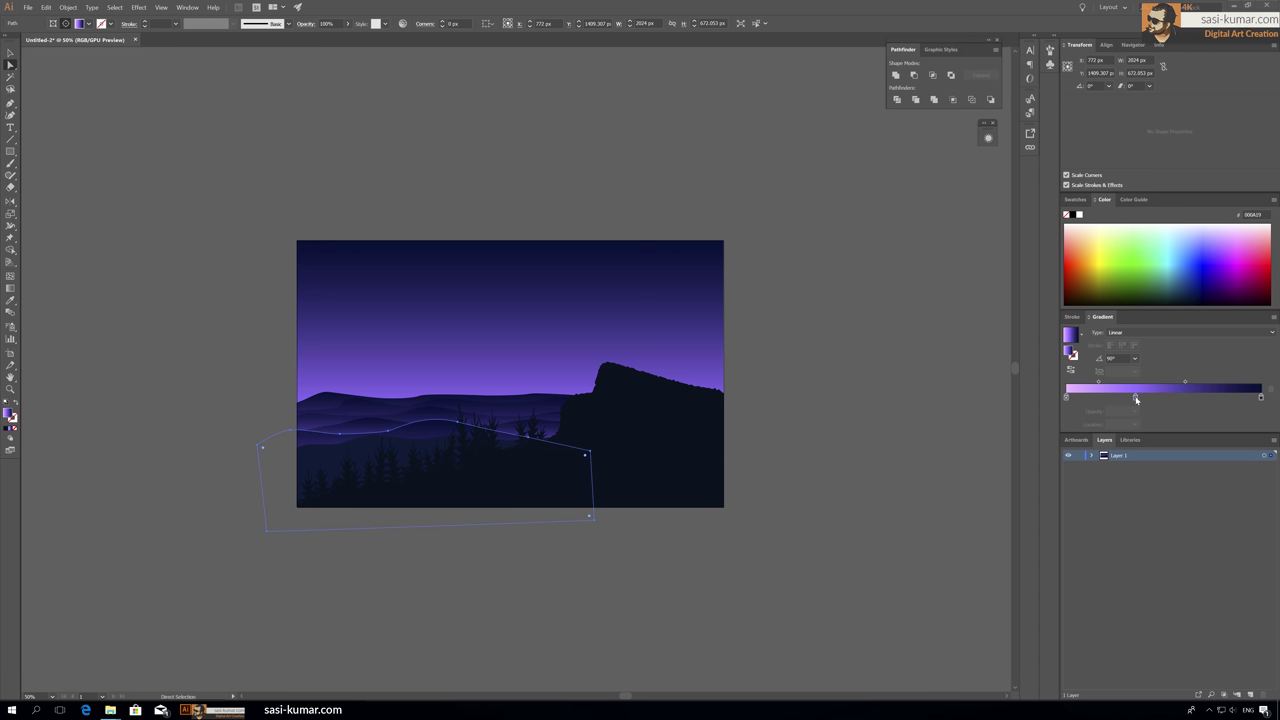
left_click_drag(1136, 398, 1132, 428)
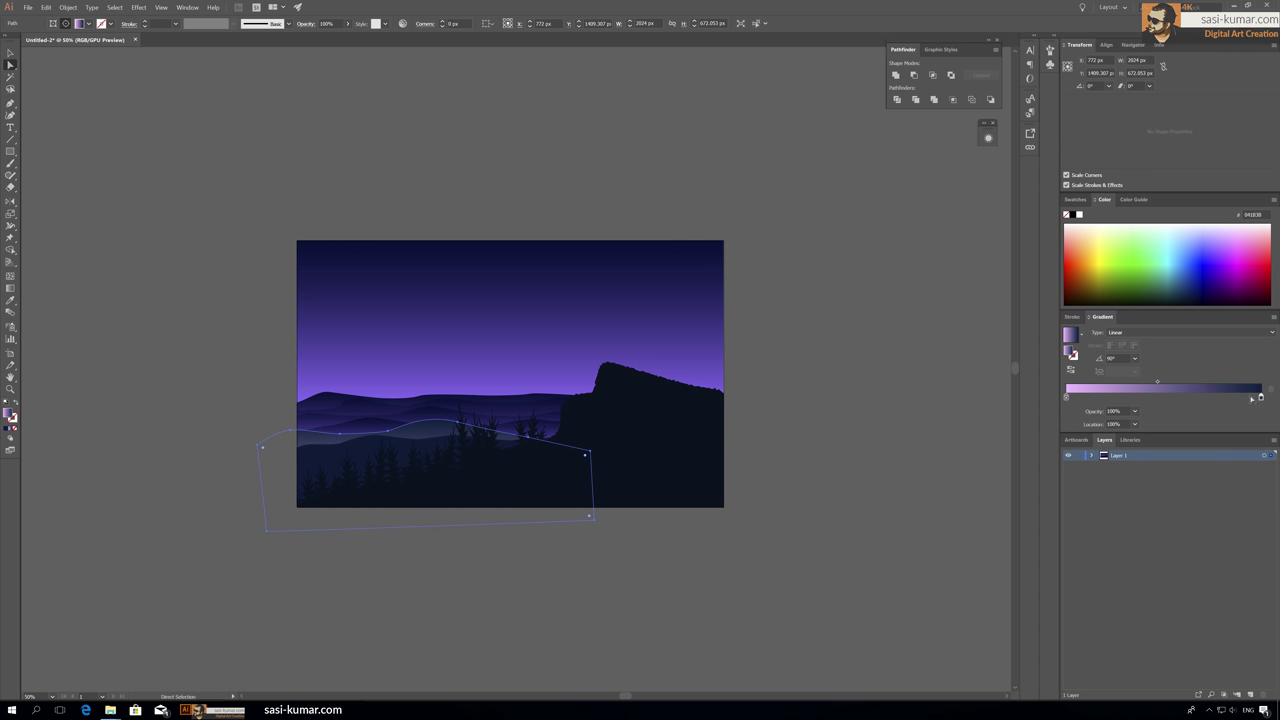
double_click(1066, 397)
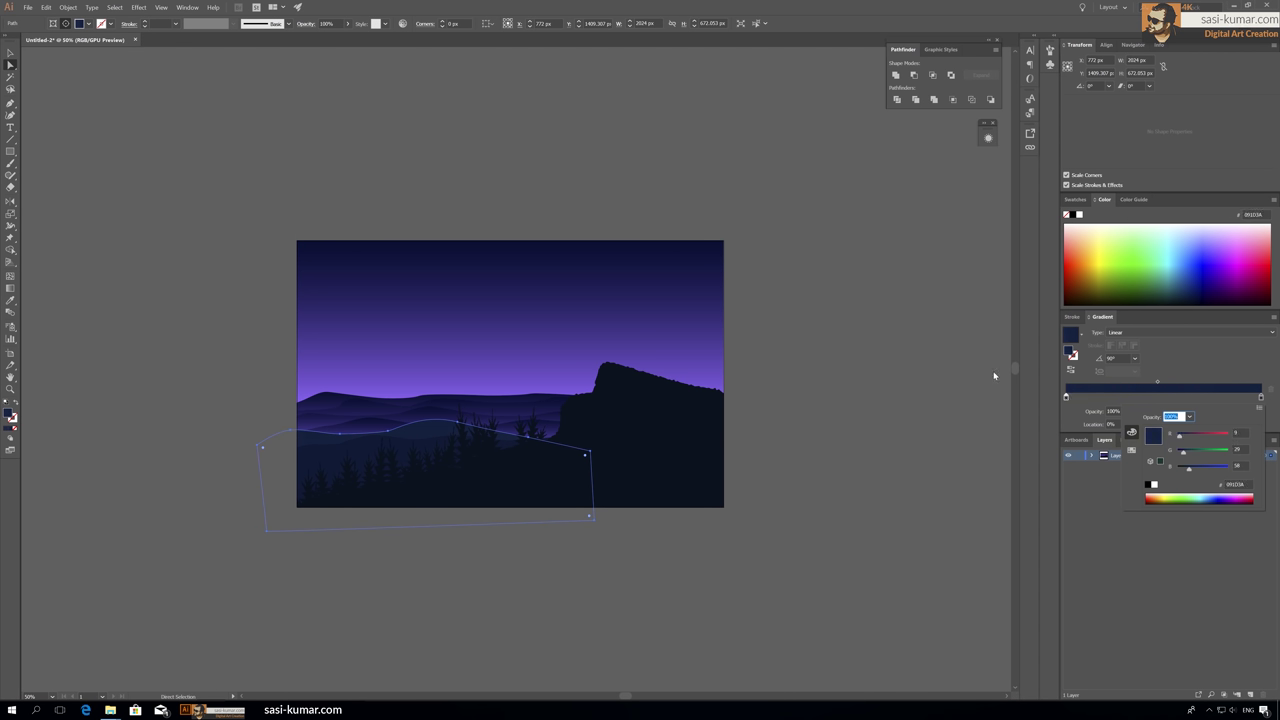
Step: Recolour another hill's gradient stops to dark blues 1A2A54 and 152854
left_click(557, 437)
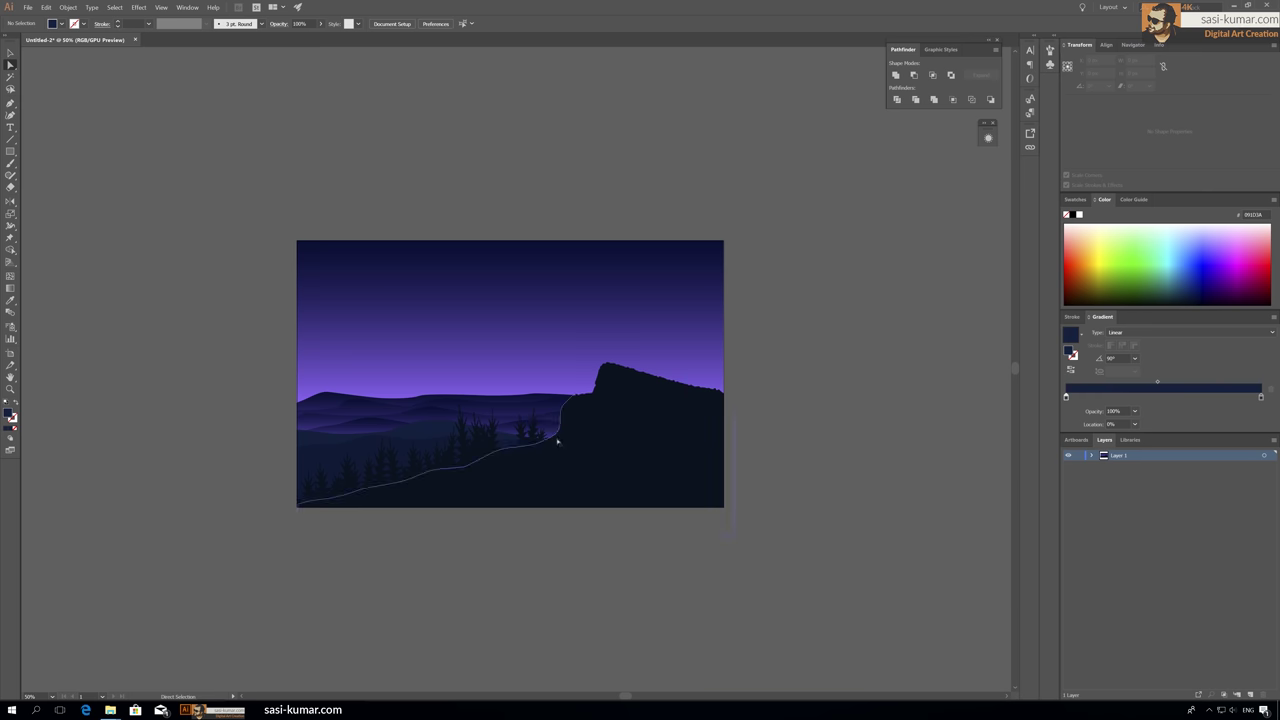
double_click(1260, 397)
key("Return")
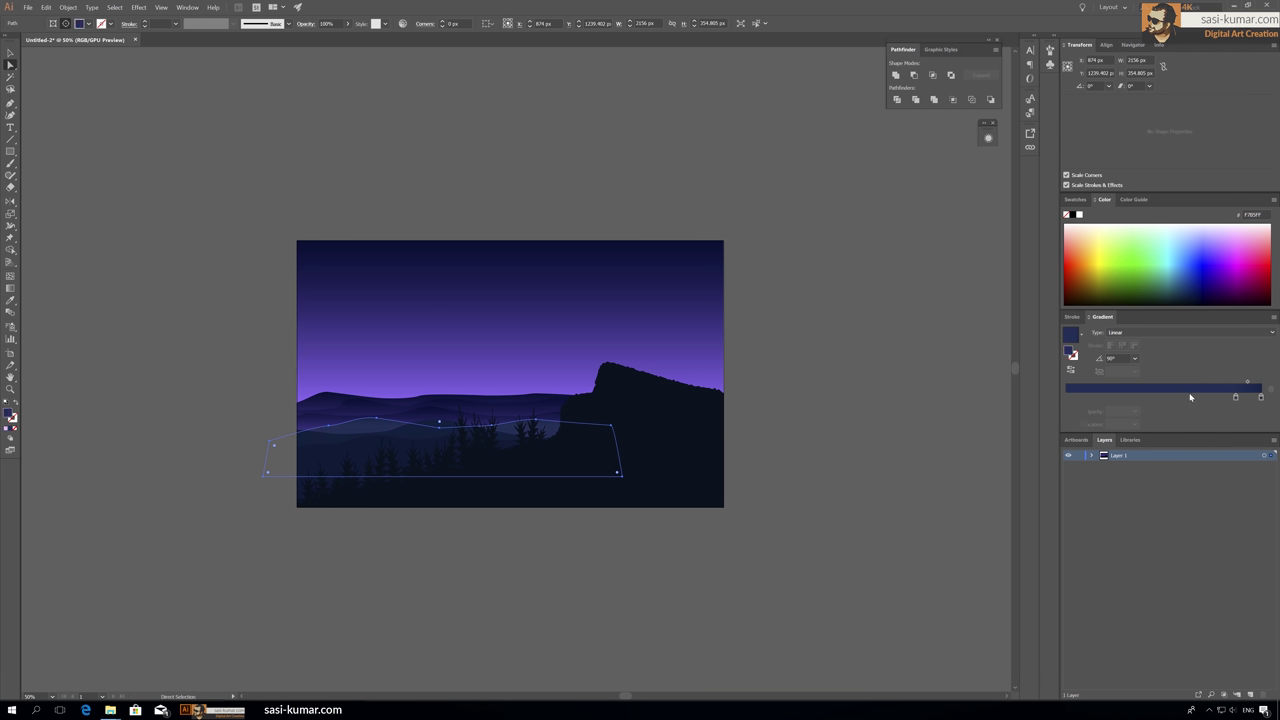
double_click(1066, 397)
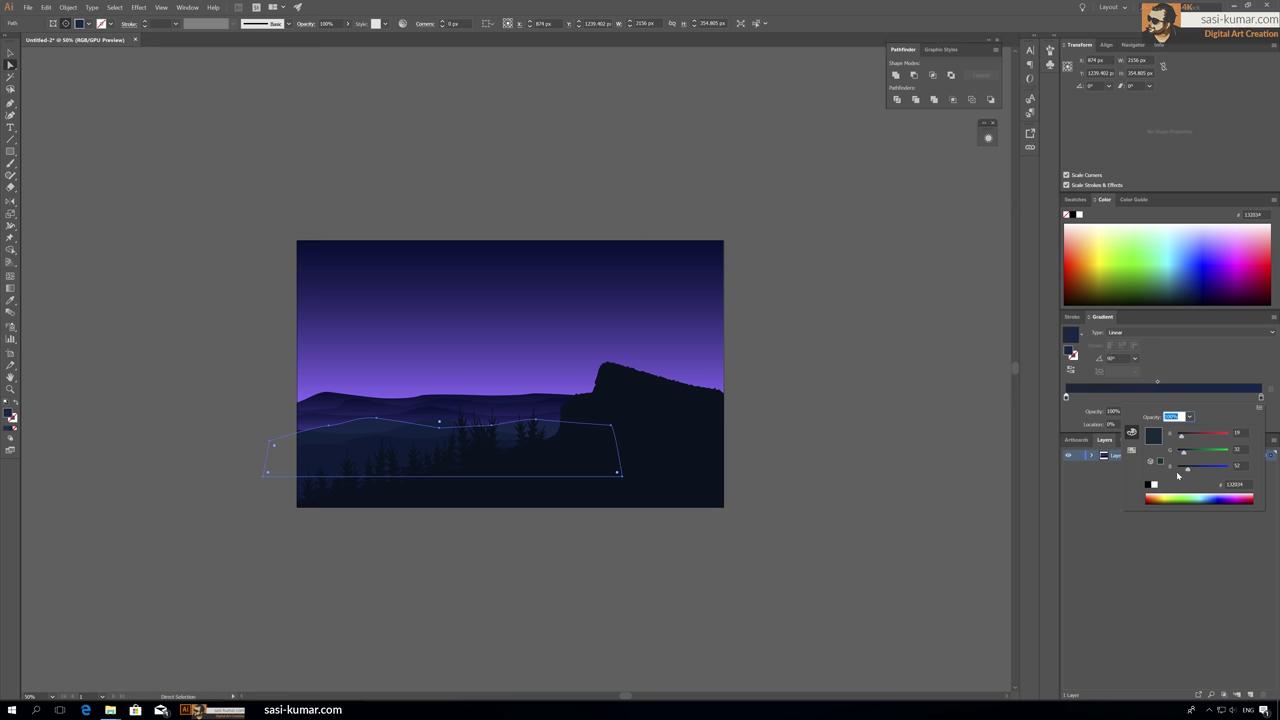
left_click(336, 139)
key("v")
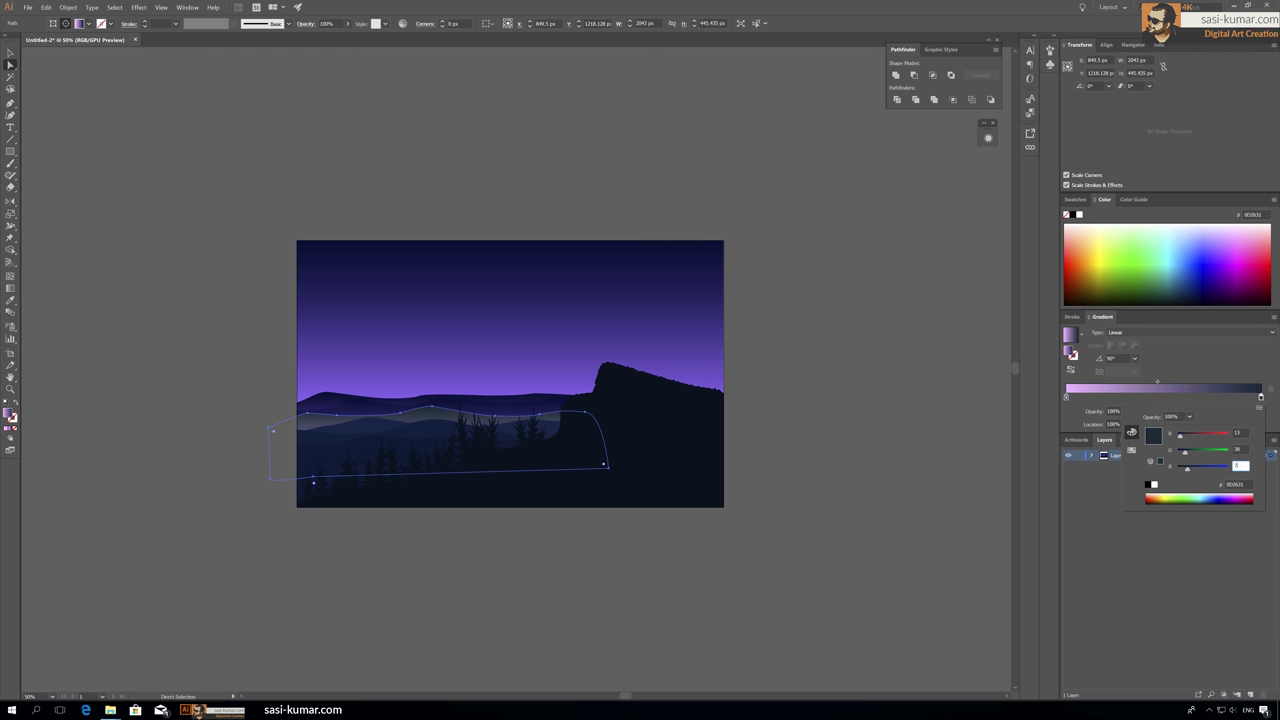
type("4")
key("Return")
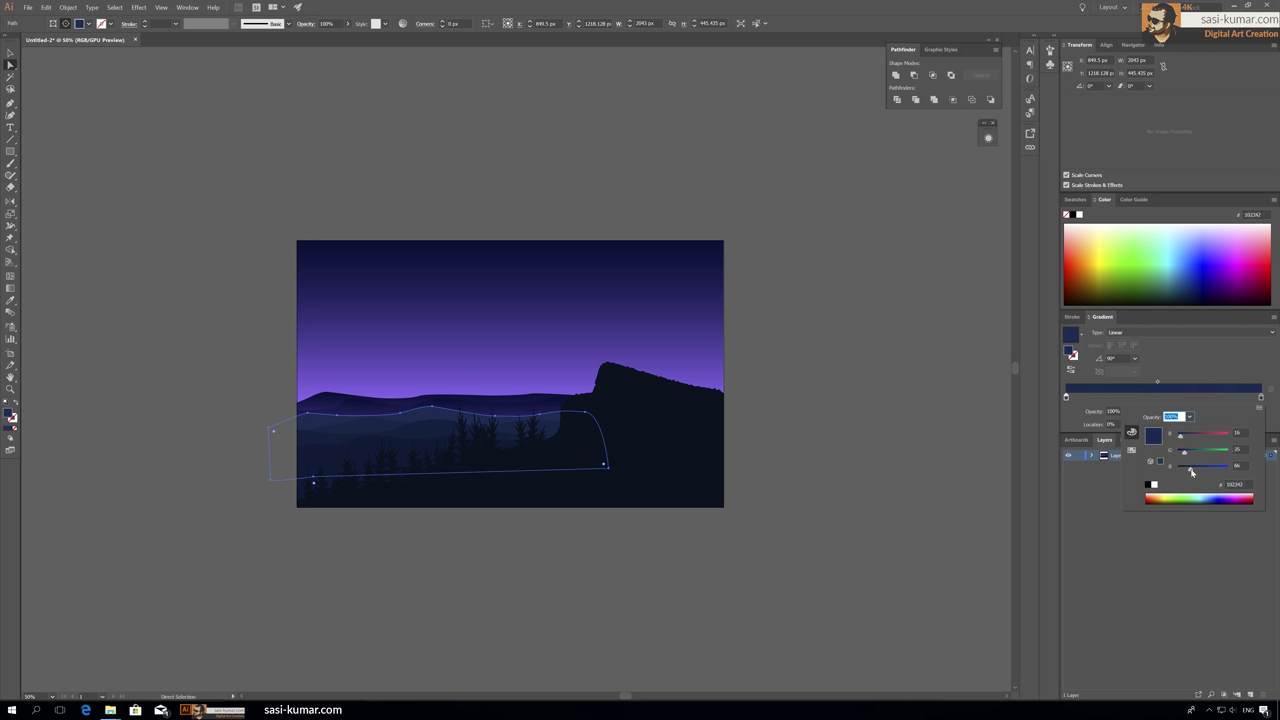
left_click(629, 180)
Step: Set new blue colours on both gradient stops of the lower hill
left_click(480, 460)
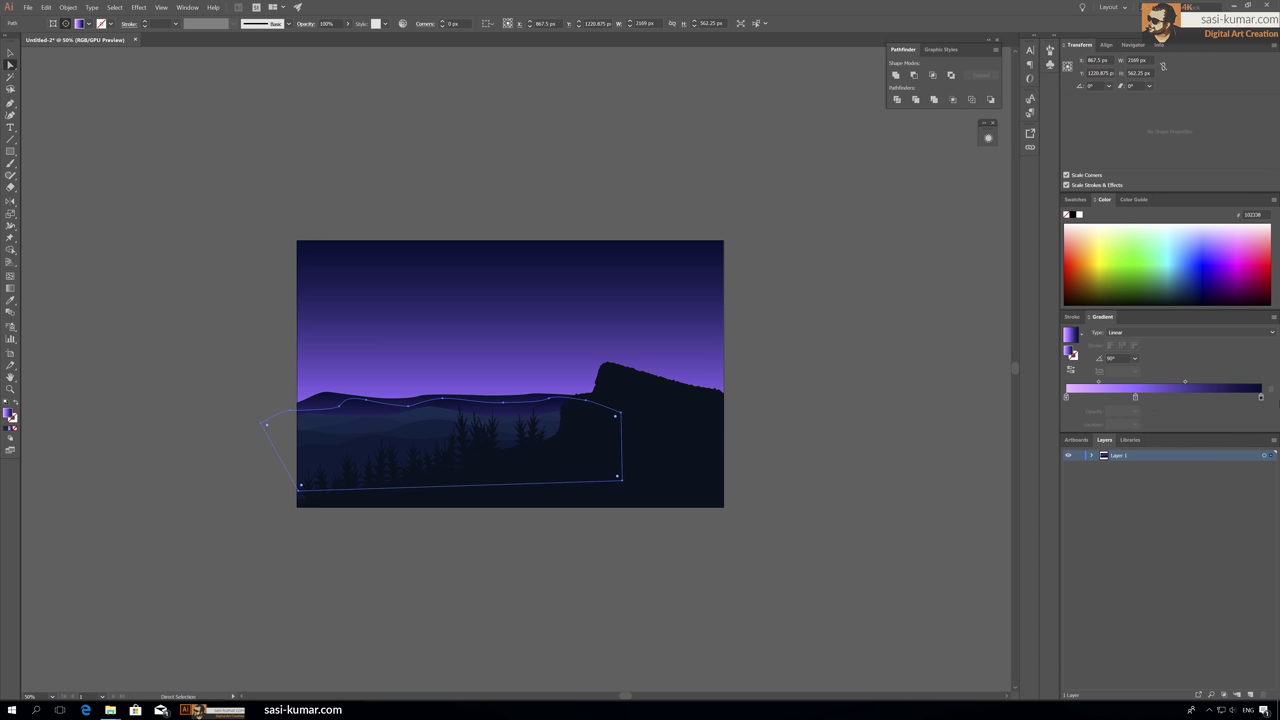
double_click(1260, 397)
key("Tab")
left_click(1058, 416)
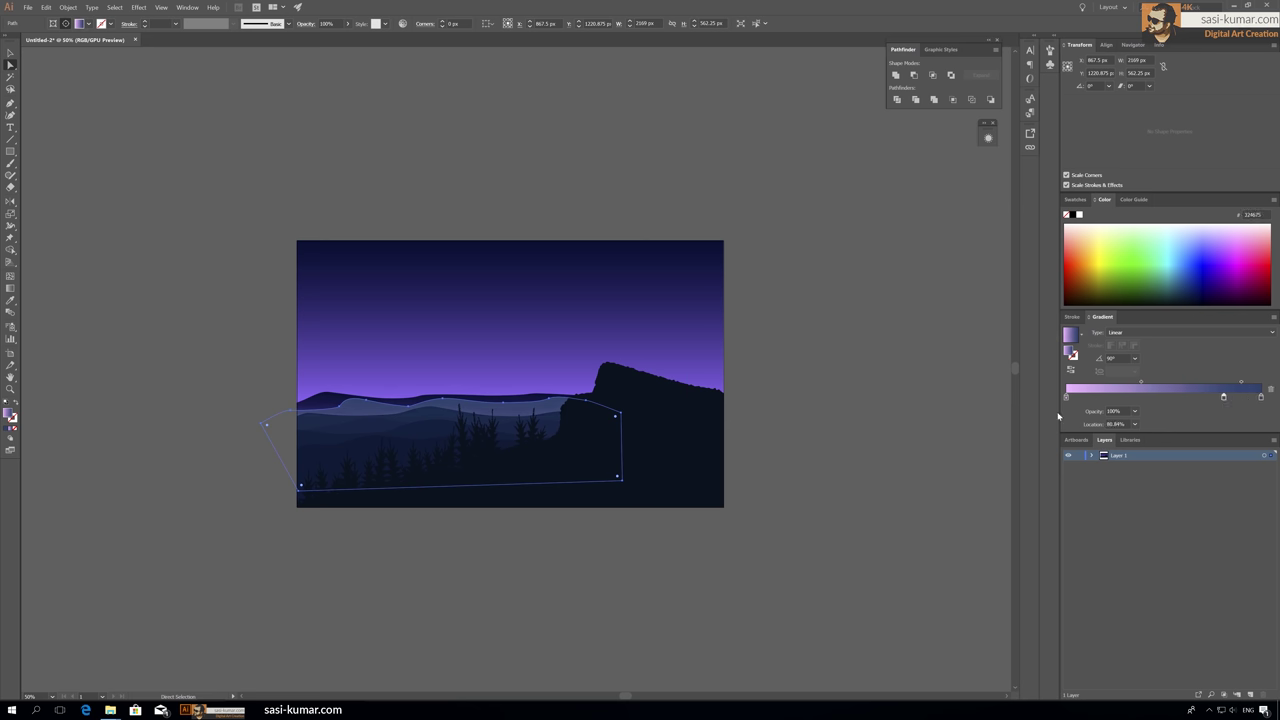
double_click(1066, 398)
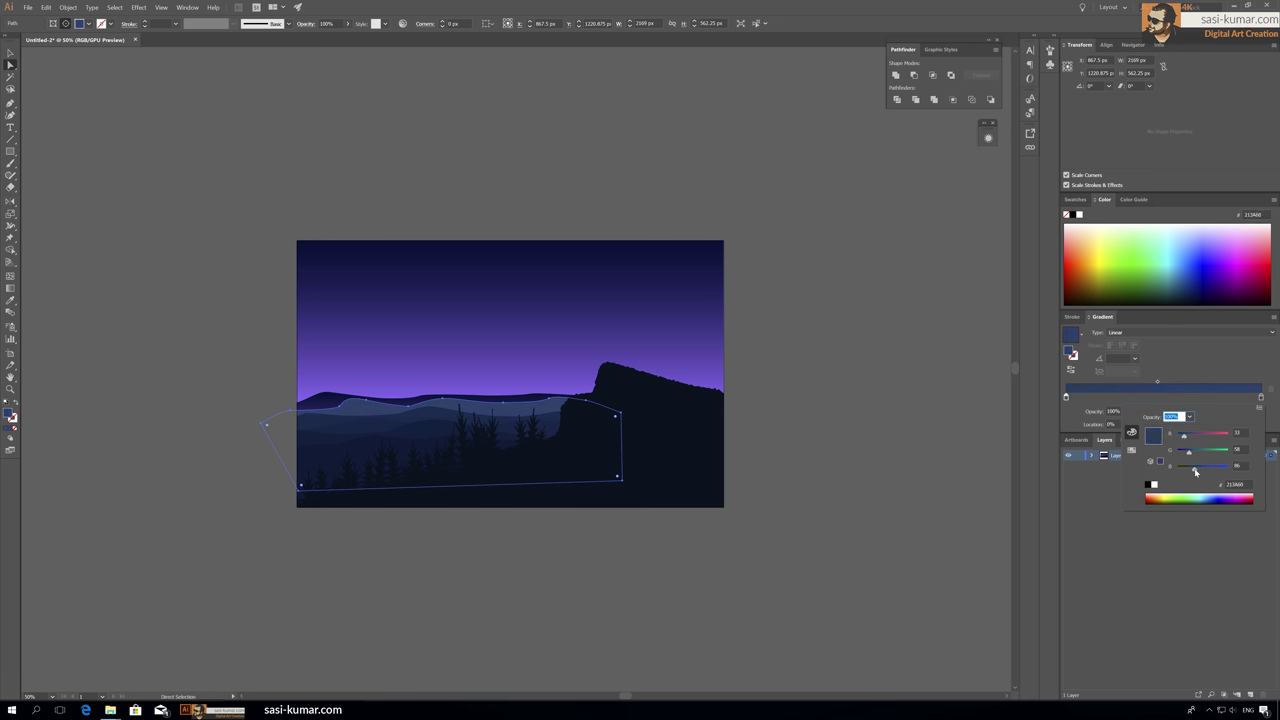
key("Escape")
Step: Make the upper back hill's gradient blue 005A83
left_click(493, 398)
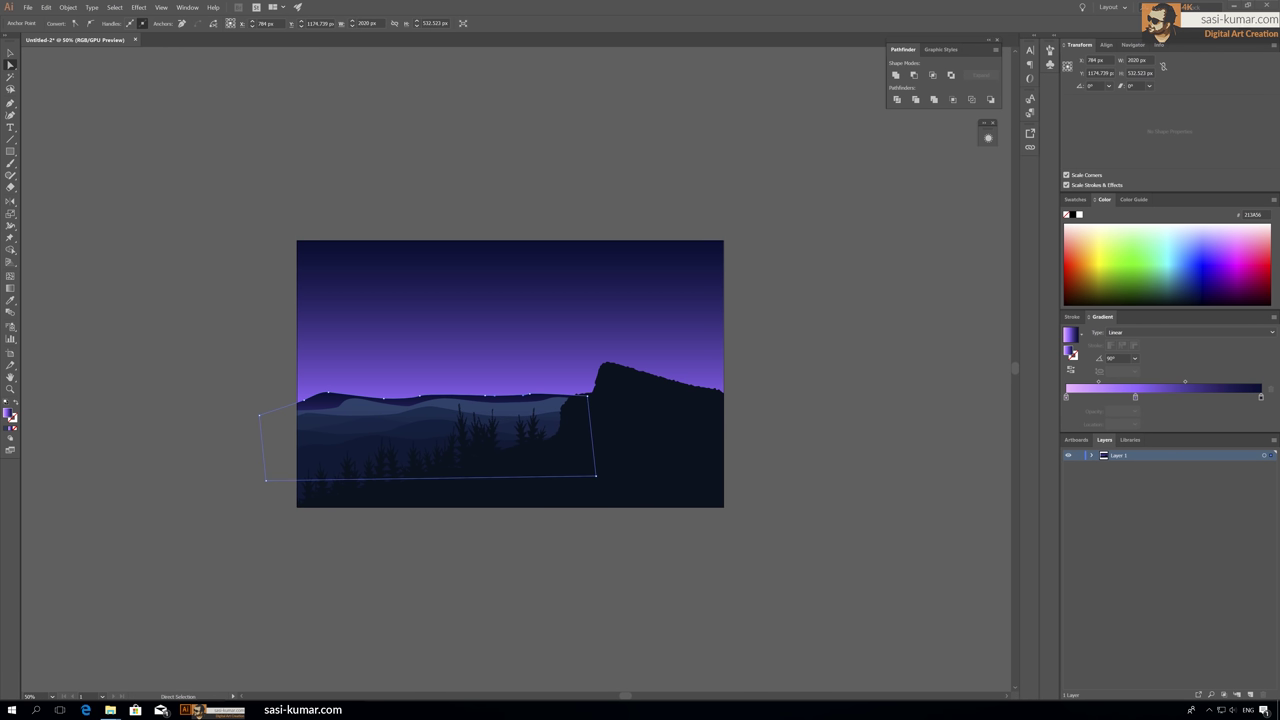
double_click(1261, 398)
key("Tab")
type("131")
key("Return")
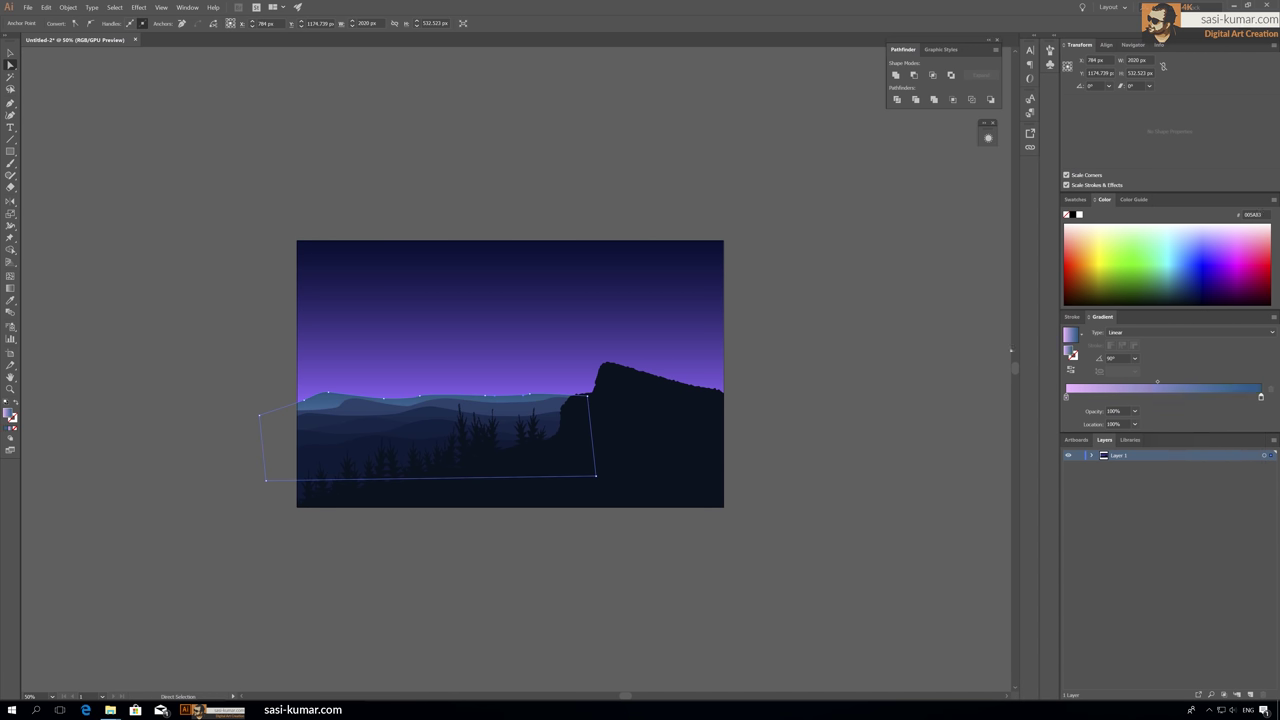
double_click(1067, 397)
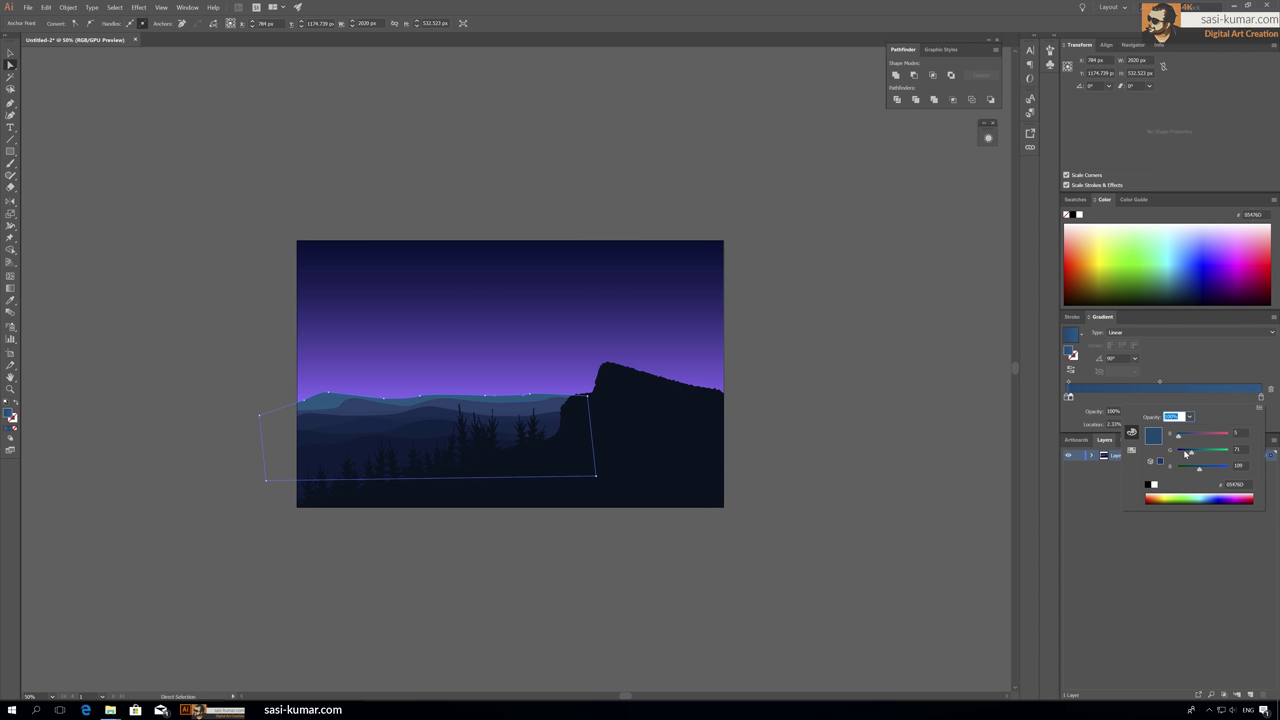
key("Return")
left_click(355, 412)
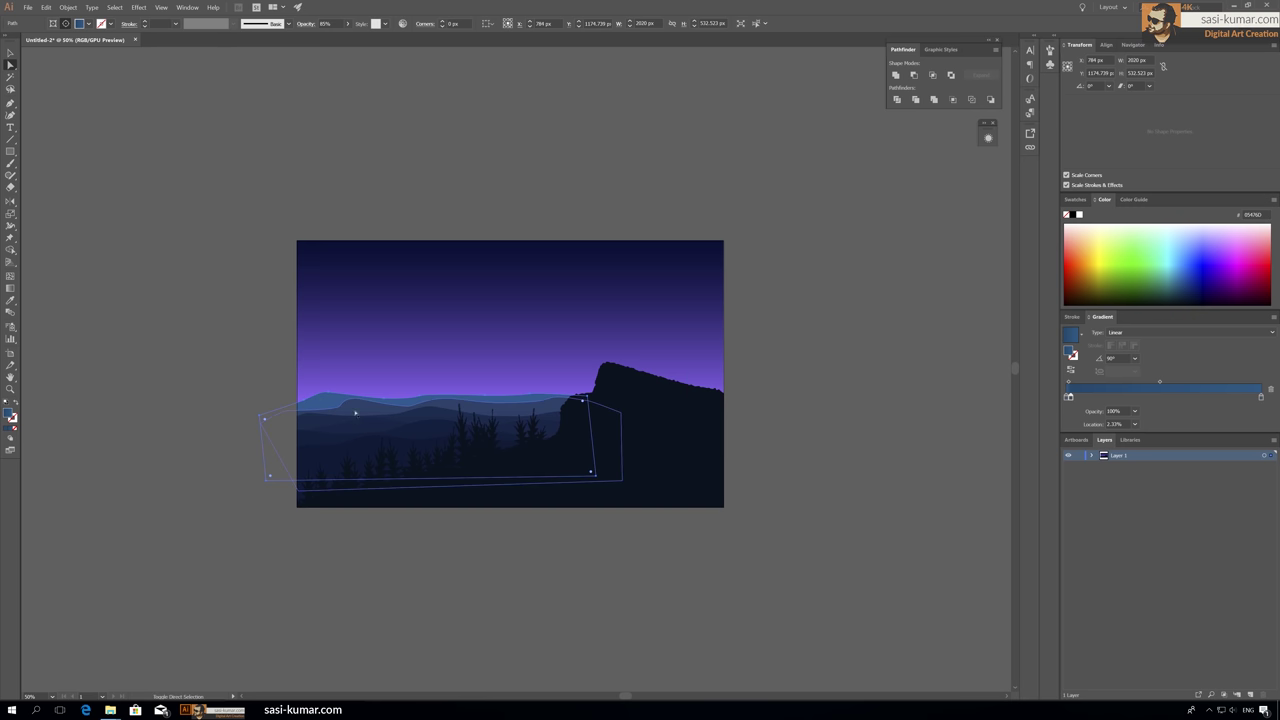
left_click(375, 115)
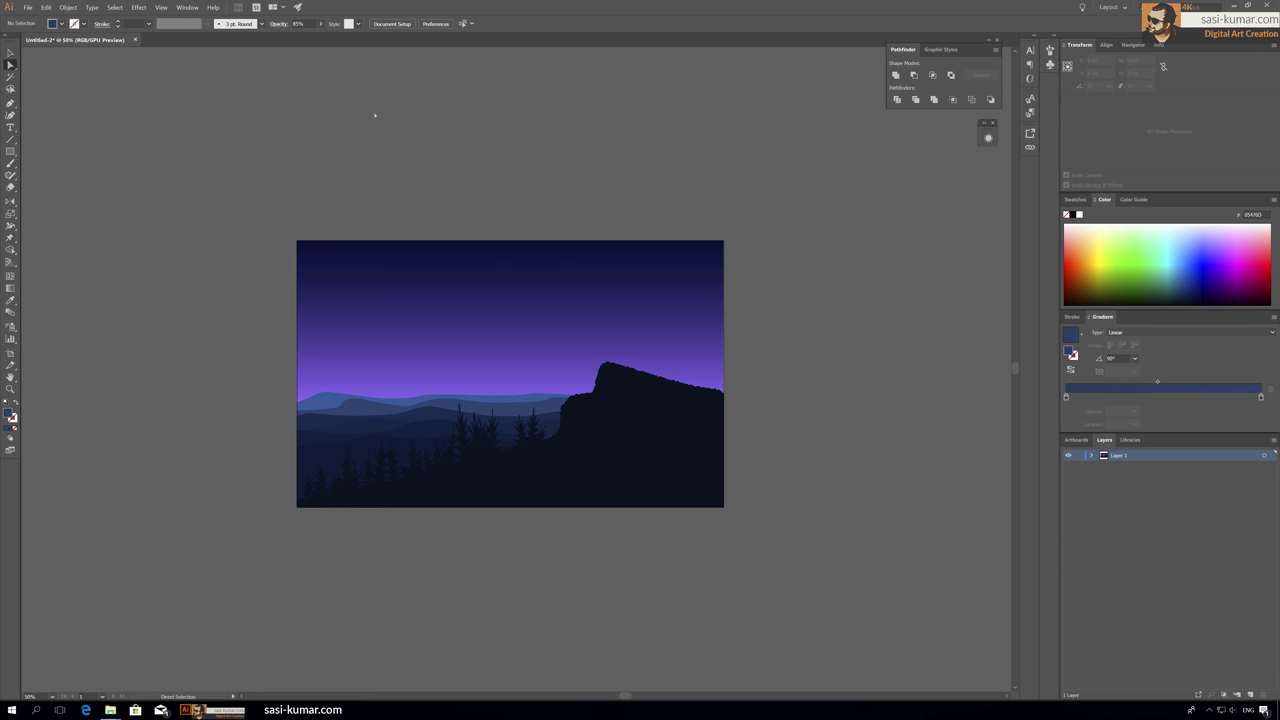
Step: Move the blue tree group to the scene's bottom-left
key("ctrl+=")
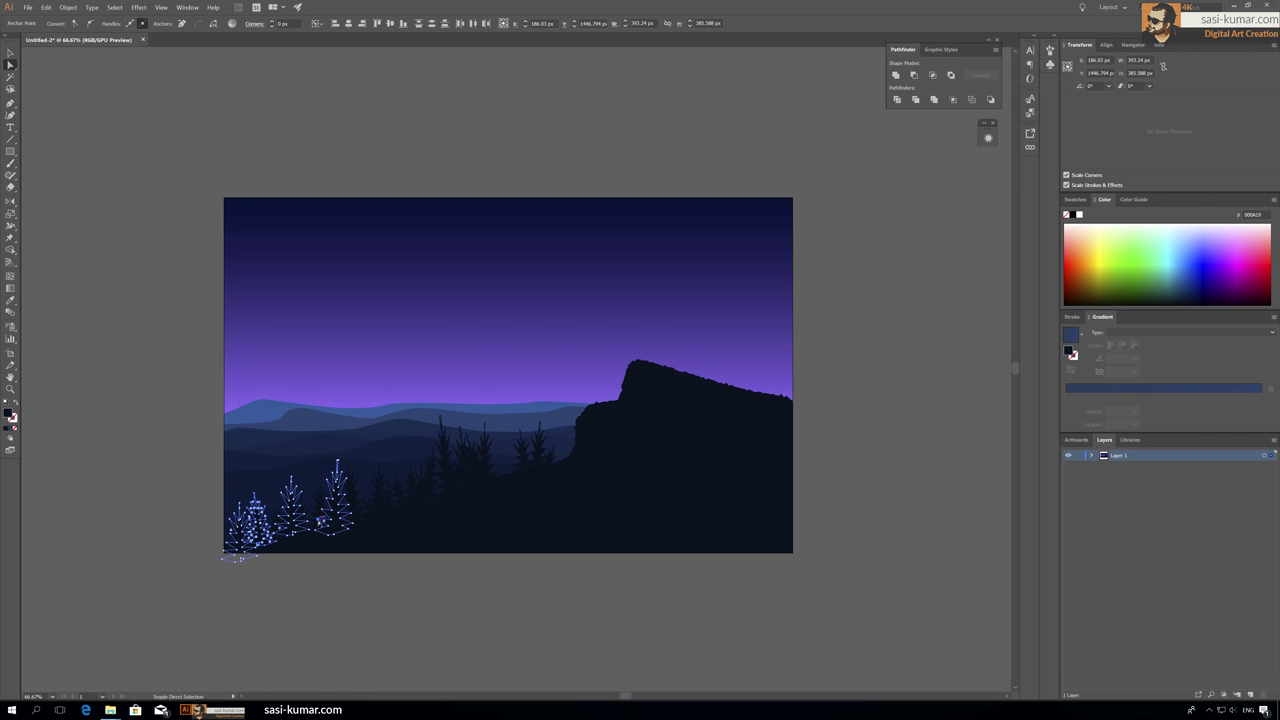
left_click_drag(690, 420, 238, 558)
left_click(238, 558)
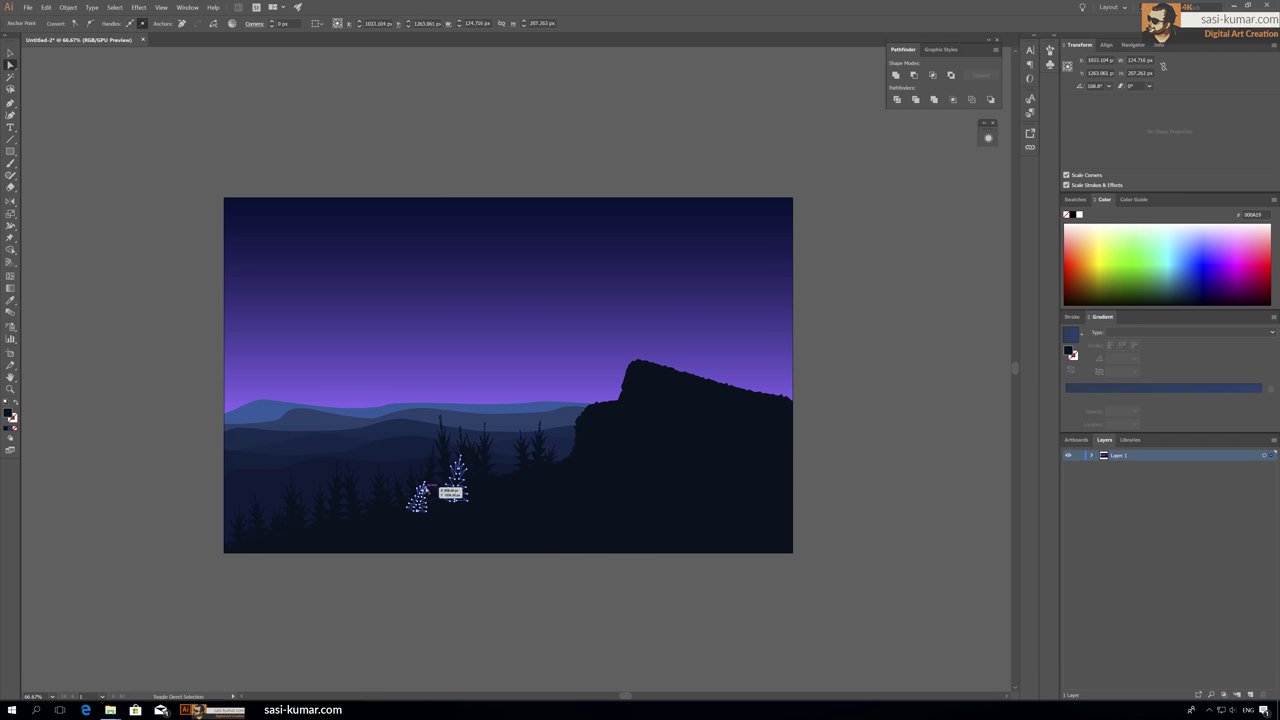
key("v")
double_click(465, 470)
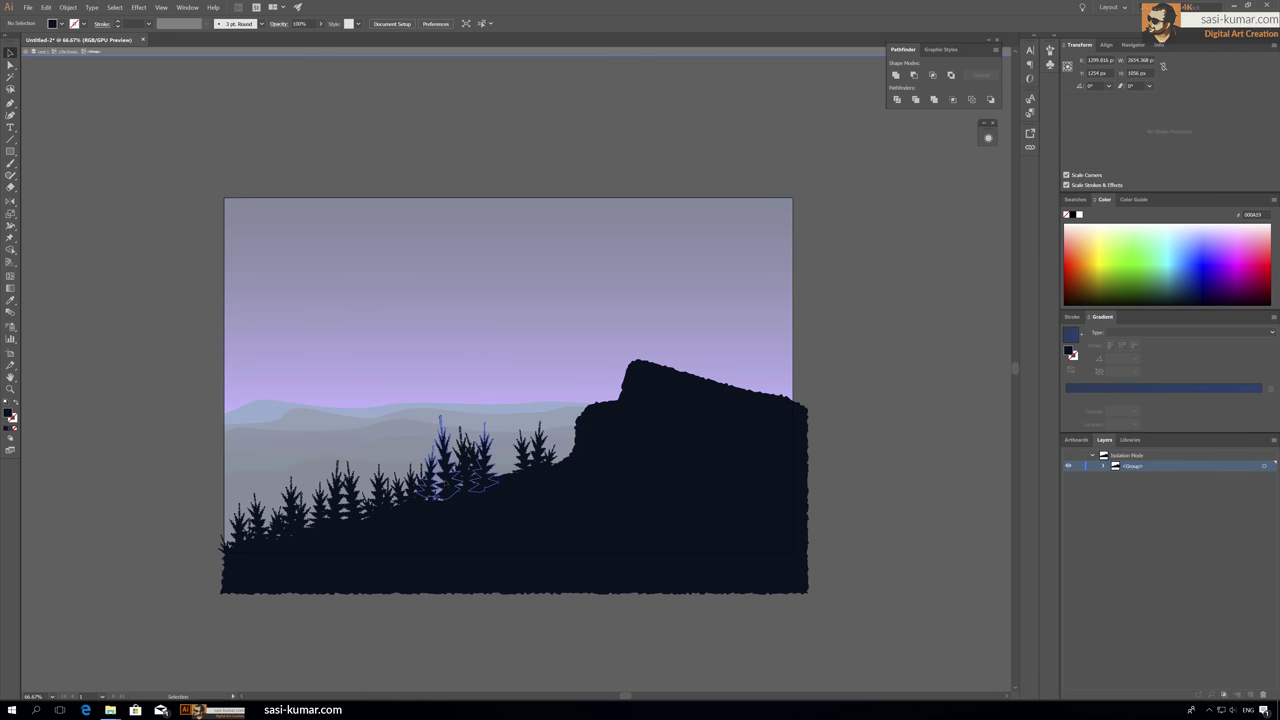
key("Escape")
left_click_drag(455, 460, 138, 342)
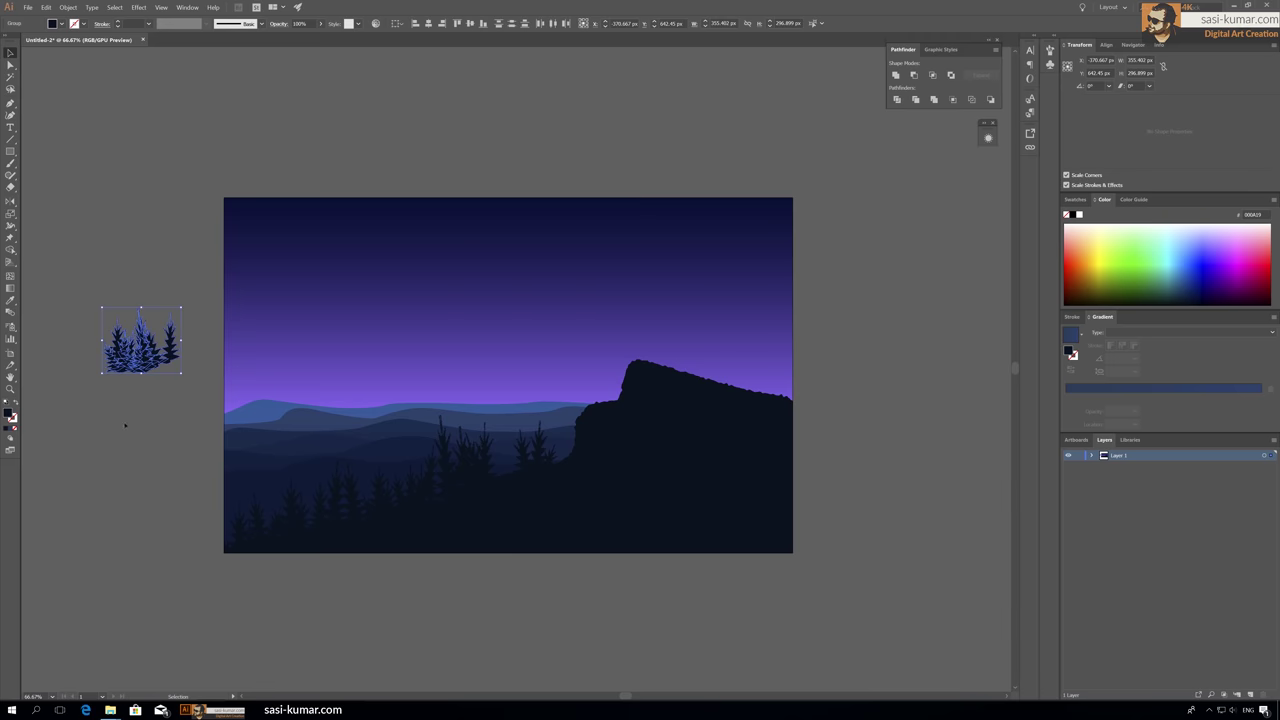
left_click_drag(140, 340, 262, 519)
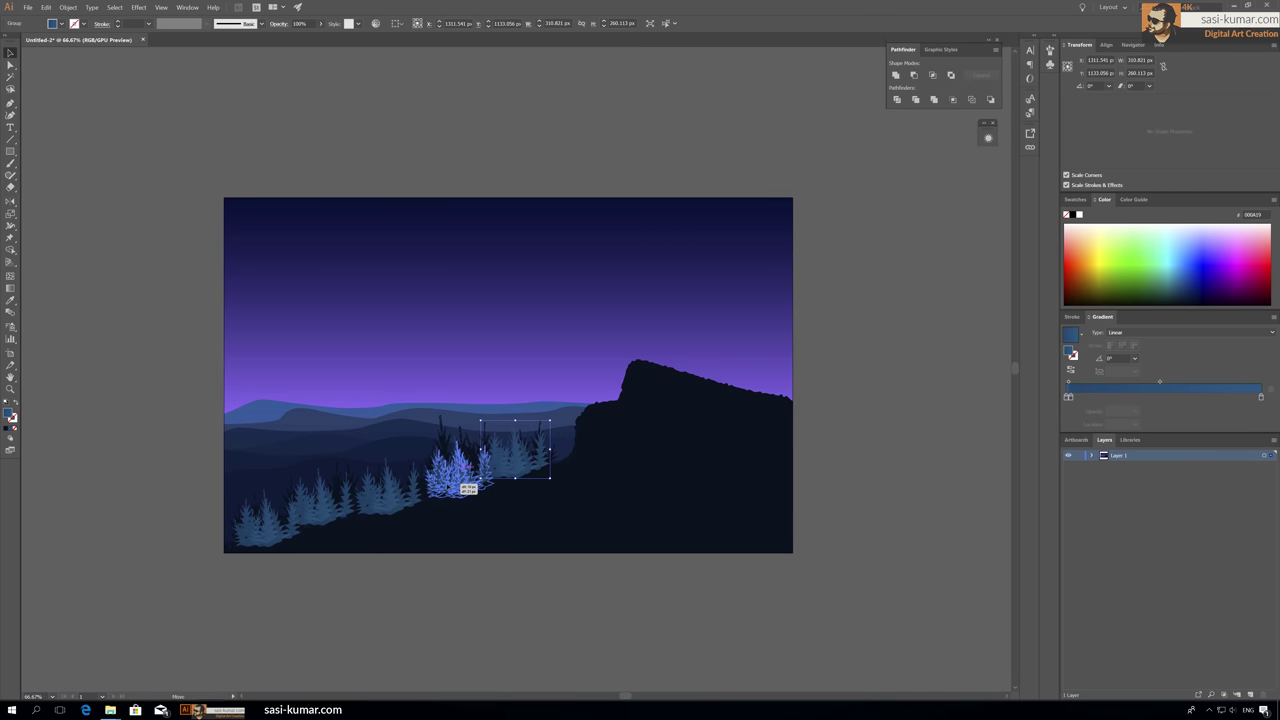
Step: Inside the foreground group, shift the trees along the pine slope
double_click(468, 484)
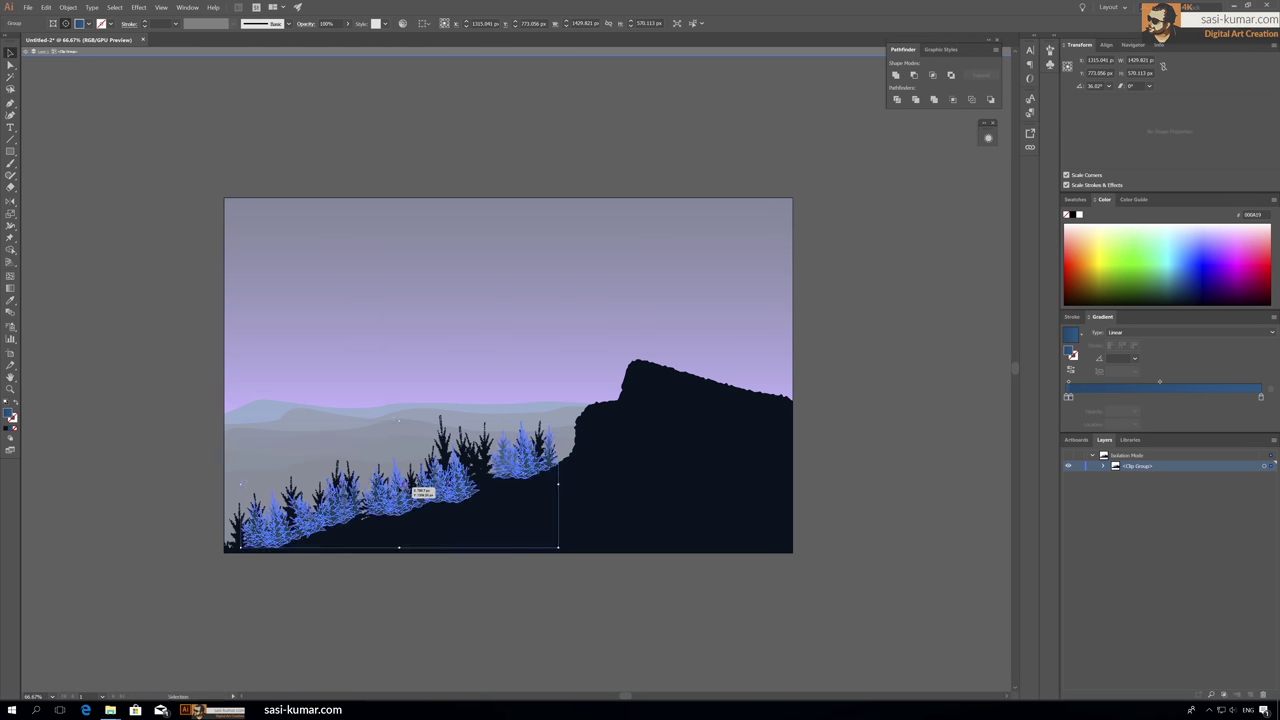
double_click(116, 447)
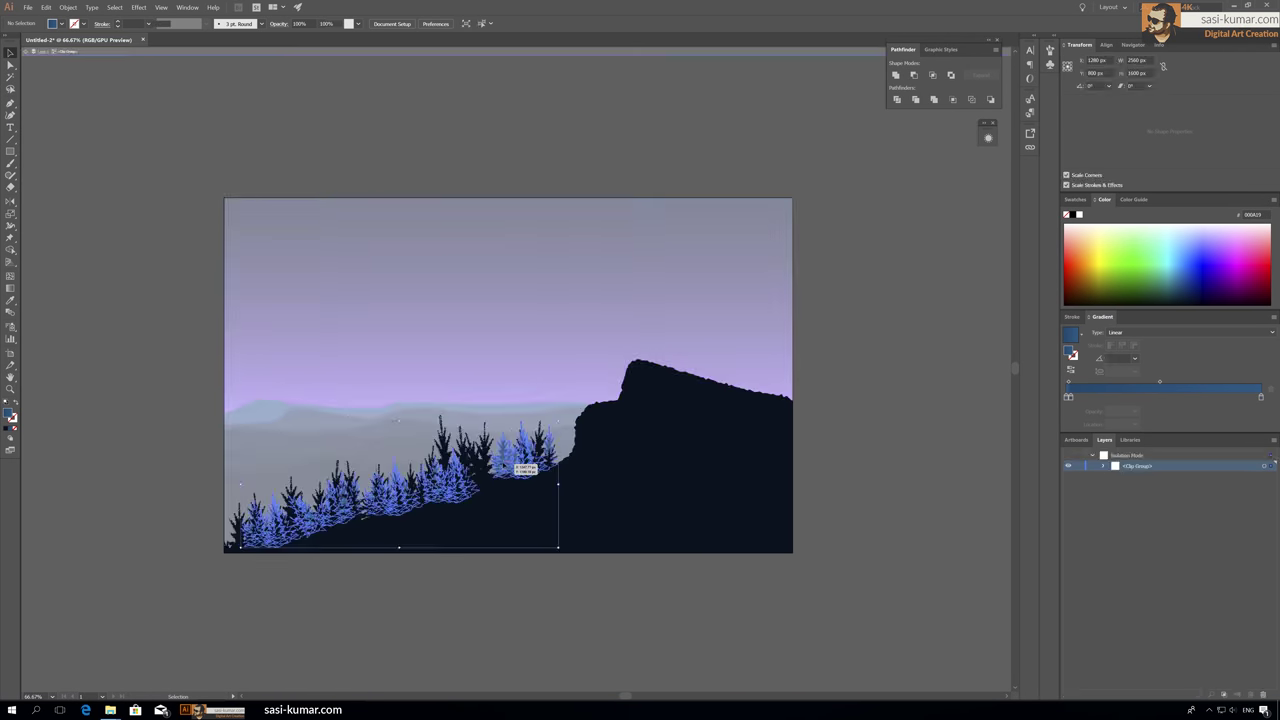
double_click(310, 515)
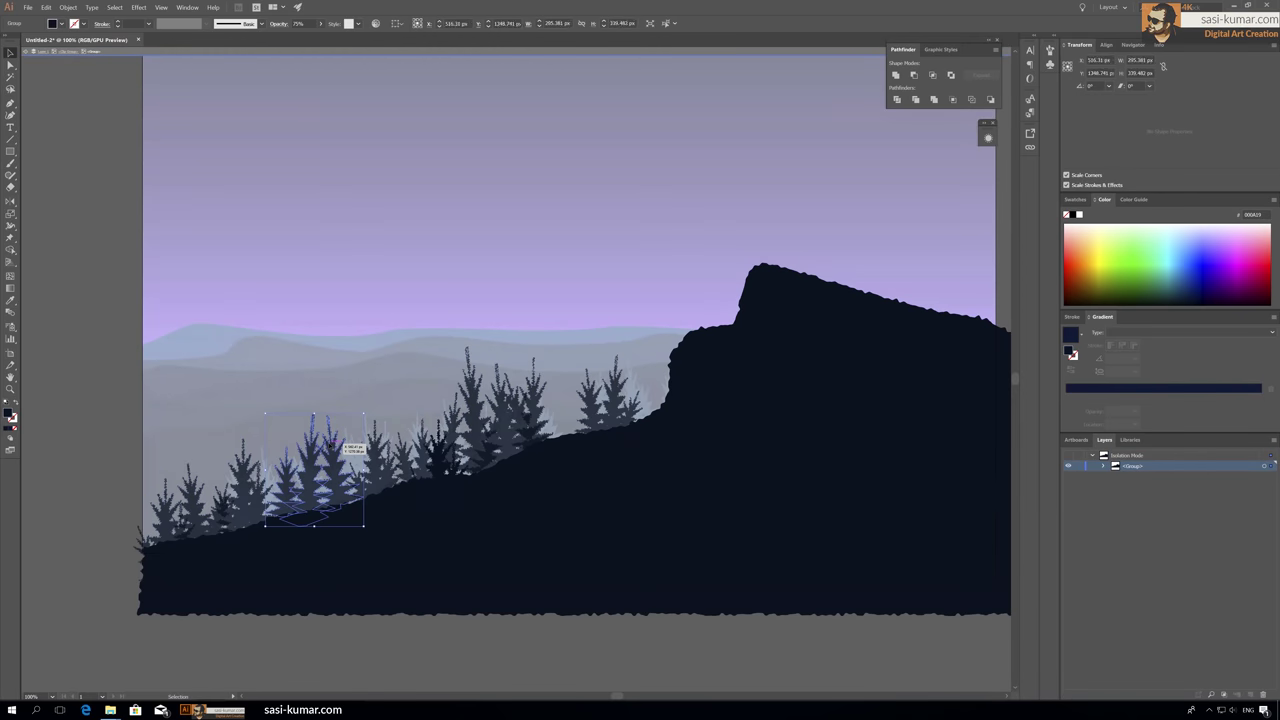
left_click_drag(505, 440, 497, 450)
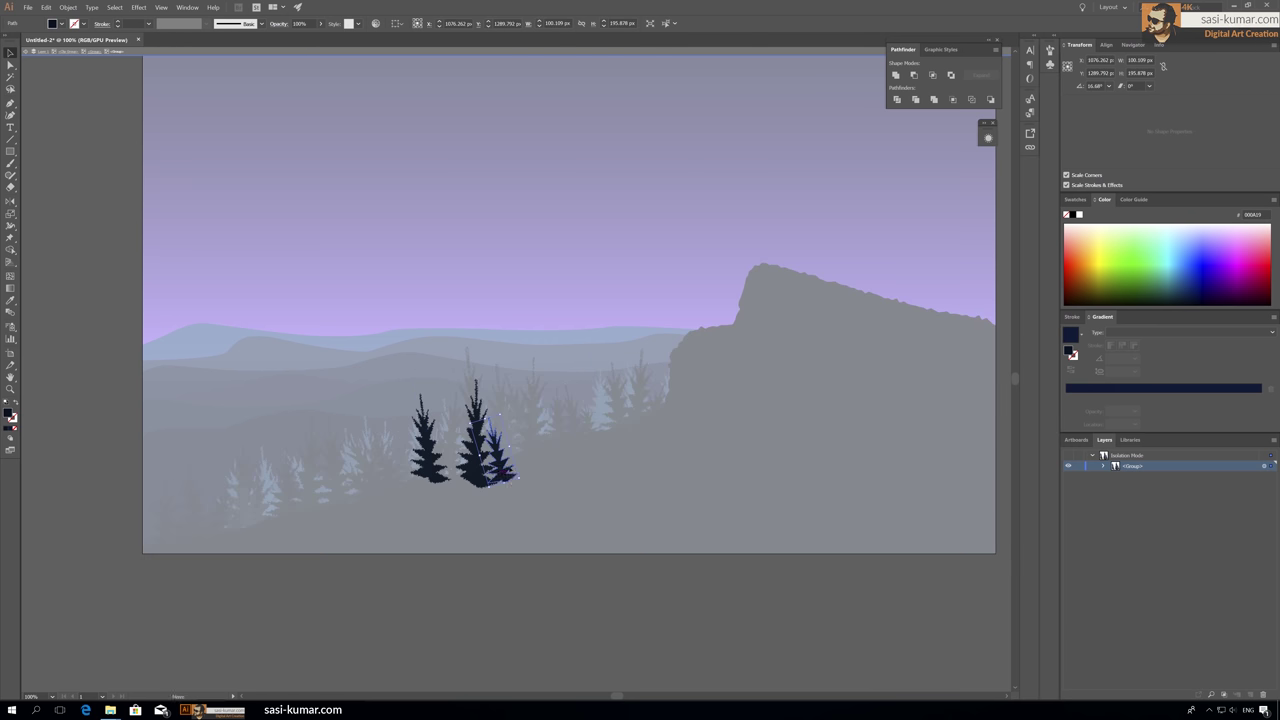
key("ctrl+plus")
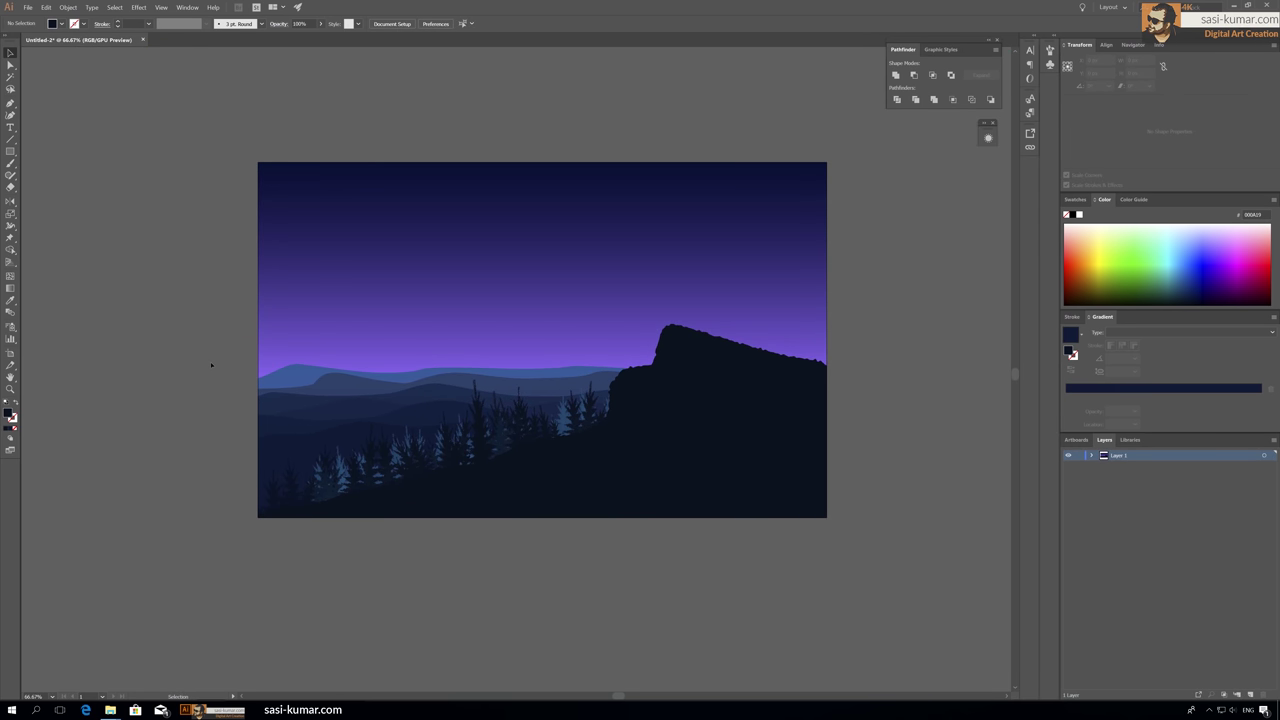
Step: Raise two peaks on the far blue mountain ridge by dragging anchors up
key("a")
left_click_drag(568, 368, 568, 353)
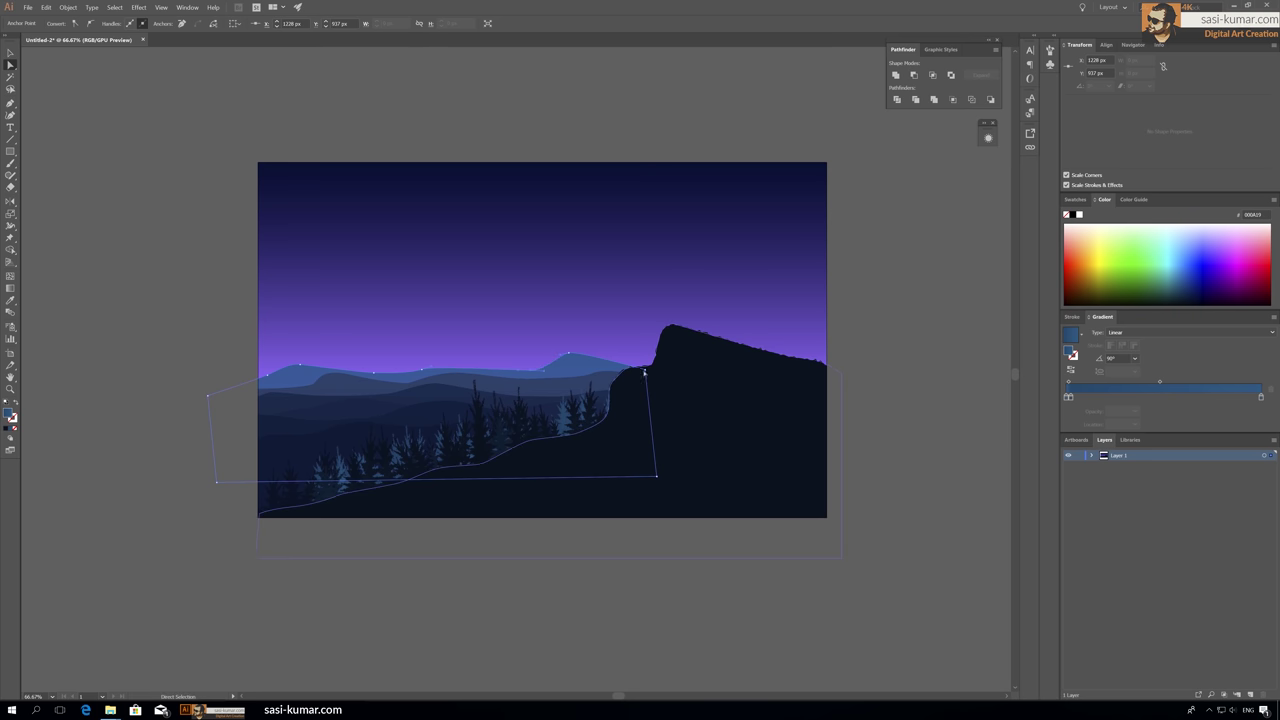
left_click_drag(425, 370, 425, 362)
left_click(378, 378)
Step: Apply Distort & Transform > Roughen to the bottom foreground hill shape
left_click(180, 277)
left_click(450, 470)
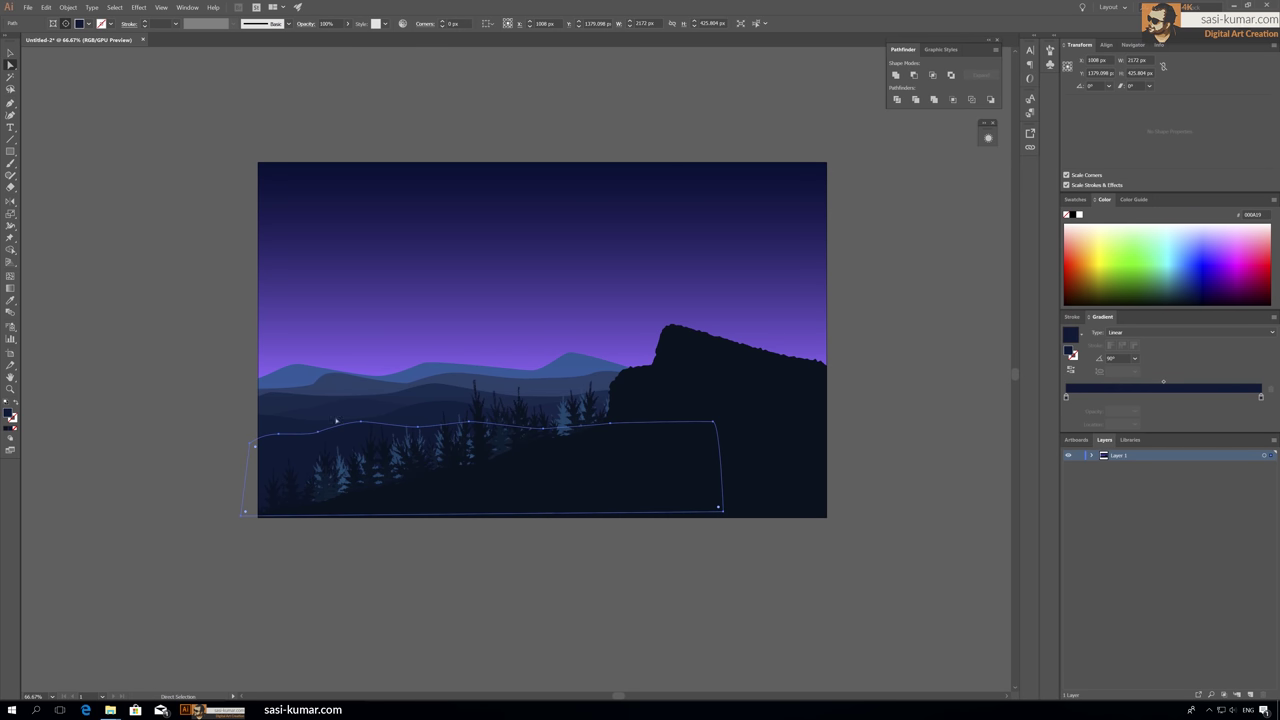
left_click(138, 7)
left_click(270, 116)
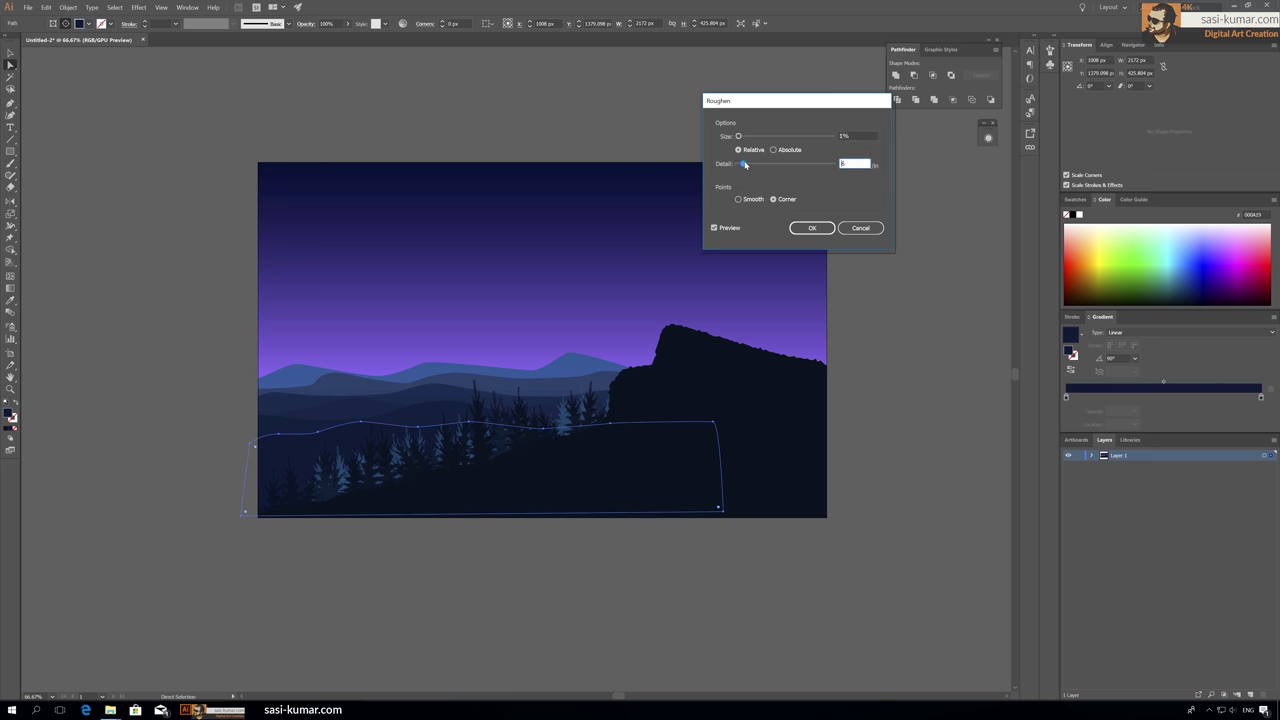
key("Escape")
Step: Apply Roughen to another hill layer with increased edge detail
left_click(138, 7)
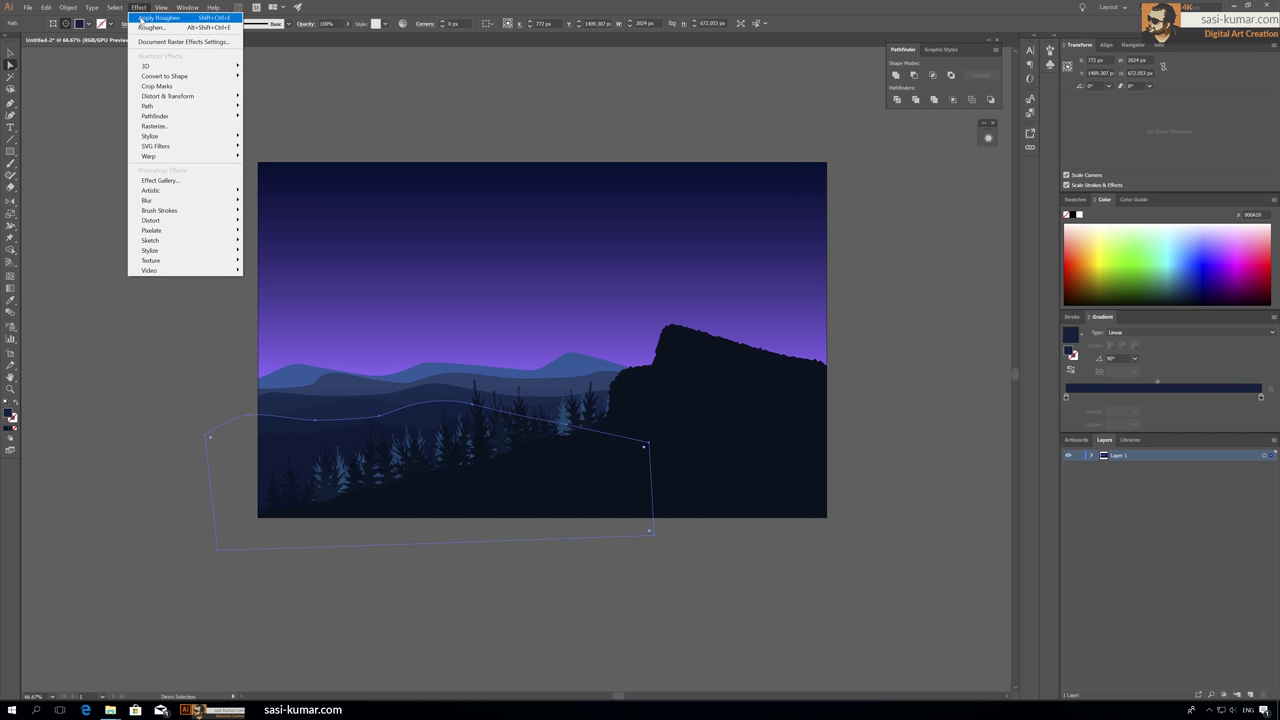
left_click(138, 7)
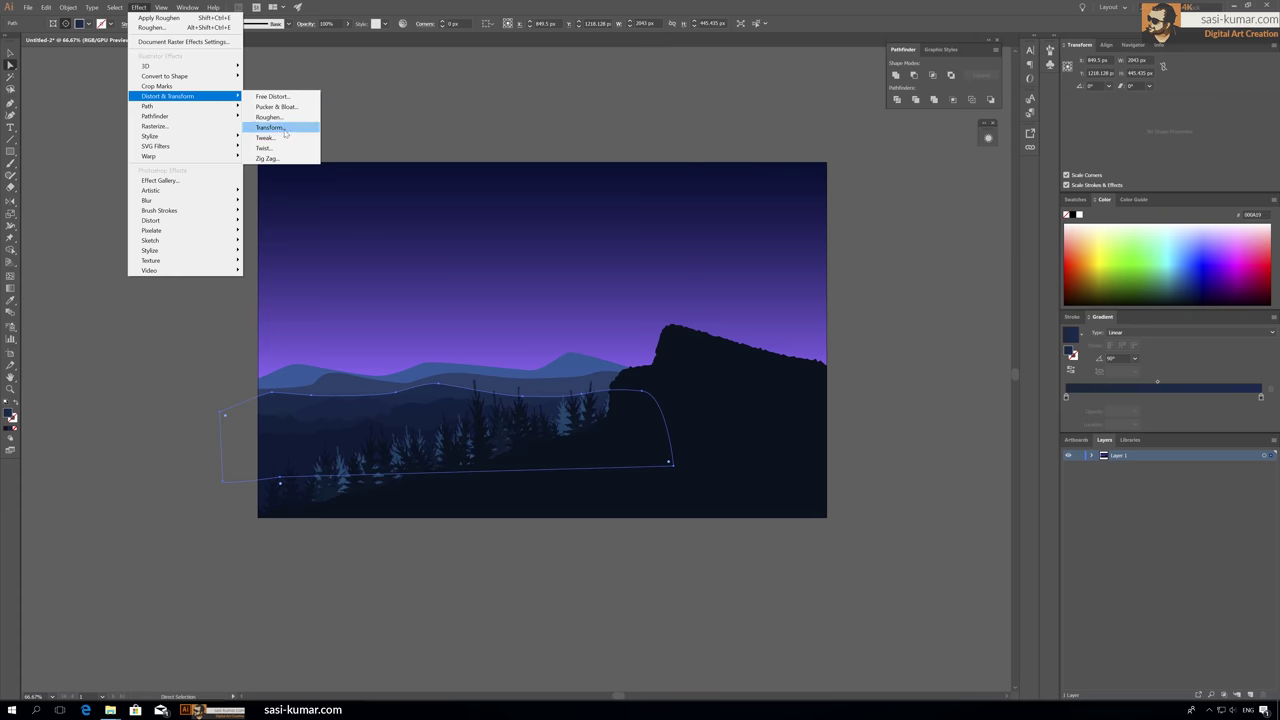
left_click(270, 117)
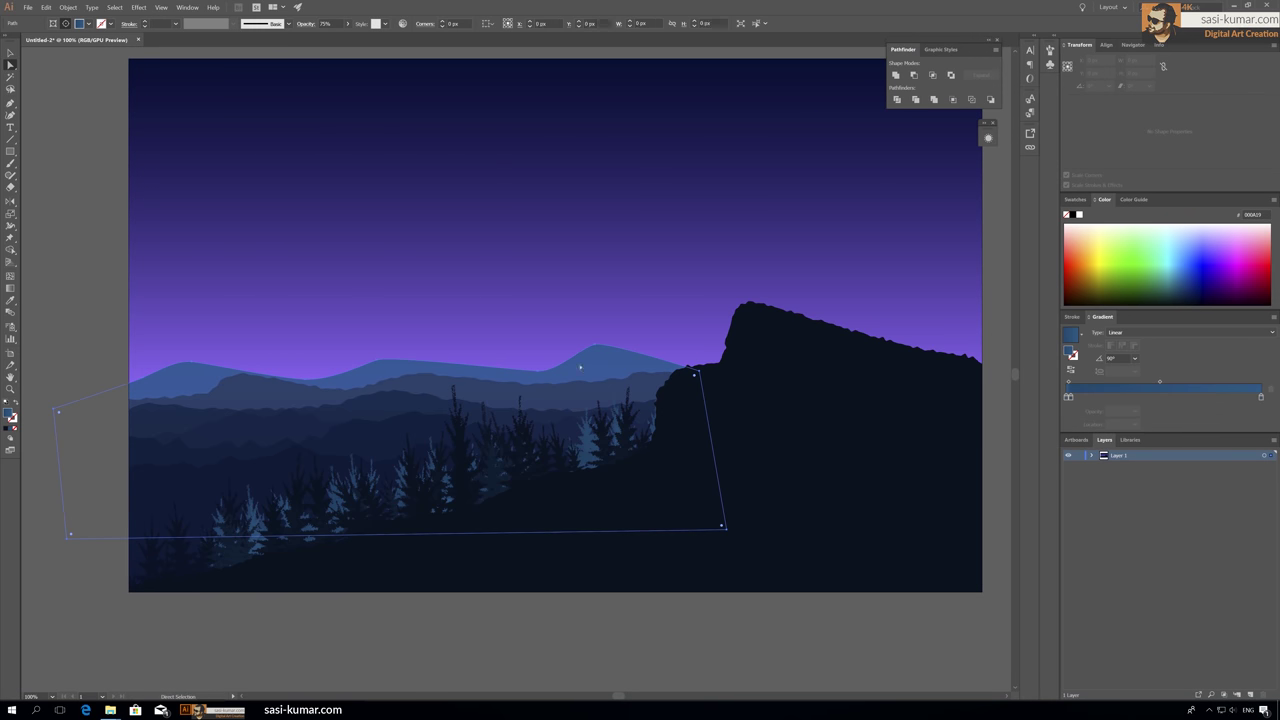
left_click(138, 7)
left_click(270, 116)
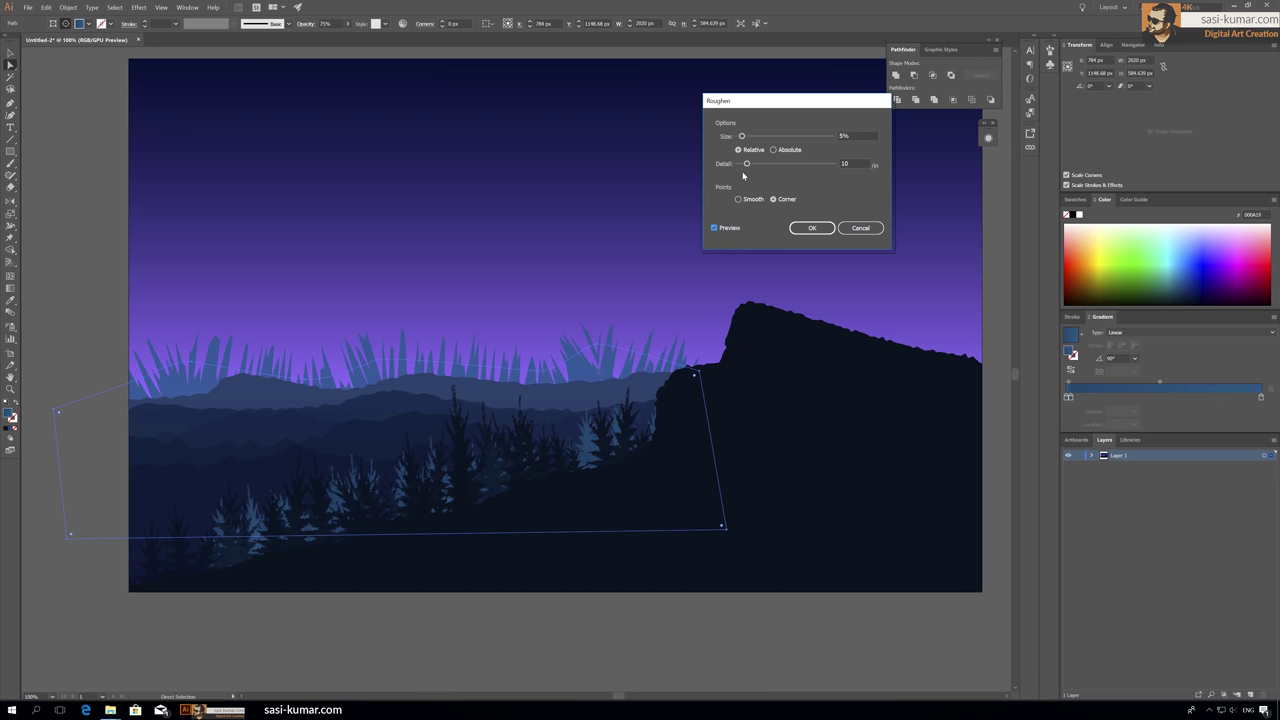
left_click_drag(744, 164, 751, 166)
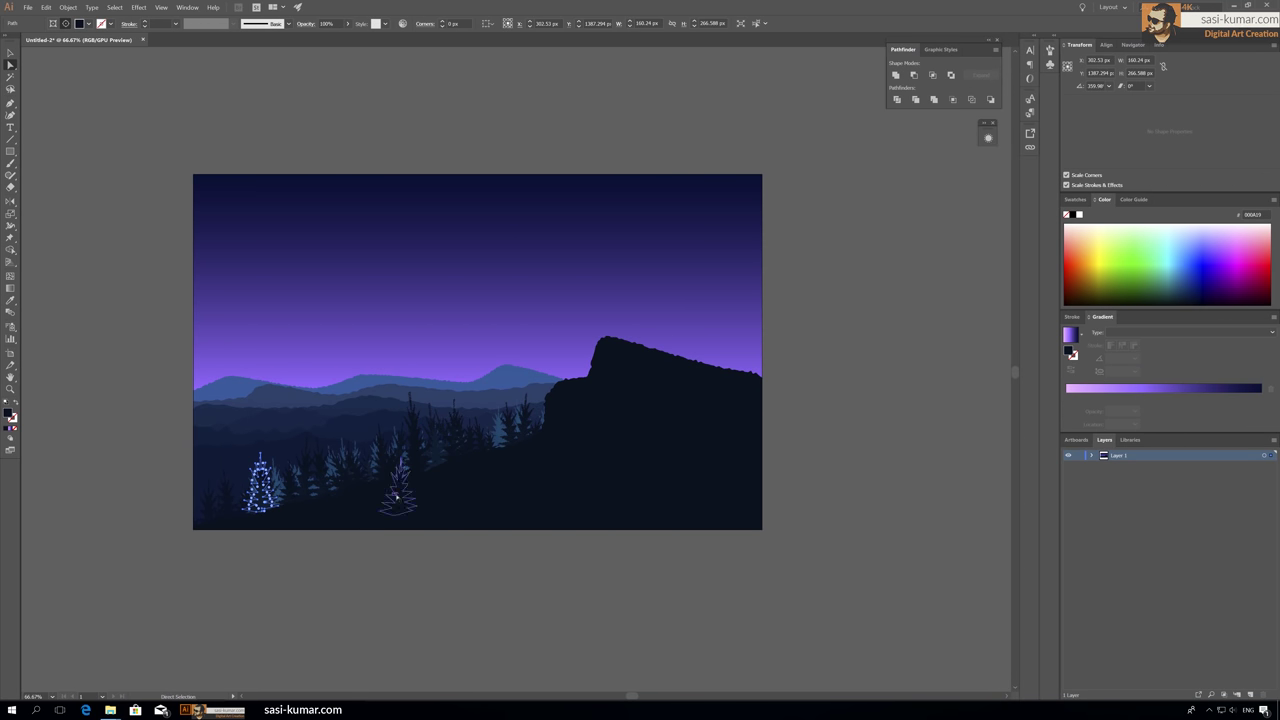
Step: Zoom to 100% and inspect the pine tree group in isolation
left_click(10, 53)
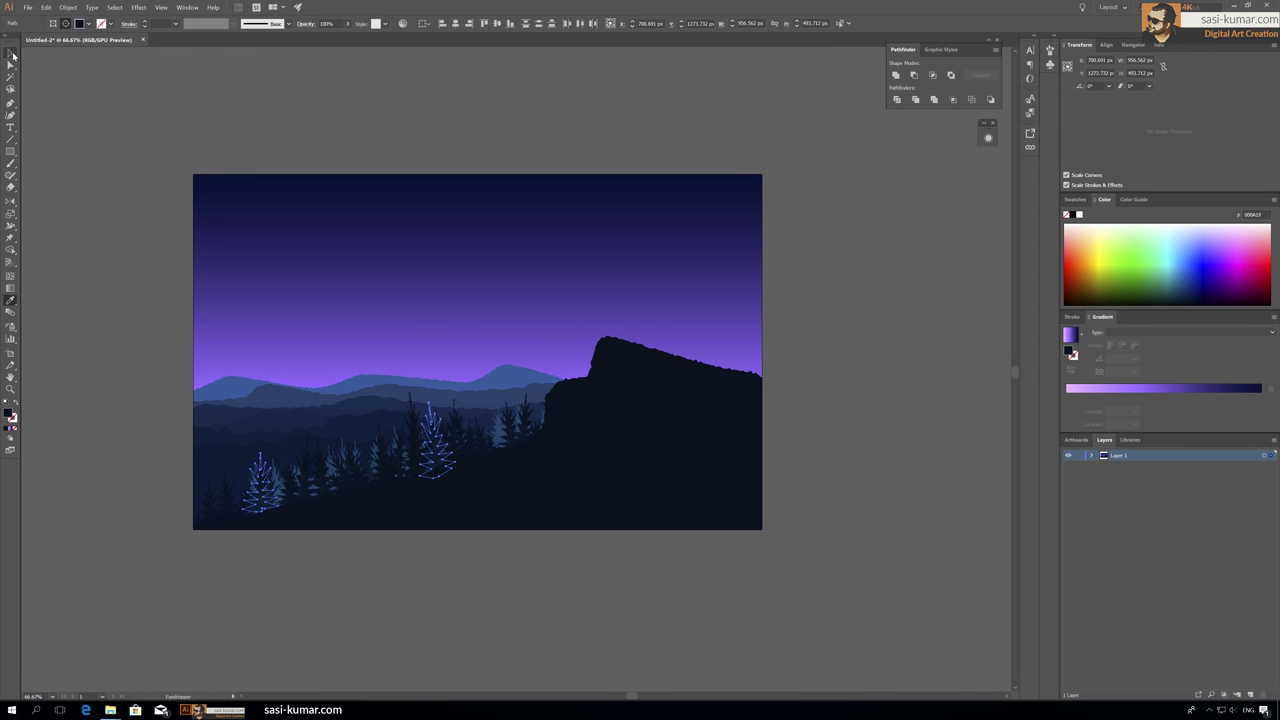
key("ctrl+1")
double_click(500, 420)
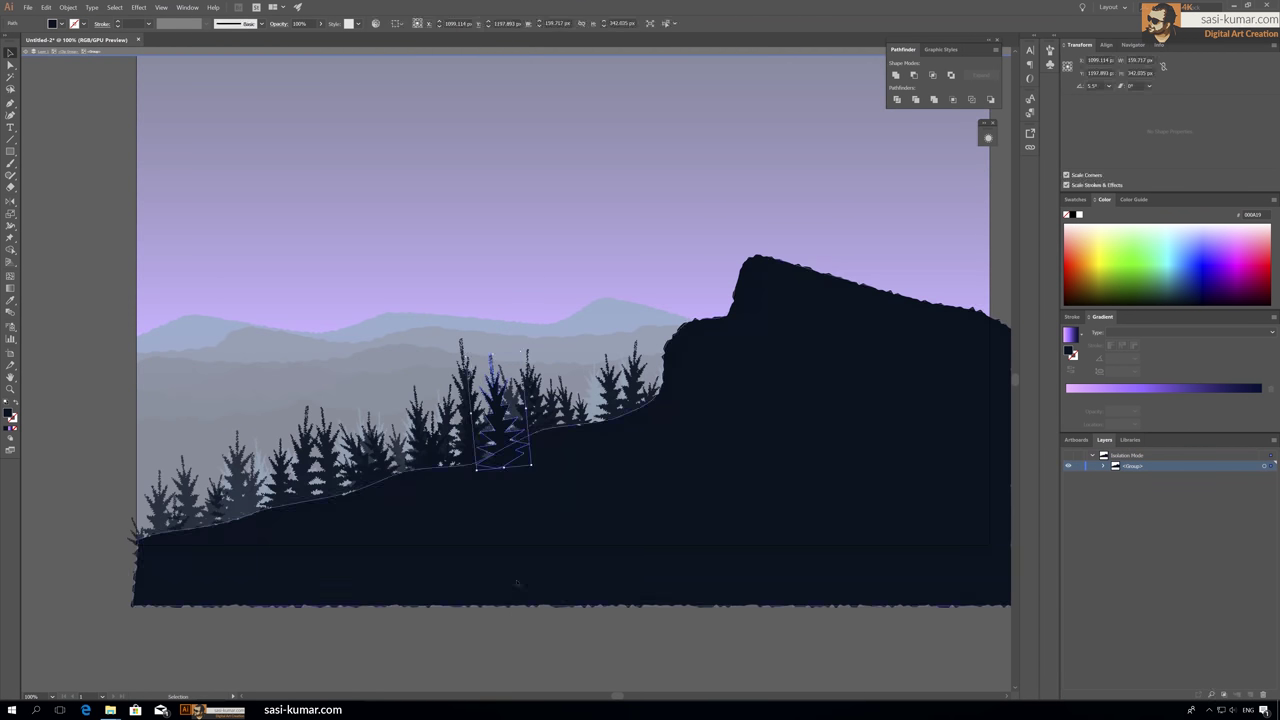
key("Escape")
Step: Draw a round sun circle in the sky above the hills
key("ctrl+minus")
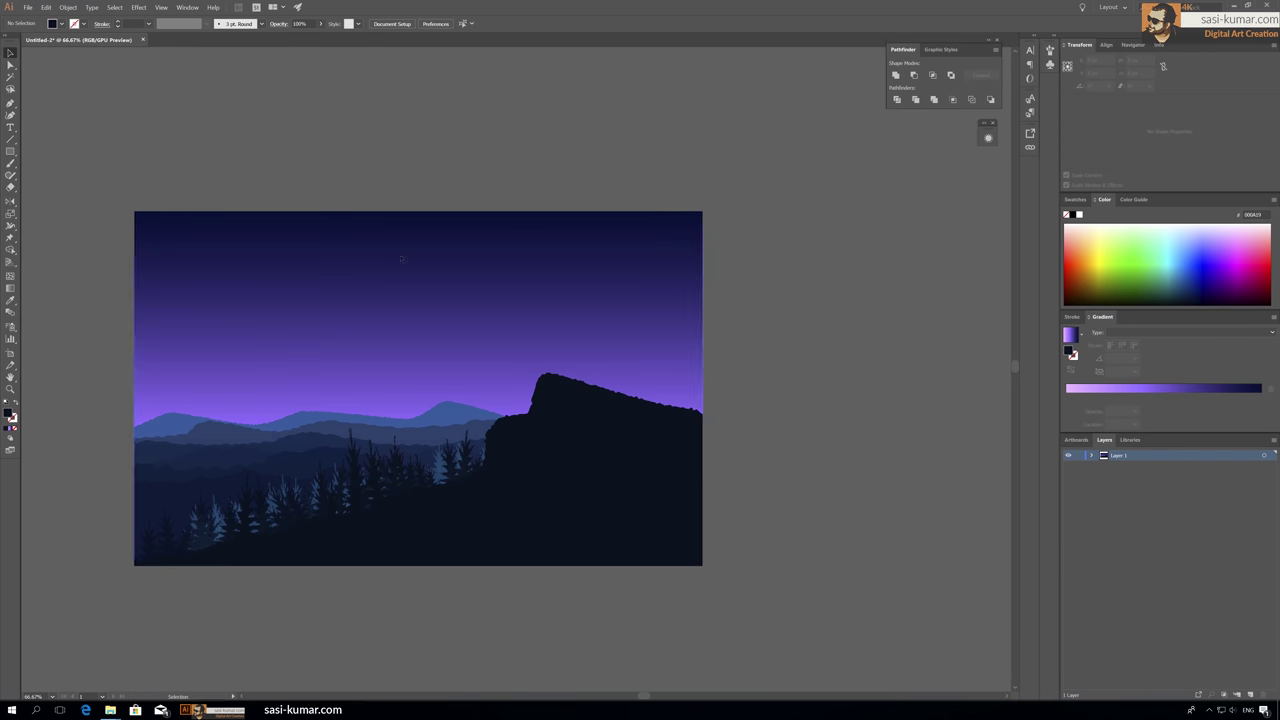
left_click_drag(730, 431, 777, 414)
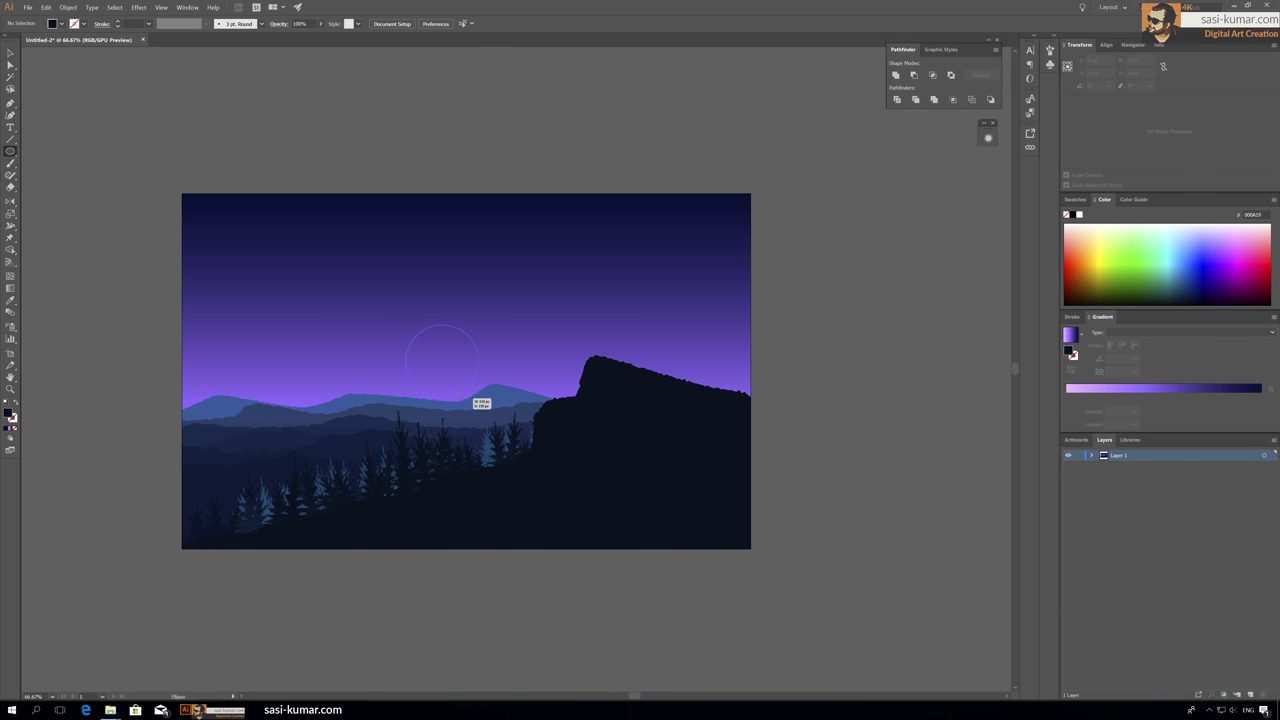
left_click_drag(476, 396, 466, 374)
key("v")
left_click(431, 154)
key("ctrl+minus")
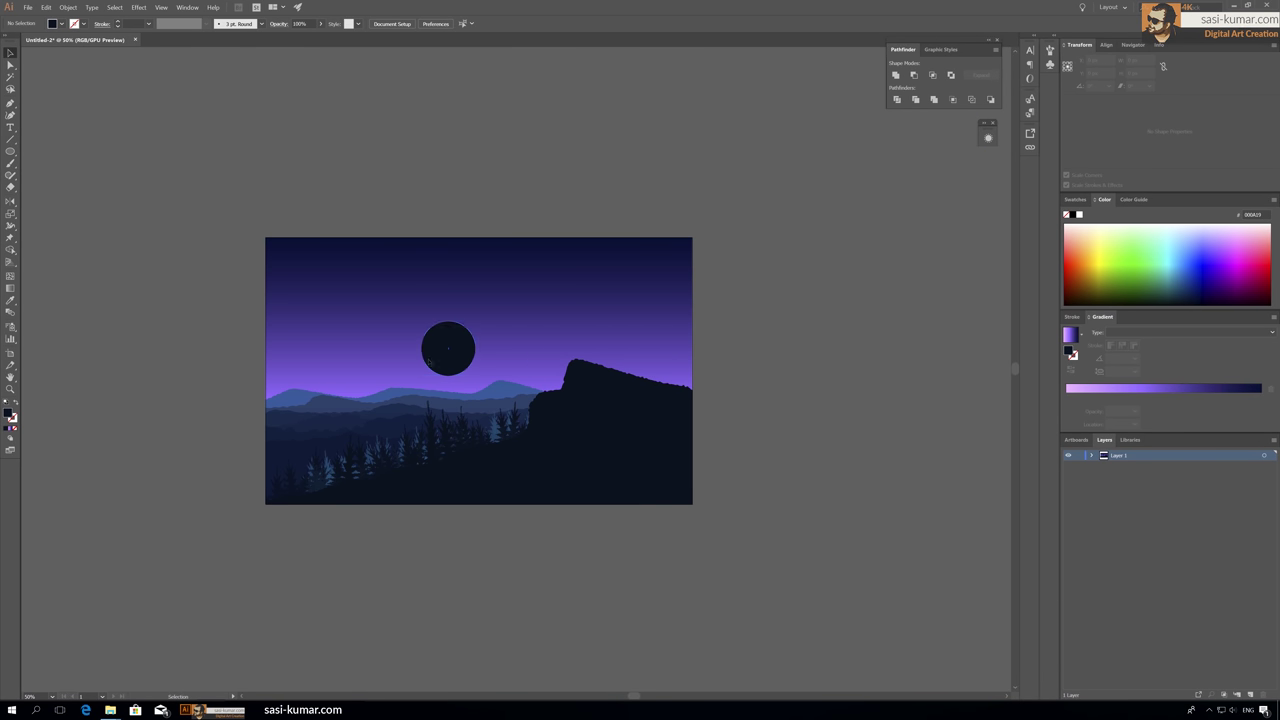
Step: Fill the sun with a linear gradient whose right stop is light yellow FFC96A
left_click(428, 360)
left_click(11, 429)
left_click_drag(1143, 400, 1116, 400)
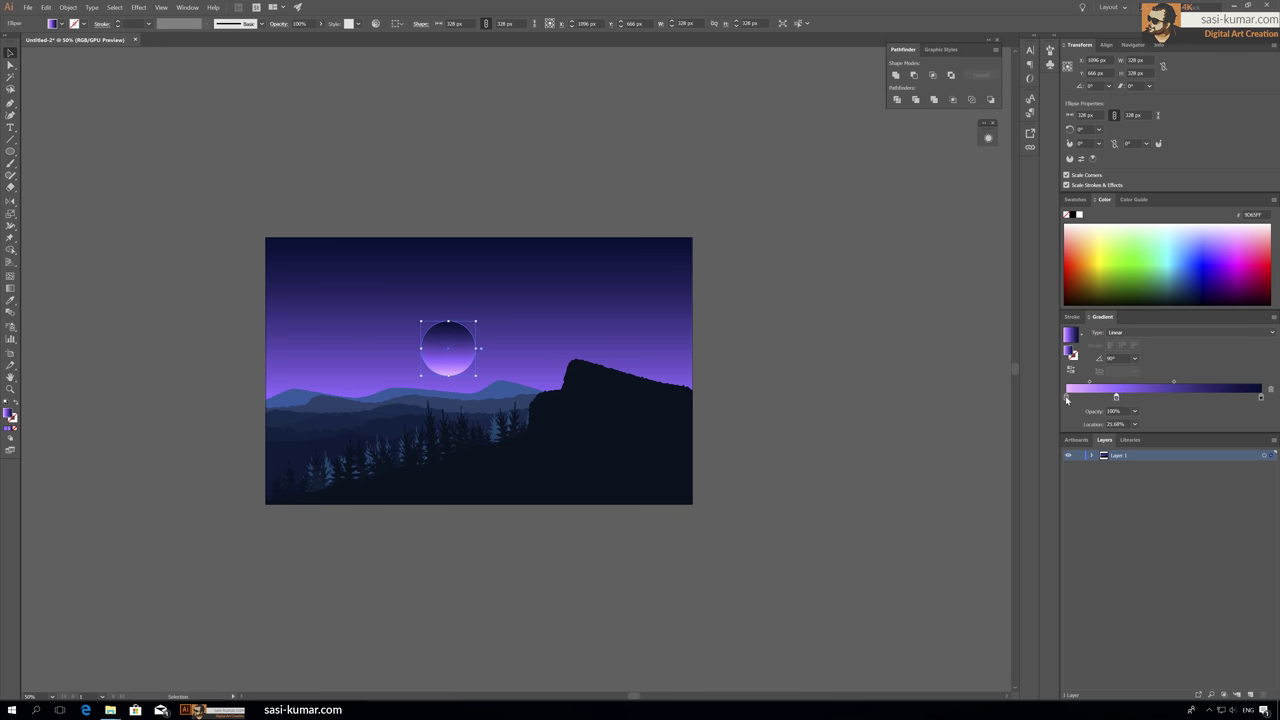
double_click(1260, 397)
left_click(1157, 492)
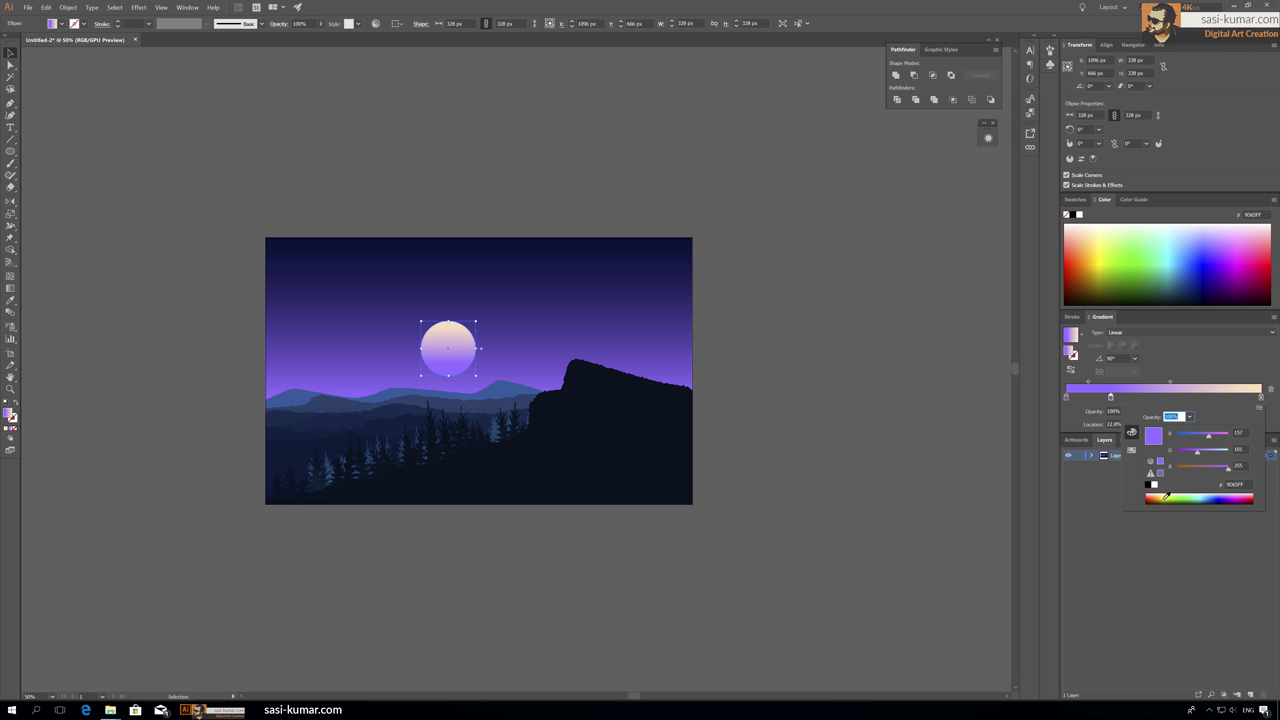
left_click(1066, 397)
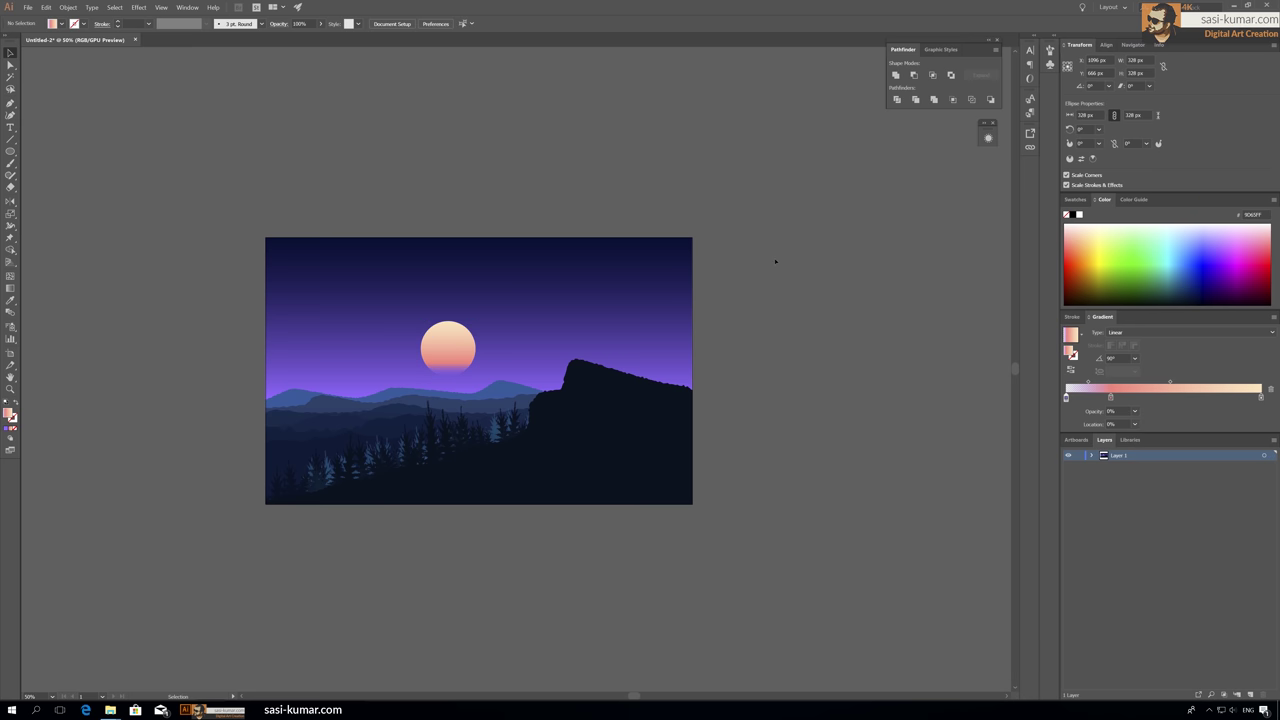
left_click(680, 292)
key("ctrl+plus")
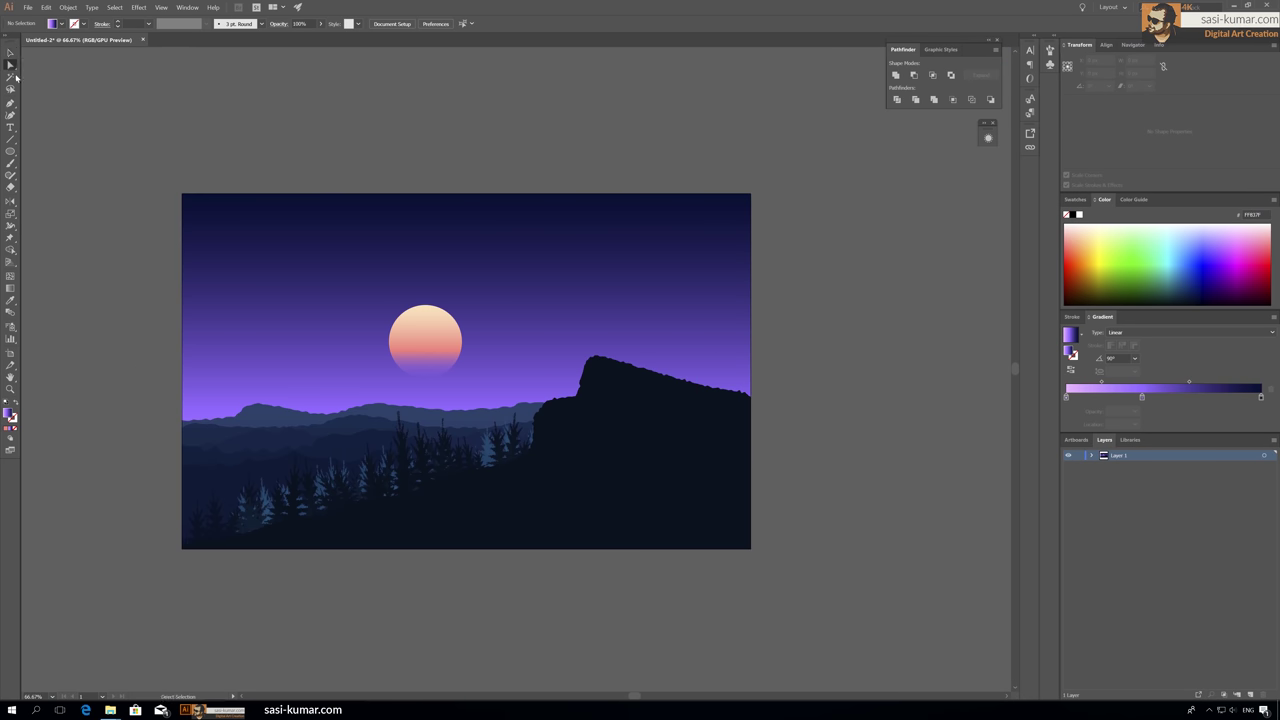
Step: Keep the sky gradient vertical and set its middle stop to salmon pink FF766A
left_click(1134, 358)
left_click(1140, 477)
left_click(1261, 397)
key("ctrl+z")
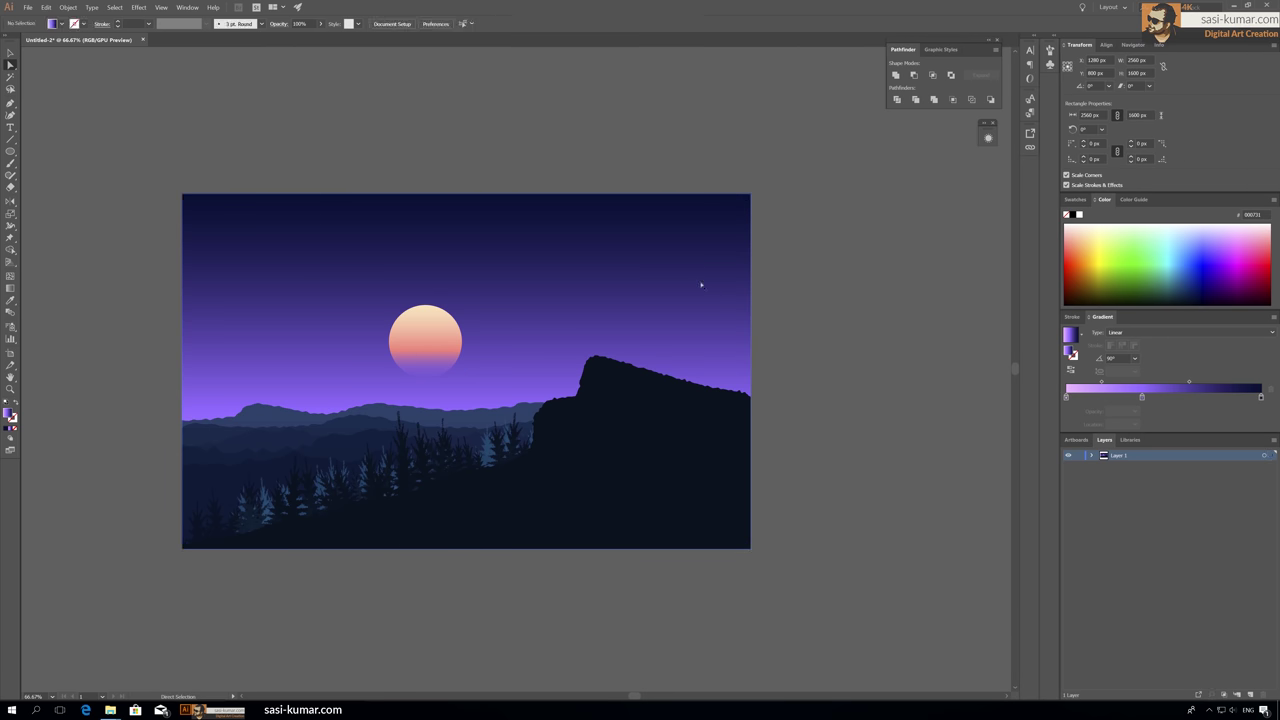
left_click(1141, 399)
double_click(1141, 399)
left_click(1155, 497)
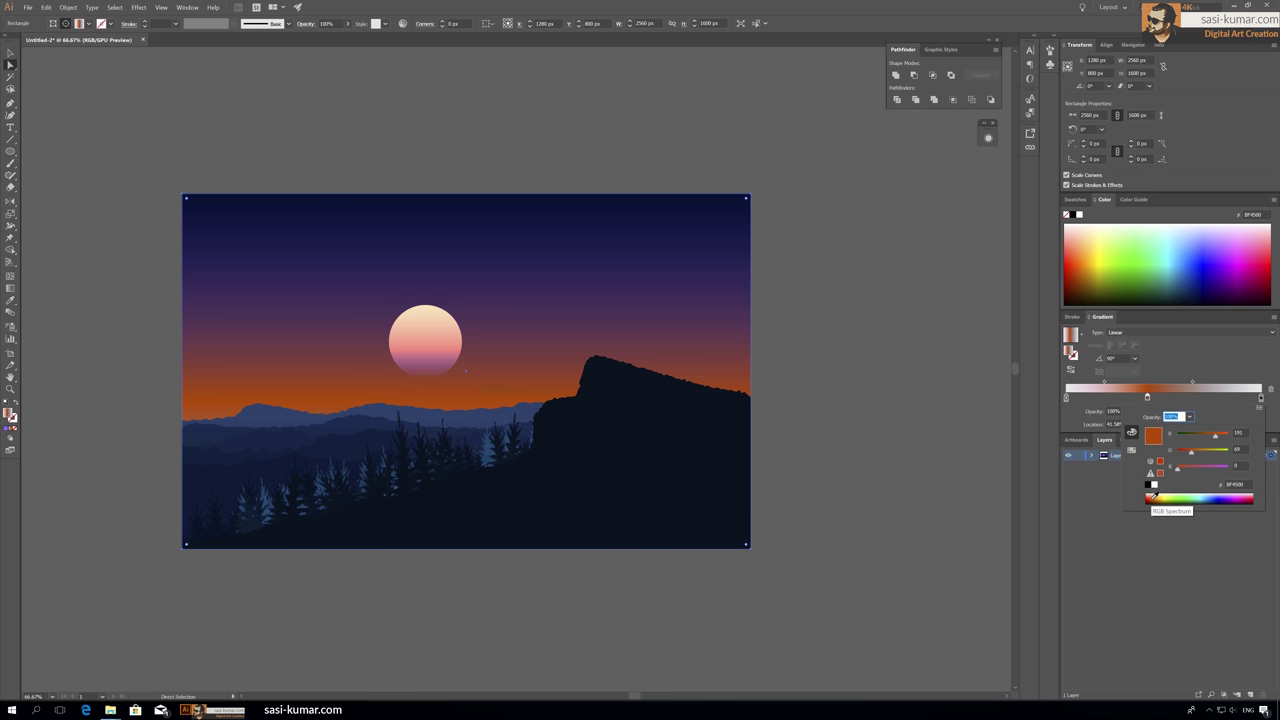
left_click(1148, 491)
Step: Shift the pink stop and midpoint to spread the glow along the horizon
mouse_move(1192, 383)
left_mouse_down()
mouse_move(1210, 383)
mouse_move(1164, 398)
left_mouse_up()
left_click_drag(1222, 383, 1210, 383)
double_click(1165, 398)
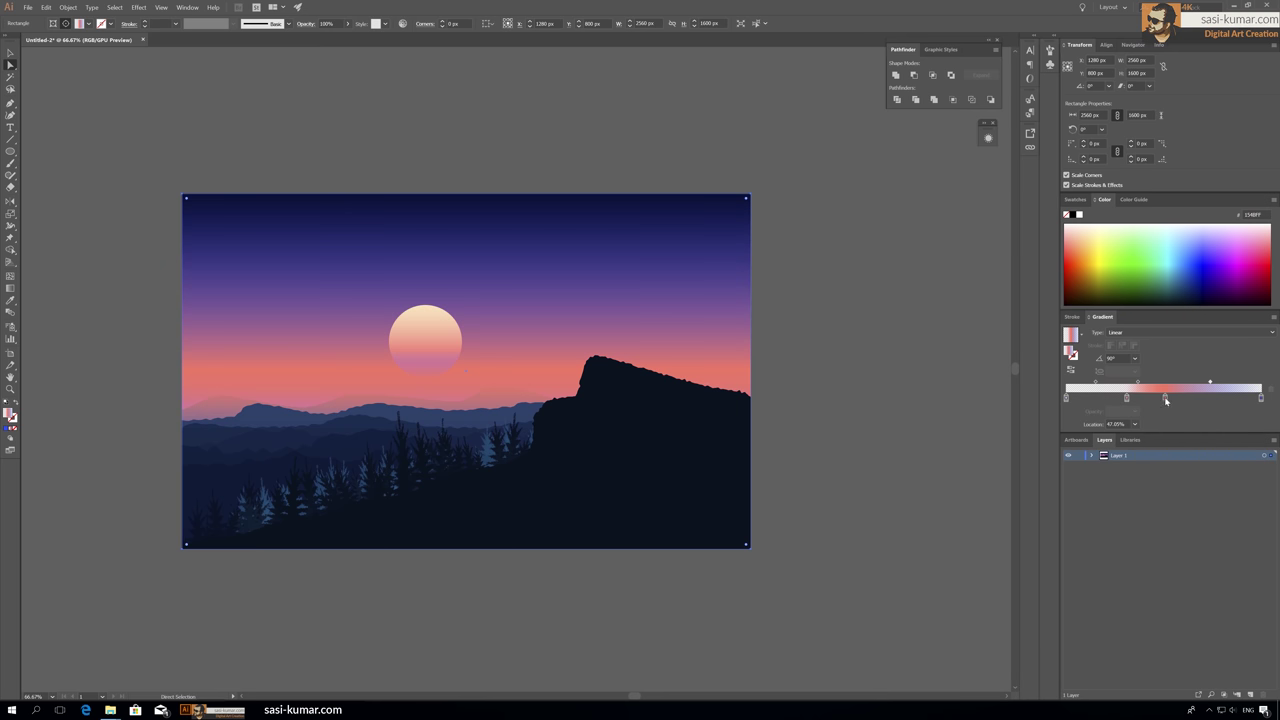
left_click(1165, 398)
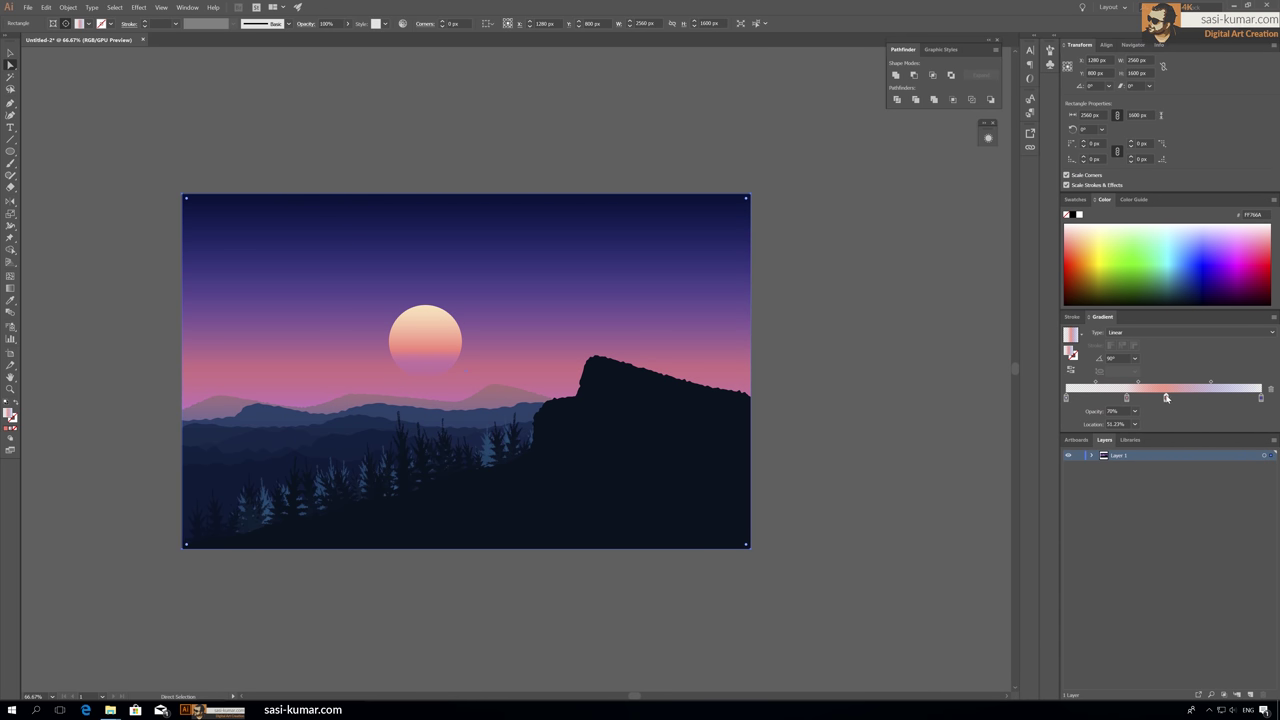
key("ctrl+minus")
left_click_drag(580, 343, 523, 357)
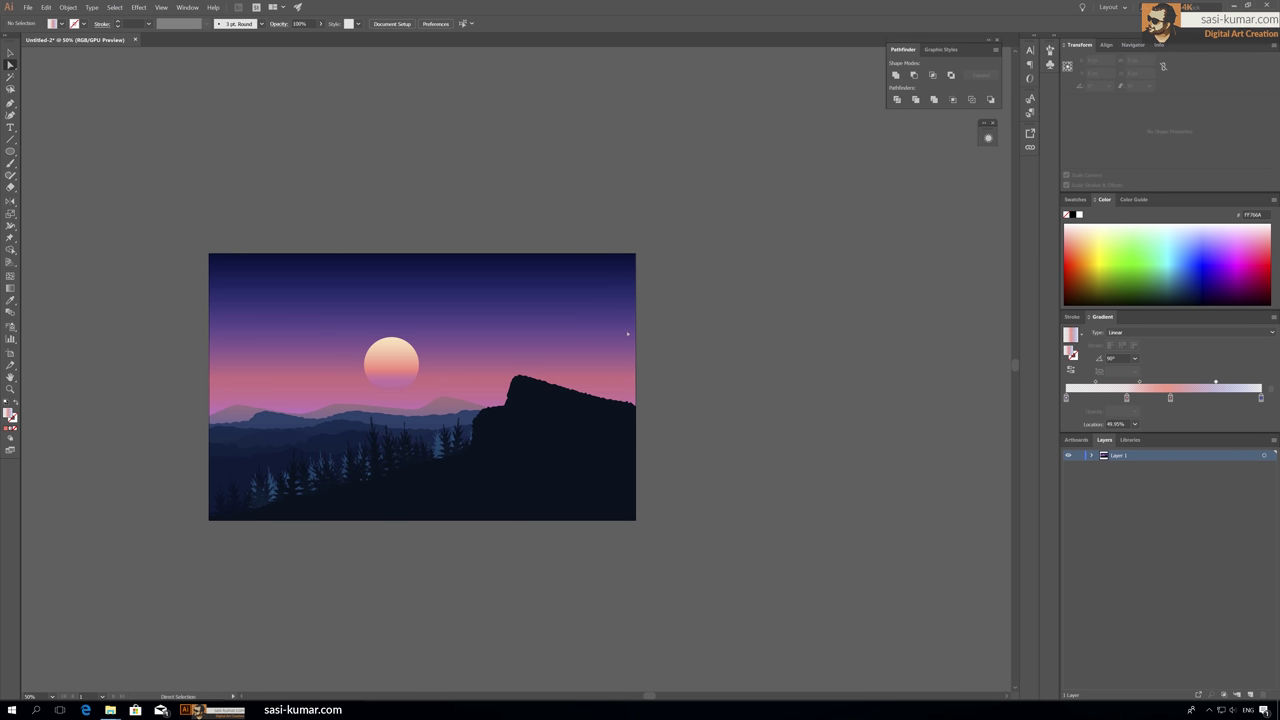
left_click(522, 357)
Step: Fine-tune the sky and sun gradient stop colours toward blue and pink peach
double_click(1142, 397)
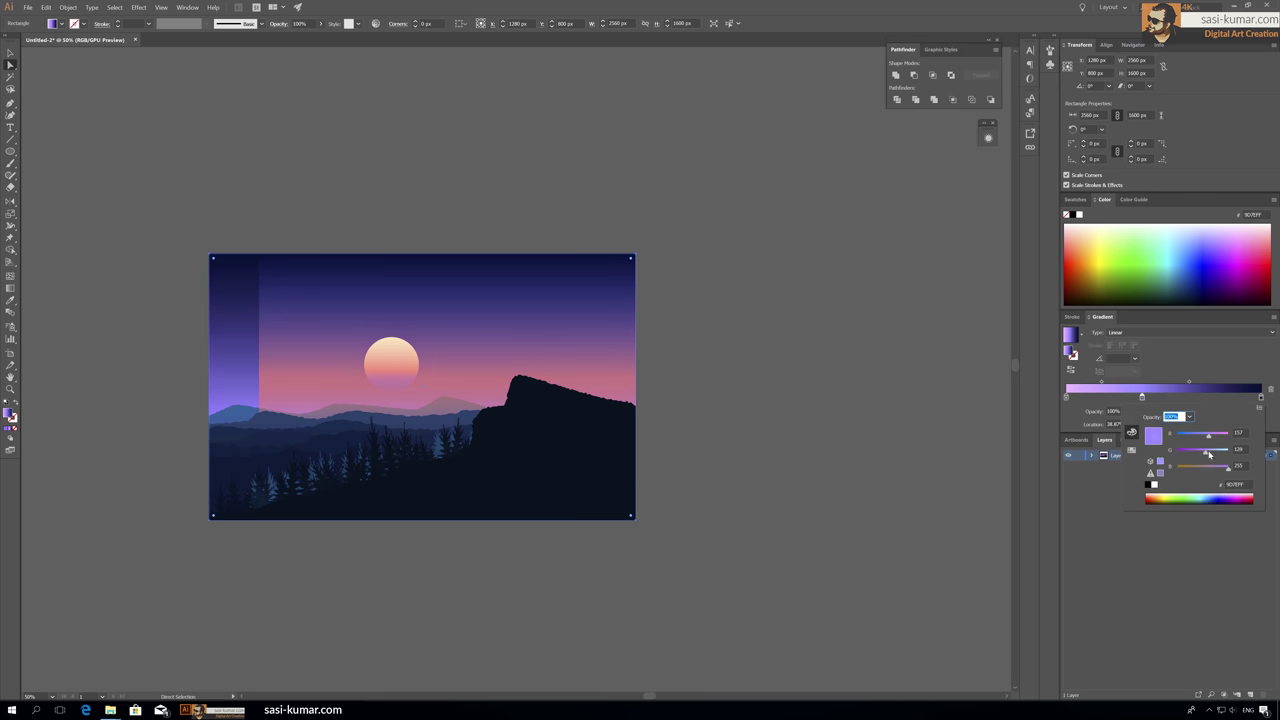
left_click_drag(1195, 434, 1212, 440)
key("ctrl+shift+a")
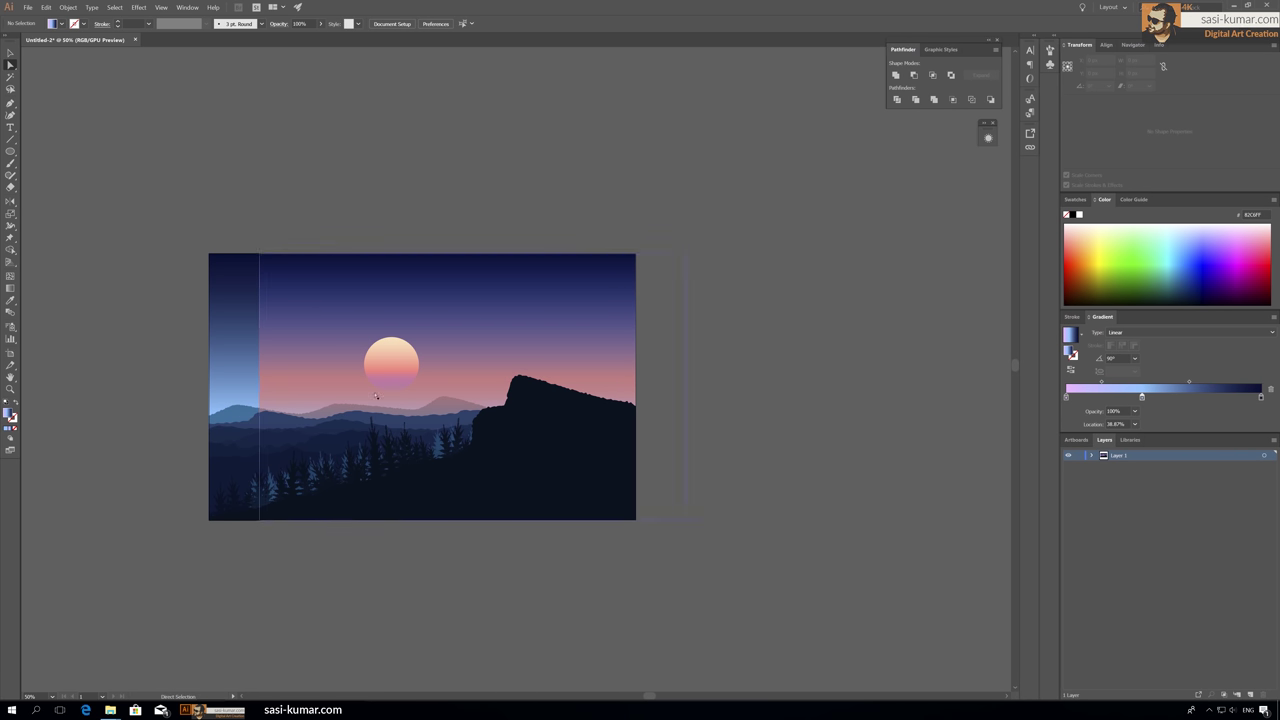
left_click(376, 396)
double_click(1066, 397)
left_click(840, 424)
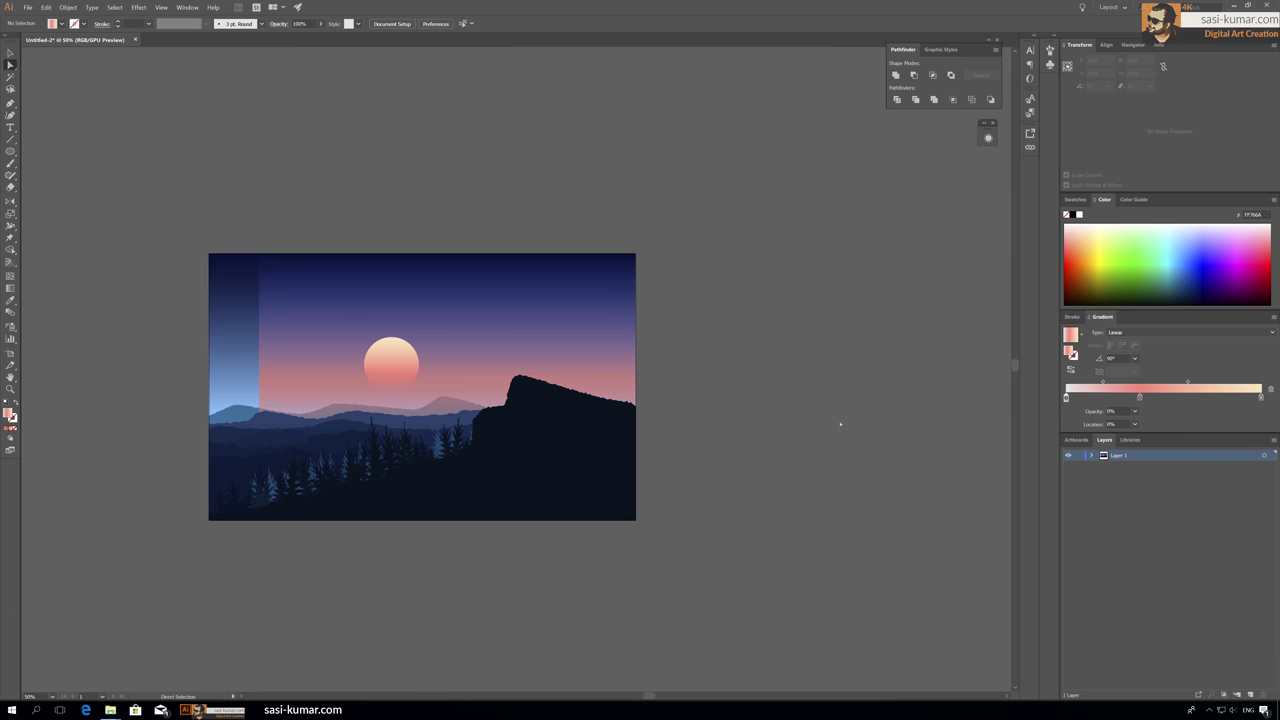
left_click(391, 362)
left_click(1139, 397)
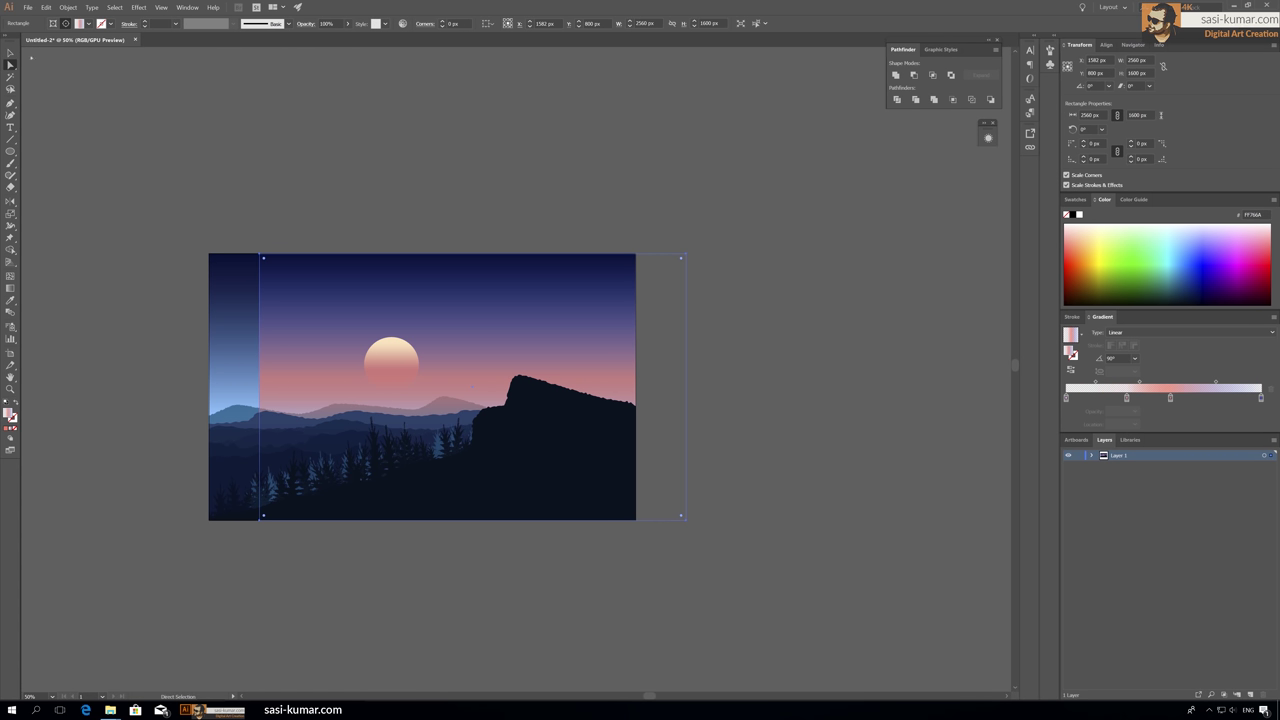
Step: Realign the sky rectangle with the artboard edge
left_click_drag(281, 308, 231, 308)
left_click(309, 191)
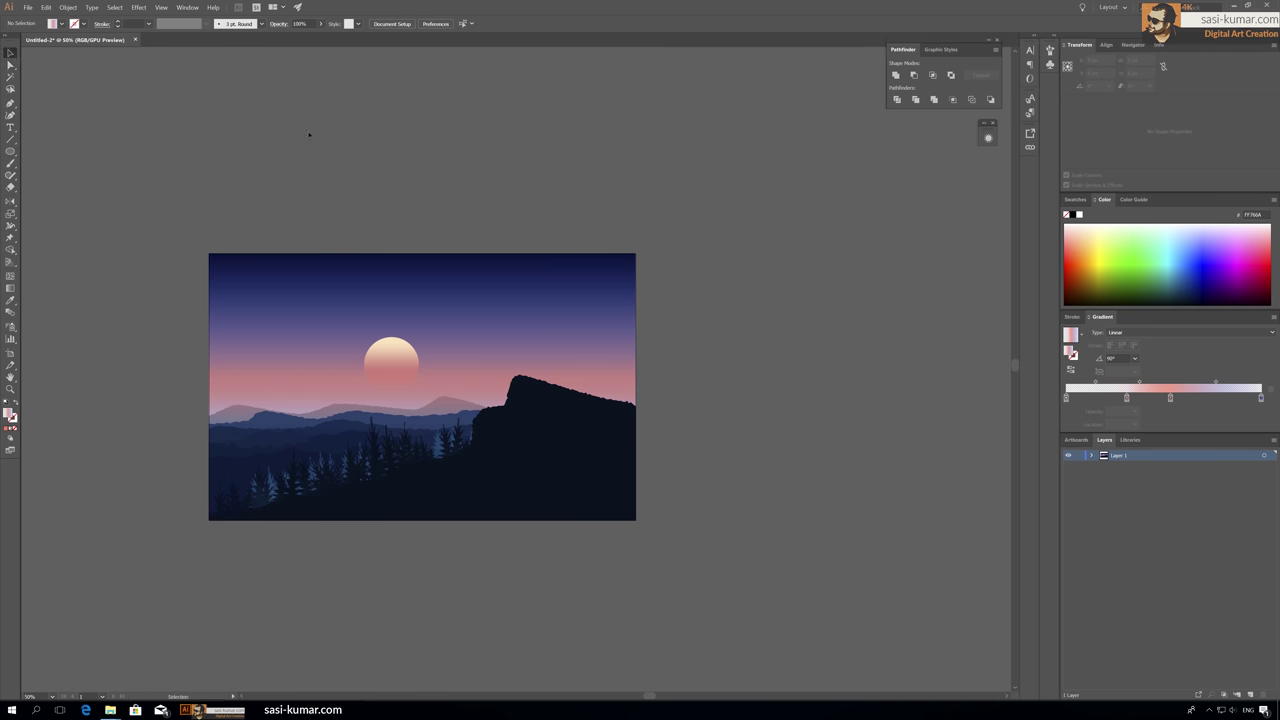
left_click(334, 366)
key("a")
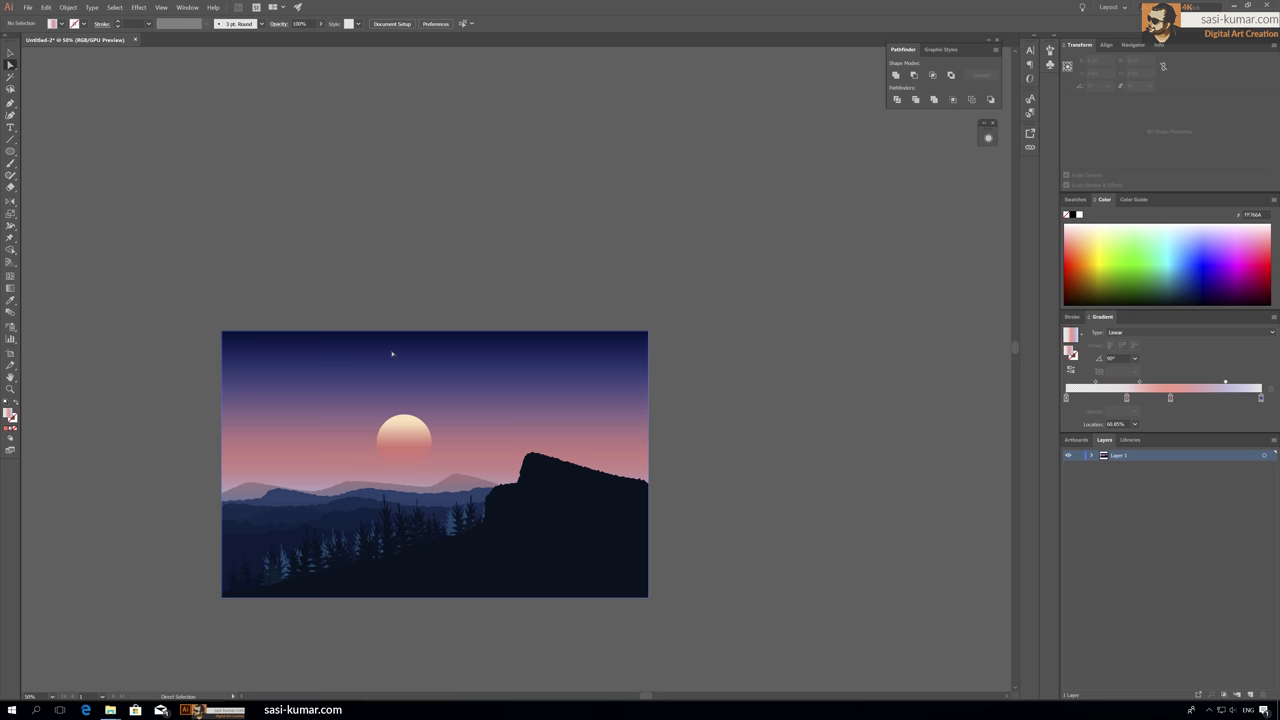
Step: Inside the sun group, scale the outer glow ellipse up to 736 px
key("ctrl+1")
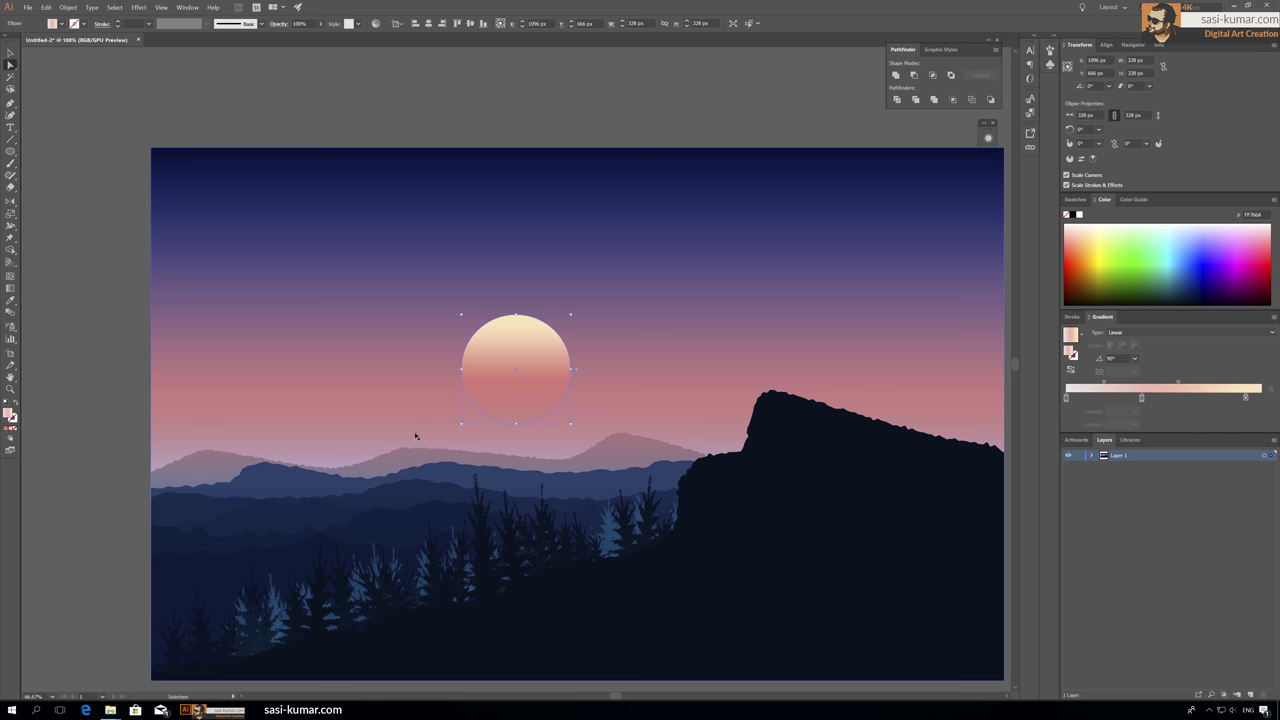
key("v")
double_click(523, 337)
left_click_drag(569, 425, 624, 465)
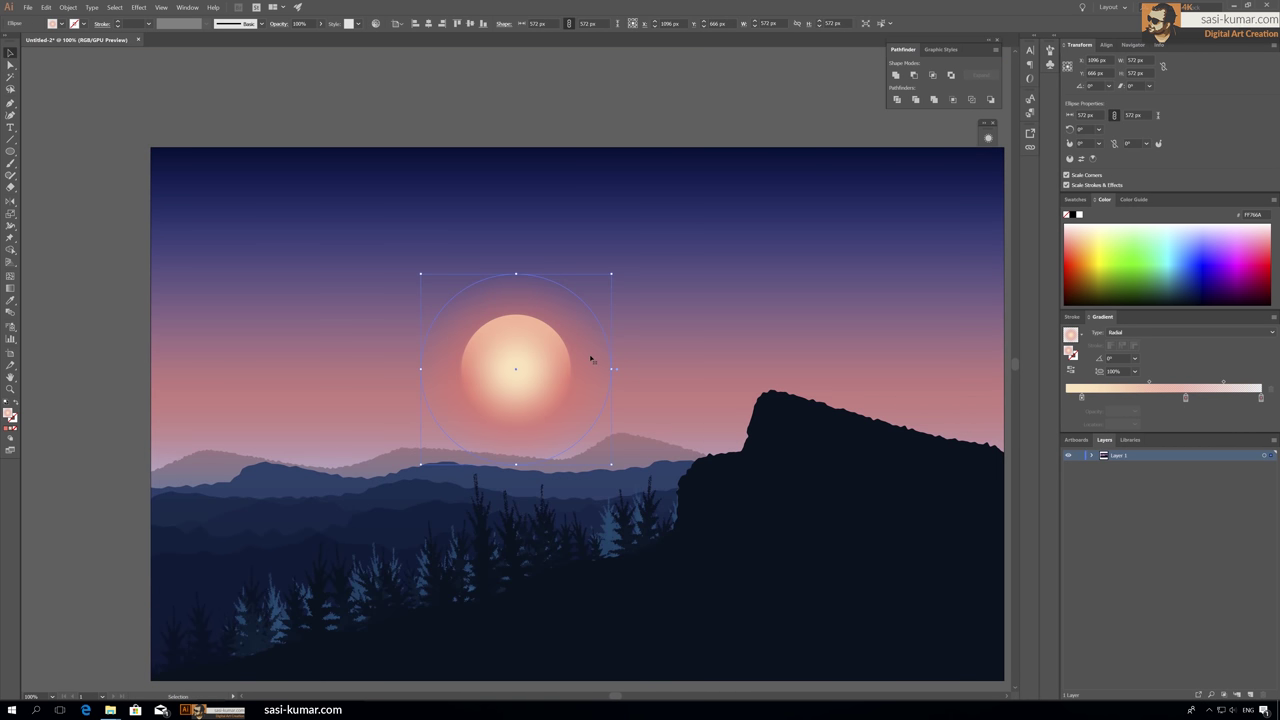
left_click_drag(591, 358, 551, 316)
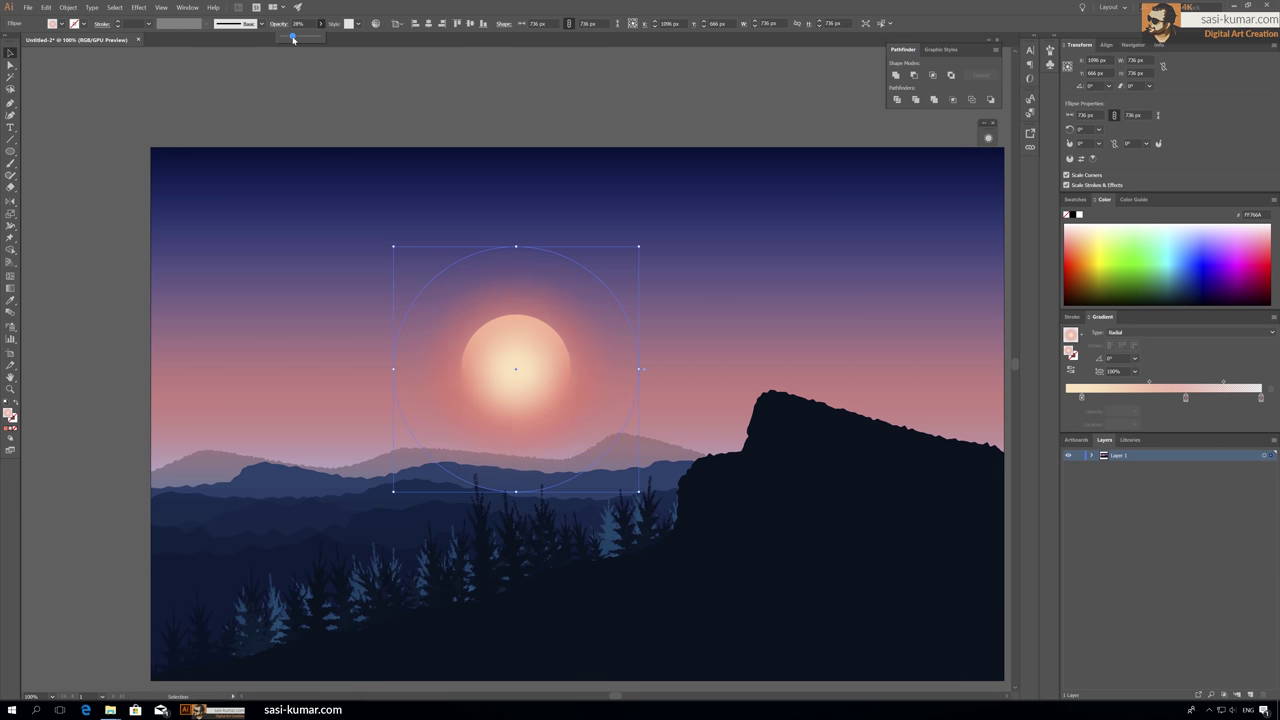
Step: Lower the glow circle's opacity in the Control bar for a soft halo
left_click(391, 77)
key("ctrl+minus")
left_click(486, 338)
left_click(523, 158)
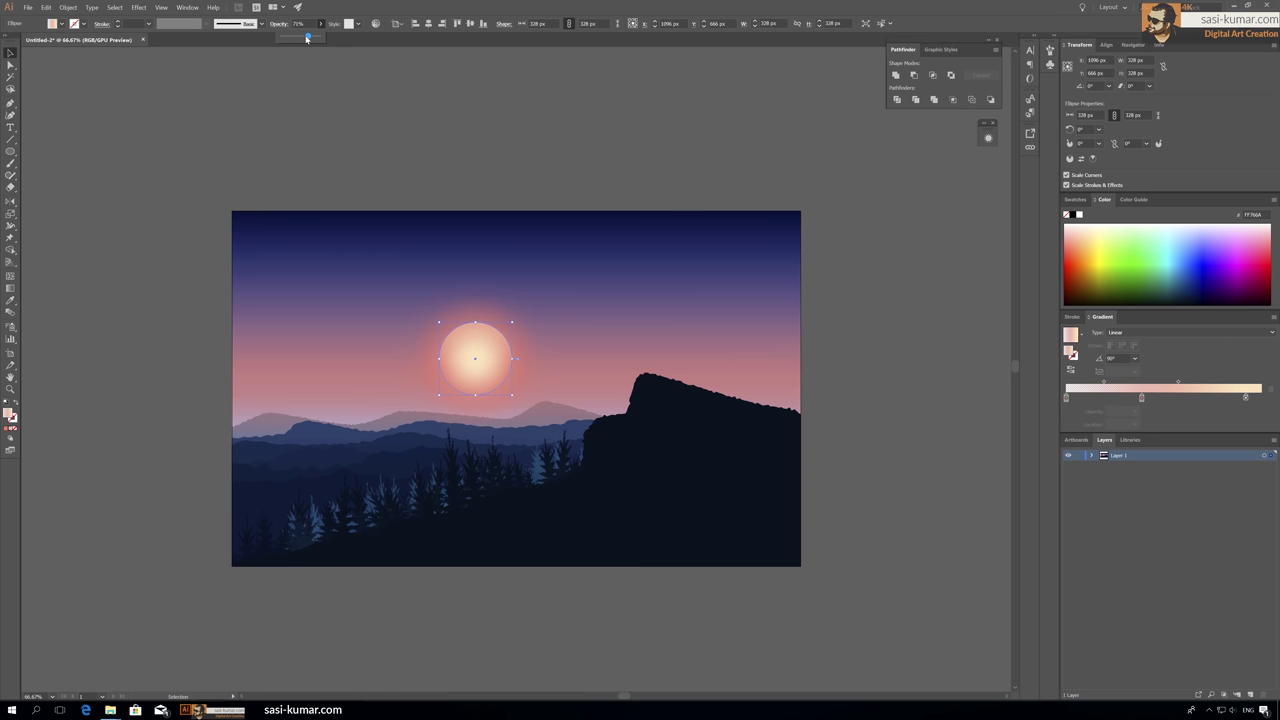
left_click(493, 352)
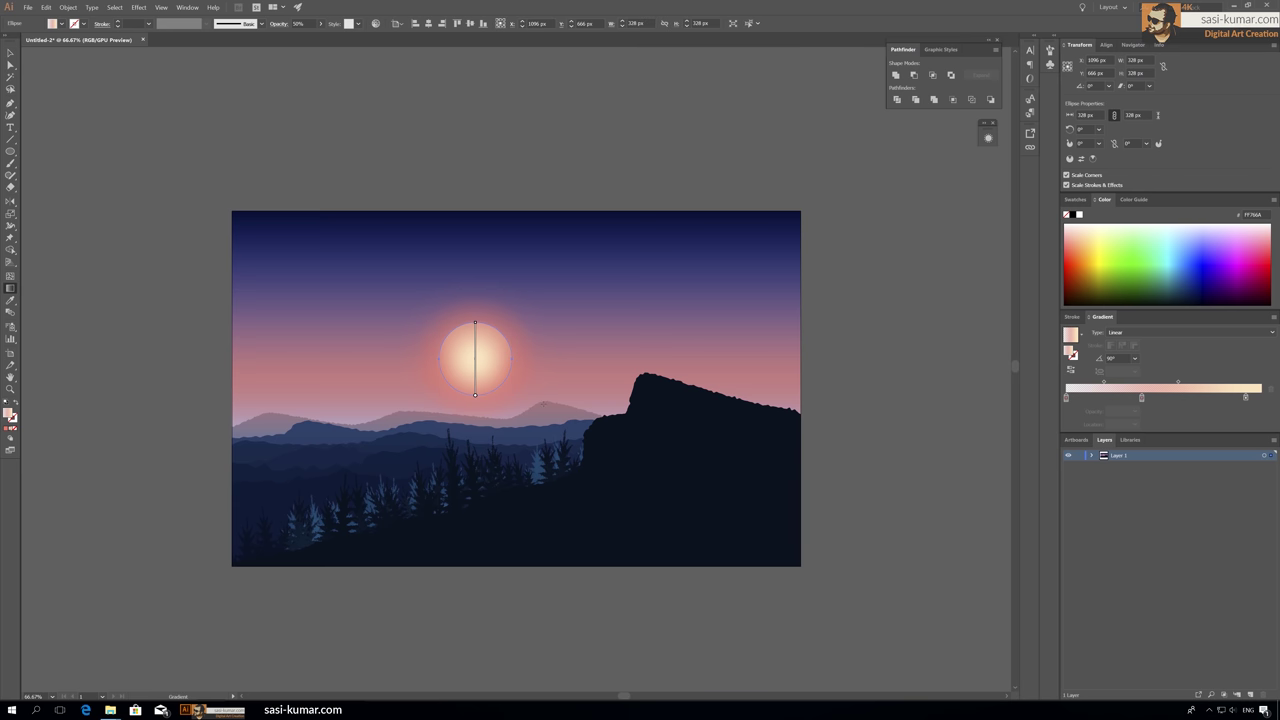
key("v")
left_click(379, 182)
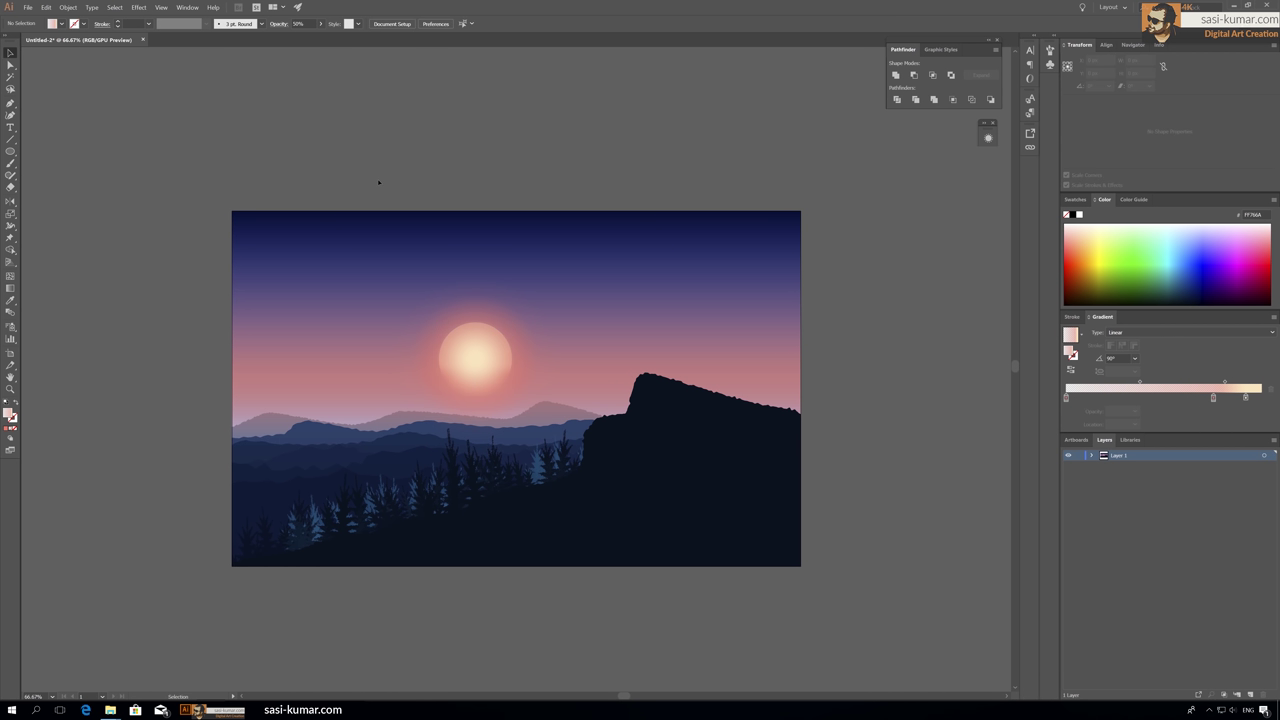
Step: Check the halo by selecting the glow and the clipped artwork at several zoom levels
key("ctrl+minus")
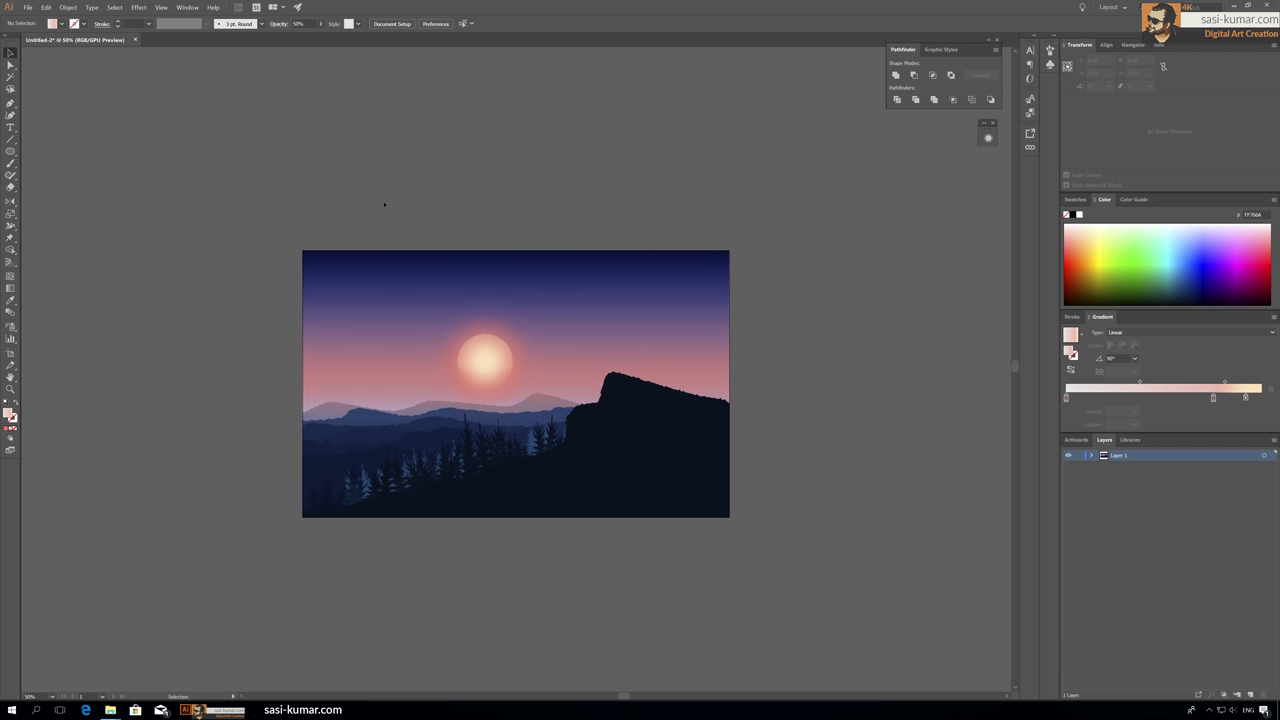
left_click(505, 331)
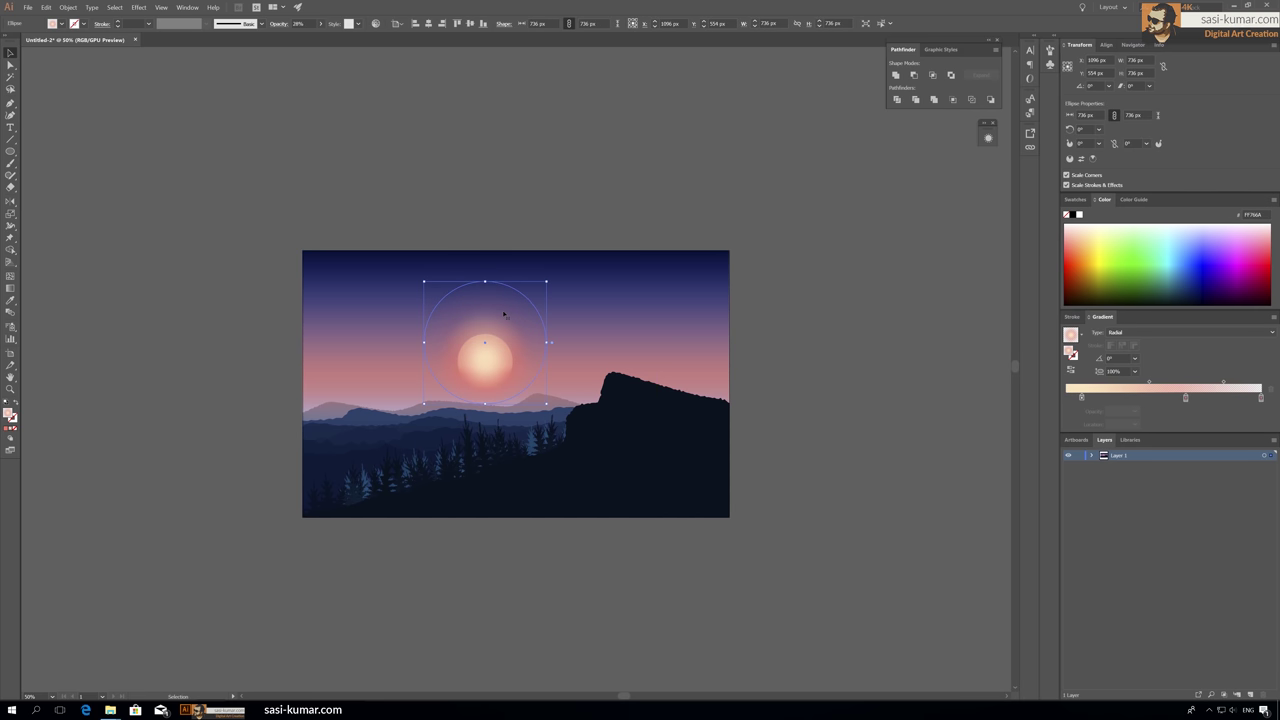
left_click(423, 229)
left_click(543, 255)
key("ctrl+minus")
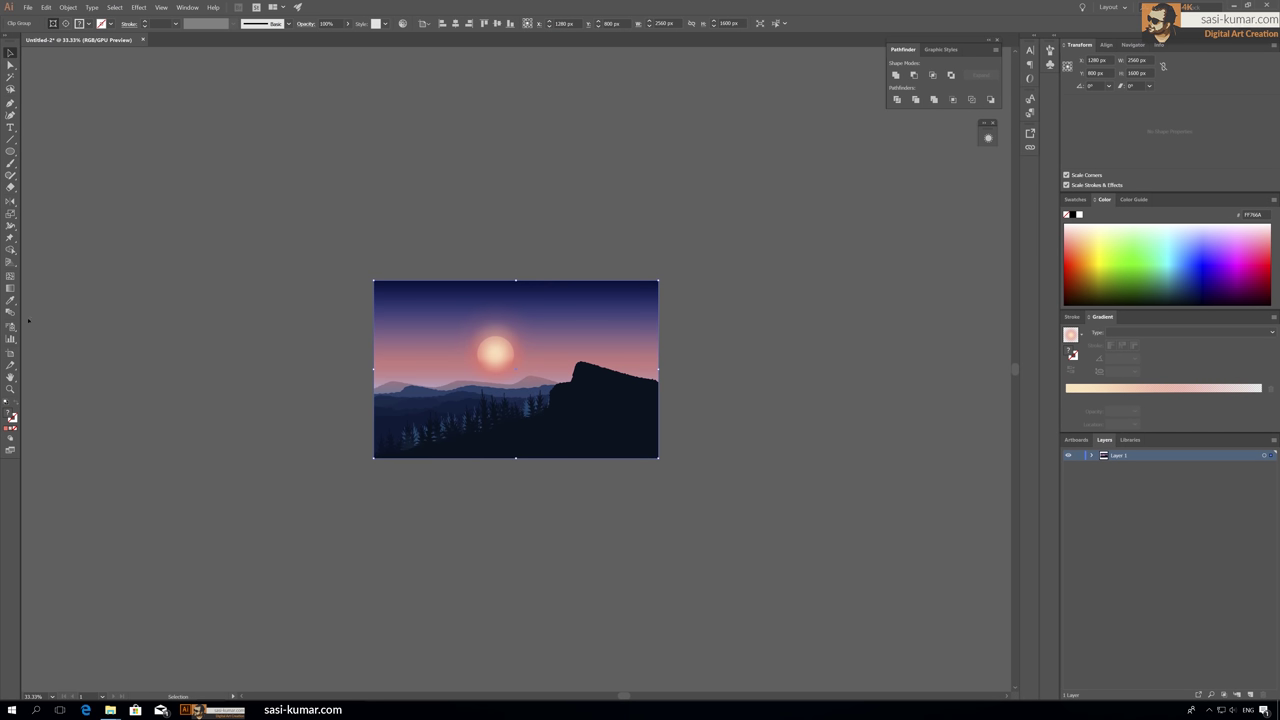
left_click(299, 206)
key("ctrl+plus")
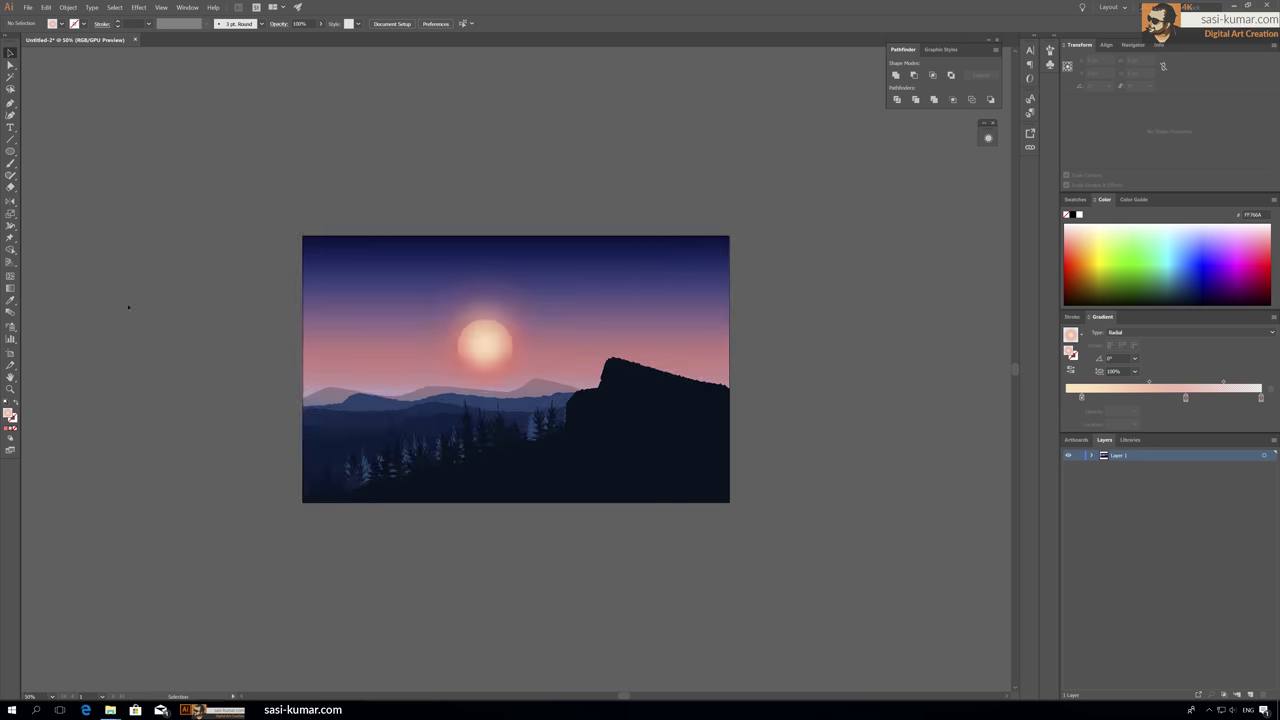
key("ctrl+plus")
Step: Select the full-artboard overlay rectangle and tint its gradient stop pink
key("a")
left_click_drag(225, 185, 855, 552)
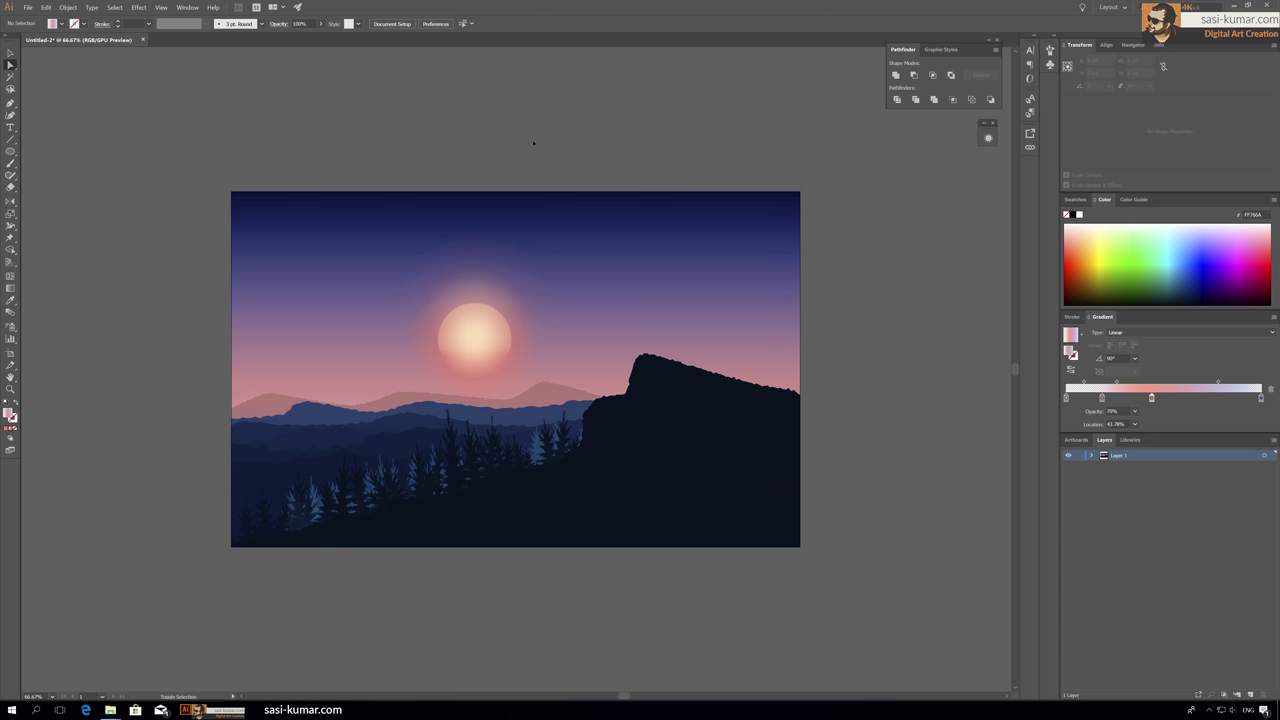
left_click_drag(1155, 398, 1177, 398)
left_click(1135, 358)
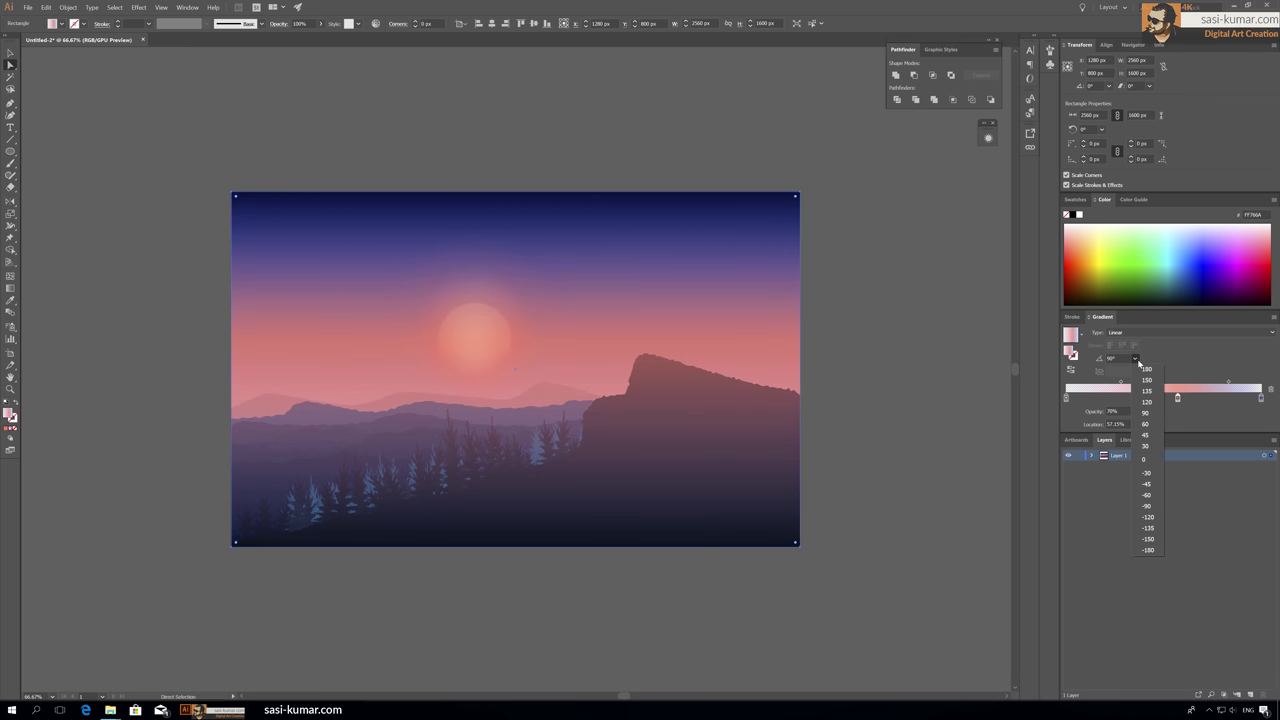
left_click(1148, 466)
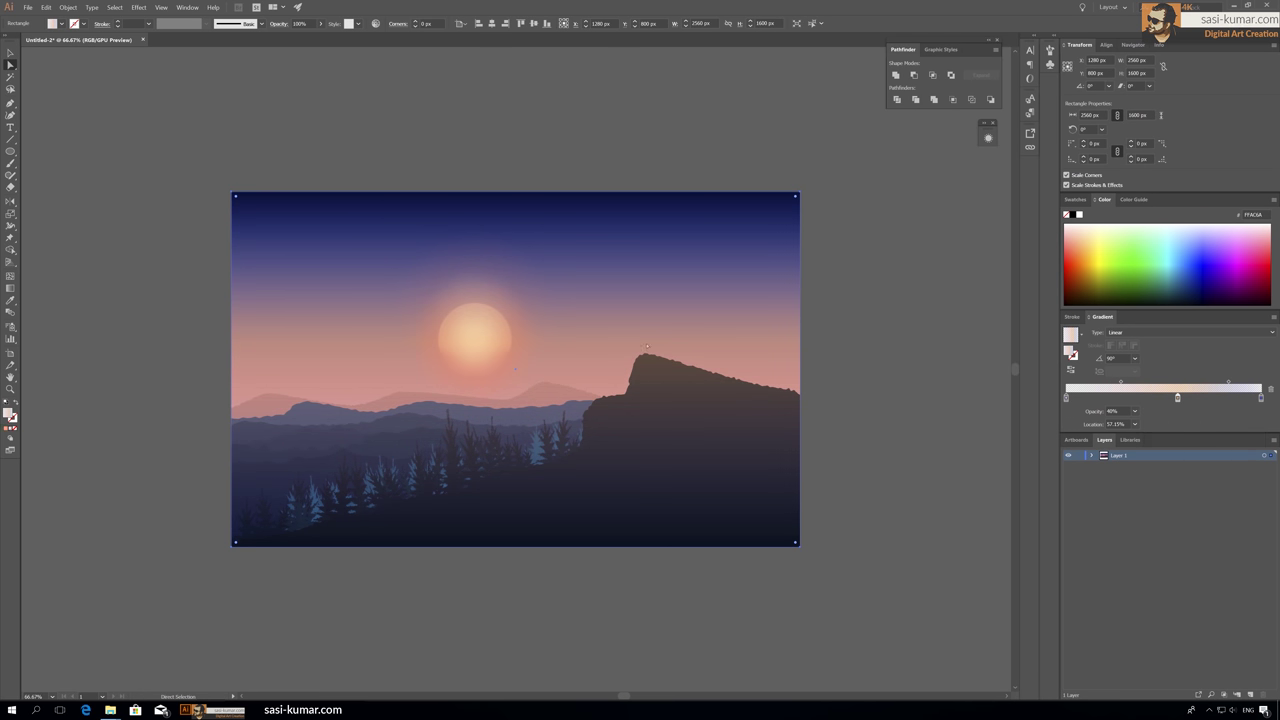
double_click(549, 372)
right_click(549, 372)
left_click(588, 398)
left_click(548, 145)
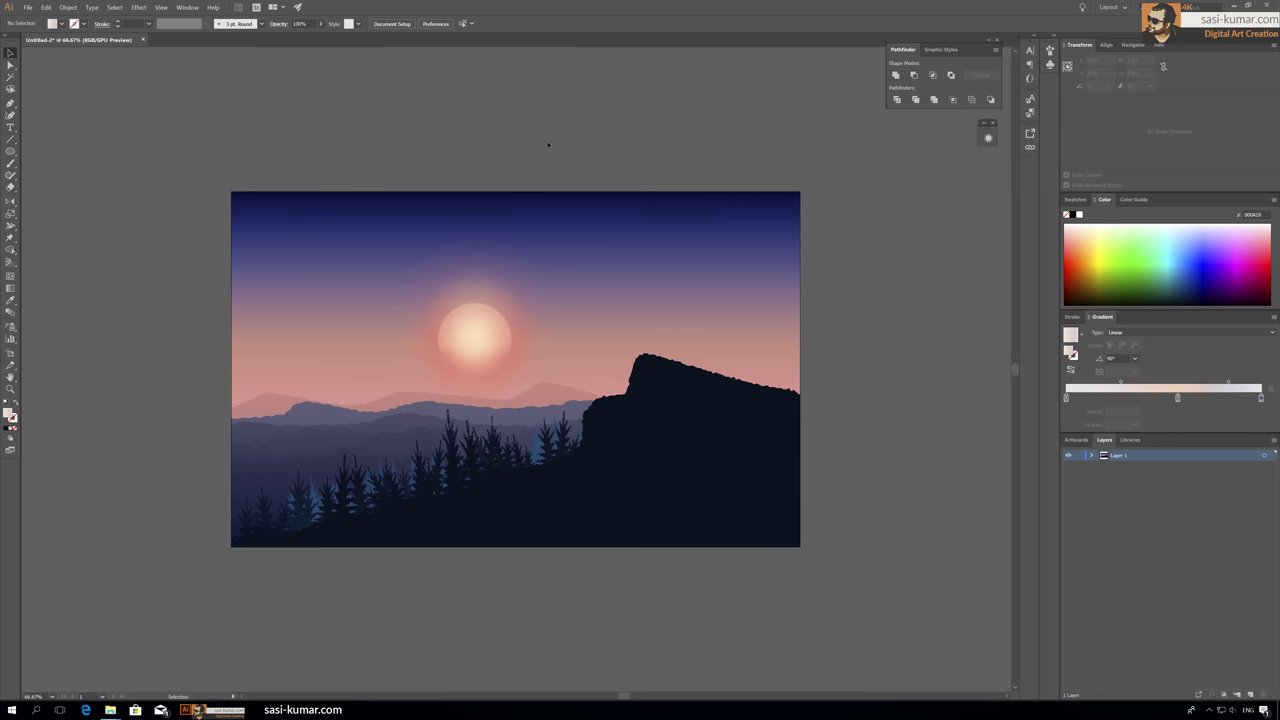
Step: Drag a radial gradient from the sun across the whole overlay and adjust its stops
key("g")
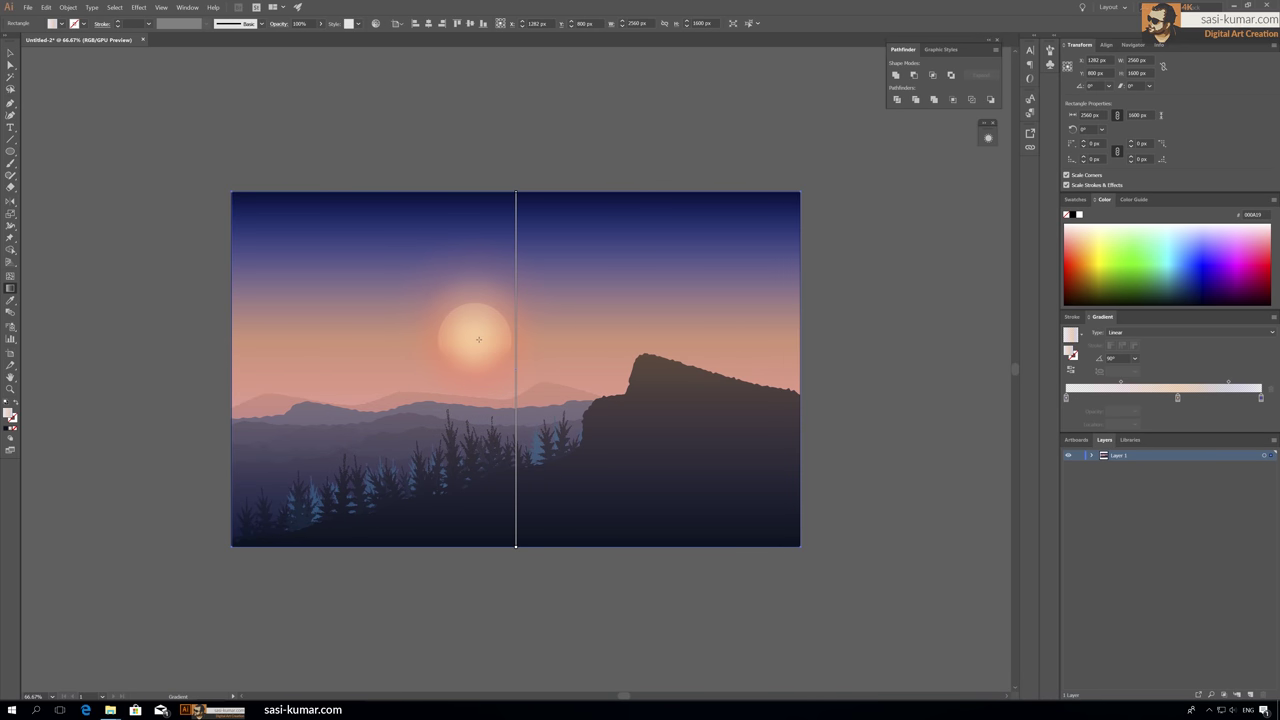
left_click_drag(515, 369, 753, 369)
left_click_drag(471, 333, 612, 475)
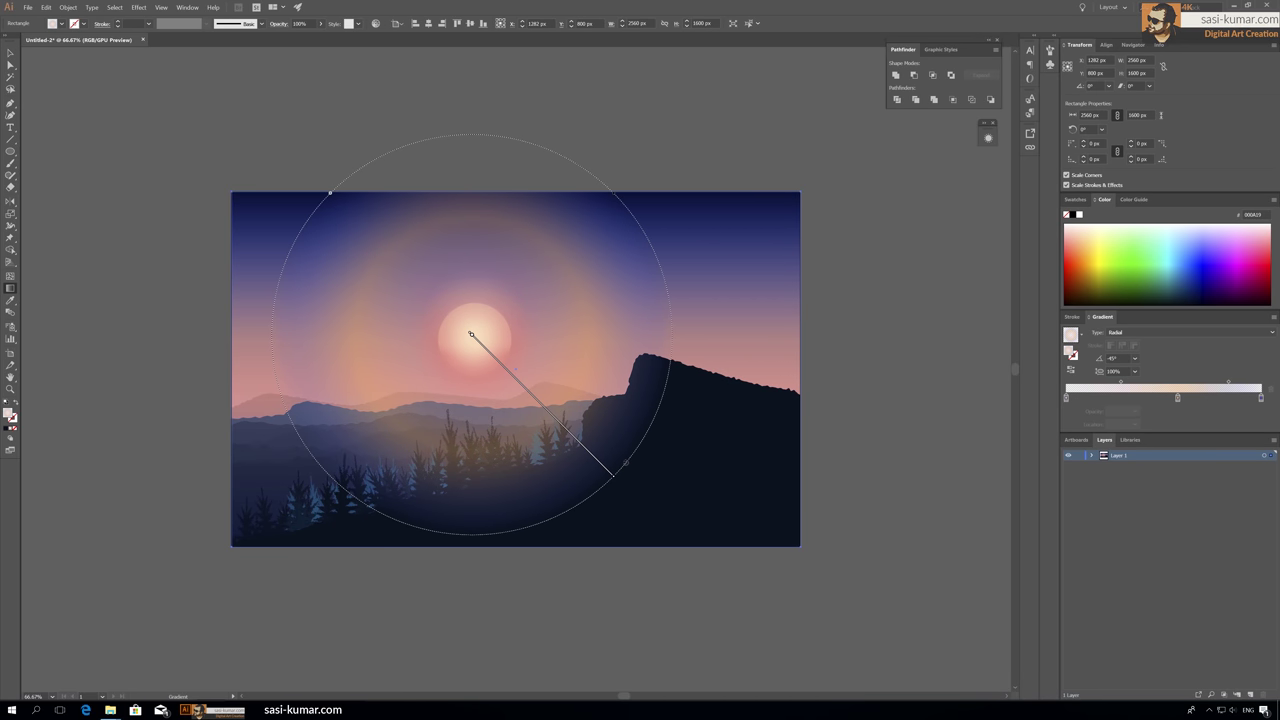
left_click_drag(478, 333, 745, 598)
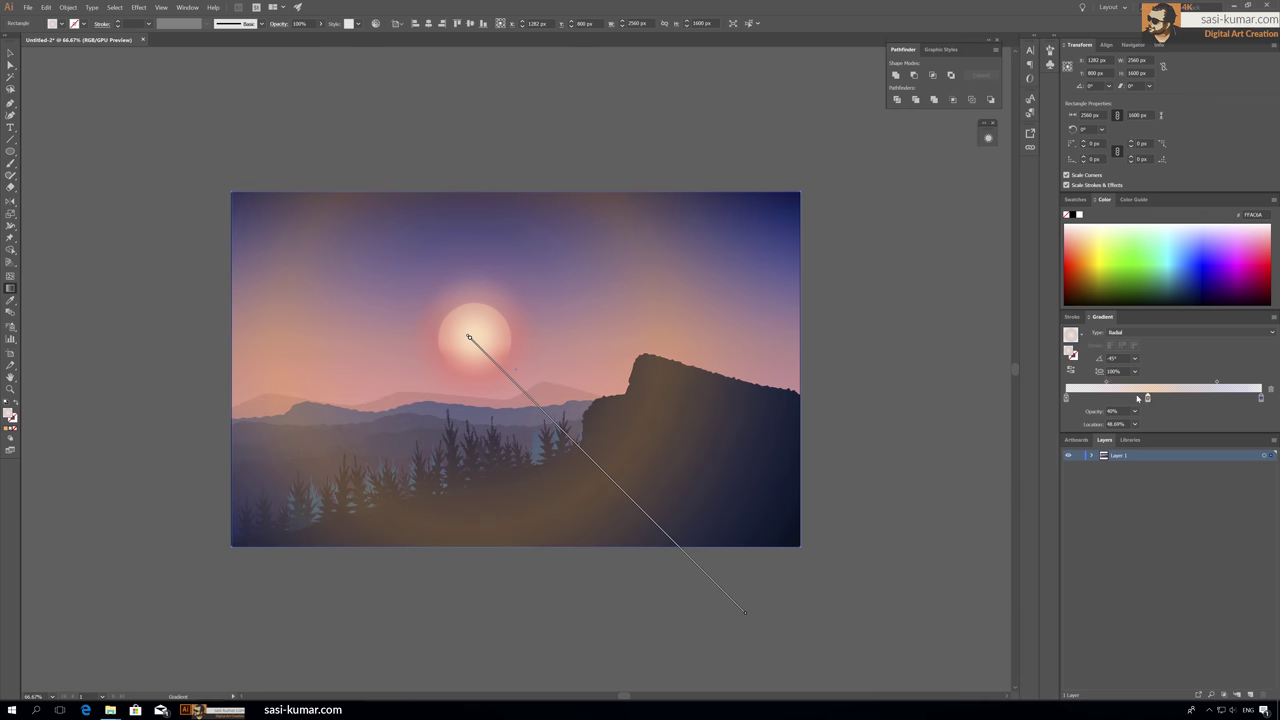
left_click_drag(1177, 398, 1113, 398)
double_click(1100, 398)
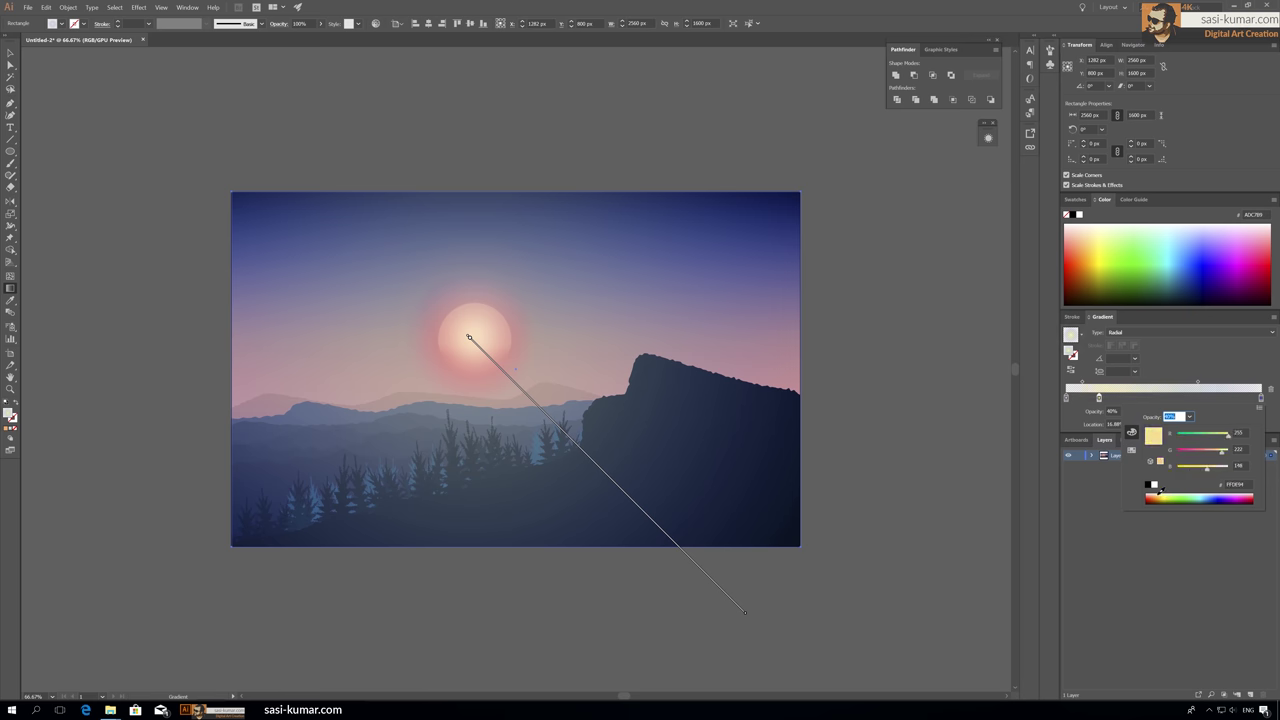
key("Return")
Step: Set the overlay opacity to 21% and add a new layer
key("v")
left_click(321, 23)
left_click_drag(321, 38, 293, 38)
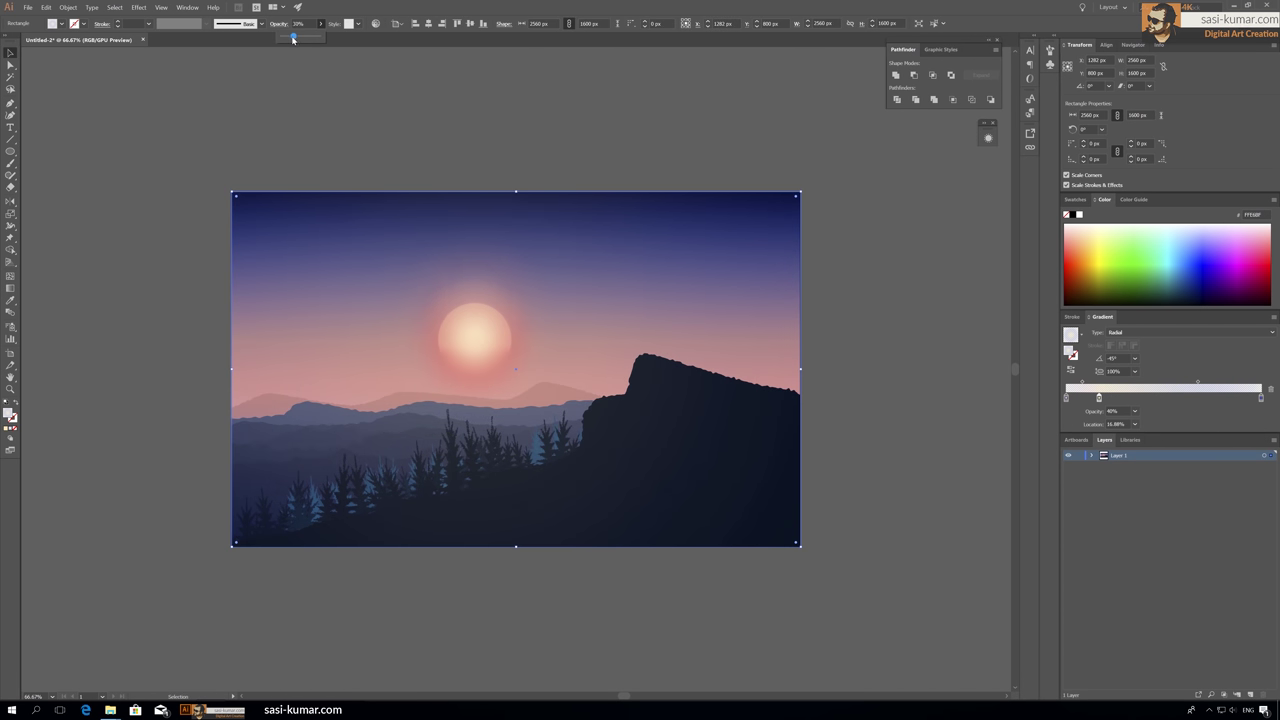
left_click(646, 121)
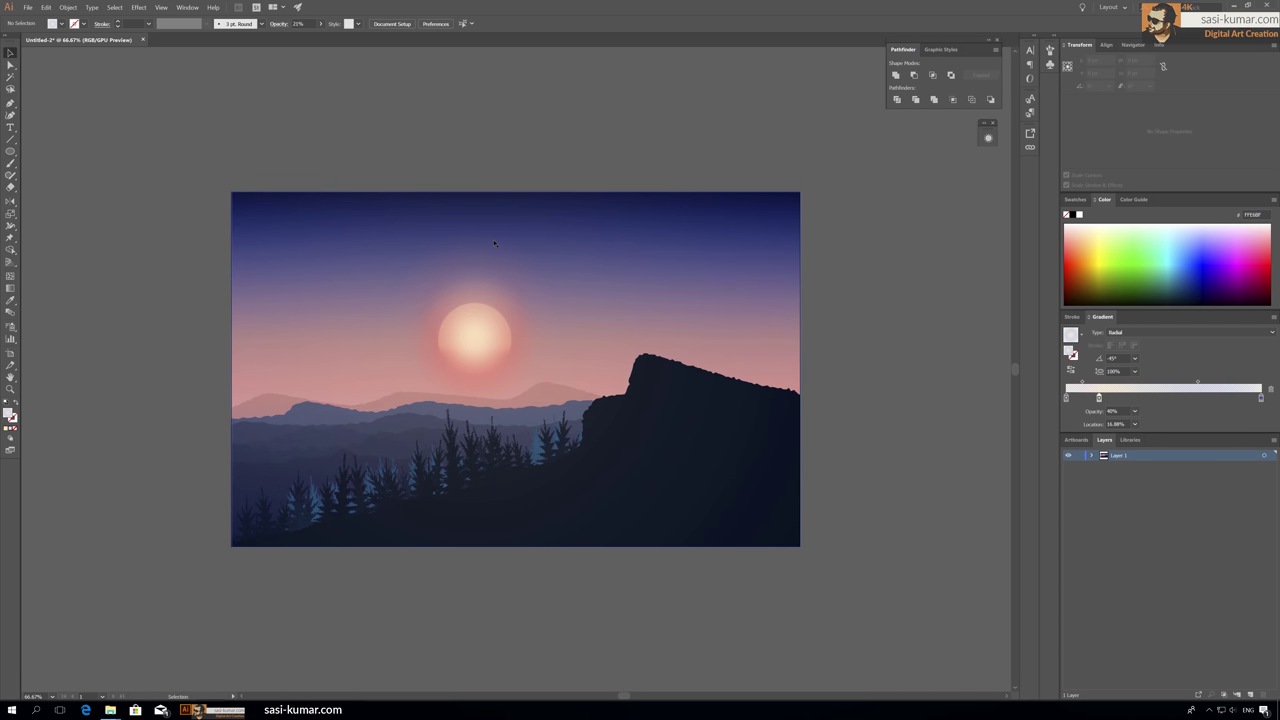
left_click(1250, 694)
Step: Draw a small star dot and move the star dots toward the upper sky
key("ctrl+f")
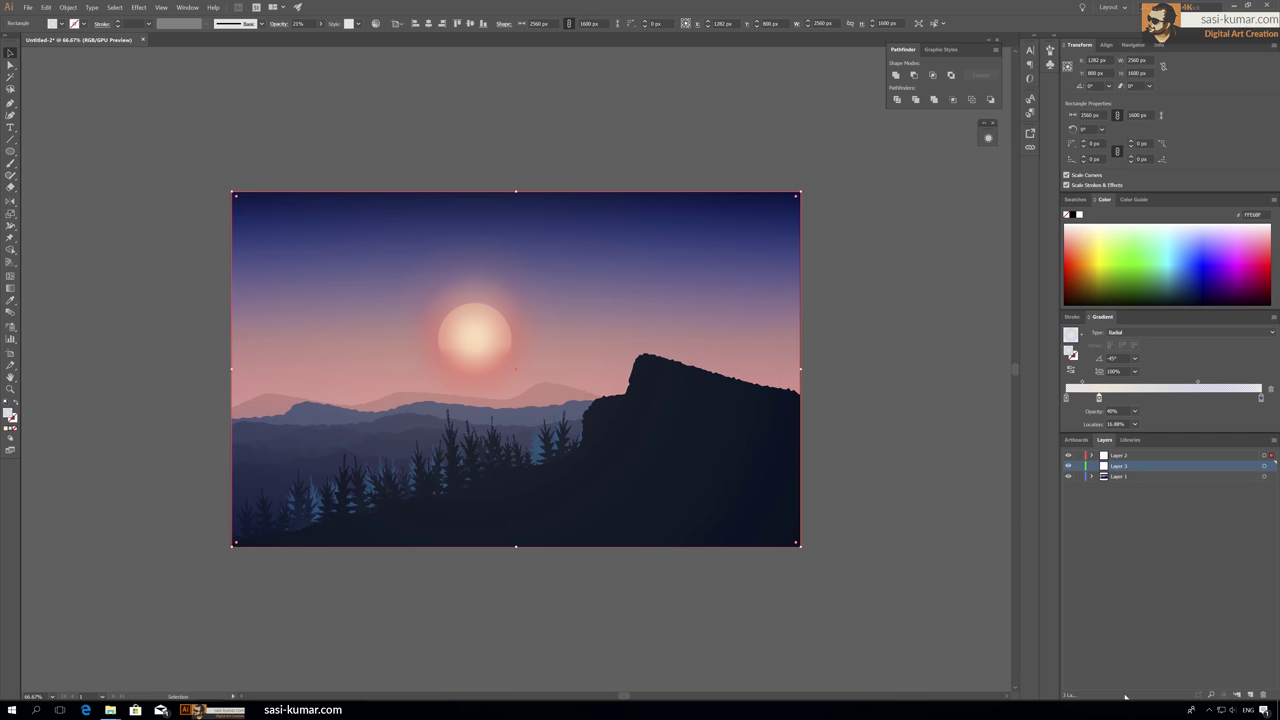
left_click_drag(258, 129, 271, 142)
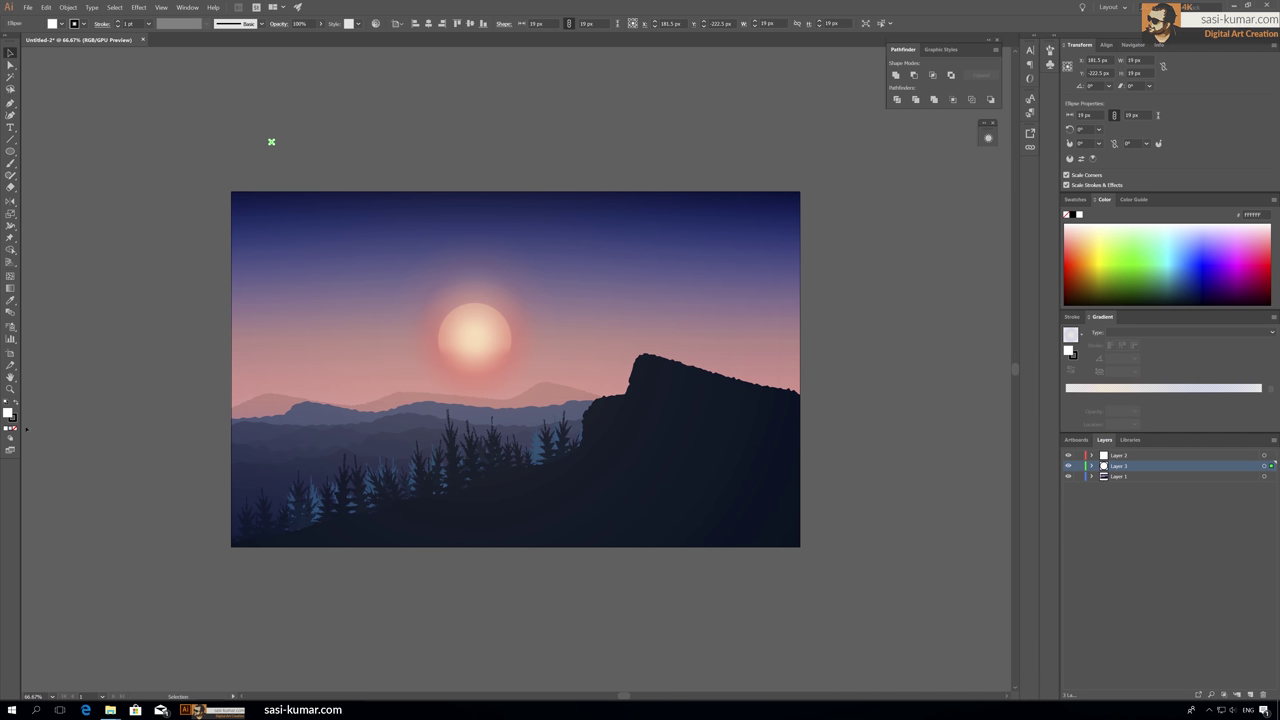
key("ctrl+plus")
key("ctrl+plus")
key("ctrl+plus")
key("ctrl+plus")
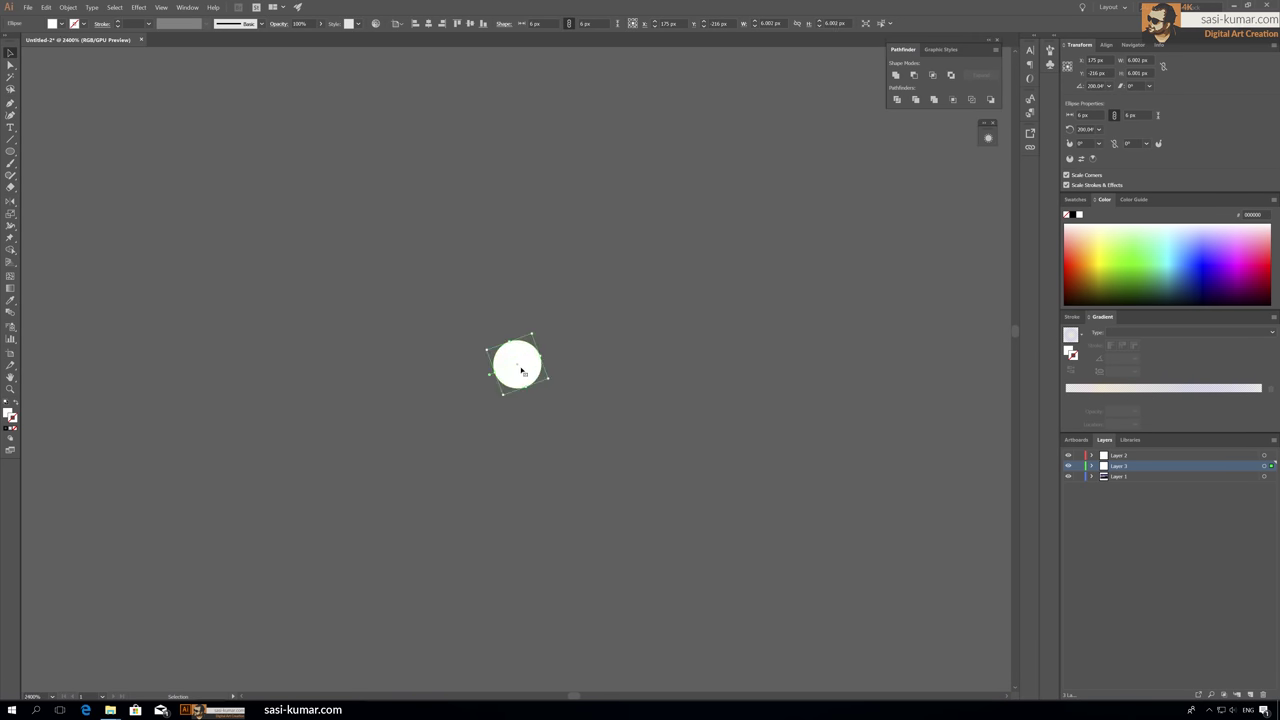
key("ctrl+minus")
key("ctrl+minus")
key("ctrl+minus")
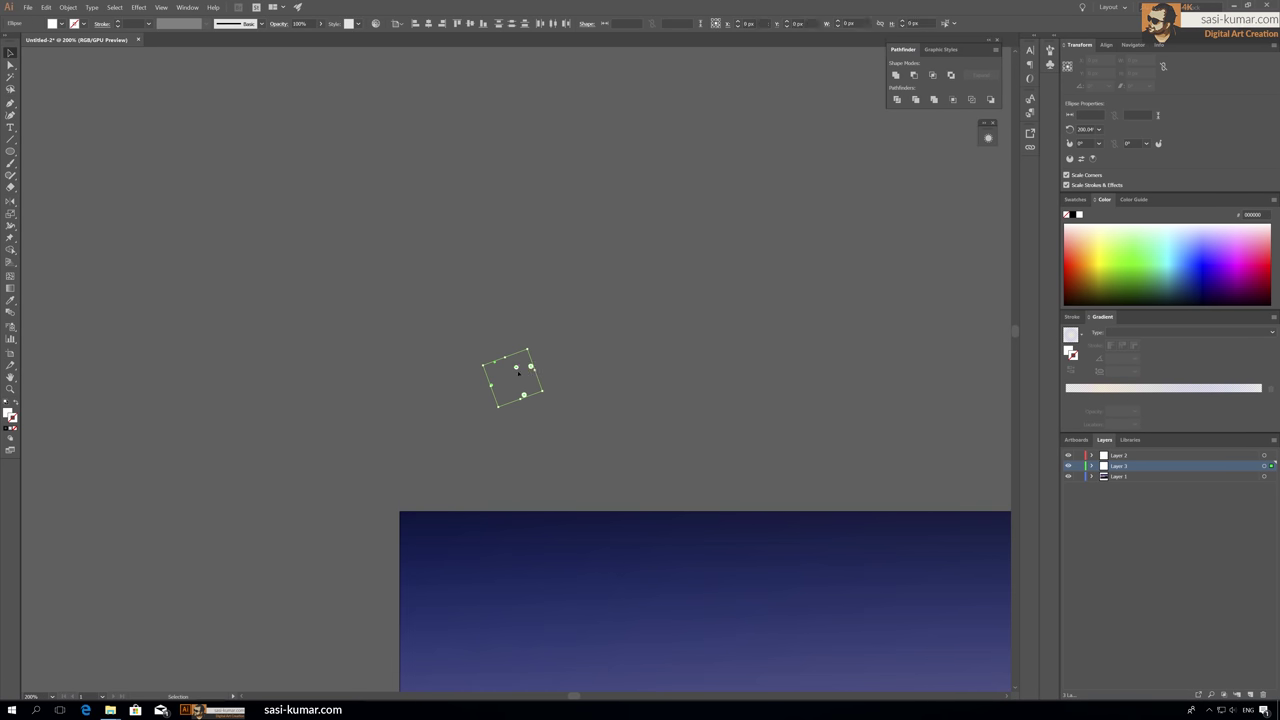
key("ctrl+z")
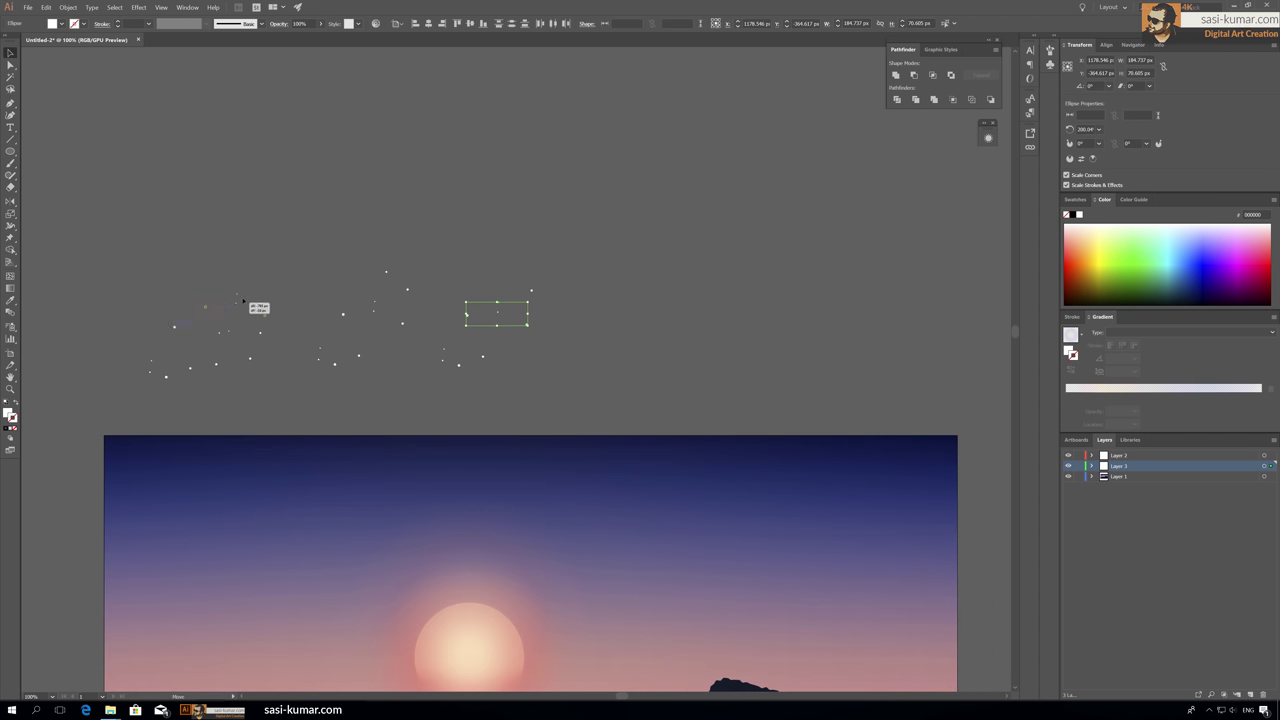
key("ctrl+minus")
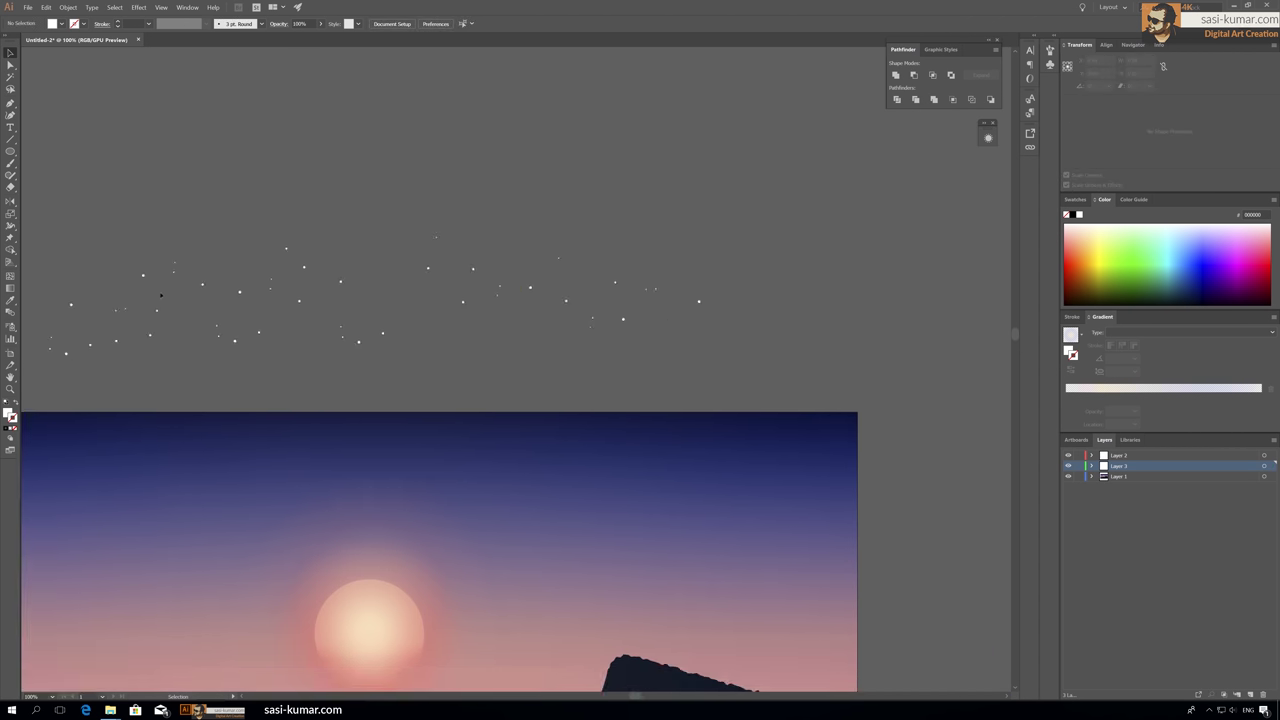
left_click_drag(279, 234, 590, 335)
mouse_move(474, 291)
left_mouse_down()
mouse_move(458, 381)
mouse_move(743, 443)
left_mouse_up()
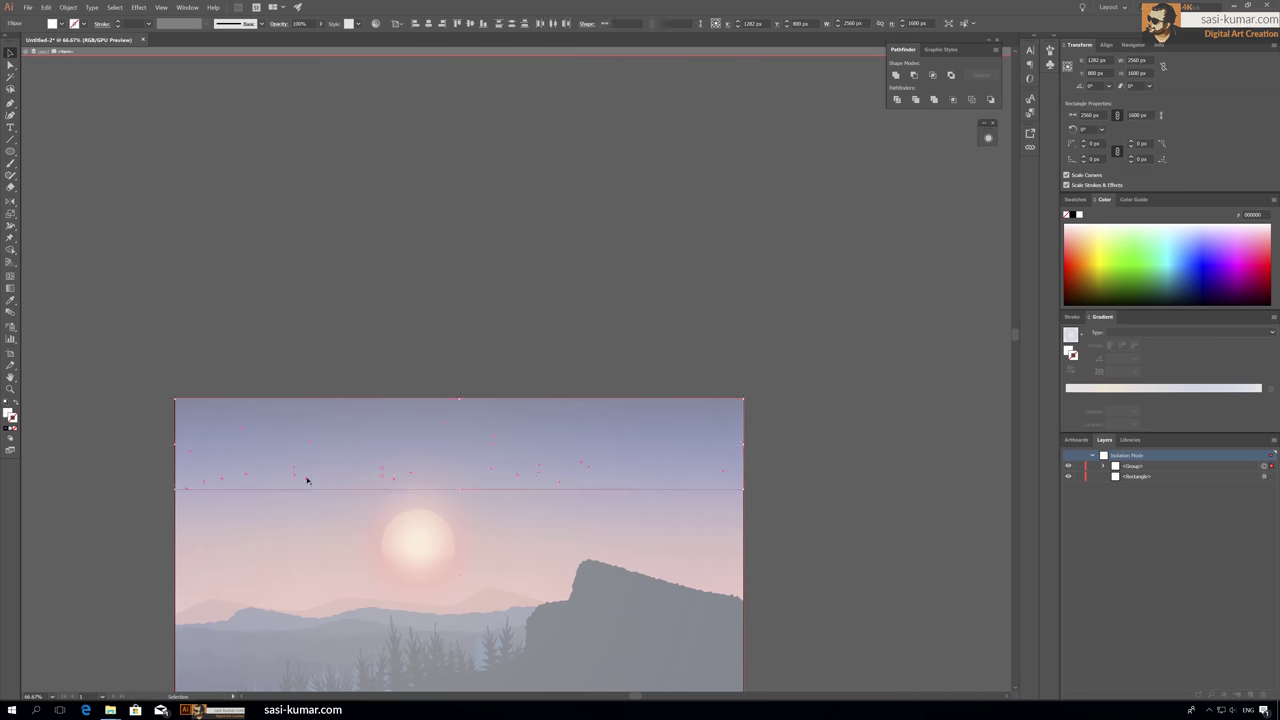
Step: Move the star group up above the artboard
double_click(331, 346)
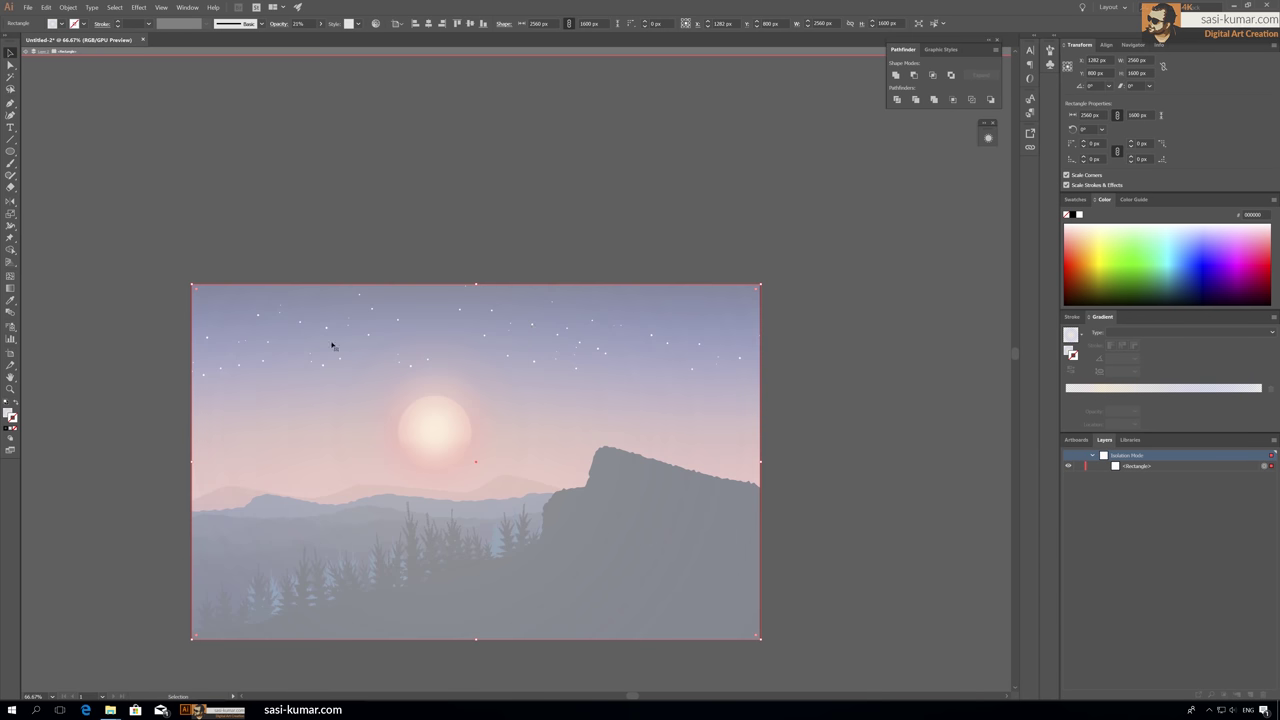
key("Escape")
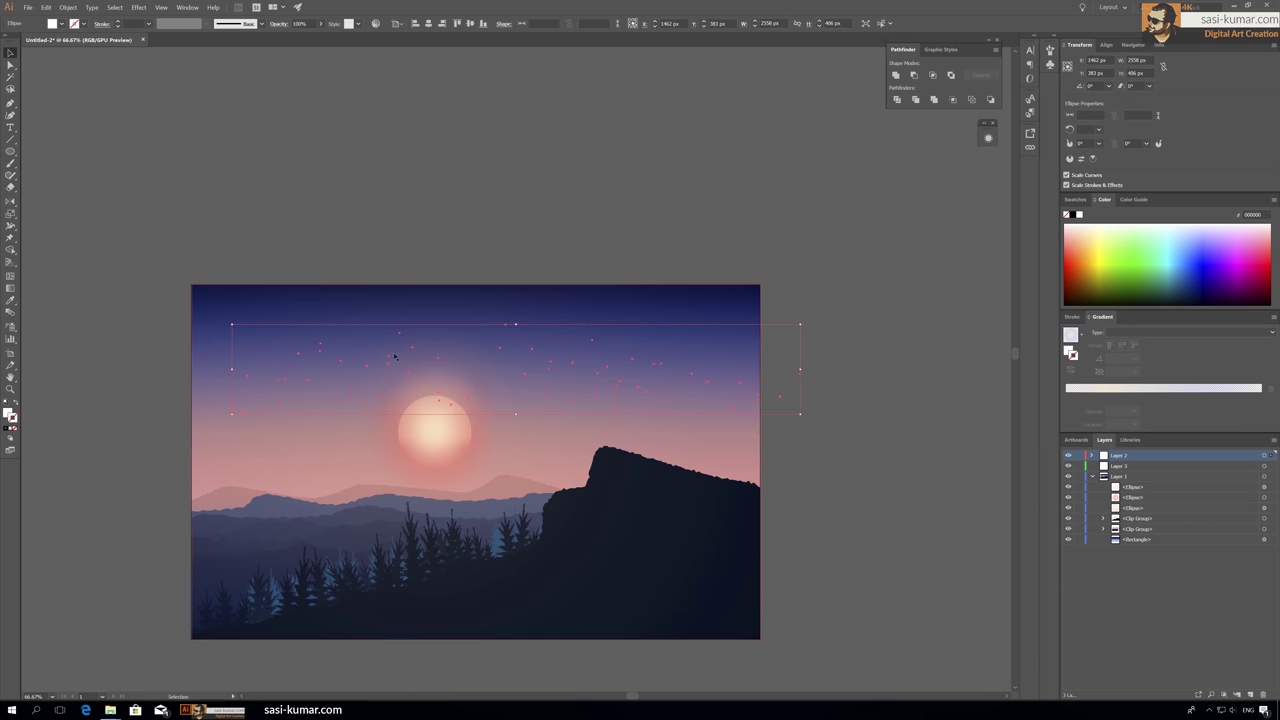
left_click_drag(534, 407, 546, 237)
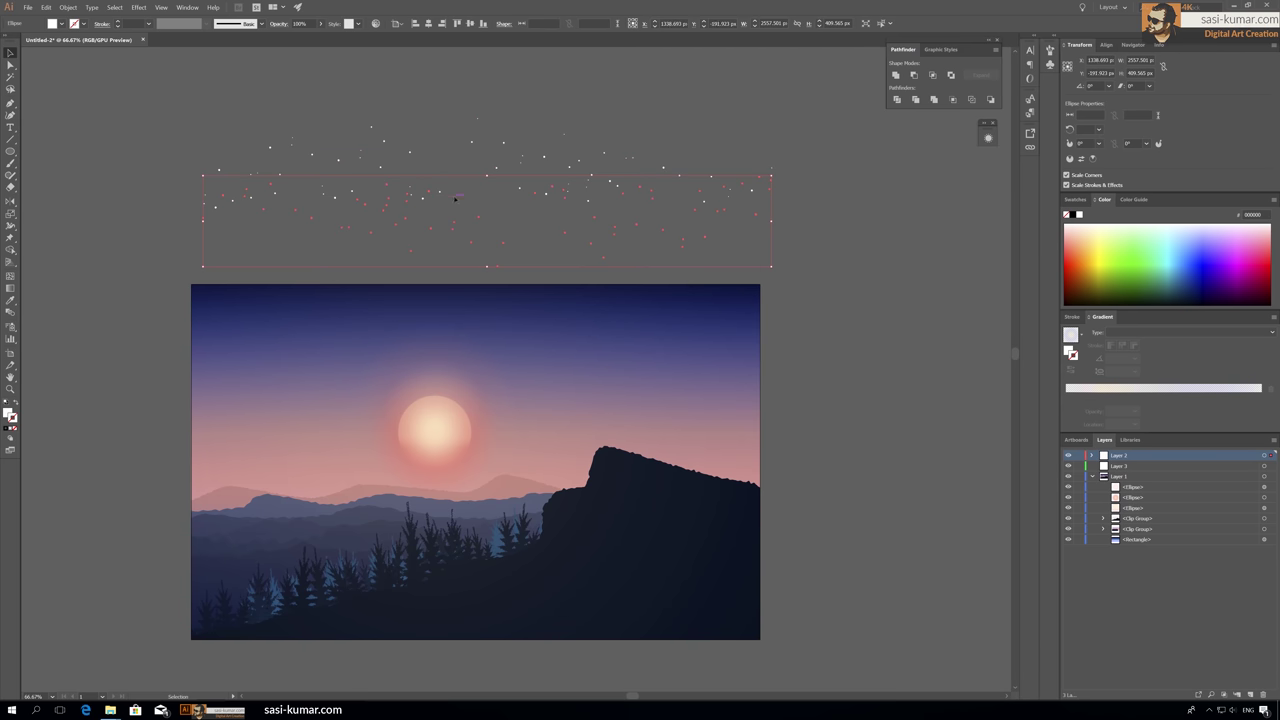
left_click_drag(235, 285, 362, 226)
left_click(211, 168)
Step: Cut the stars, paste them in front on Layer 1, and drag them into the sky
left_click_drag(213, 168, 483, 276)
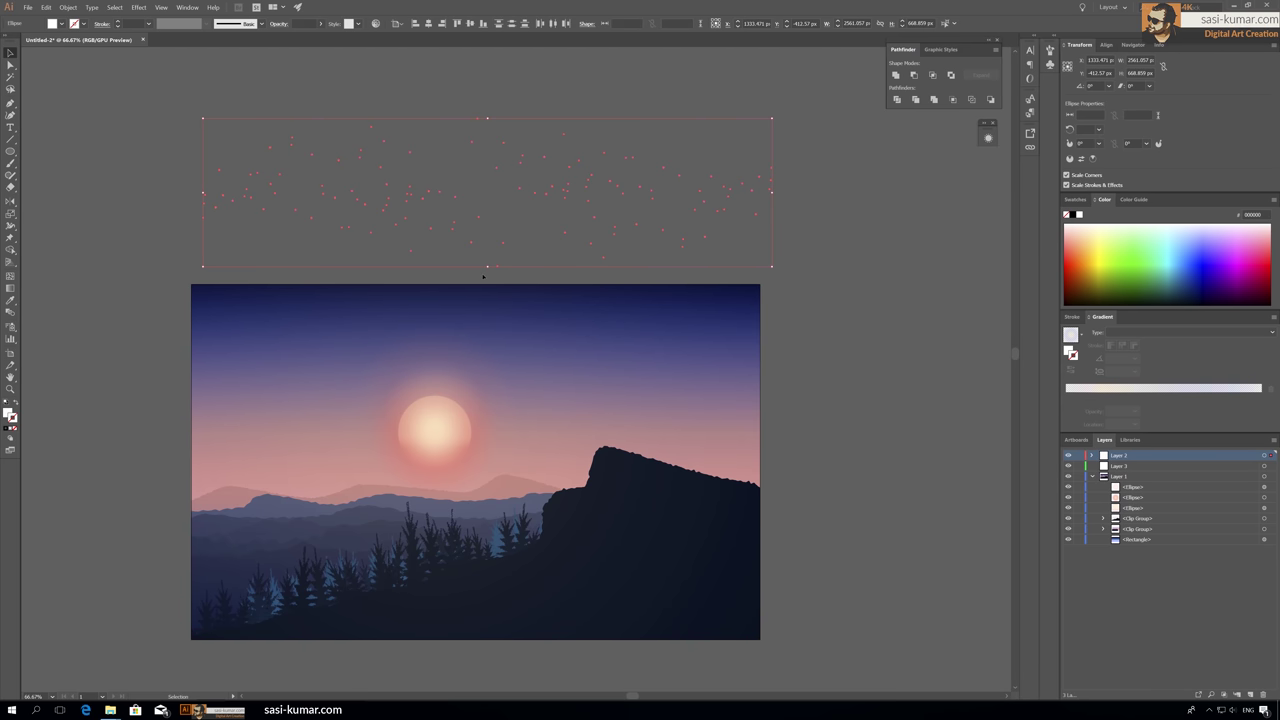
key("ctrl+x")
left_click(601, 388)
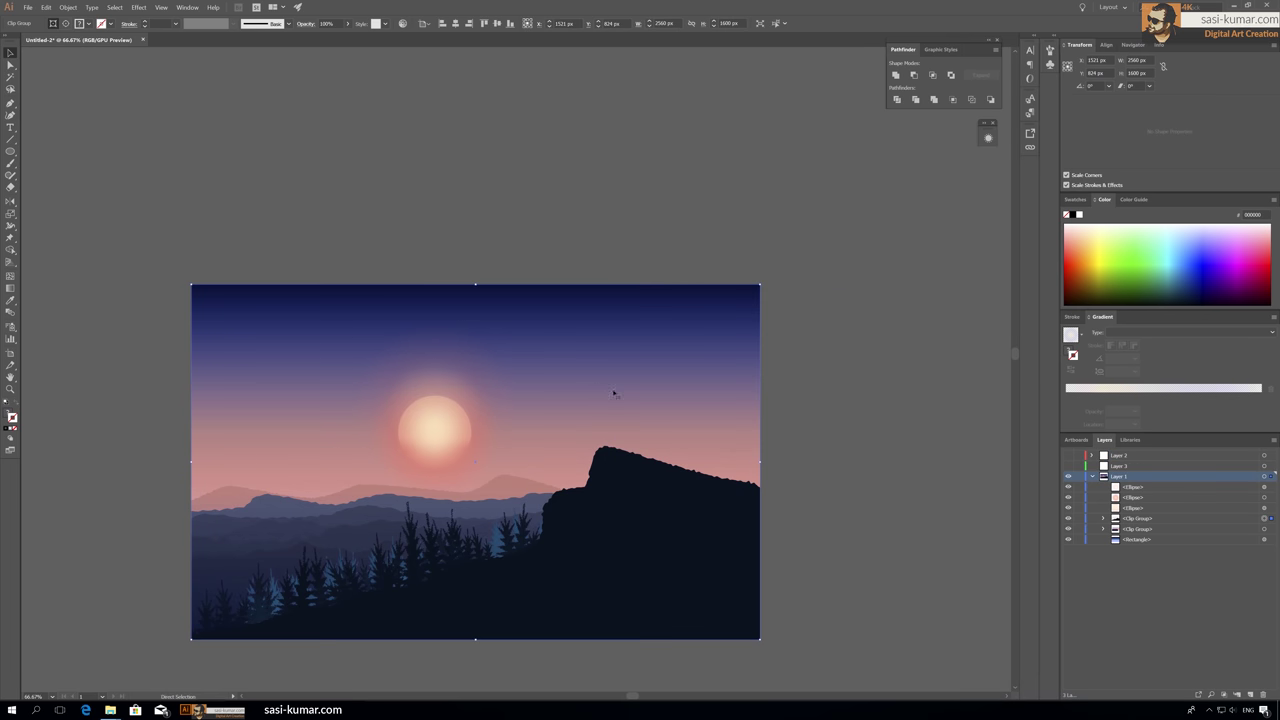
key("ctrl+f")
left_click_drag(601, 388, 523, 357)
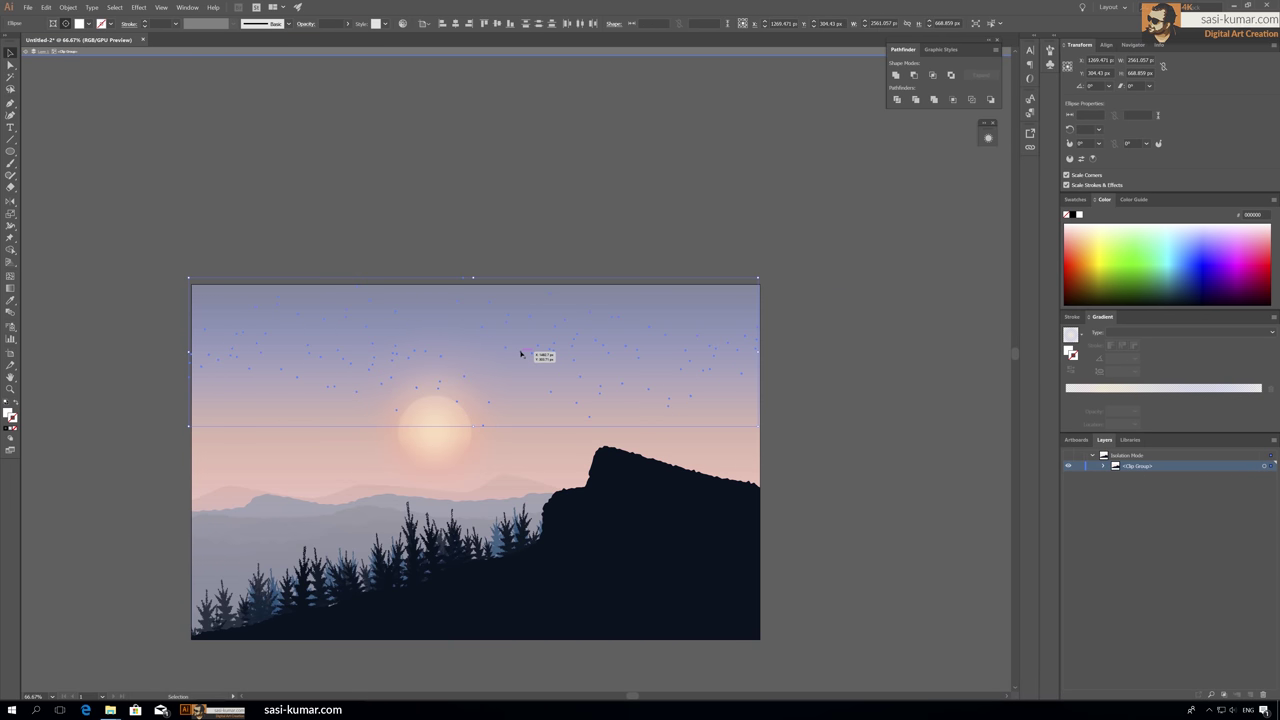
left_click(944, 384)
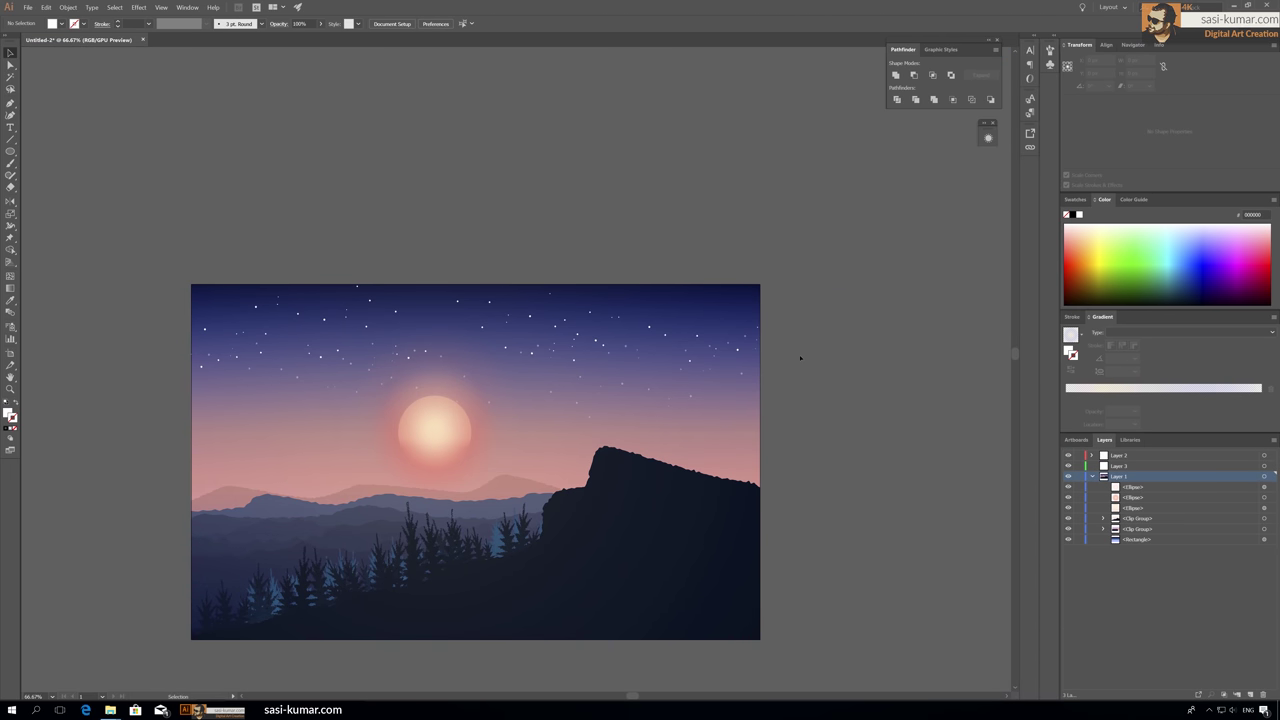
Step: Inspect the overlay, sun glow and background group at 100% zoom
left_click(466, 409)
left_click(463, 428)
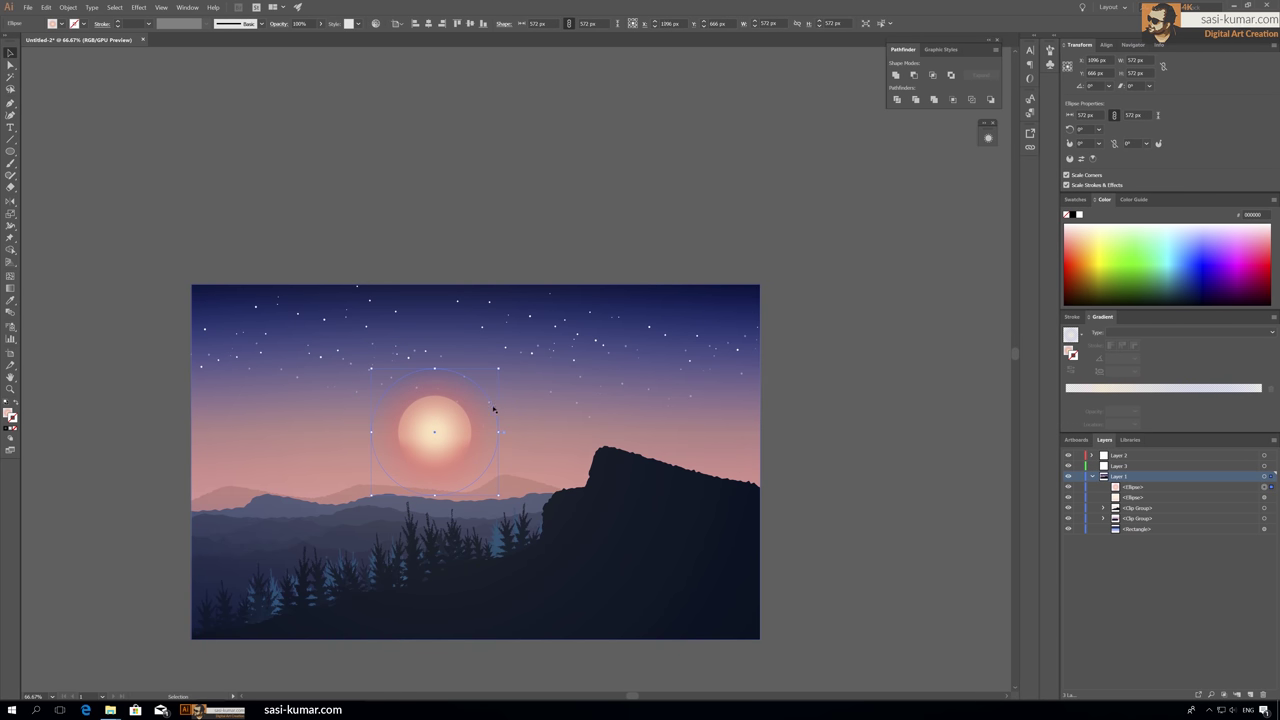
key("a")
key("ctrl+1")
left_click(368, 98)
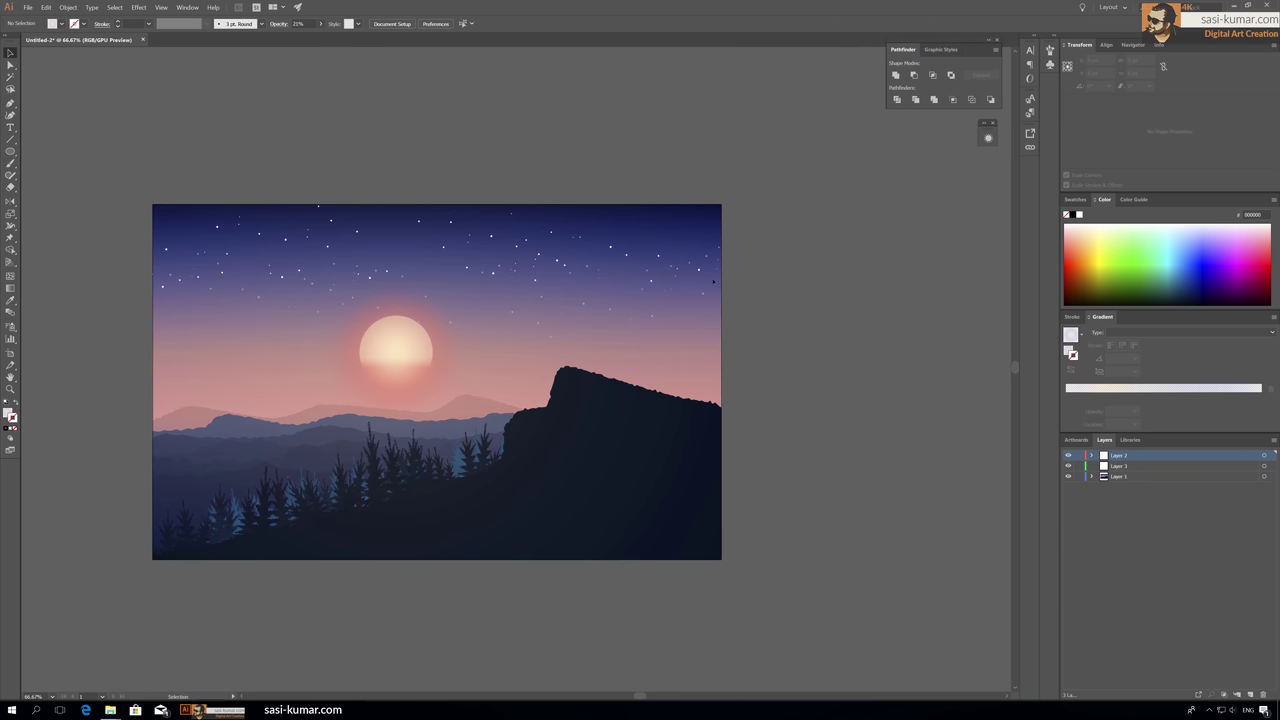
double_click(765, 280)
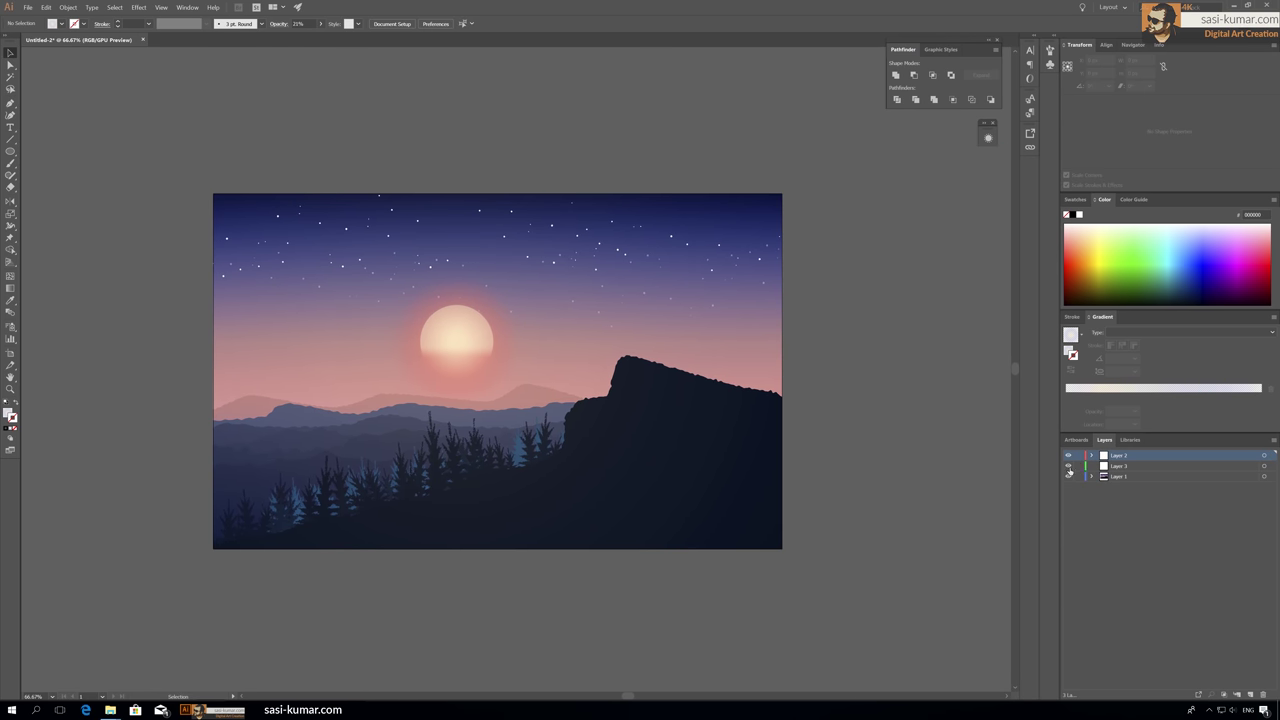
double_click(876, 443)
Step: Try recolouring the trees toward yellow in the Color Picker
left_click(520, 445)
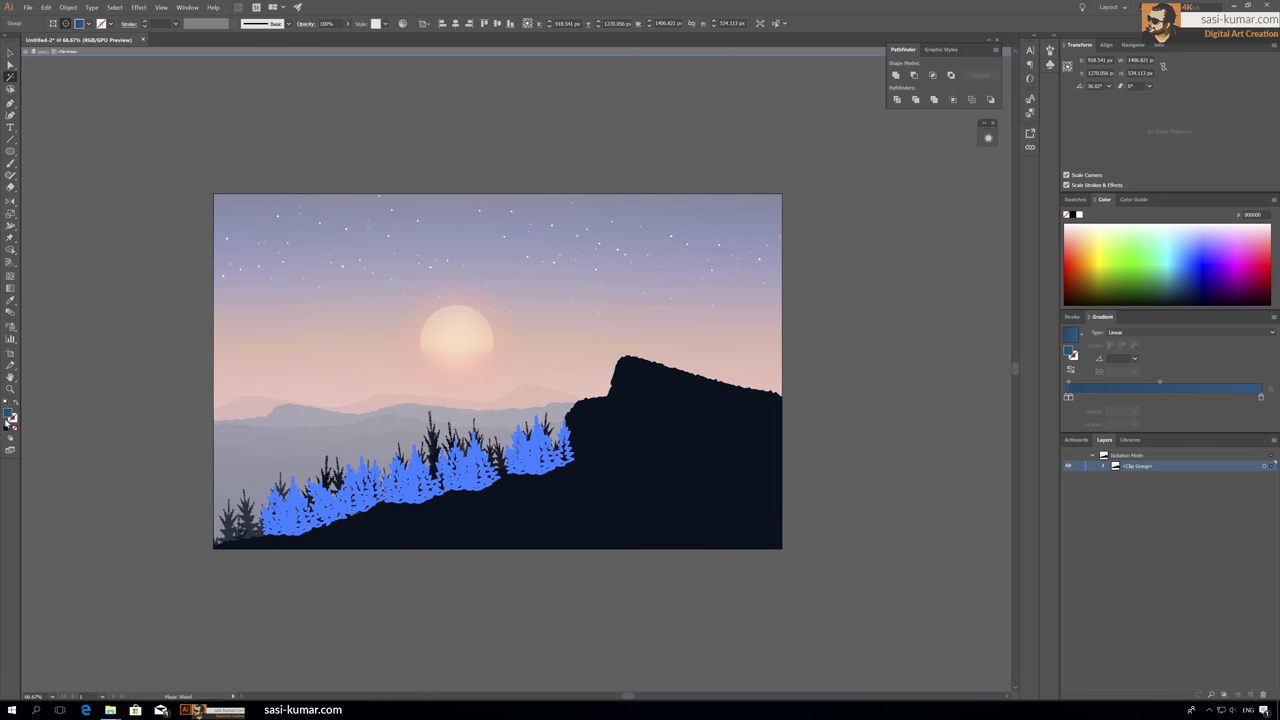
double_click(10, 415)
left_click_drag(664, 300, 673, 317)
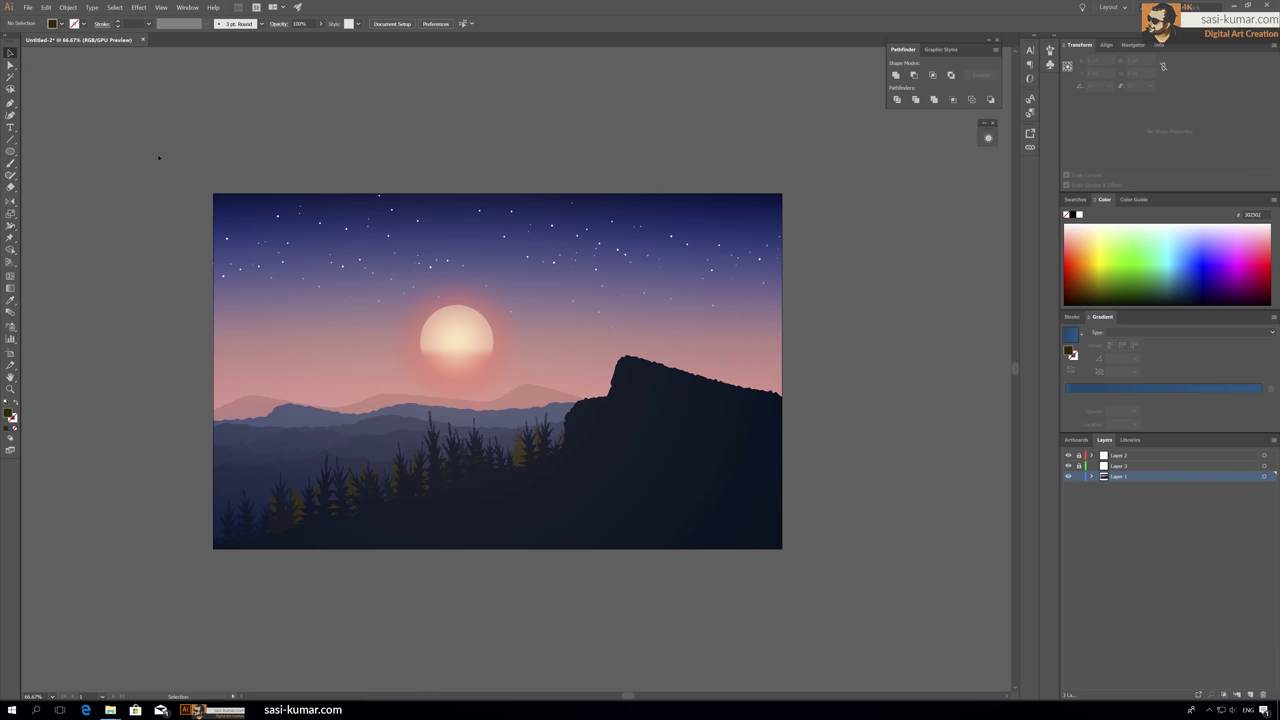
left_click(758, 208)
Step: Undo the tree recolour so they keep their original dark fill, then deselect
key("y")
left_click(518, 449)
left_click(484, 331)
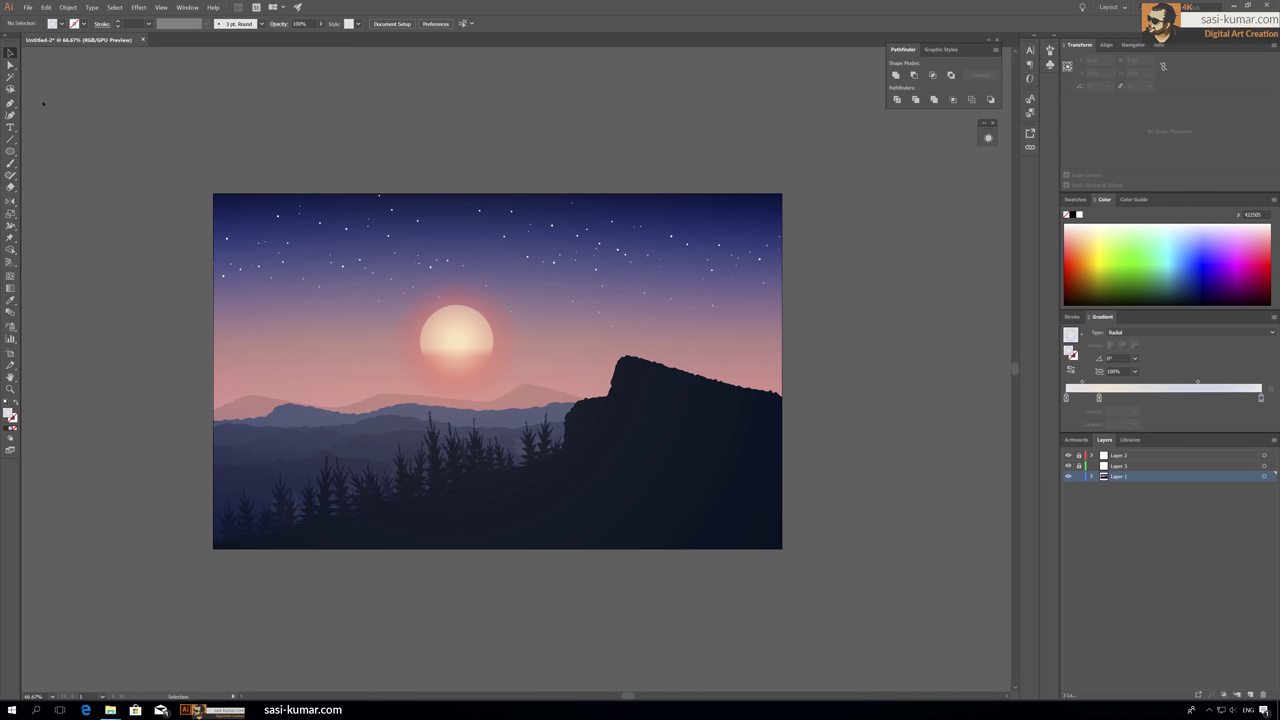
key("ctrl+z")
double_click(10, 415)
left_click(757, 222)
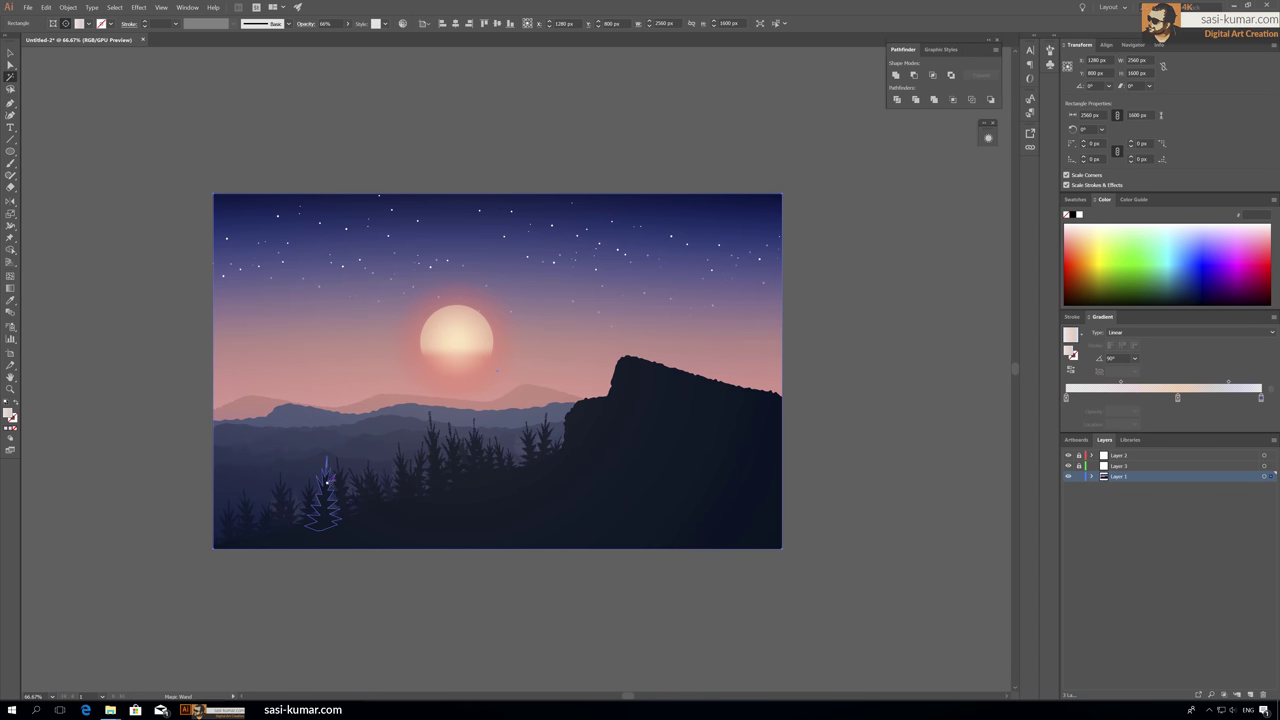
left_click(10, 53)
left_click(125, 98)
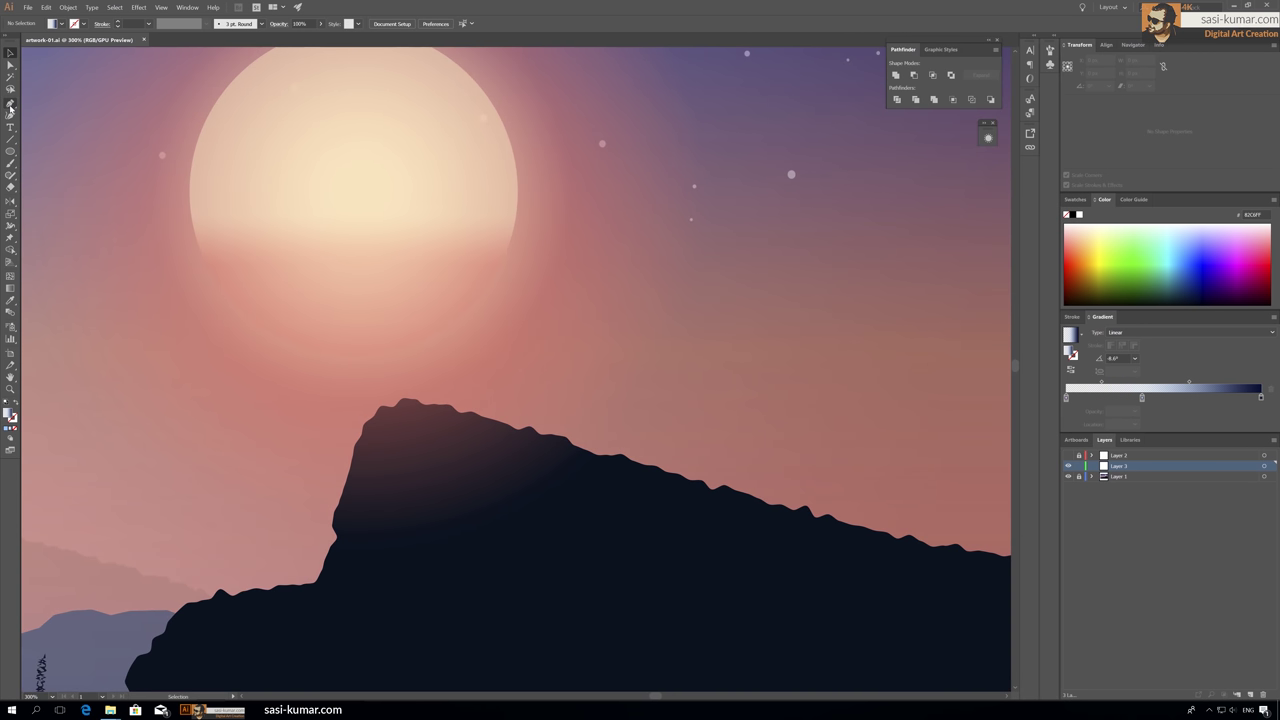
Step: Draw the wolf's head-and-body outline with the Pen tool, closing it along the left edge
key("ctrl+plus")
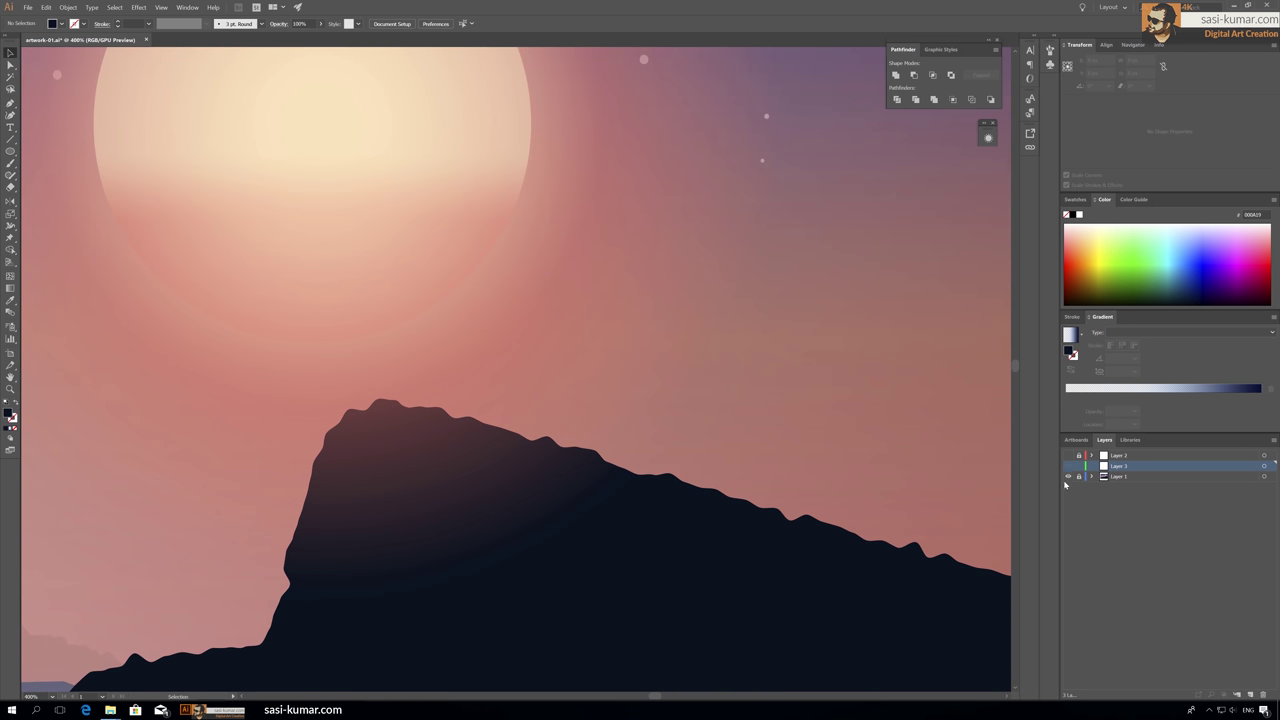
scroll(648, 451, "up", 1)
scroll(672, 441, "right", 2)
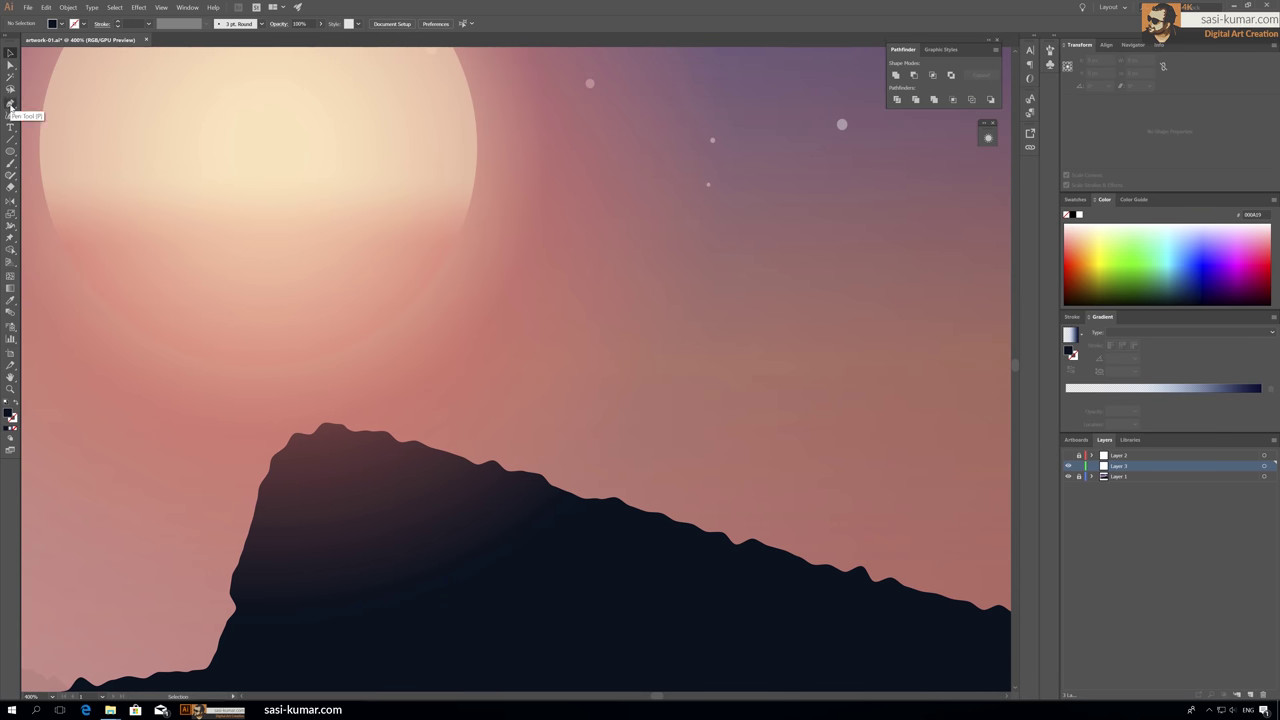
left_click_drag(263, 227, 287, 240)
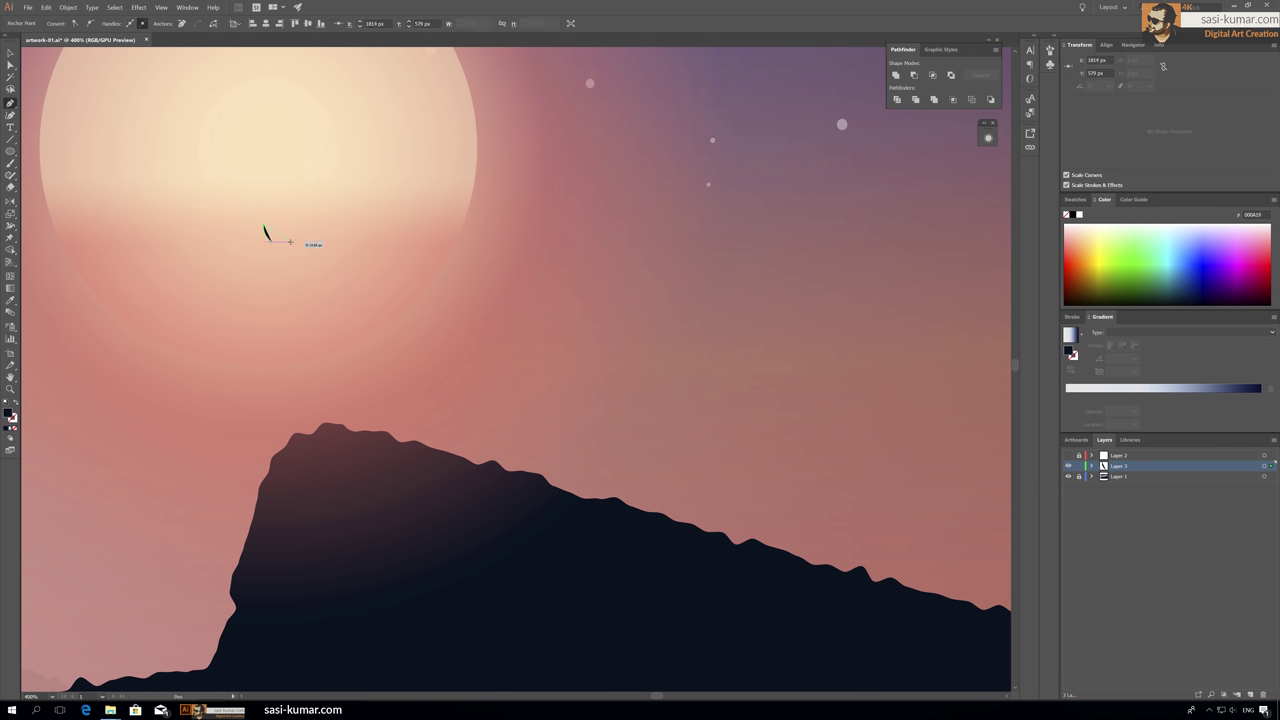
scroll(295, 238, "up", 6)
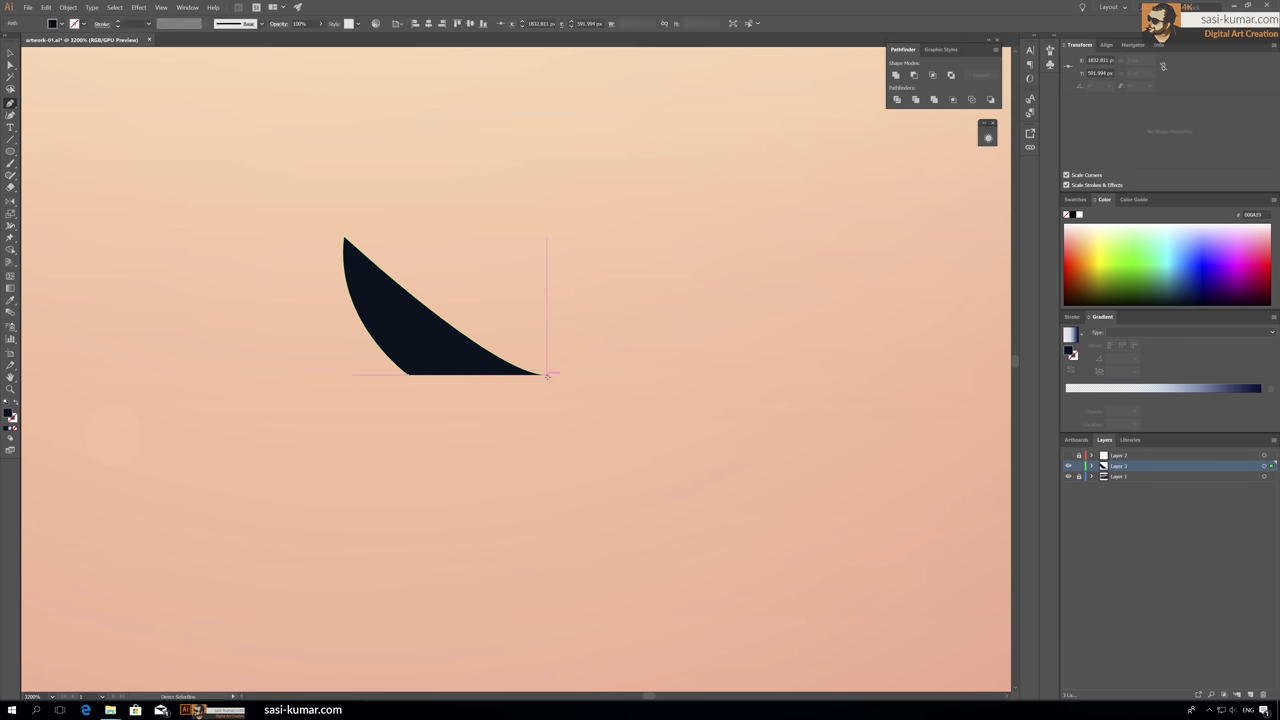
left_click(604, 385)
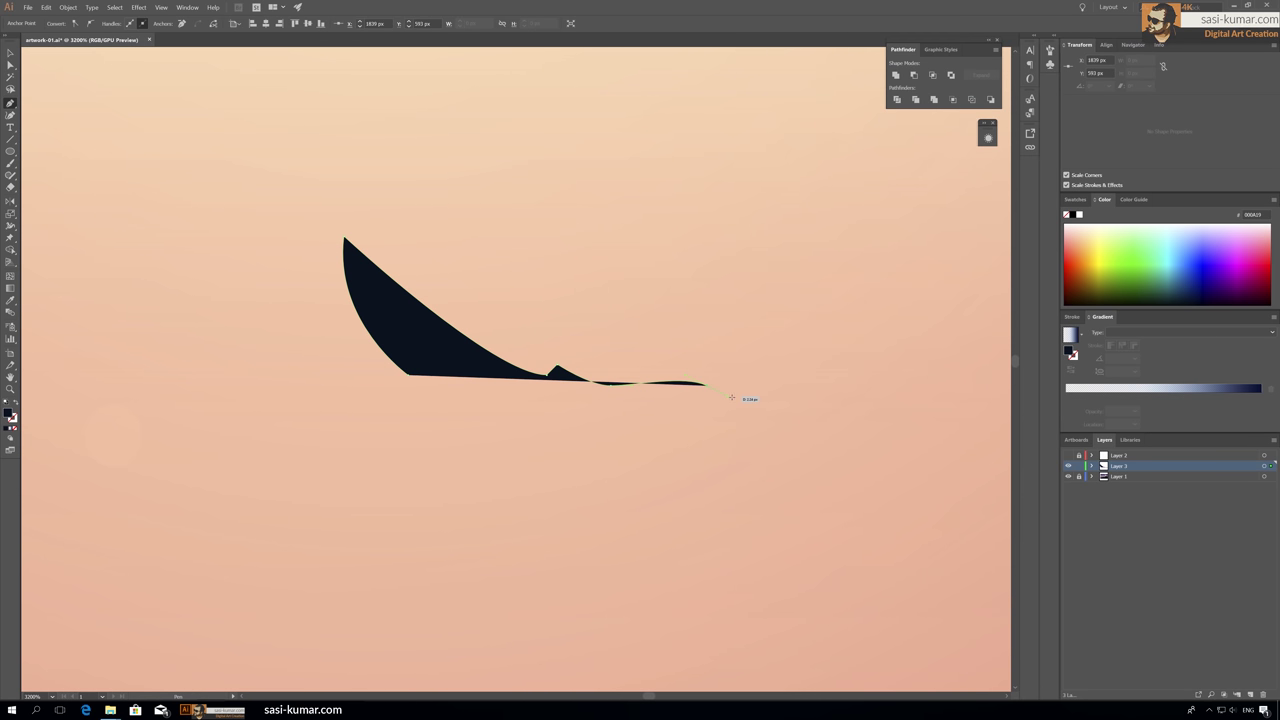
scroll(590, 437, "down", 4)
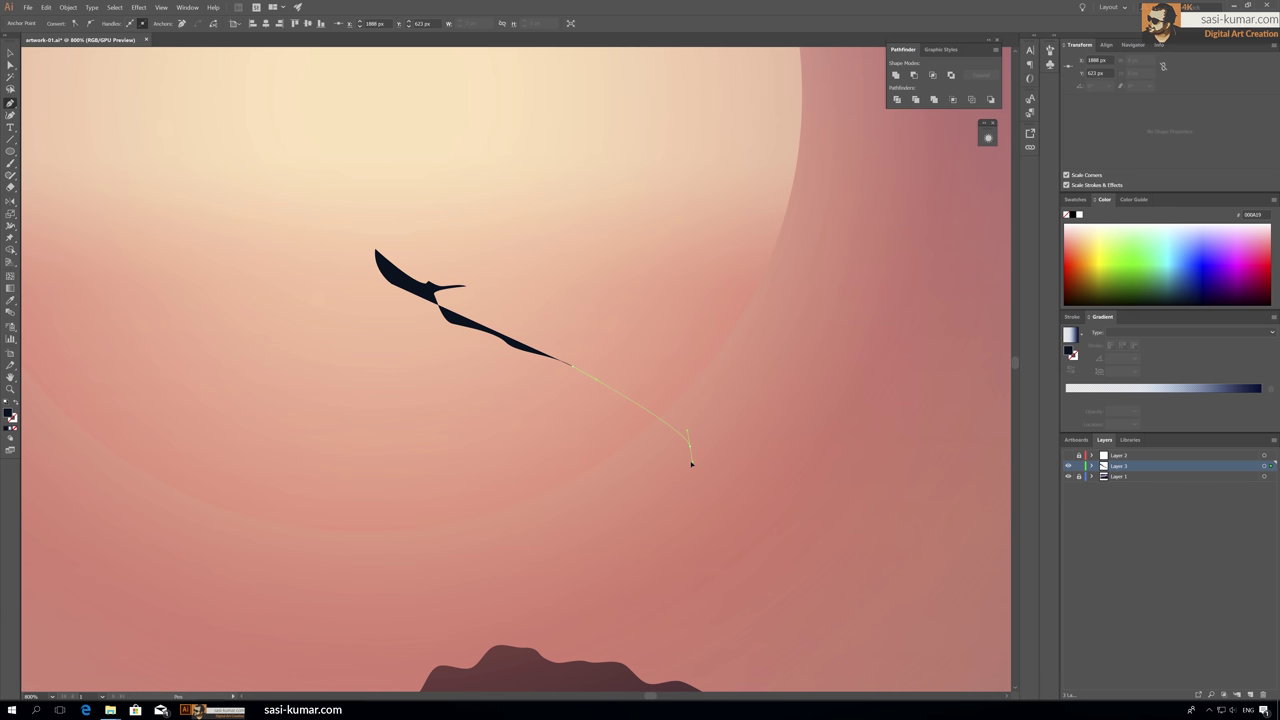
left_click_drag(690, 463, 692, 470)
left_click_drag(670, 538, 625, 537)
left_click_drag(550, 457, 566, 478)
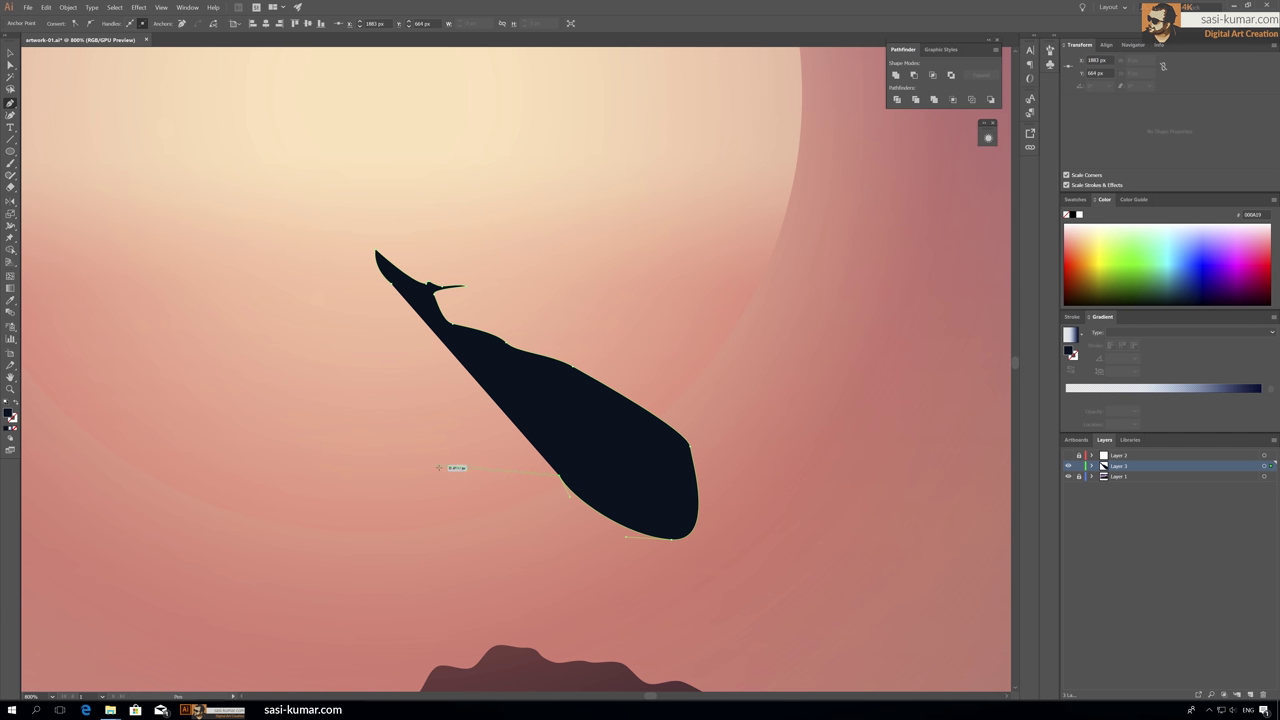
left_click_drag(452, 470, 366, 393)
left_click_drag(390, 300, 354, 280)
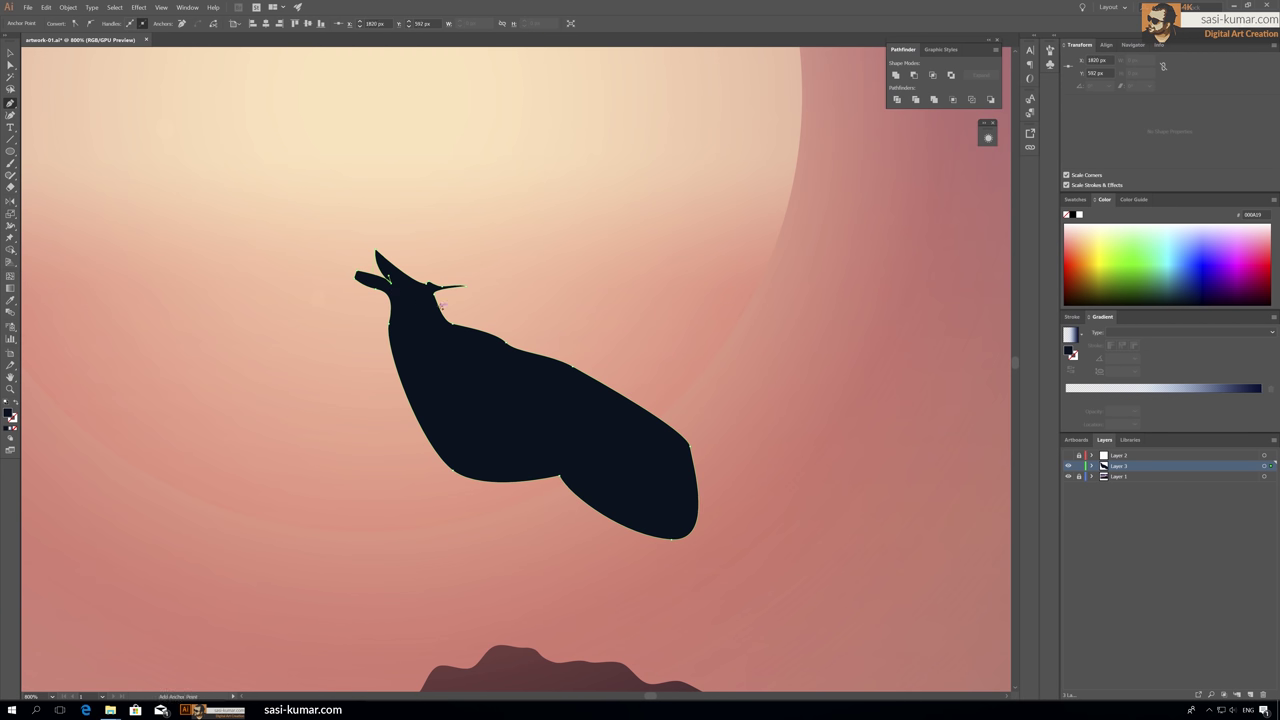
Step: Reshape the wolf's ears, the notch behind the head and the back of the head
key("a")
scroll(380, 280, "up", 5, "alt")
left_click_drag(517, 362, 468, 328)
left_click_drag(310, 283, 357, 266)
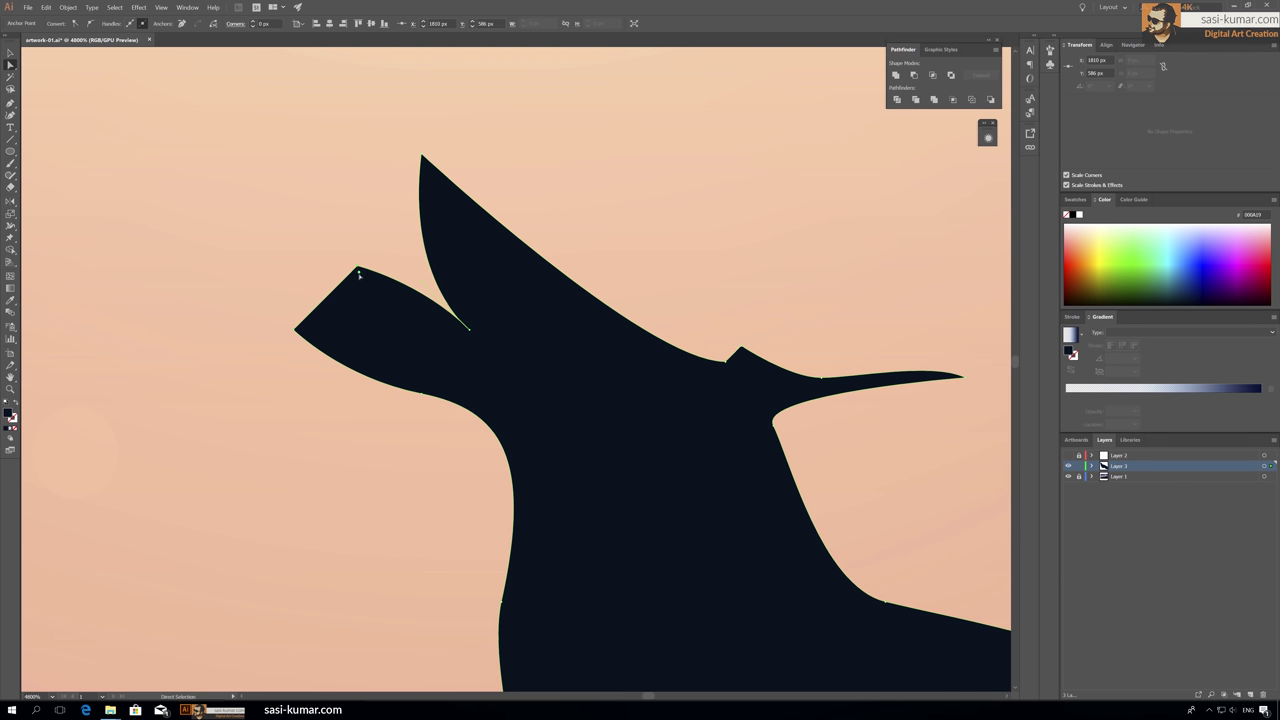
left_click_drag(308, 322, 357, 297)
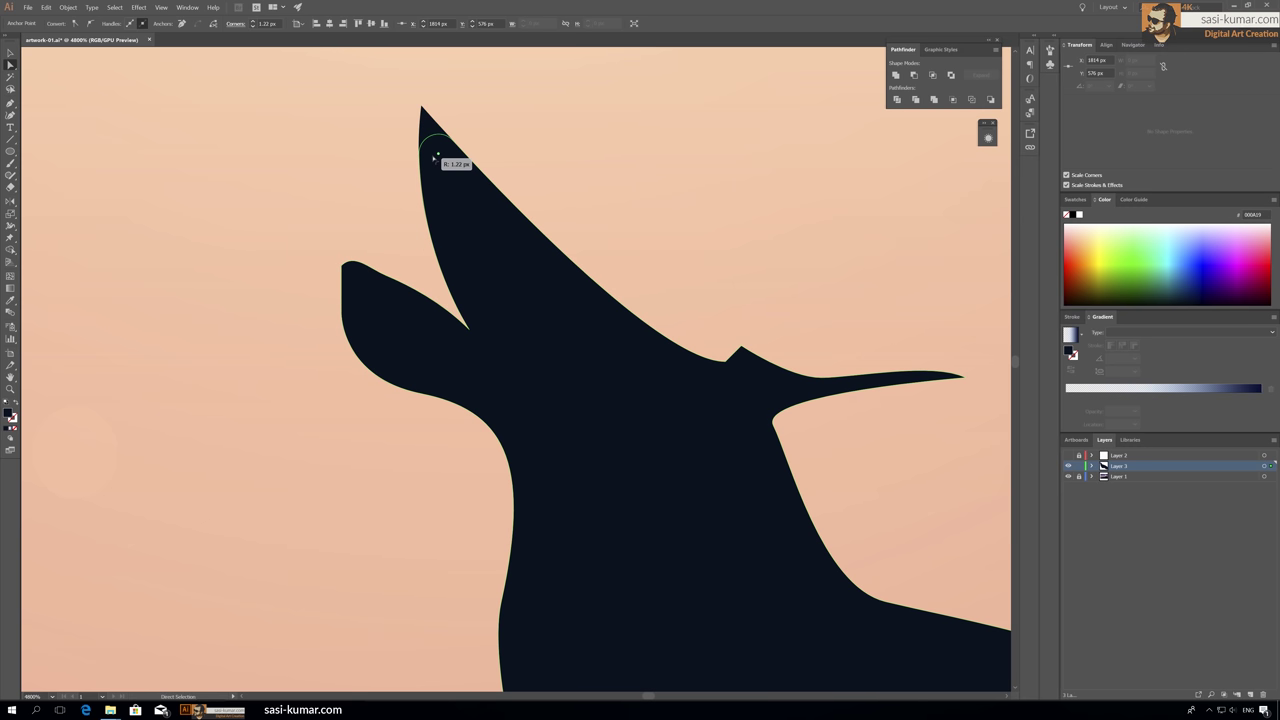
left_click_drag(443, 157, 455, 180)
left_click_drag(730, 358, 778, 360)
left_click_drag(643, 319, 643, 298)
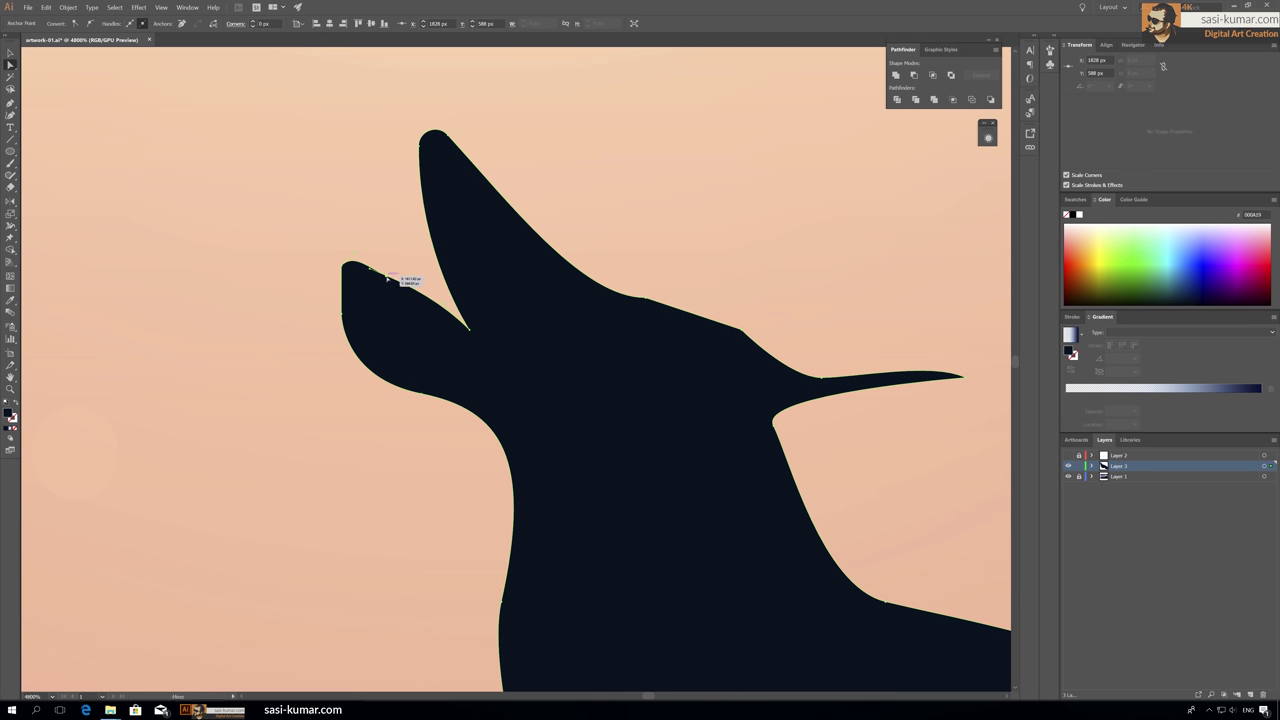
mouse_move(400, 284)
left_mouse_down()
mouse_move(412, 312)
mouse_move(405, 292)
left_mouse_up()
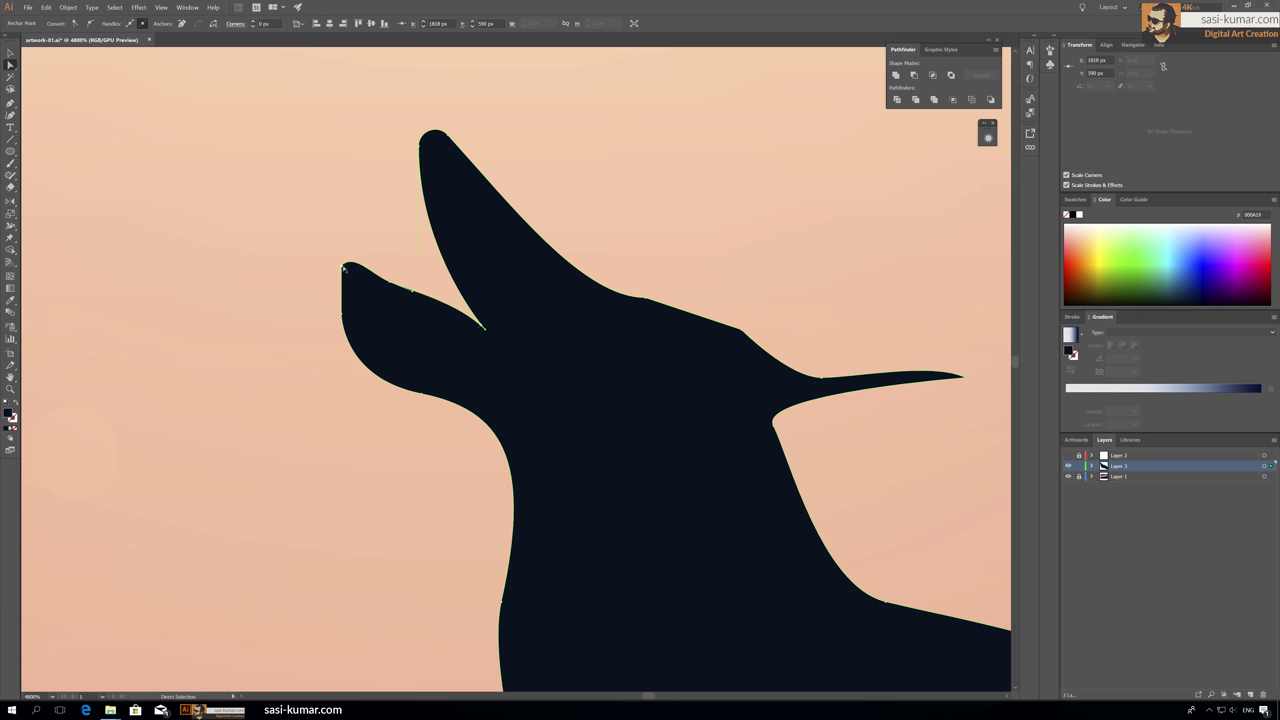
left_click_drag(343, 266, 330, 267)
Step: Curve the snout downward and reshape the wolf's neck contour
left_click(422, 396)
left_click_drag(666, 412, 366, 337)
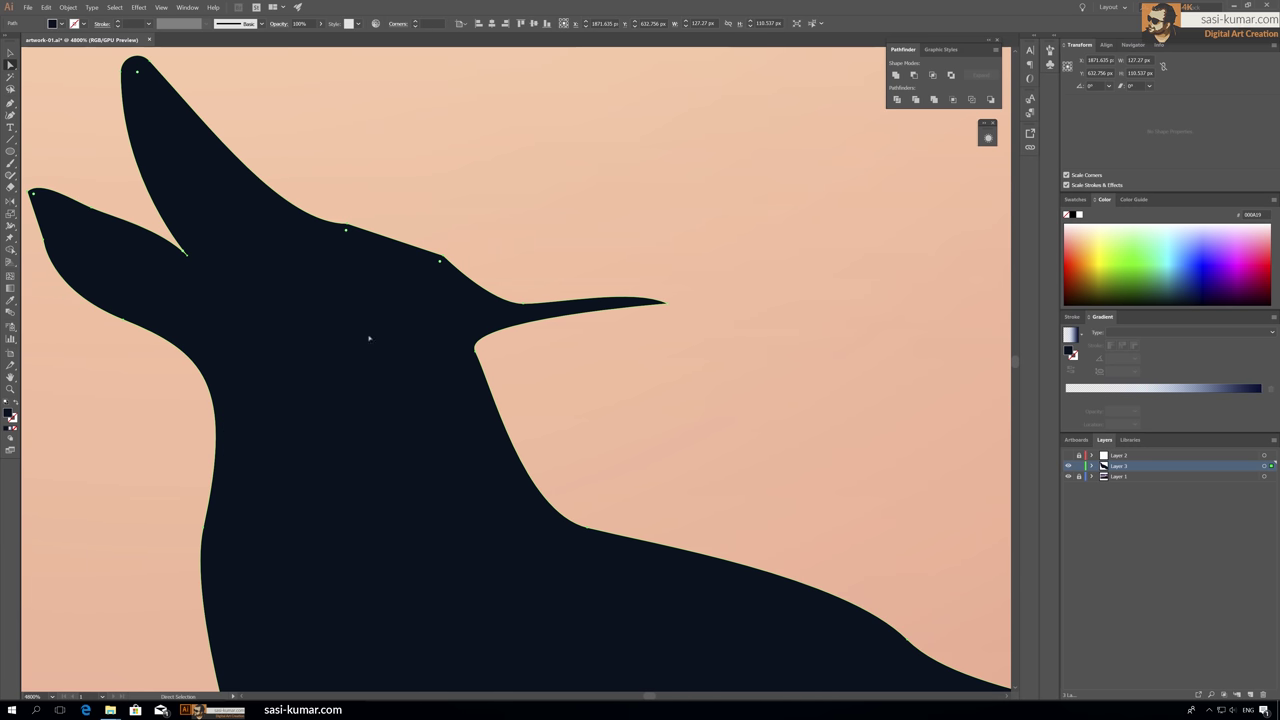
left_click(458, 380)
left_click_drag(663, 302, 686, 380)
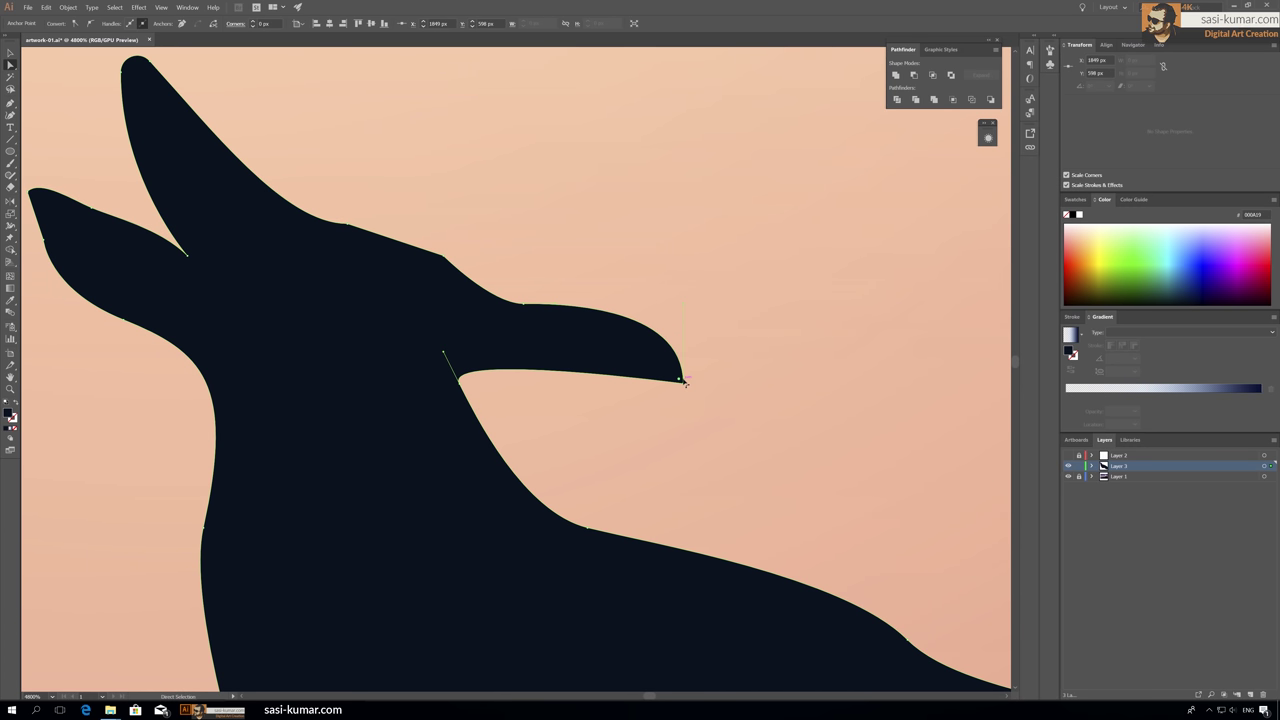
key("ctrl+minus")
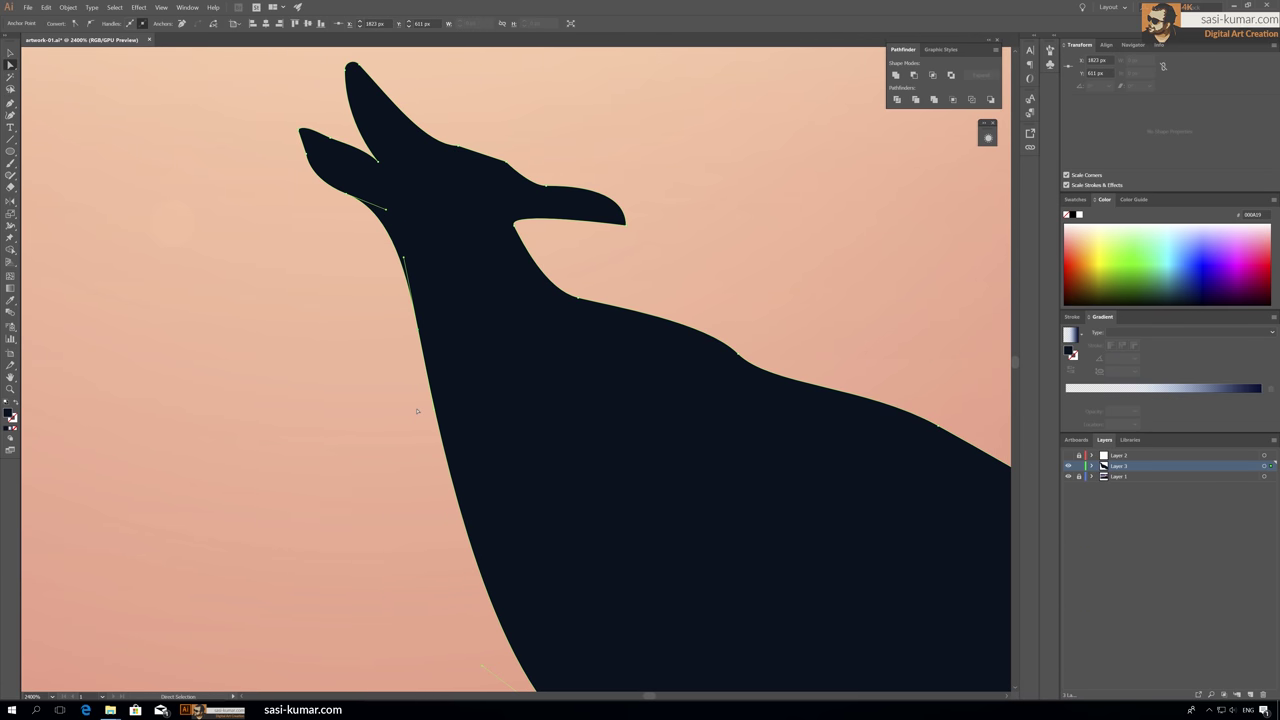
left_click_drag(378, 378, 477, 334)
key("ctrl+plus")
key("ctrl+plus")
key("ctrl+plus")
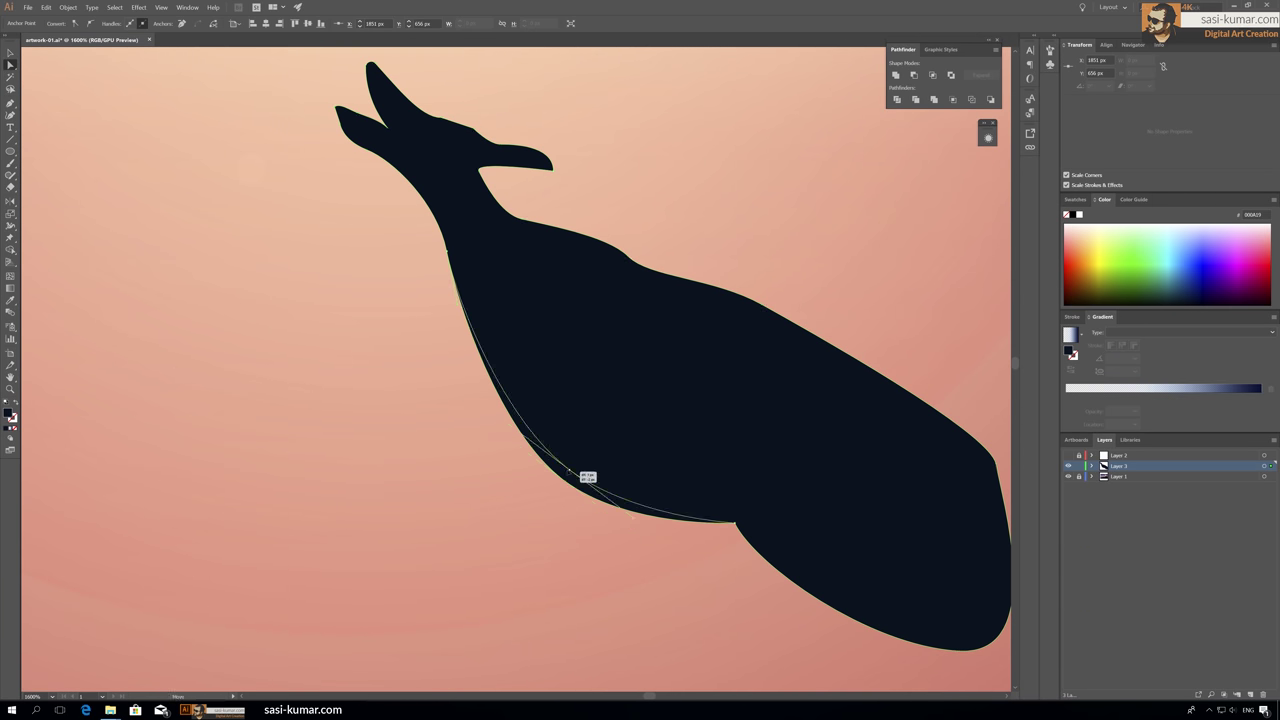
Step: Draw a new Pen path along the wolf's throat and outline
key("p")
left_click(456, 299)
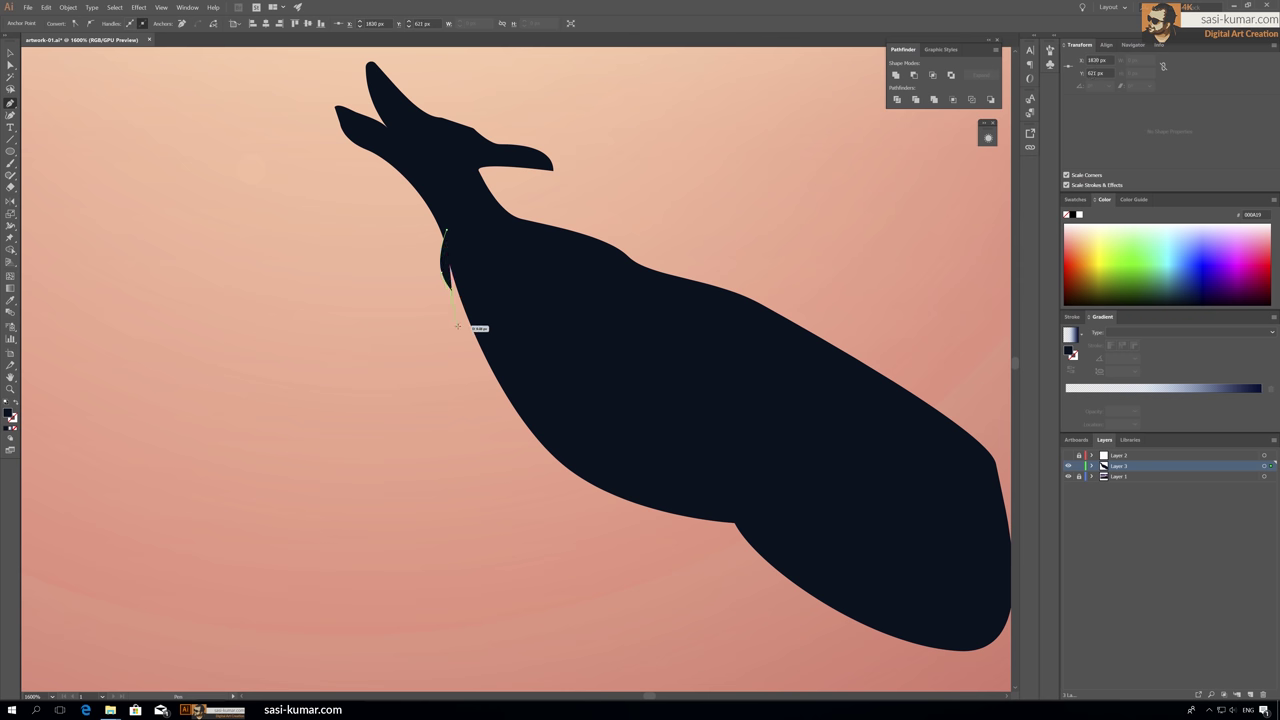
left_click(457, 326)
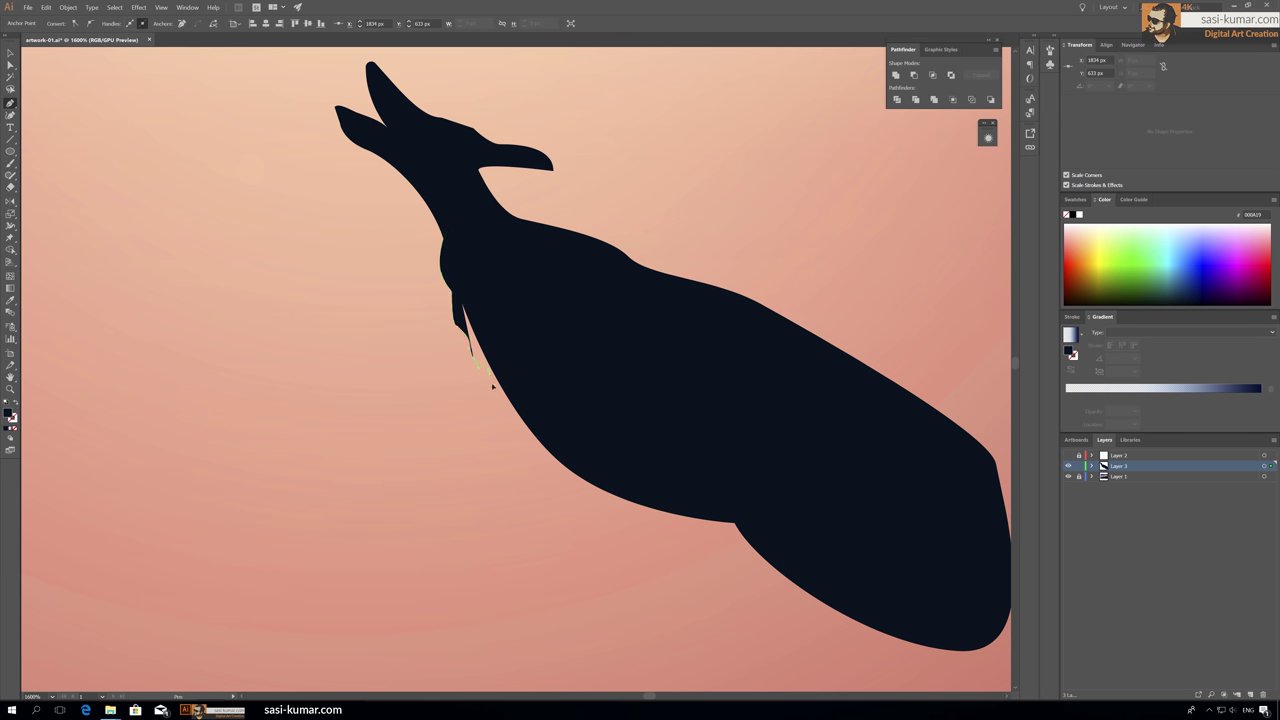
left_click(540, 457)
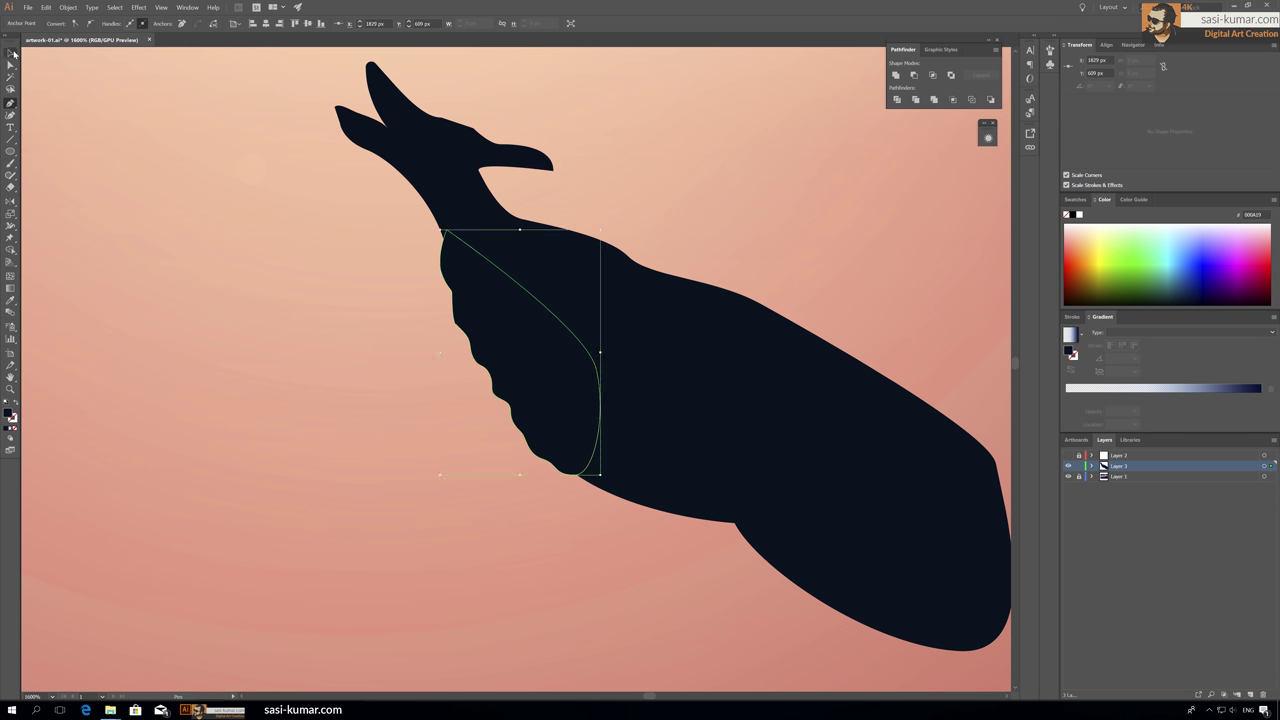
key("ctrl+minus")
Step: Reshape the back and rear, deleting the tail anchor to leave a straight rear edge
key("a")
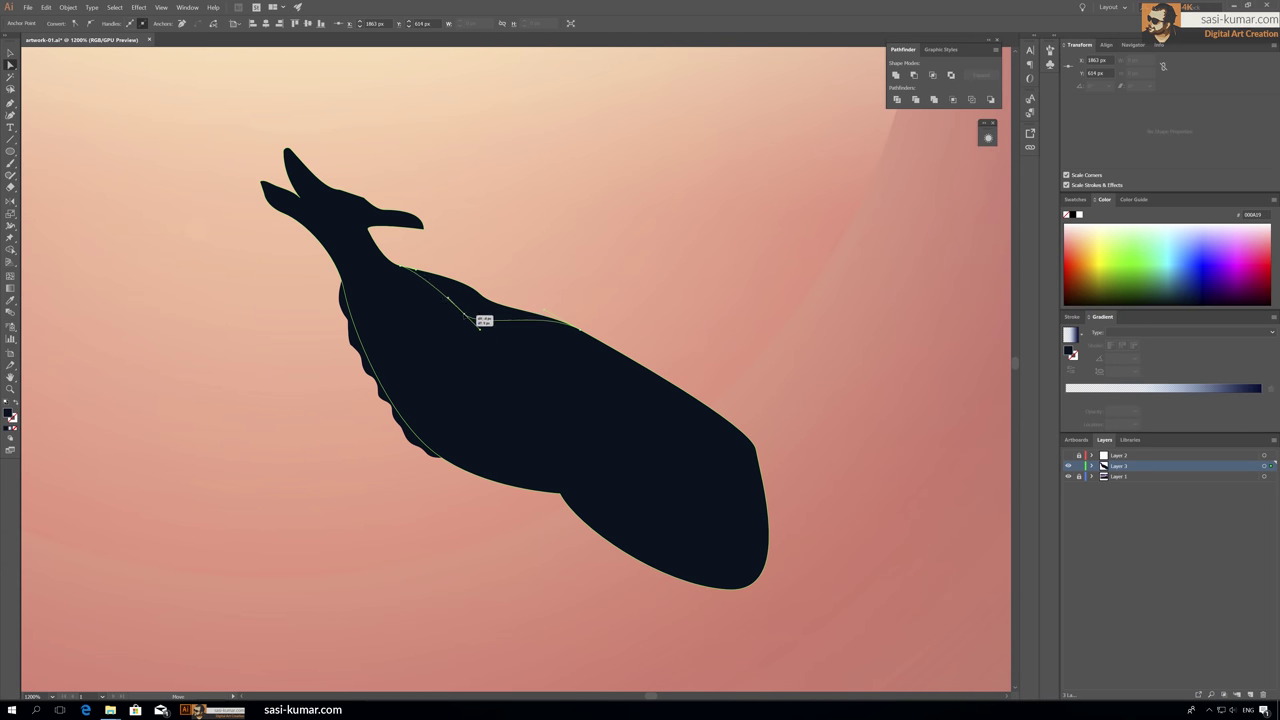
left_click_drag(480, 322, 463, 320)
left_click_drag(579, 333, 620, 389)
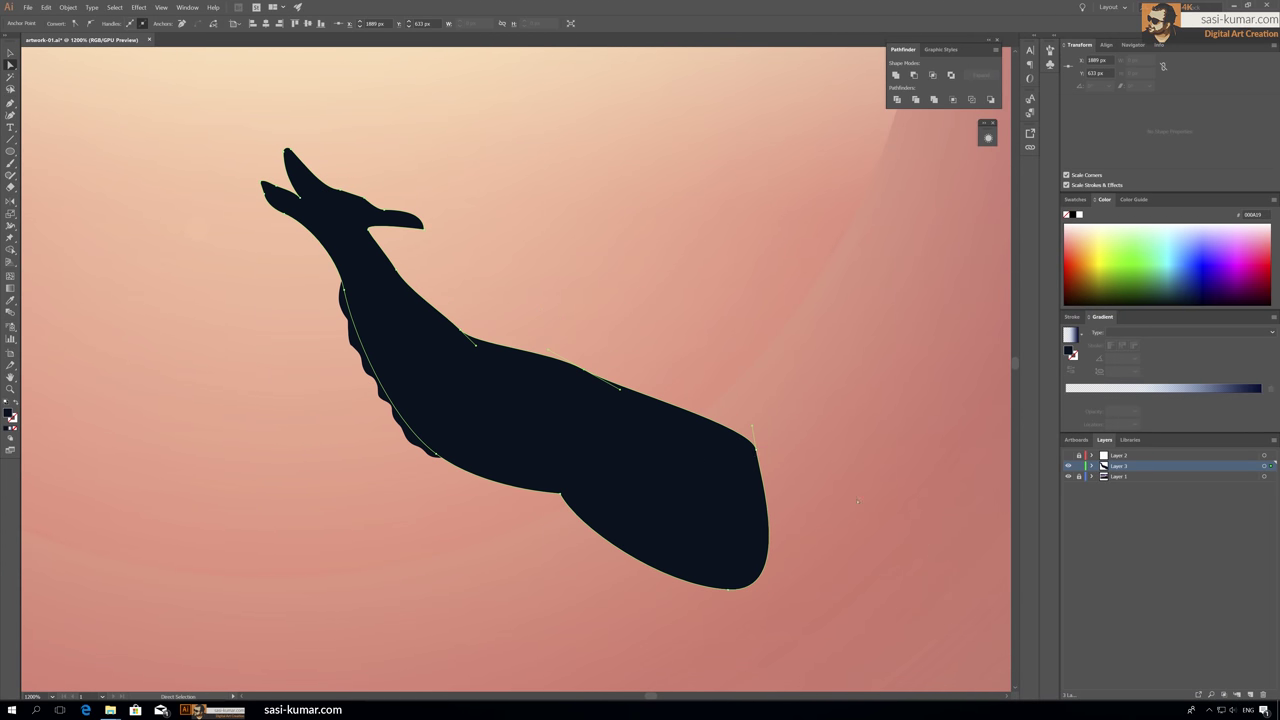
left_click_drag(757, 447, 640, 423)
key("Delete")
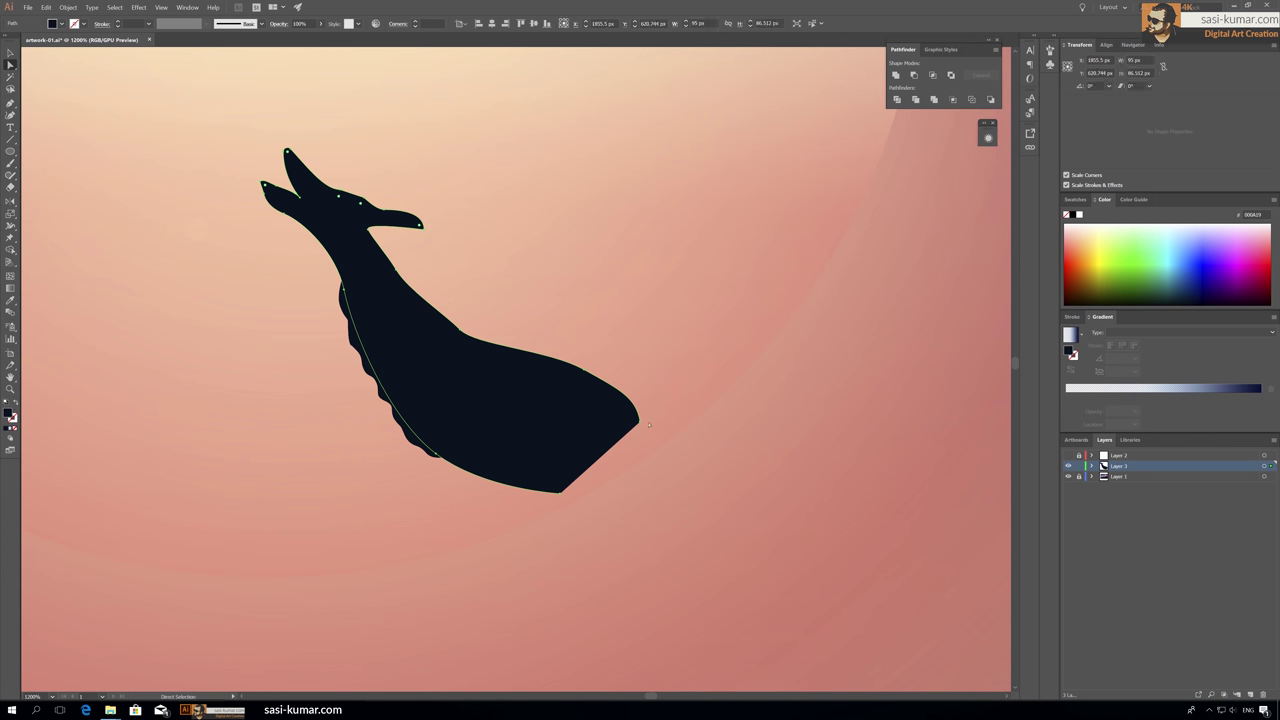
Step: Scale the wolf silhouette up above the cliff
scroll(374, 282, "down", 1)
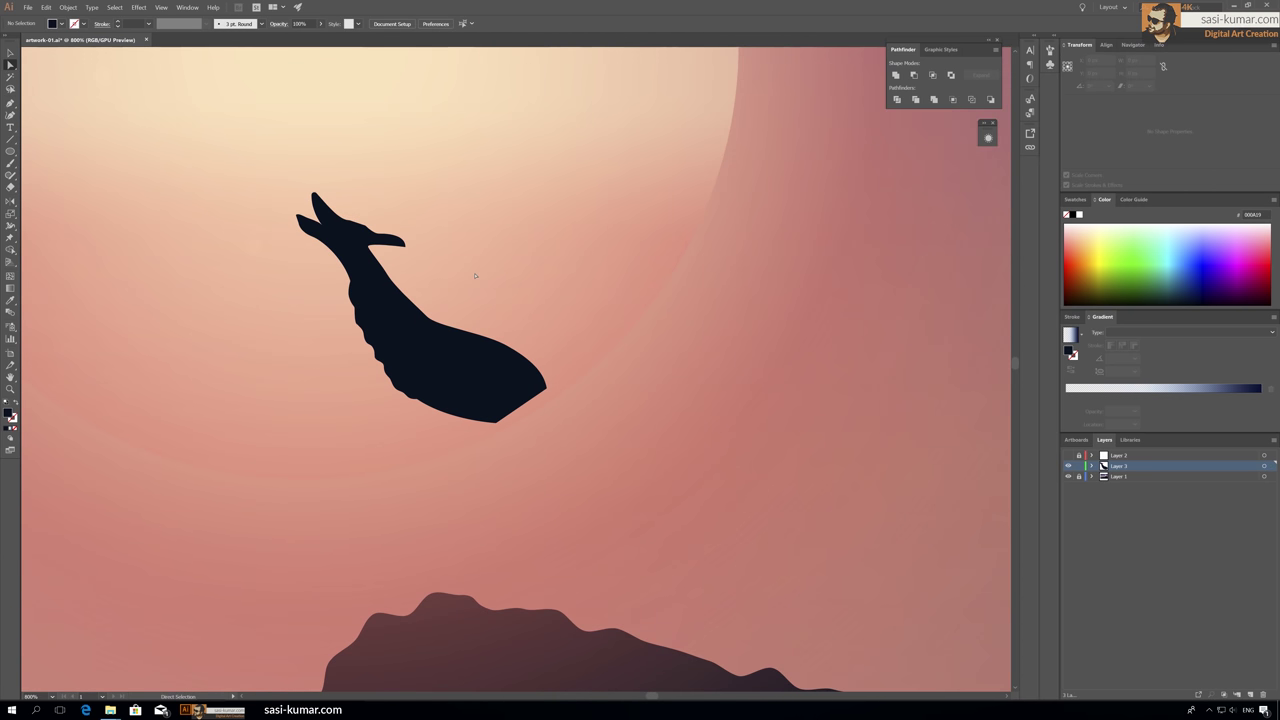
key("v")
scroll(576, 410, "down", 3)
left_click_drag(571, 336, 603, 308)
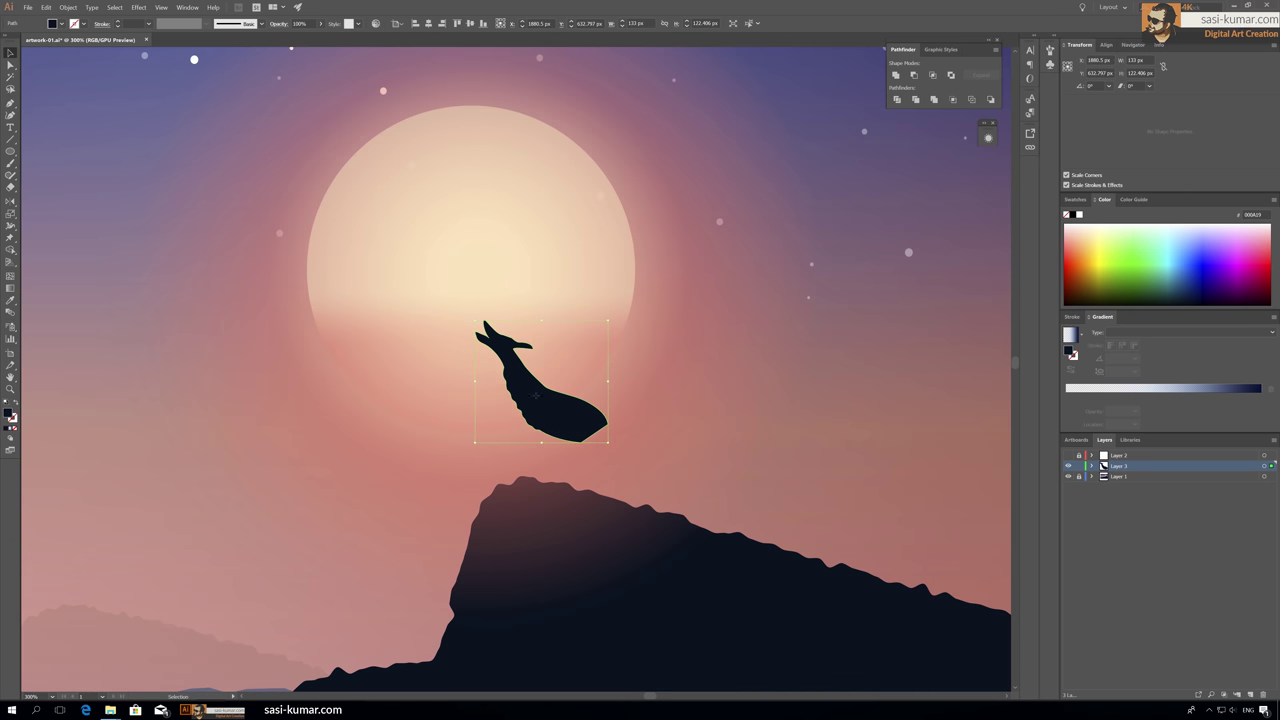
left_click(781, 416)
Step: Draw a closed Pen shape along the wolf's neck and back
scroll(515, 374, "up", 3)
key("p")
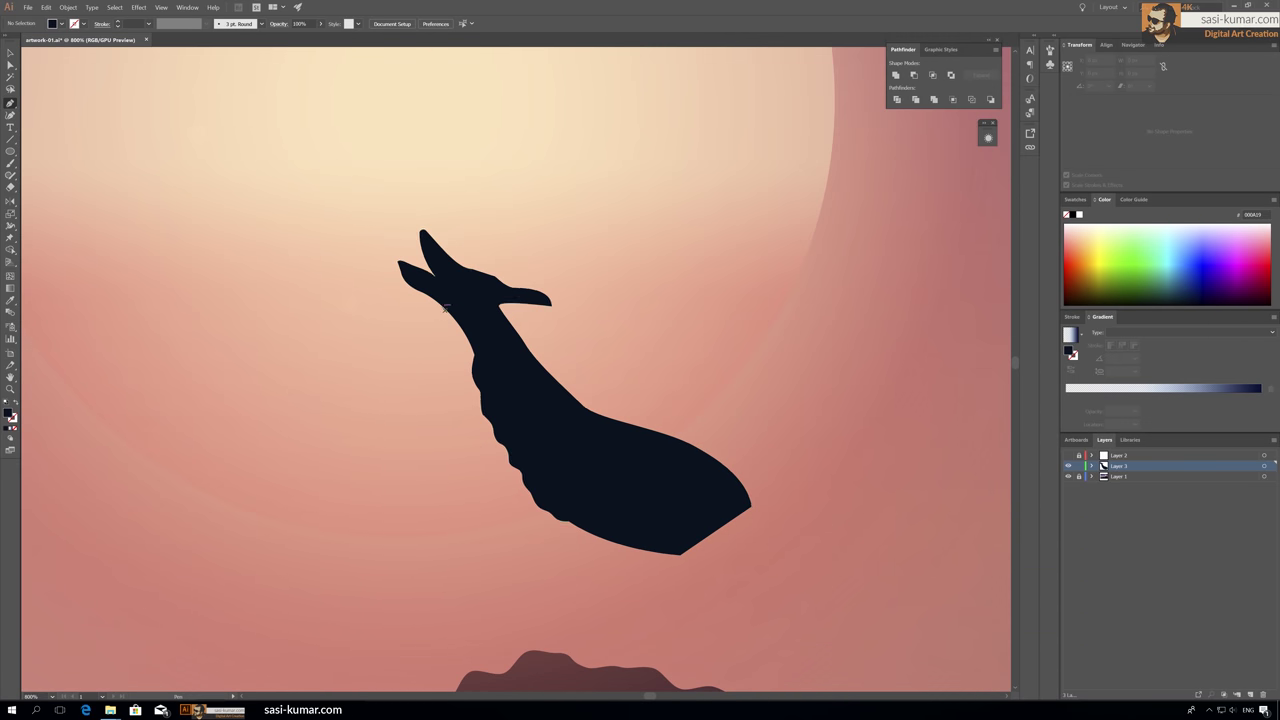
left_click(490, 357)
left_click(17, 64)
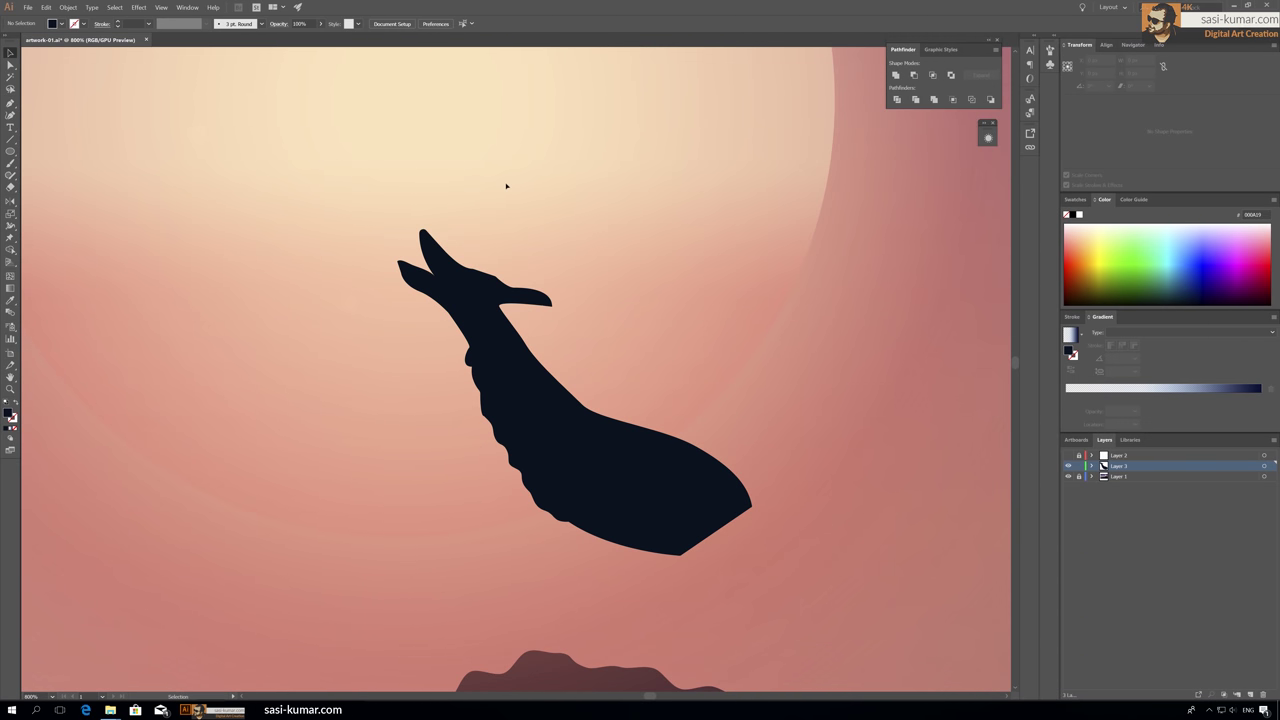
left_click_drag(429, 243, 500, 366)
left_click(387, 364)
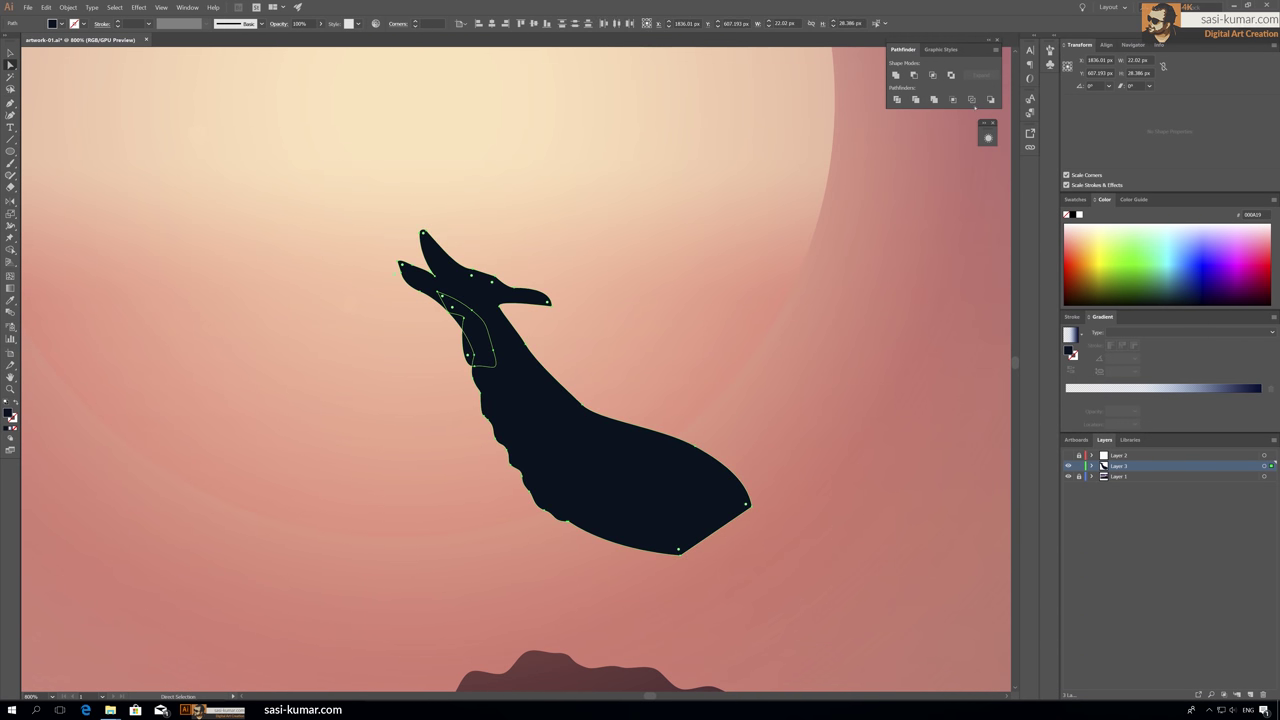
left_click(509, 327)
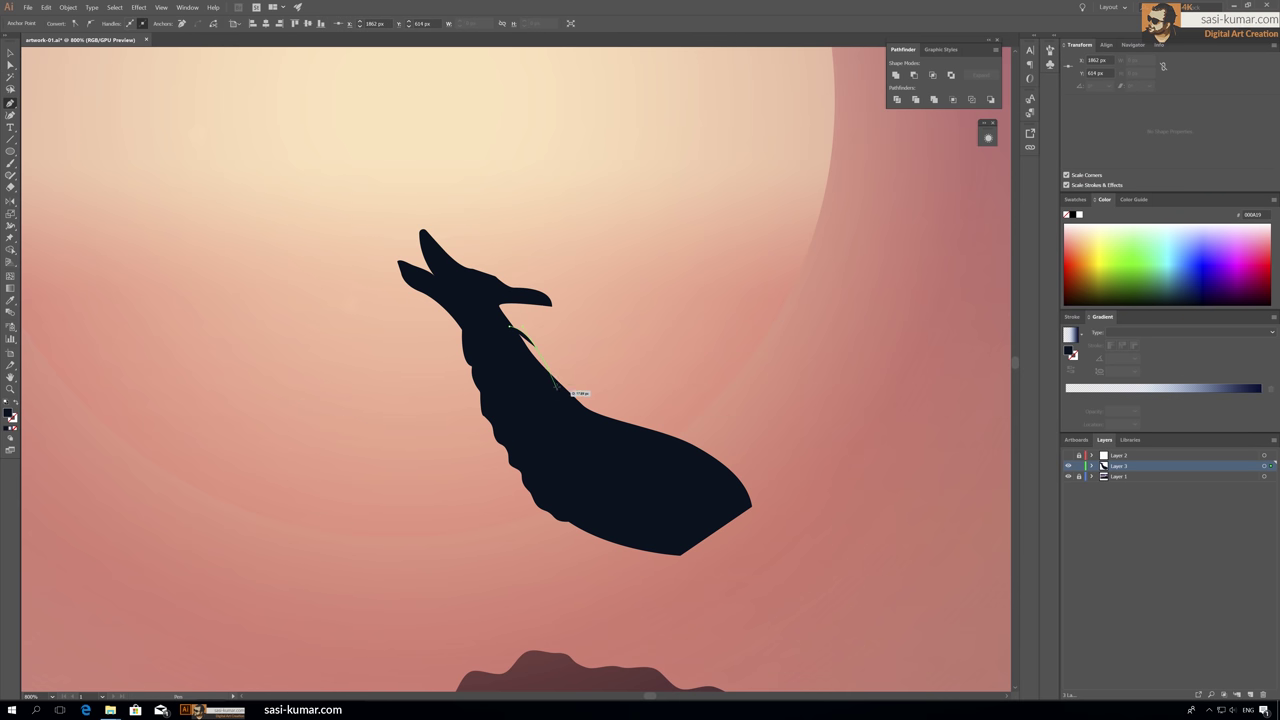
left_click(598, 403)
left_click(686, 437)
left_click(509, 327)
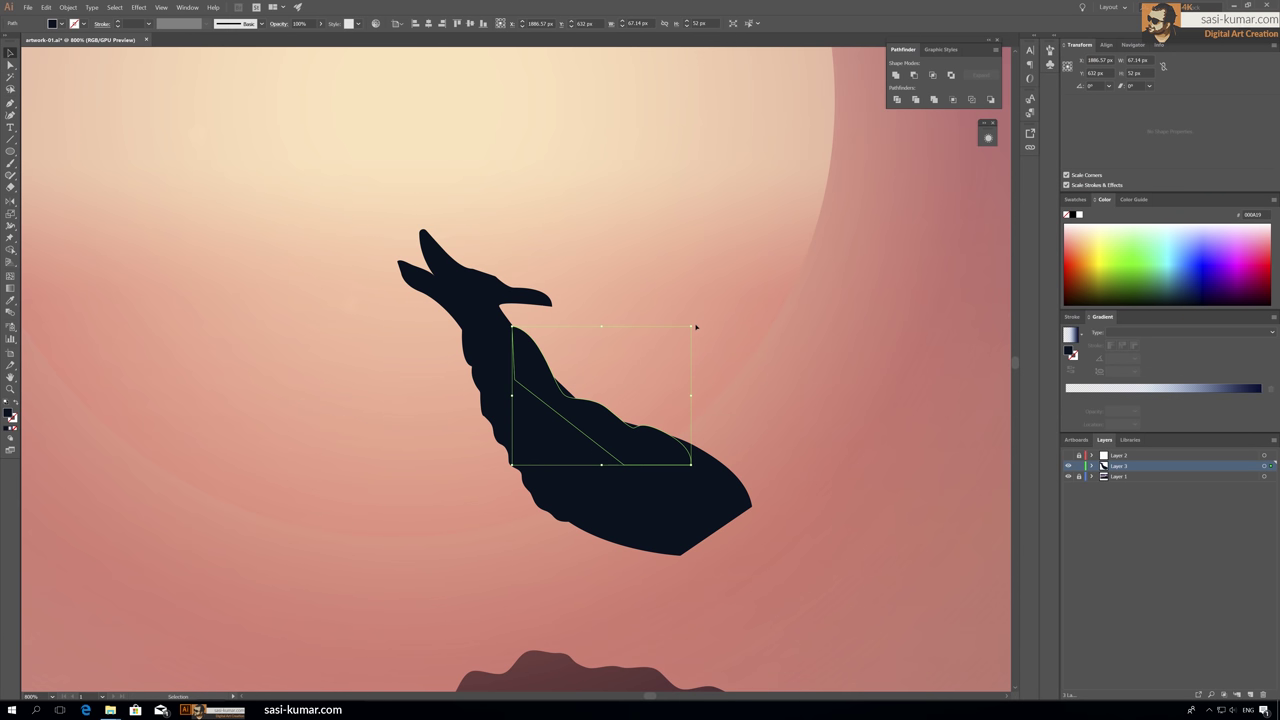
key("v")
left_click(839, 368)
Step: Pull the snout tip back and reshape the jaw point
key("a")
left_click(687, 448)
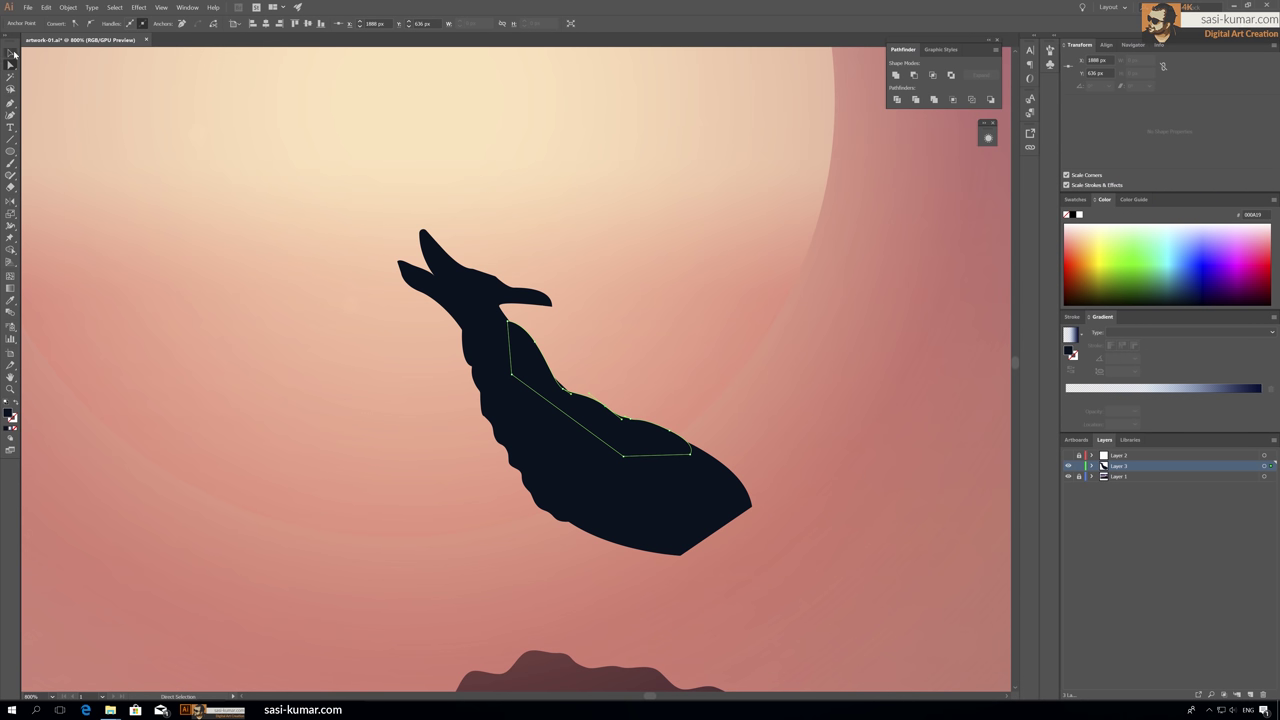
left_click(11, 53)
left_click(695, 356)
key("ctrl+minus")
left_click_drag(529, 323, 527, 329)
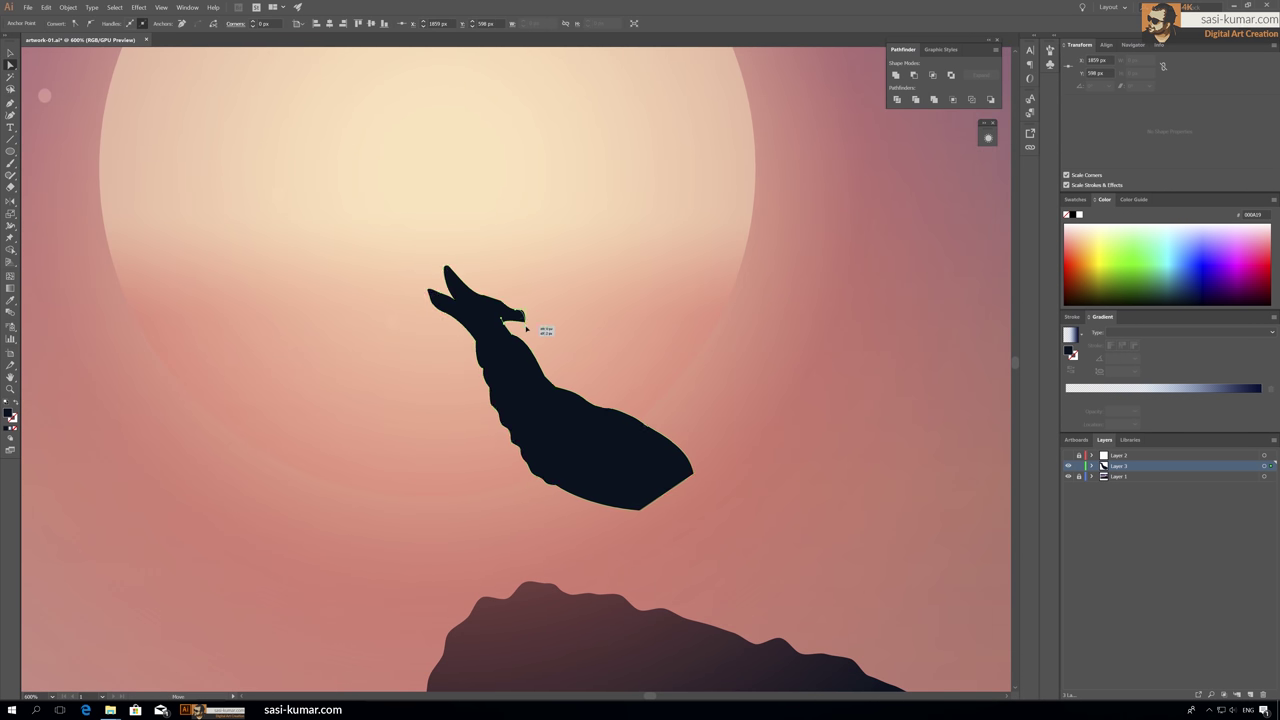
scroll(502, 312, "up", 6)
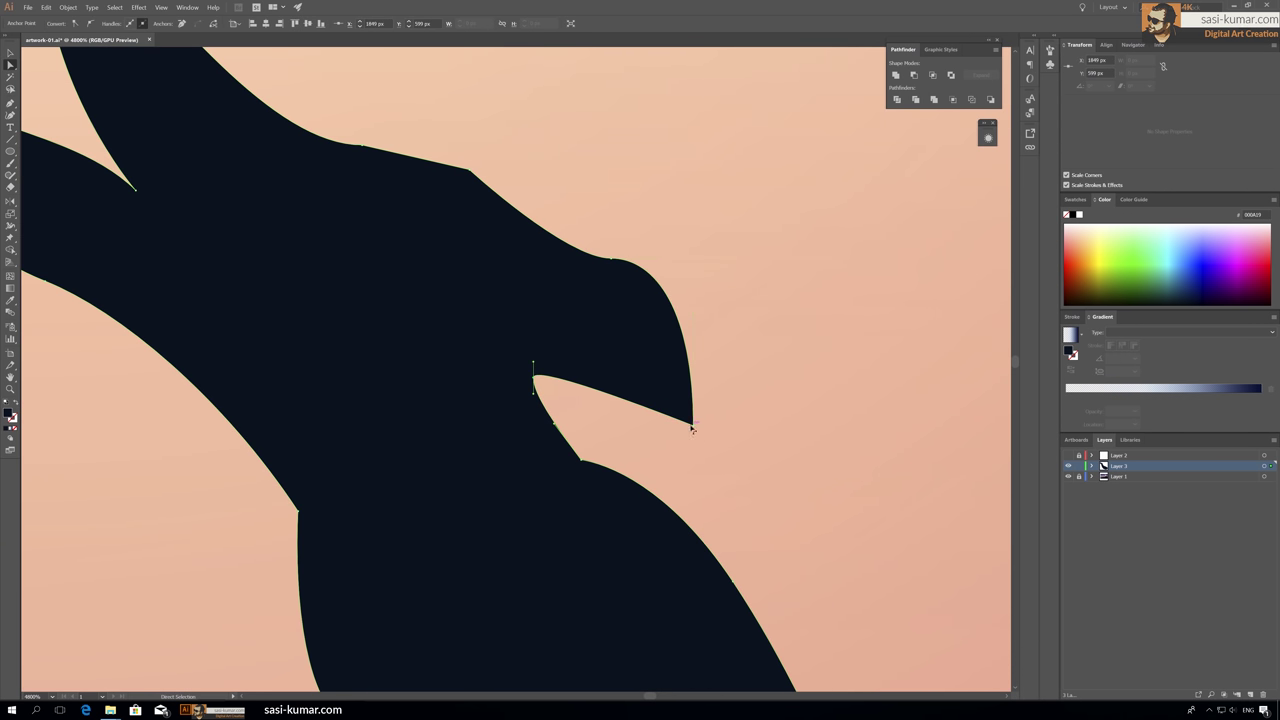
left_click_drag(691, 428, 677, 388)
scroll(417, 246, "down", 8)
Step: Move the lower jaw tip and reshape the top of the upper jaw
left_click(335, 160)
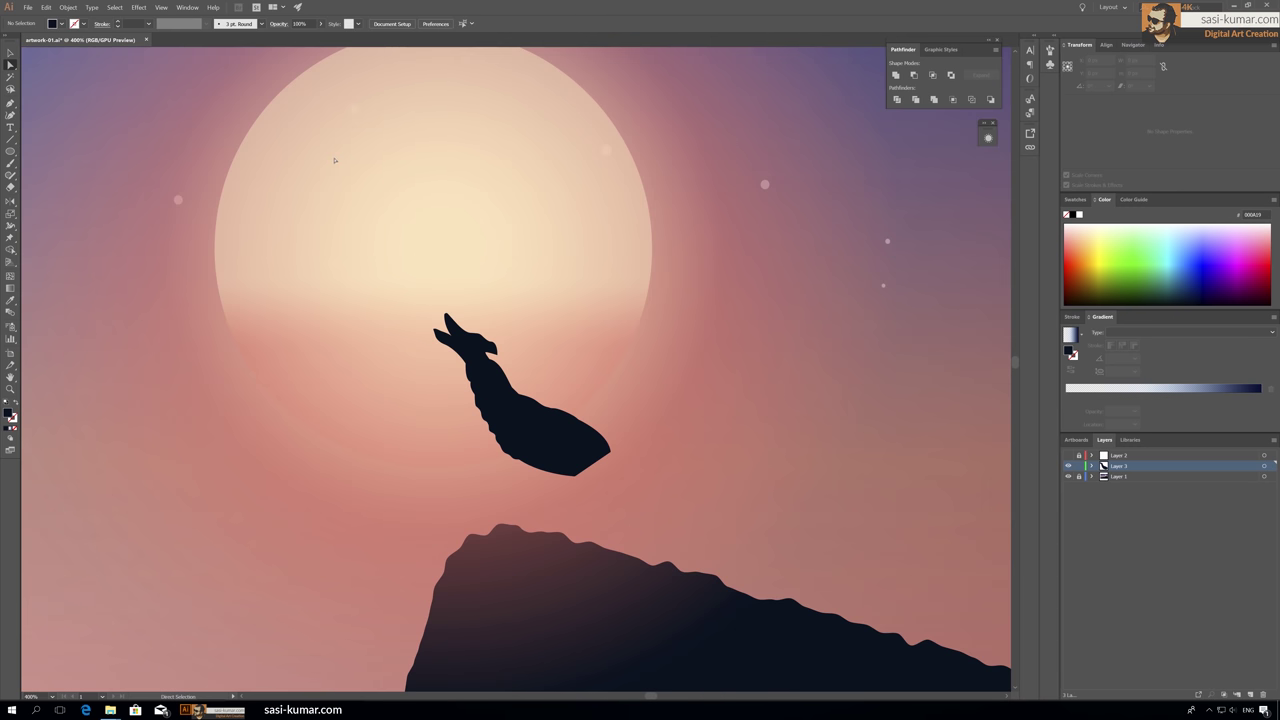
scroll(335, 160, "up", 2)
scroll(335, 160, "up", 2)
left_click(437, 246)
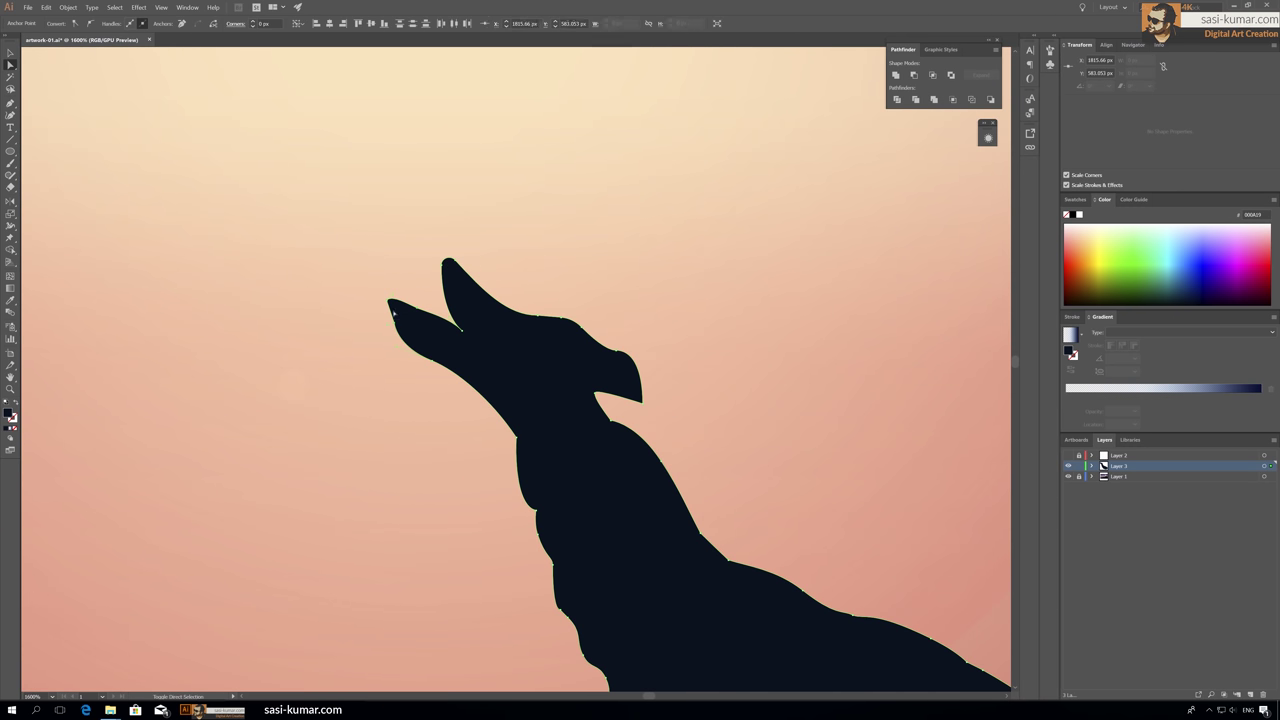
left_click_drag(457, 320, 452, 362)
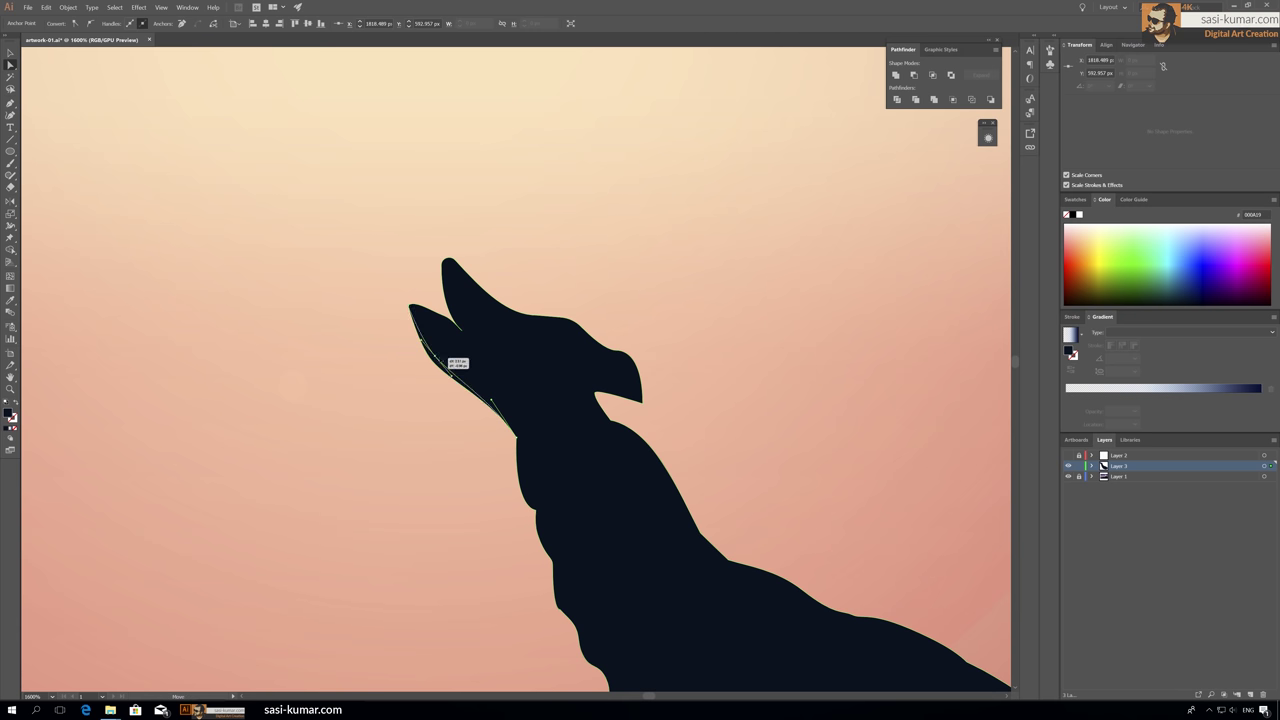
scroll(449, 357, "up", 2)
scroll(449, 357, "up", 1)
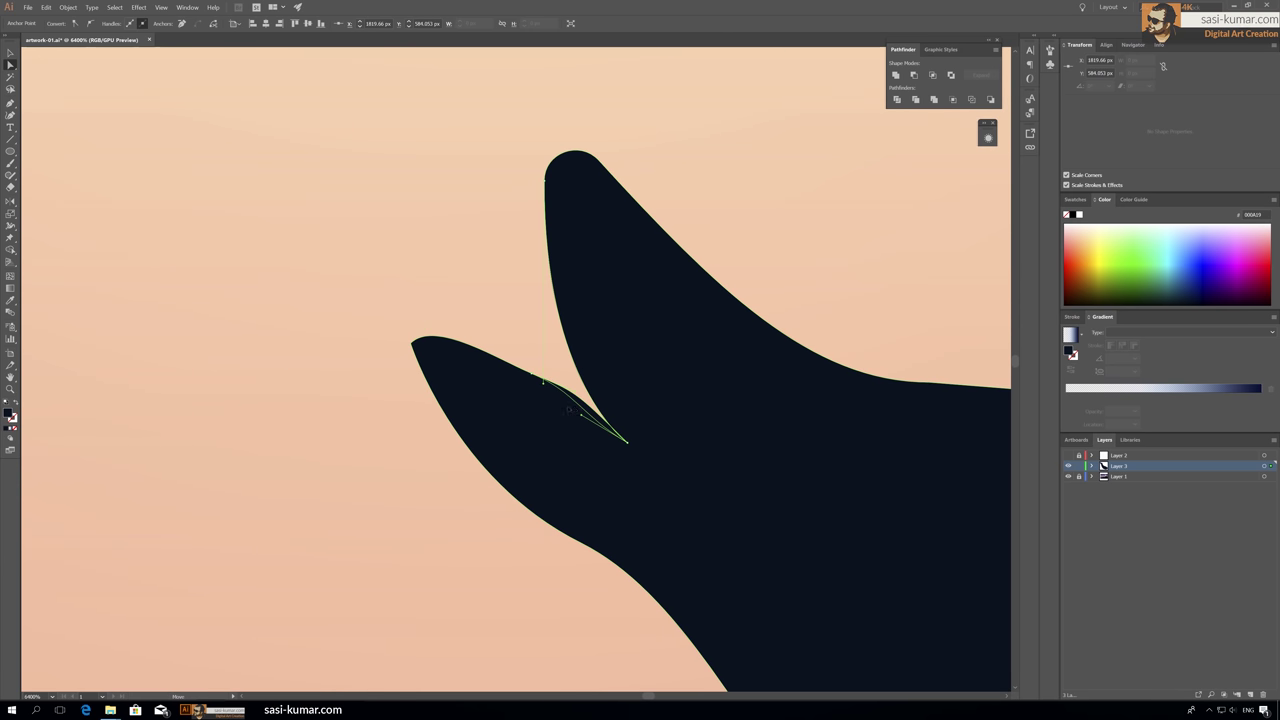
left_click_drag(545, 180, 519, 197)
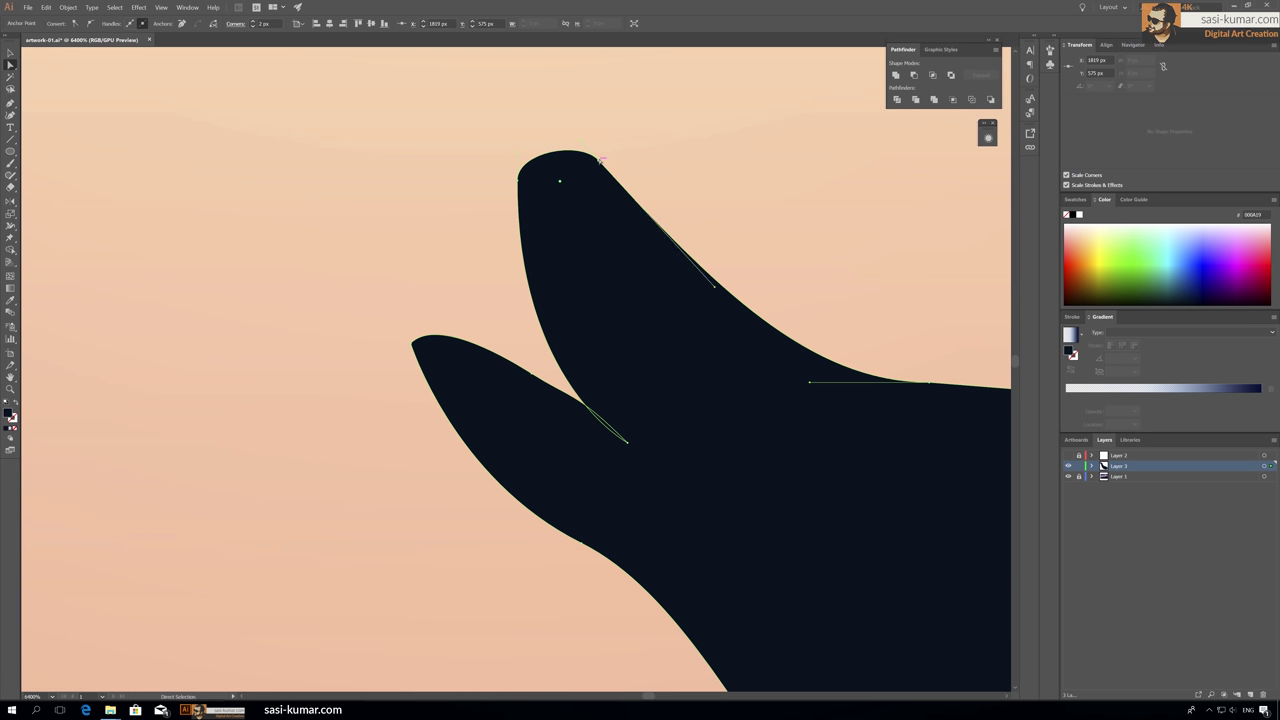
left_click(486, 194)
scroll(451, 194, "down", 8)
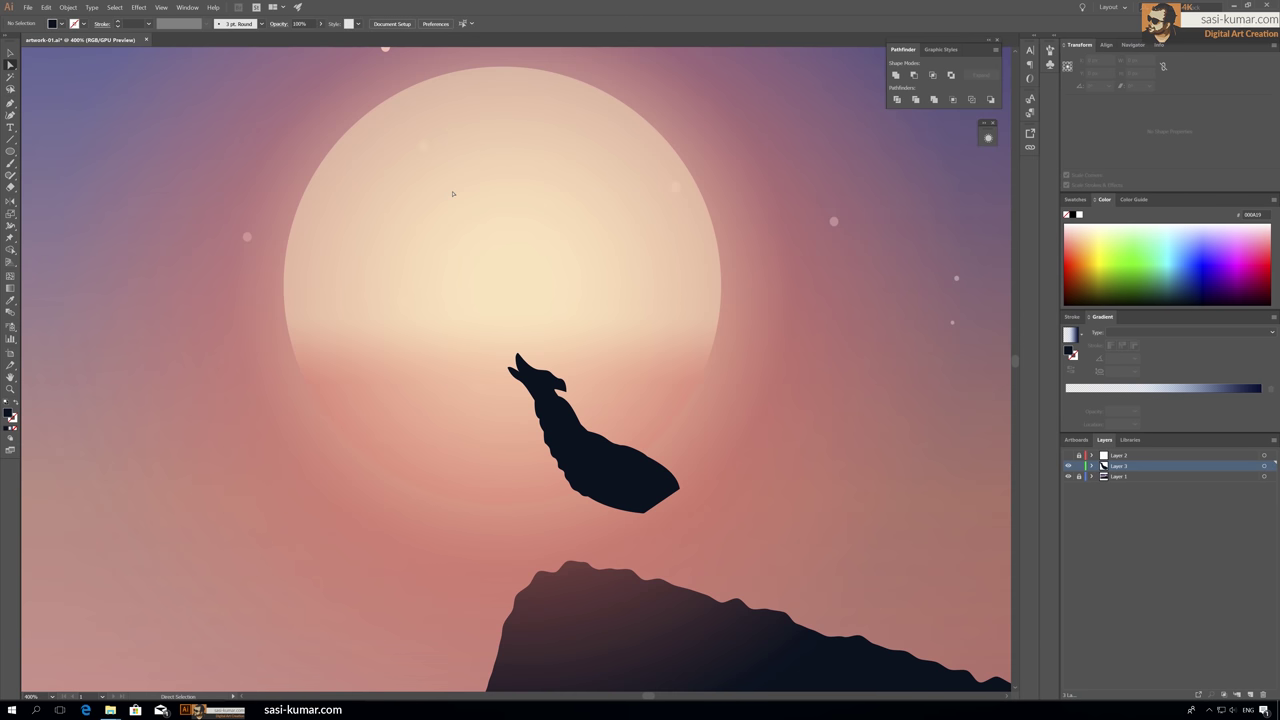
scroll(445, 260, "up", 2)
scroll(452, 350, "down", 1)
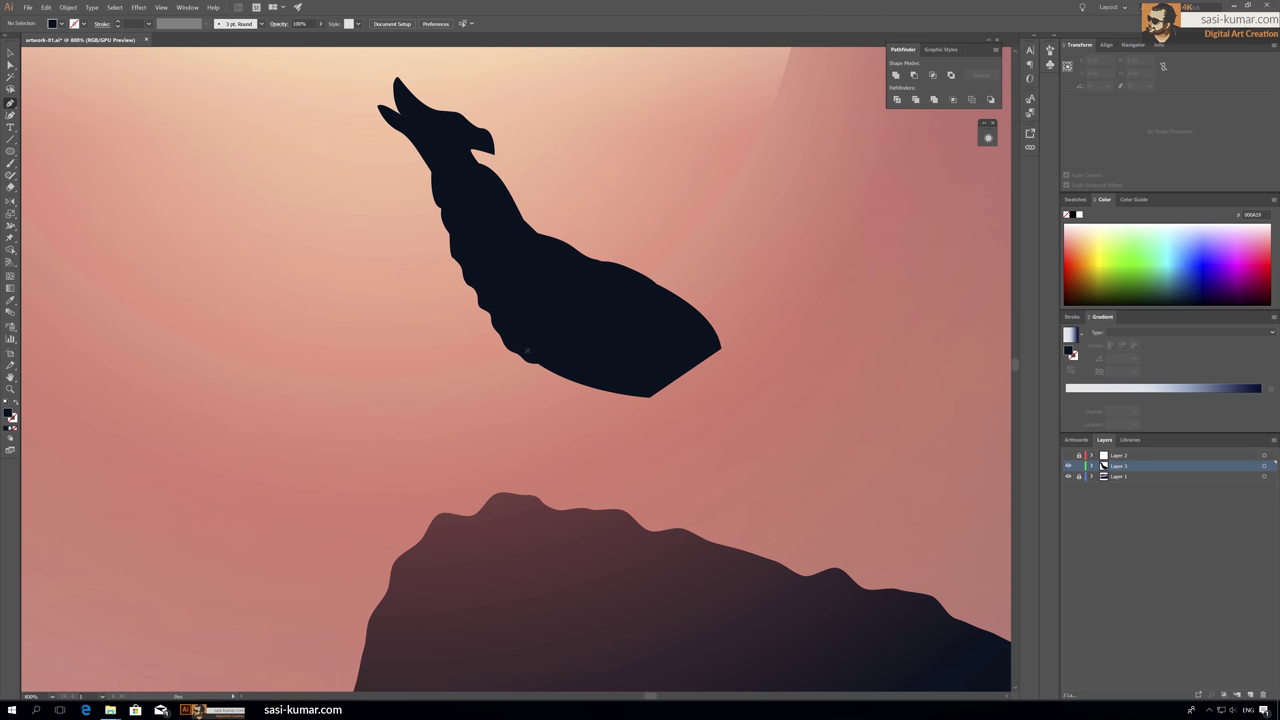
Step: Draw the front leg down to the cliff top and smooth the belly's lower edge
left_click_drag(519, 352, 549, 430)
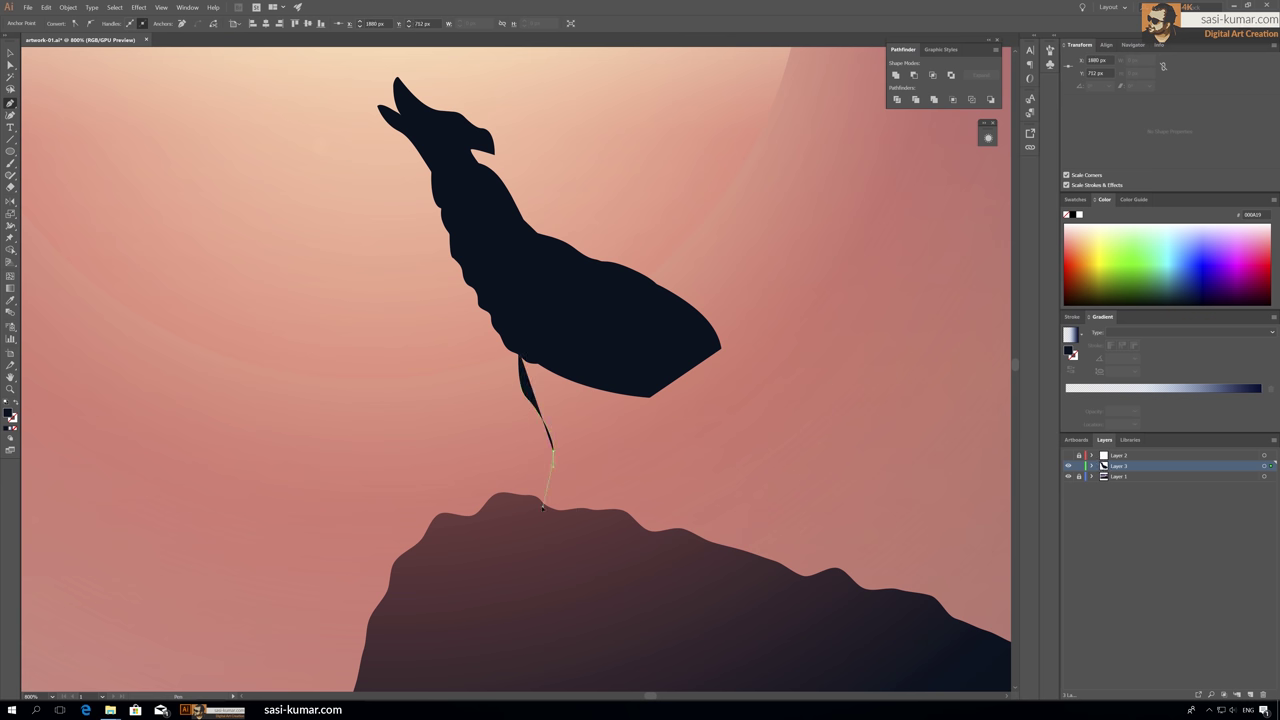
left_click_drag(563, 488, 566, 437)
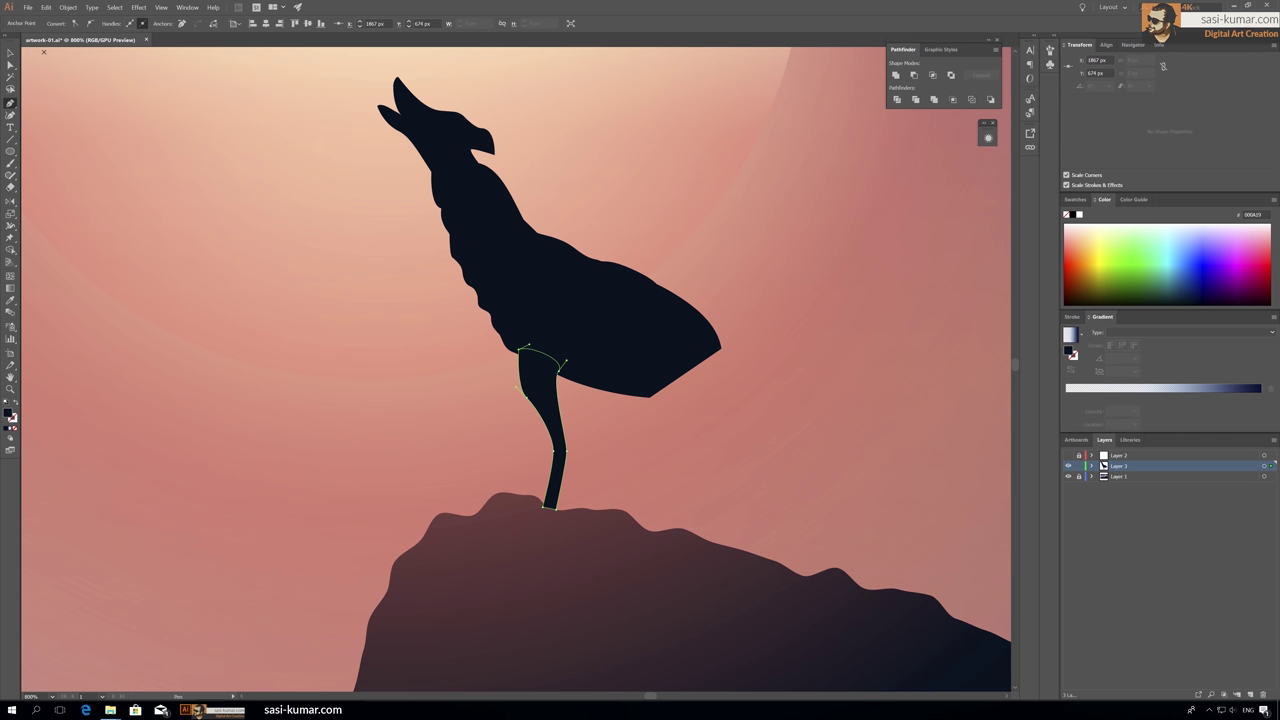
key("v")
left_click(374, 359)
key("a")
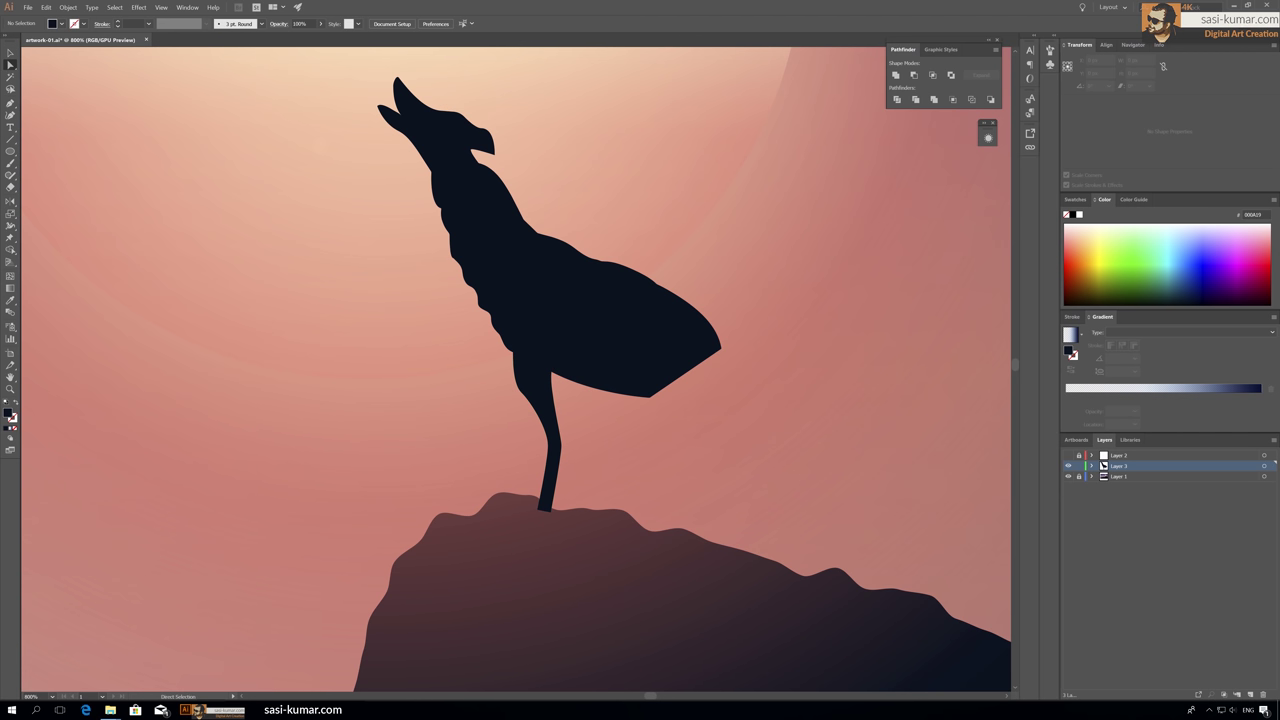
left_click_drag(677, 391, 677, 383)
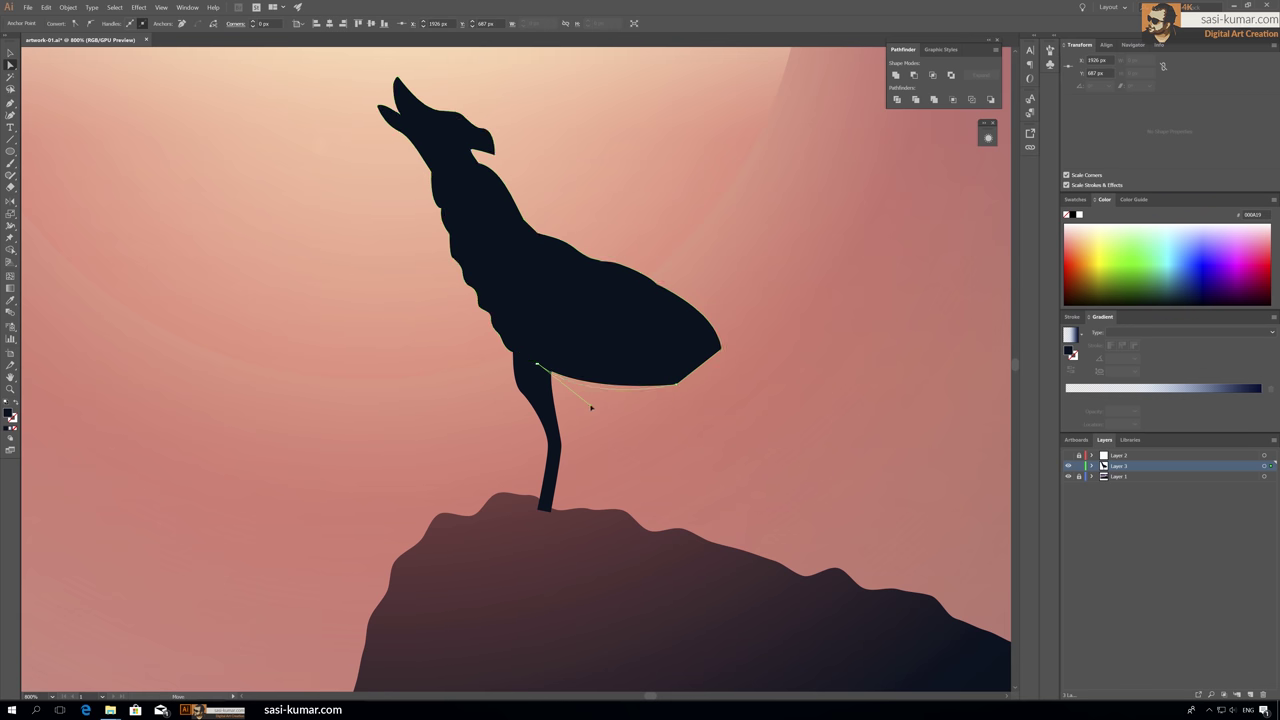
Step: Draw the hind leg down to the cliff and adjust the belly curve above it
left_click(654, 381)
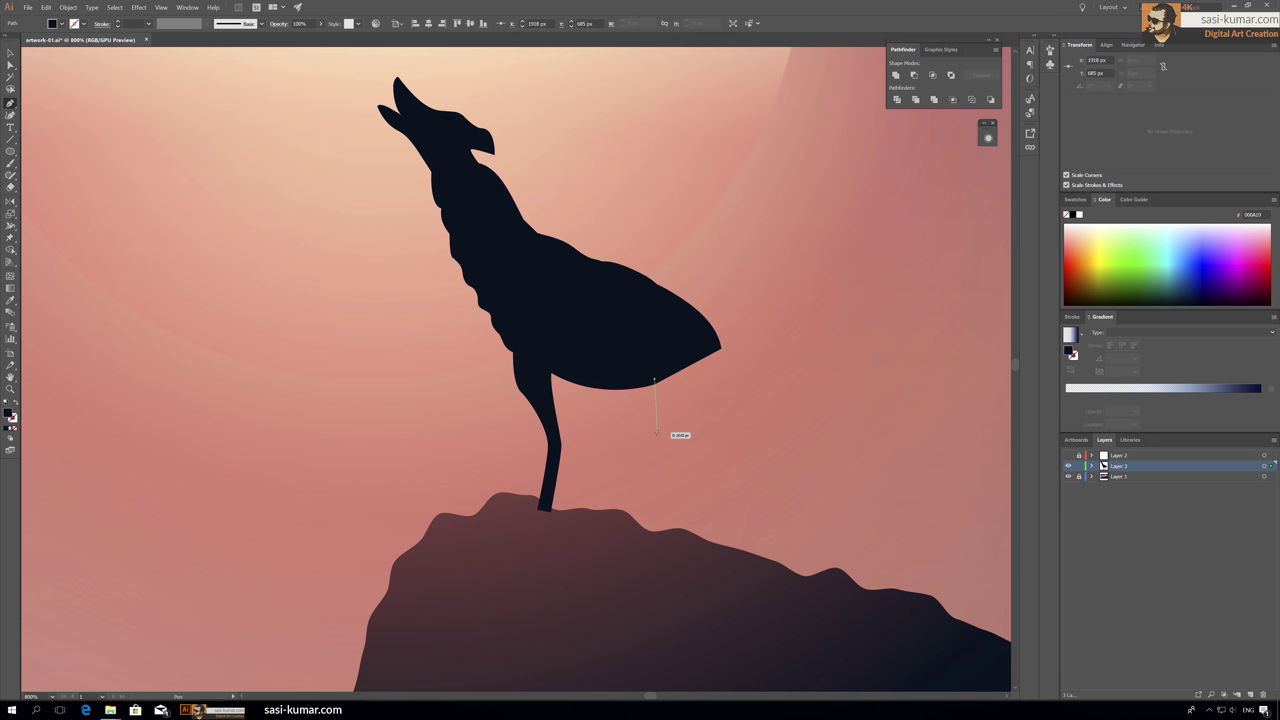
left_click(700, 480)
left_click(712, 478)
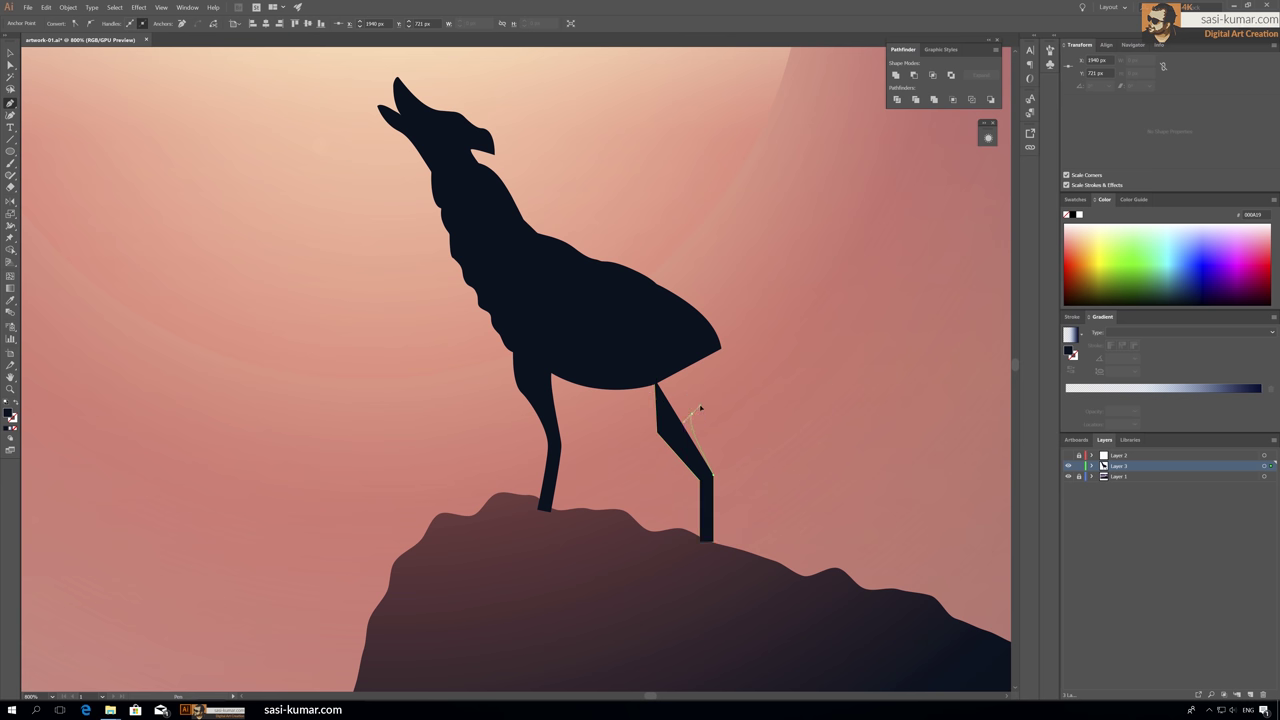
left_click(700, 408)
left_click_drag(708, 348, 643, 323)
left_click(10, 64)
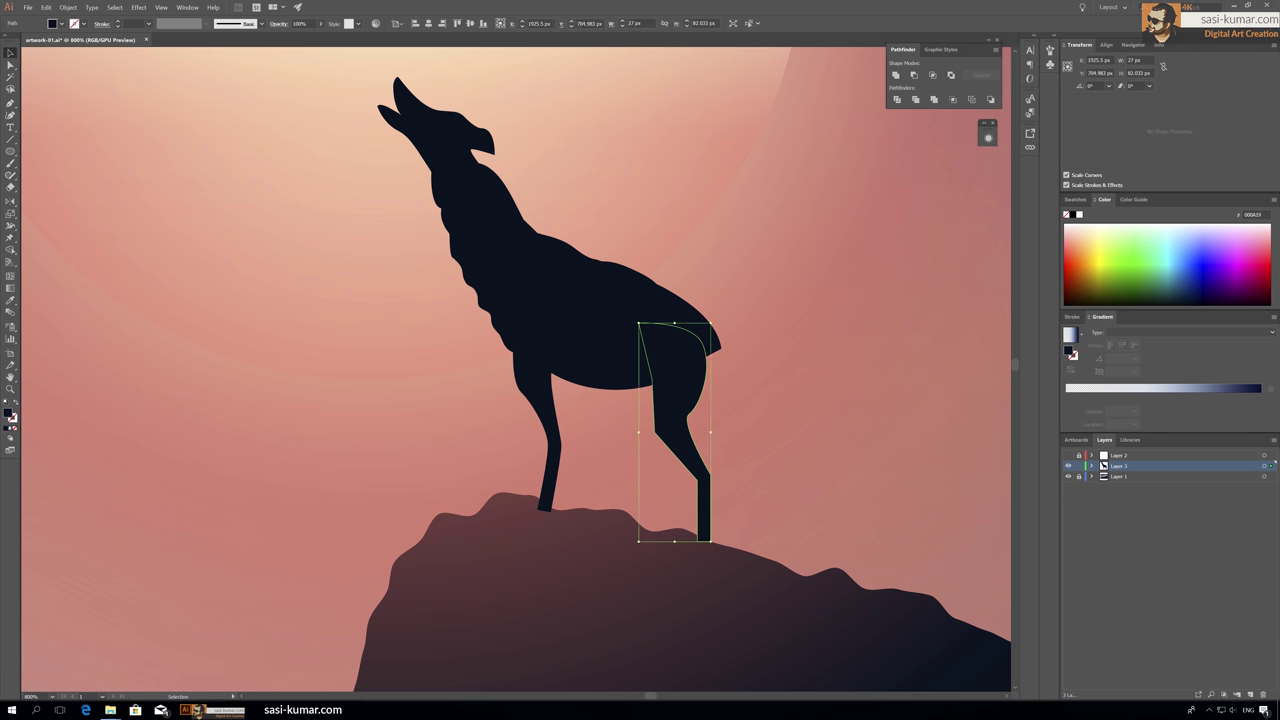
left_click(711, 545)
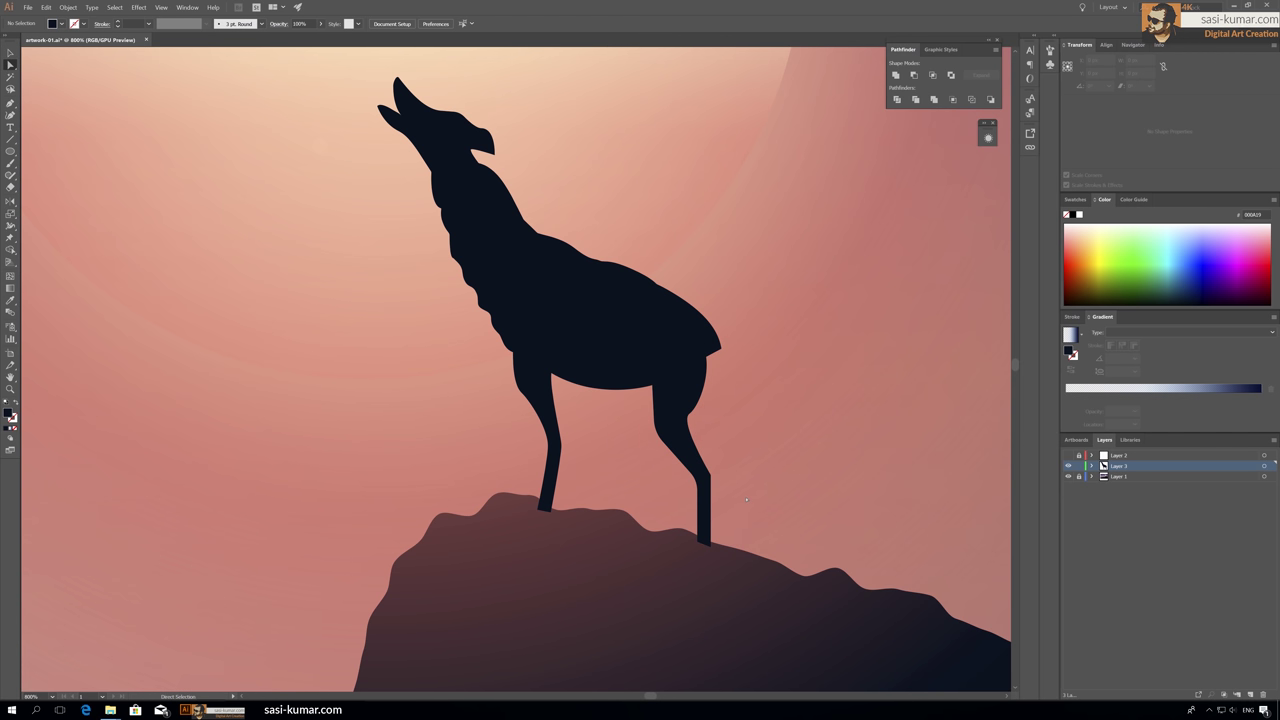
left_click(620, 384)
left_click_drag(620, 384, 590, 393)
Step: Draw the far hind leg from the belly edge down to the hoof
left_click(681, 233)
left_click(691, 411)
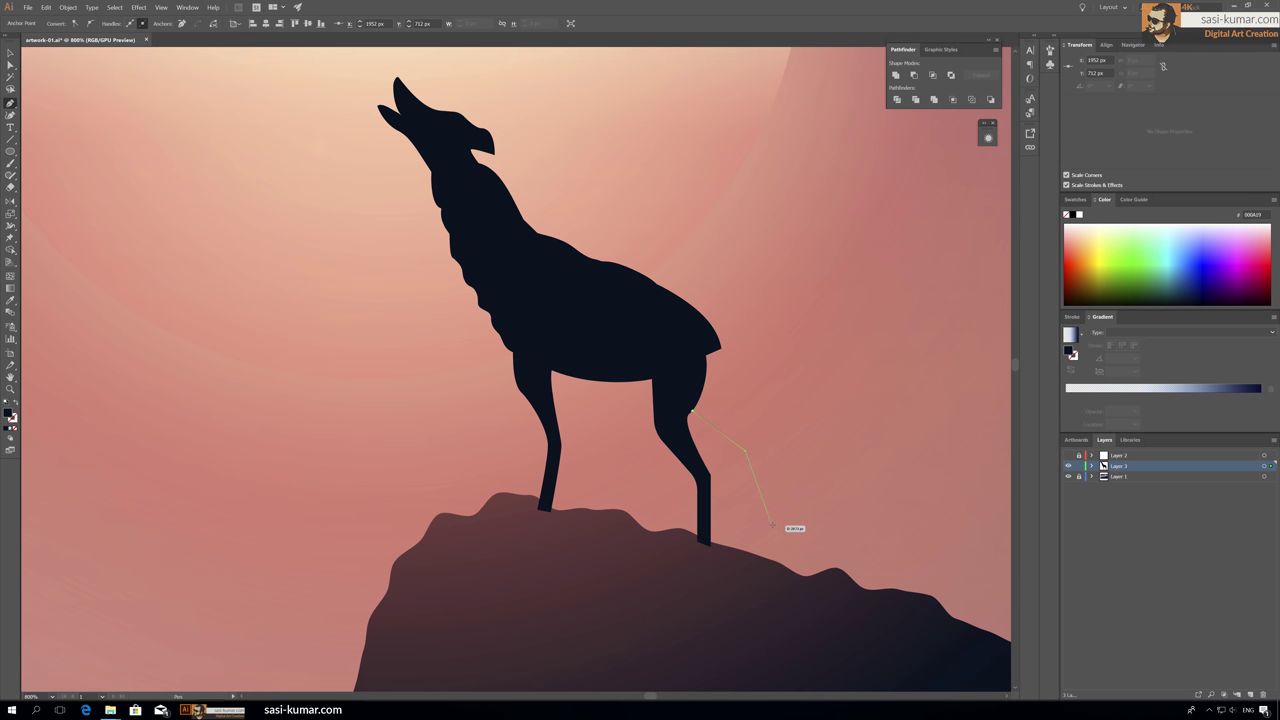
left_click(768, 558)
left_click(734, 410)
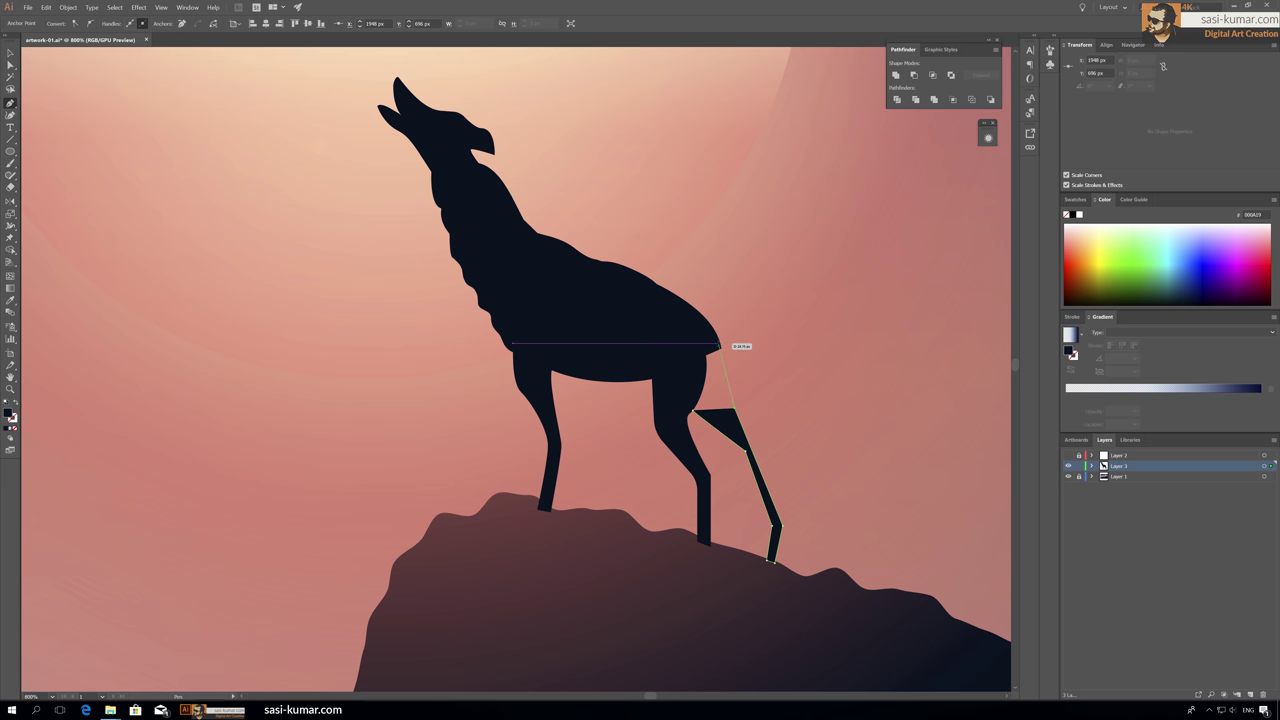
left_click_drag(737, 343, 700, 343)
left_click(691, 411)
key("v")
Step: Adjust the far hind leg's hoof anchors with Direct Selection
key("a")
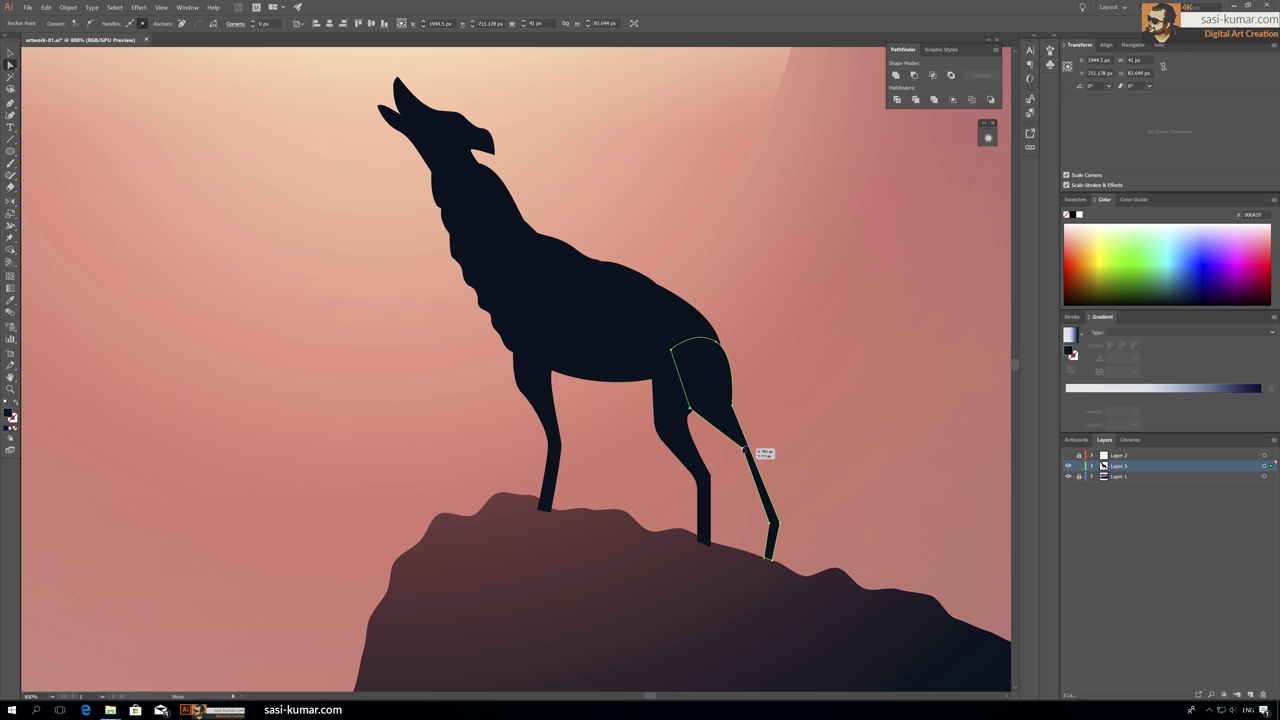
left_click(770, 557)
left_click(747, 327)
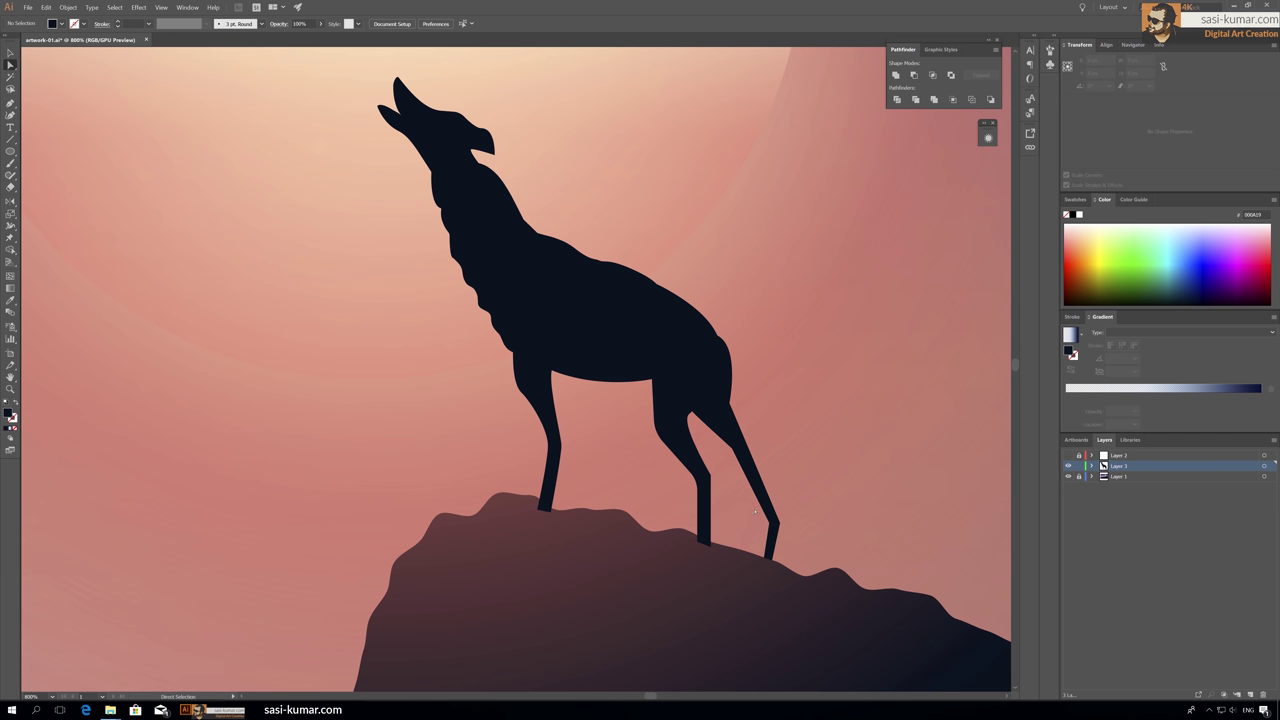
left_click_drag(795, 522, 758, 565)
left_click(785, 530)
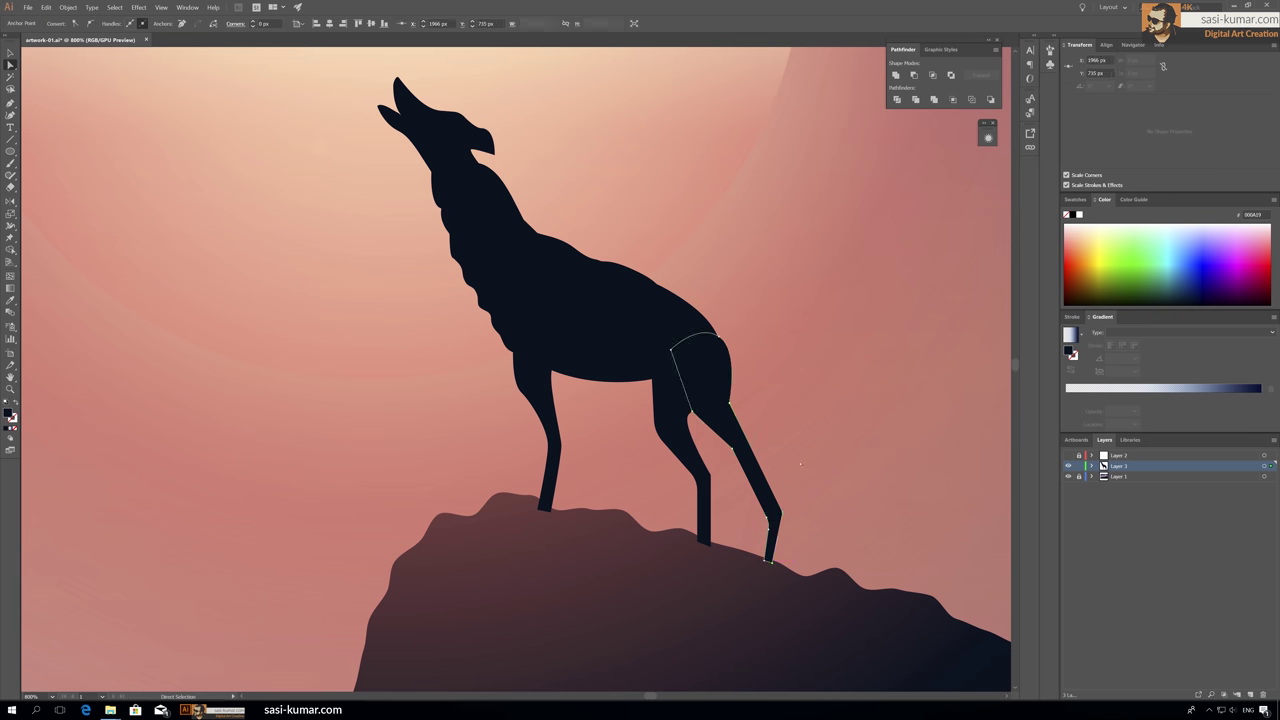
mouse_move(560, 190)
left_mouse_down()
mouse_move(480, 213)
mouse_move(404, 207)
left_mouse_up()
left_click(505, 400)
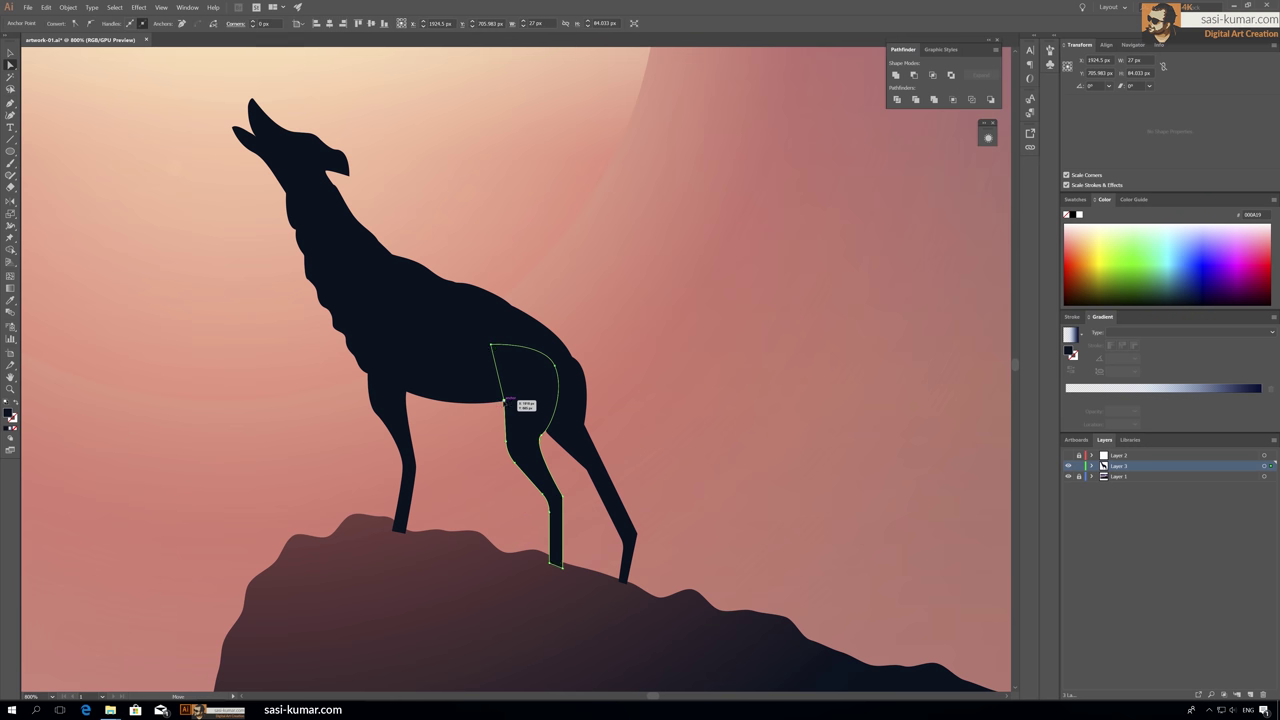
left_click(229, 342)
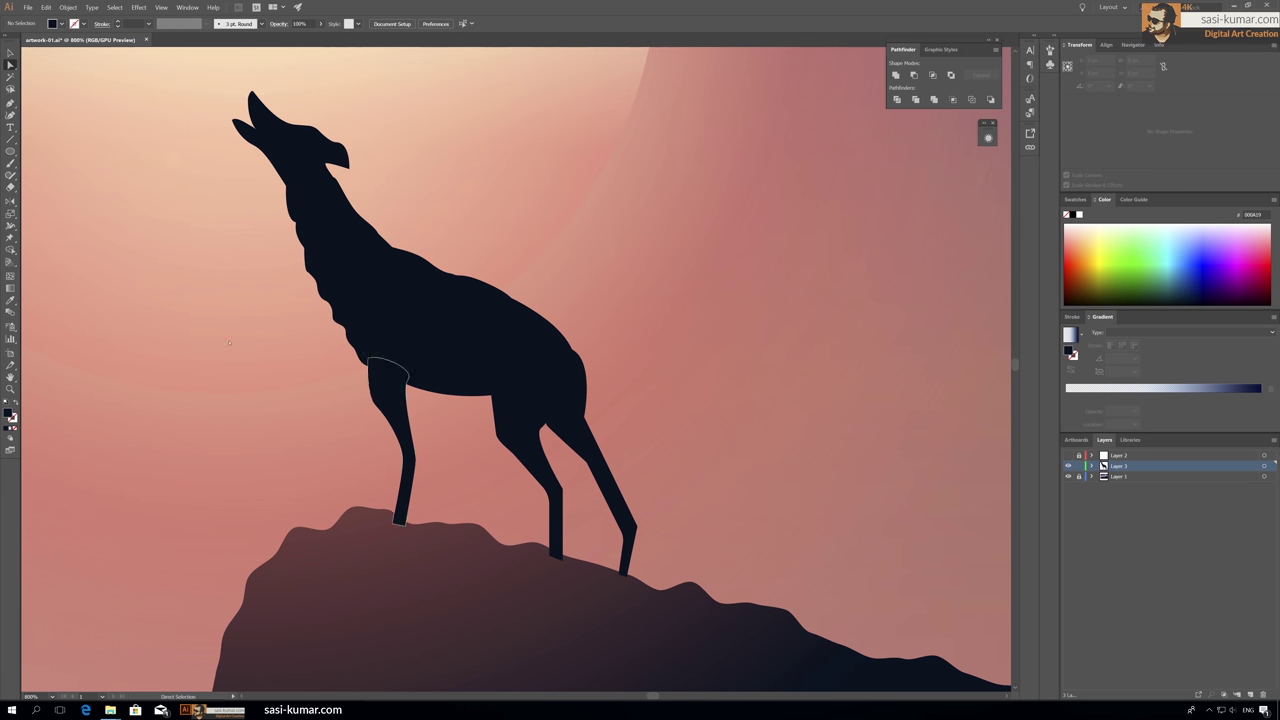
Step: Draw the far front leg and move its top corner into the body
key("p")
left_click(418, 385)
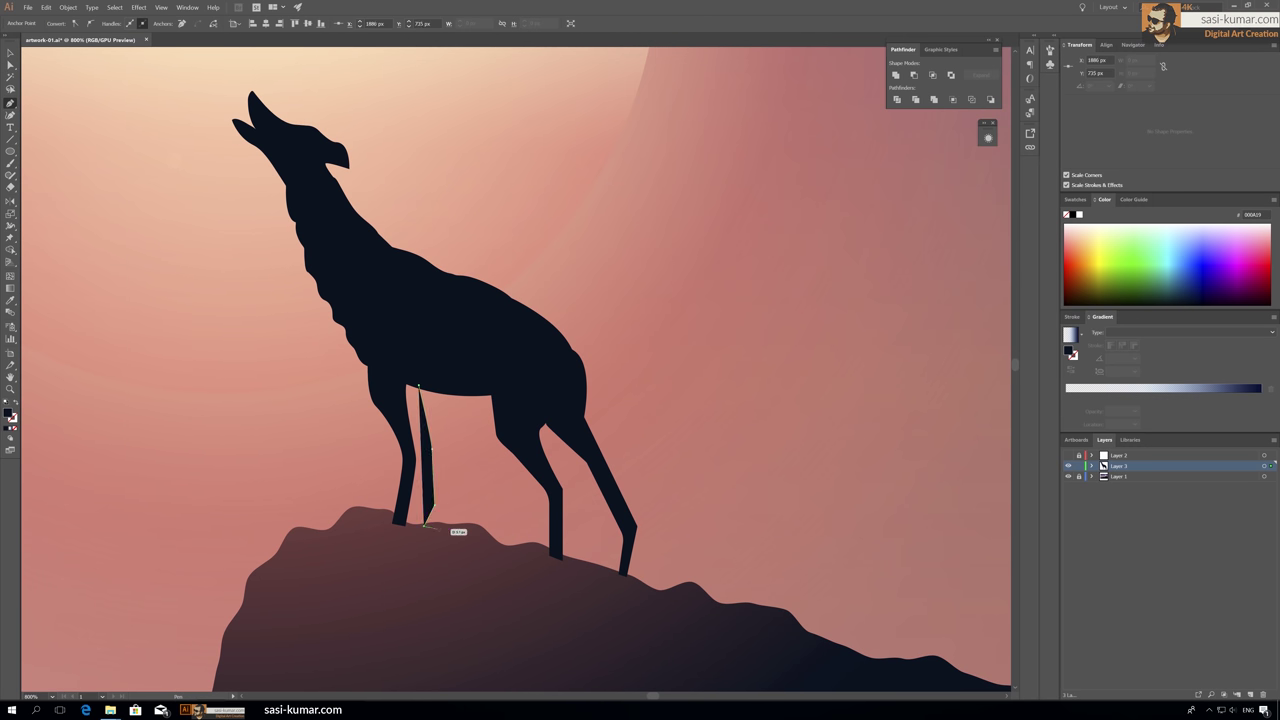
key("ctrl+plus")
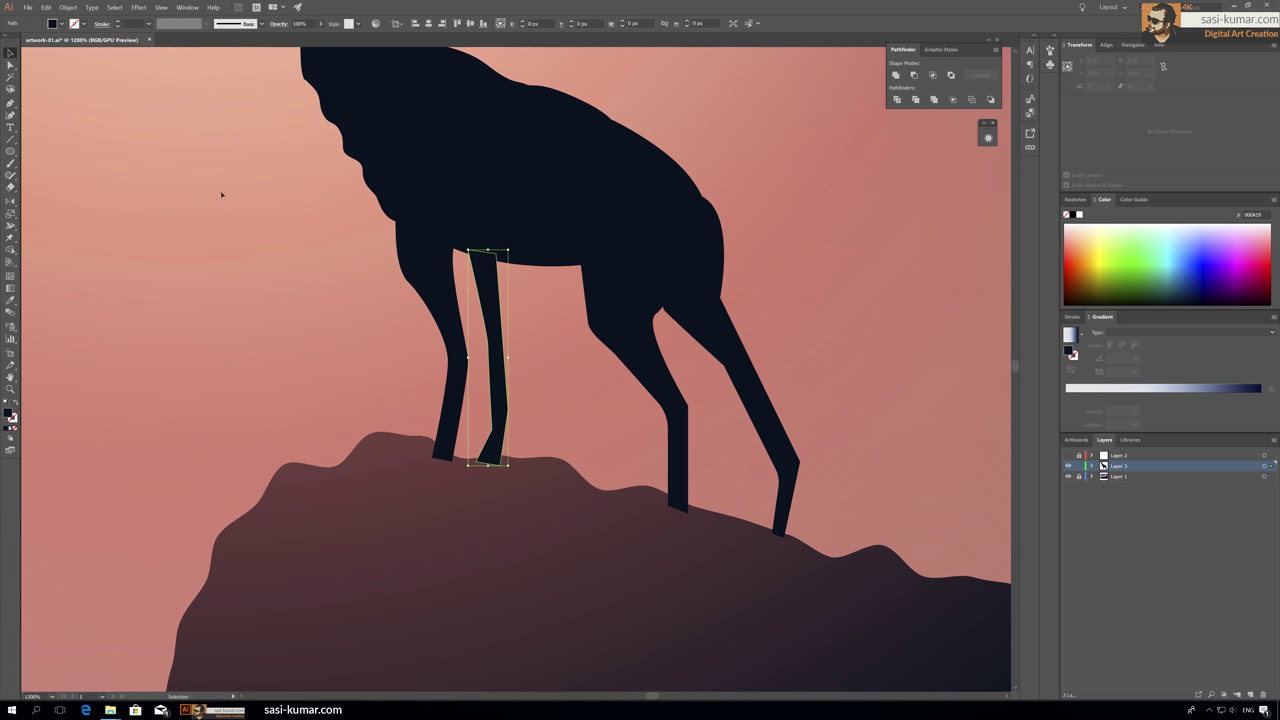
key("a")
left_click(505, 412)
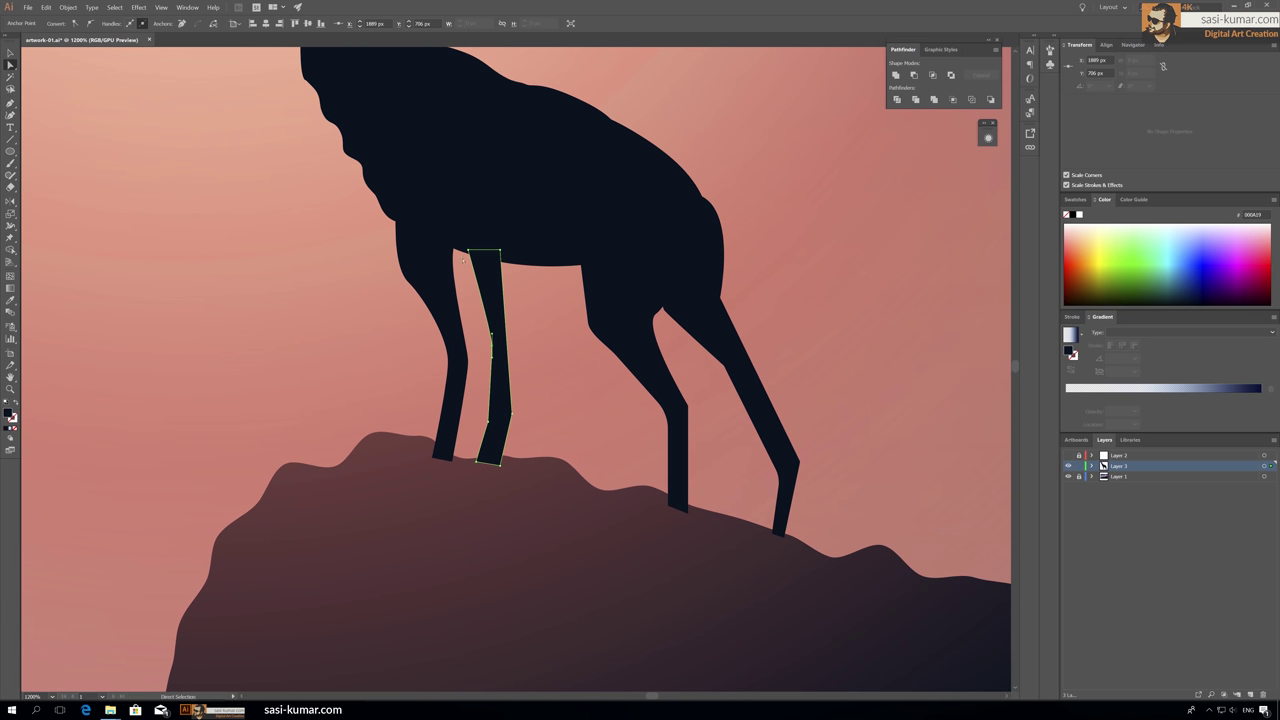
left_click_drag(469, 251, 455, 248)
left_click(779, 232)
scroll(779, 232, "down", 5)
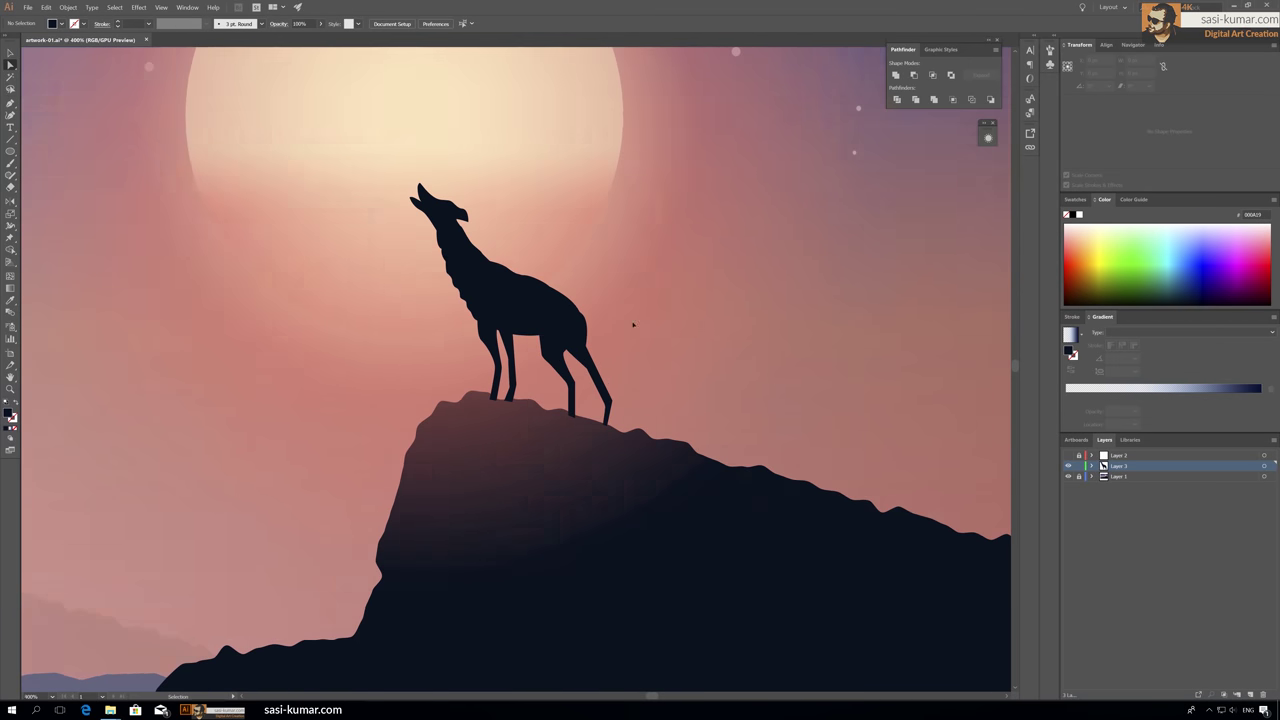
scroll(676, 425, "up", 3)
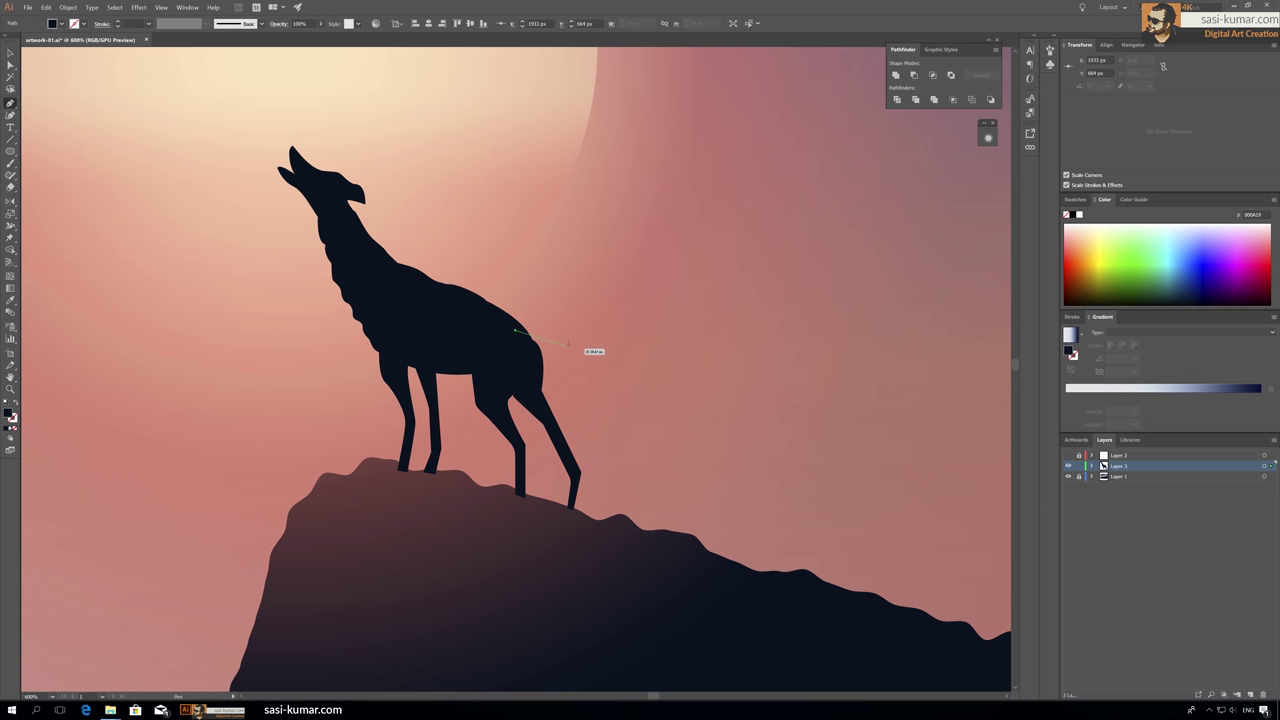
Step: Draw a pointed, curved tail and nudge it up against the wolf's back
left_click(515, 328)
left_click(676, 462)
left_click_drag(600, 412, 606, 434)
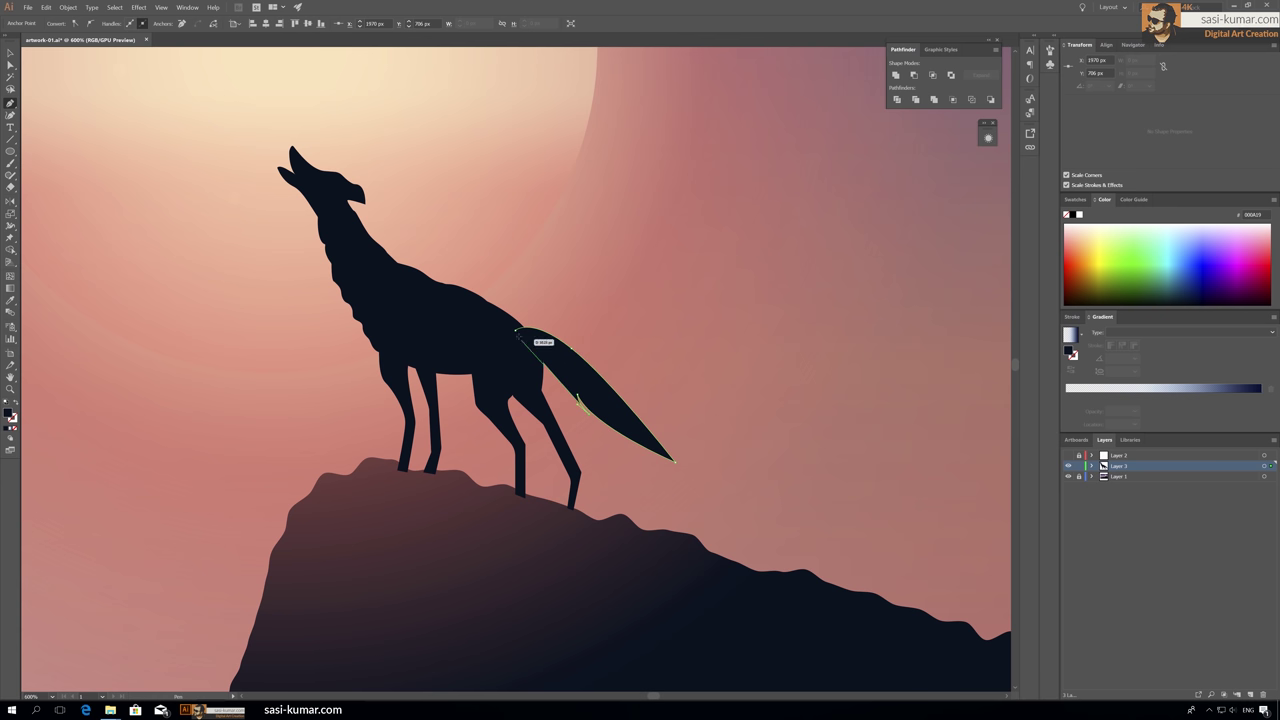
key("v")
left_click_drag(613, 378, 594, 371)
left_click(674, 281)
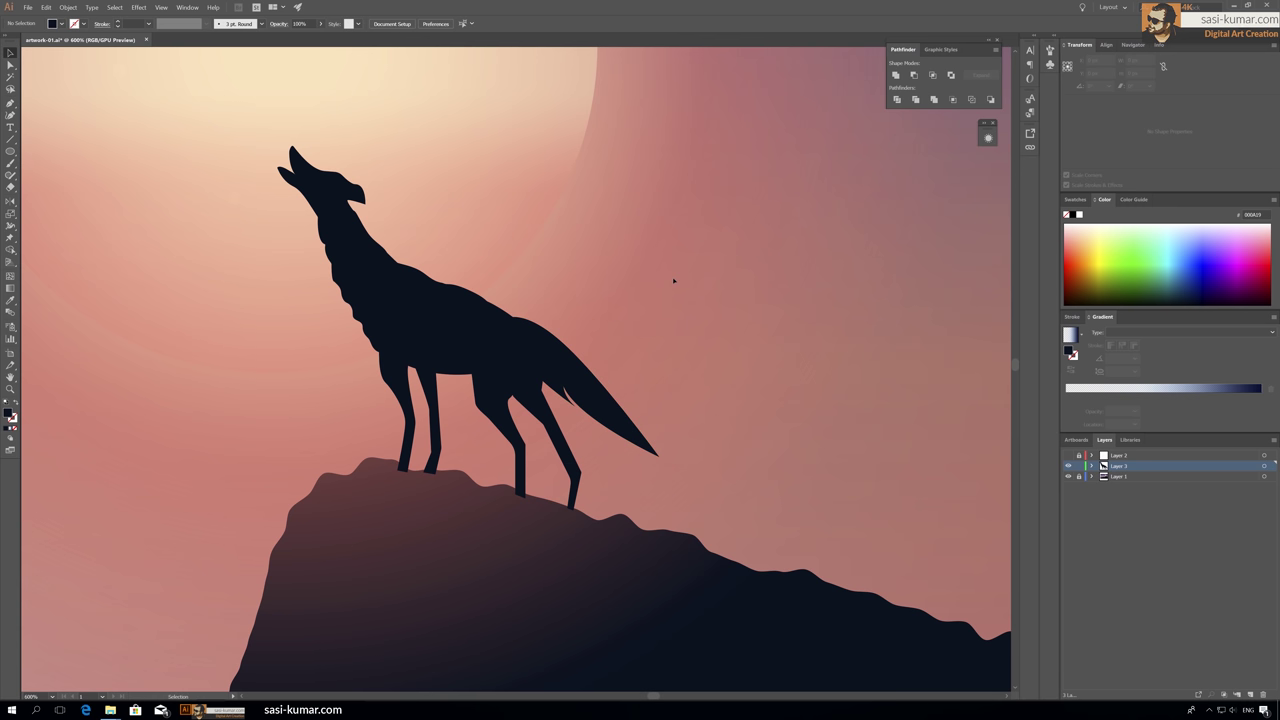
Step: Inspect the wolf path's anchors, then zoom out and select the whole wolf
left_click(563, 383)
scroll(563, 383, "up", 3)
scroll(563, 383, "down", 3)
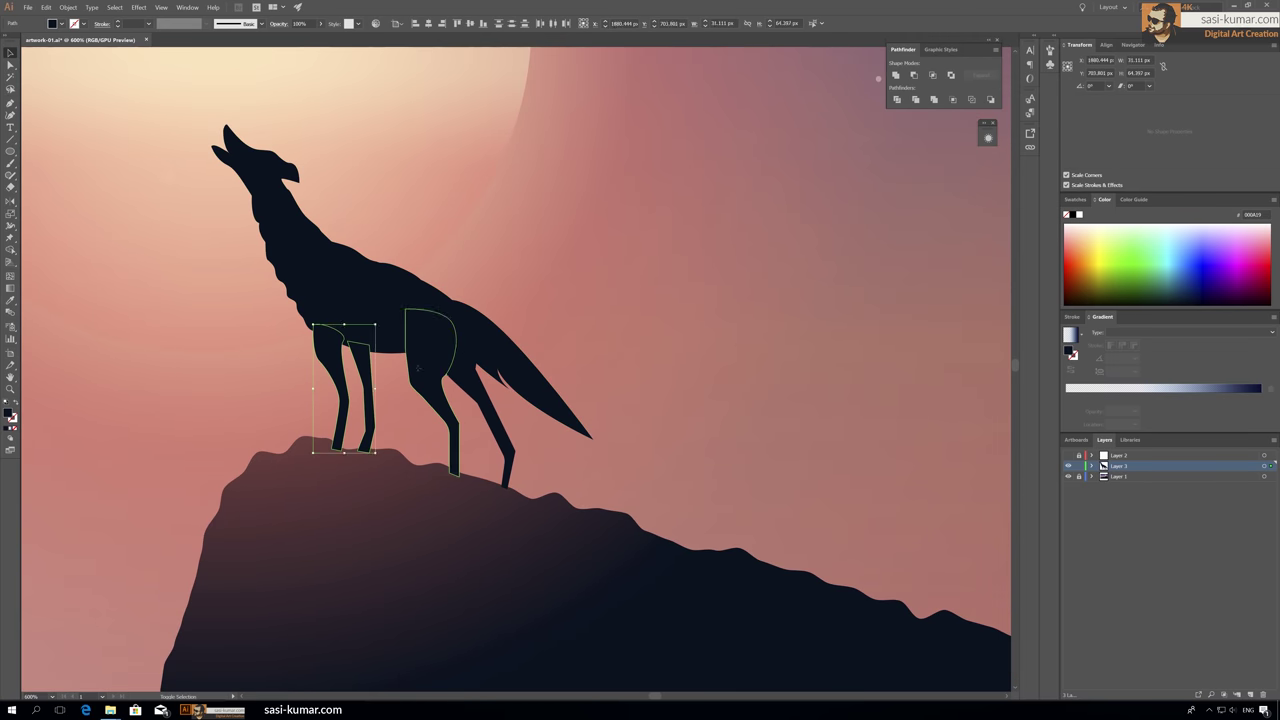
scroll(516, 365, "up", 3)
key("a")
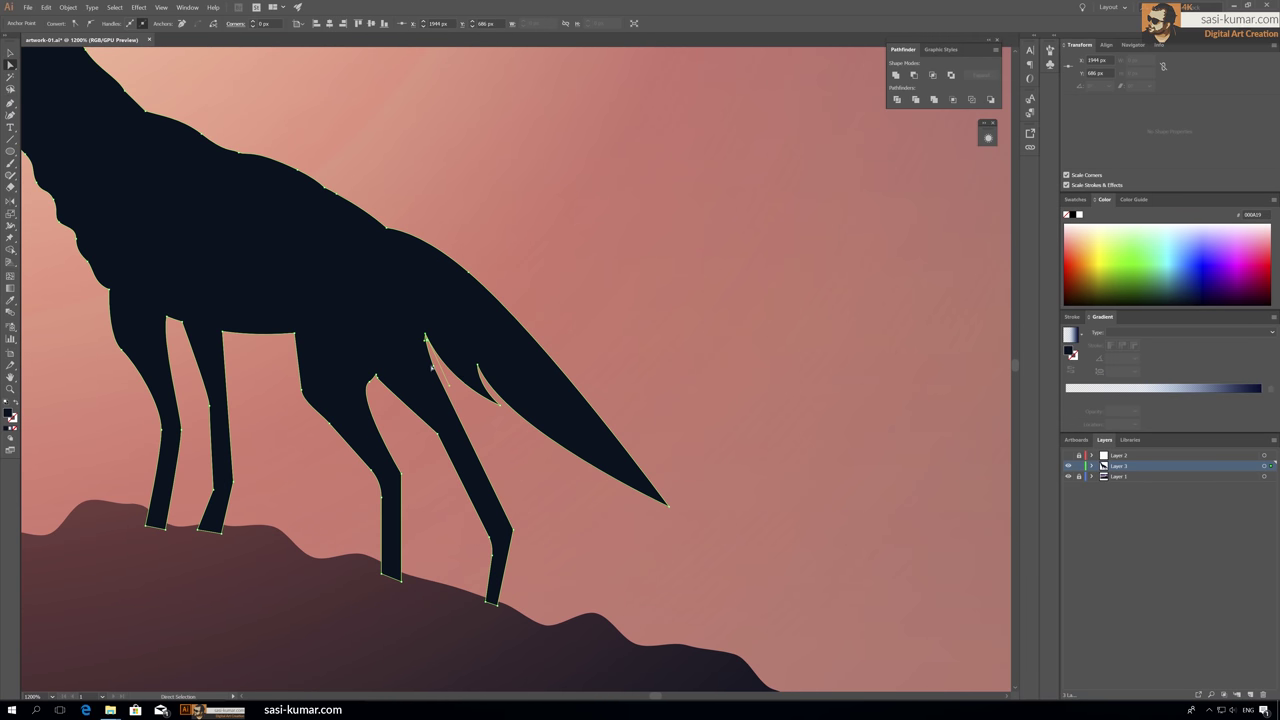
key("ctrl+shift+a")
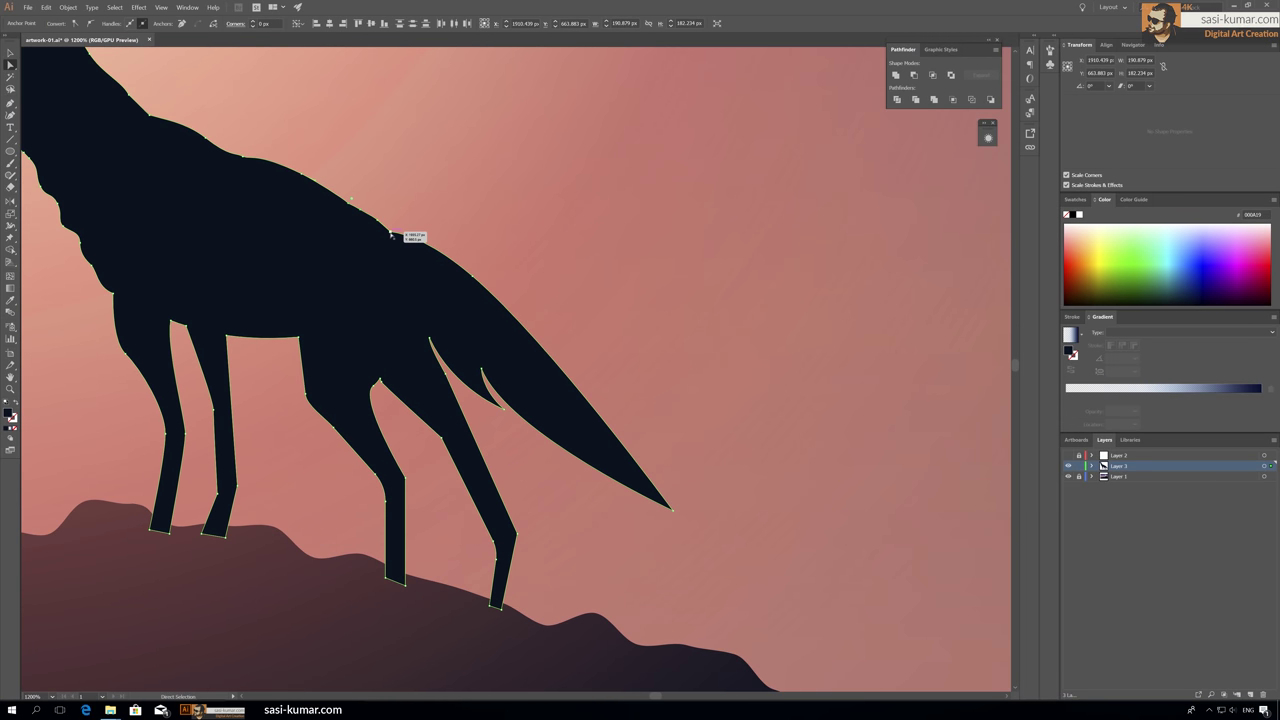
key("ctrl+minus")
key("ctrl+minus")
key("ctrl+minus")
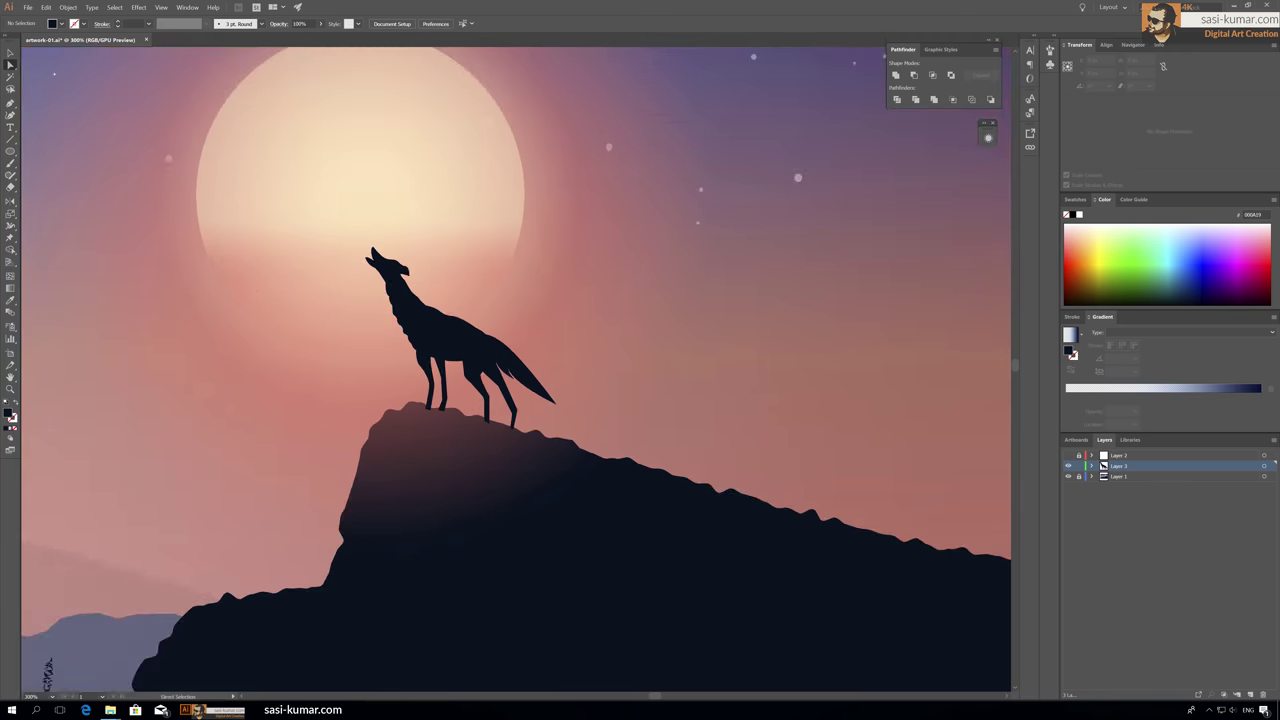
key("v")
left_click(460, 340)
Step: Duplicate the wolf and preview a smaller Zig Zag distortion with 7 ridges, then cancel it
key("ctrl+plus")
key("ctrl+plus")
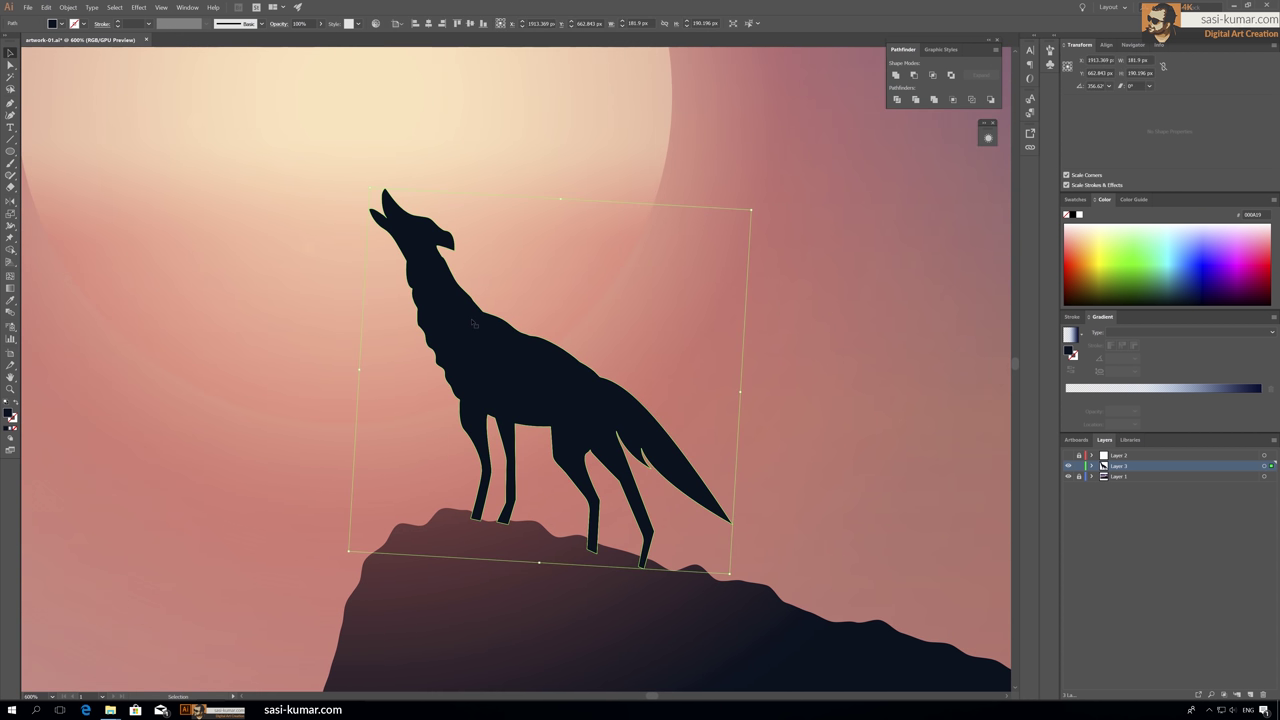
key("ctrl+shift+e")
left_click(138, 7)
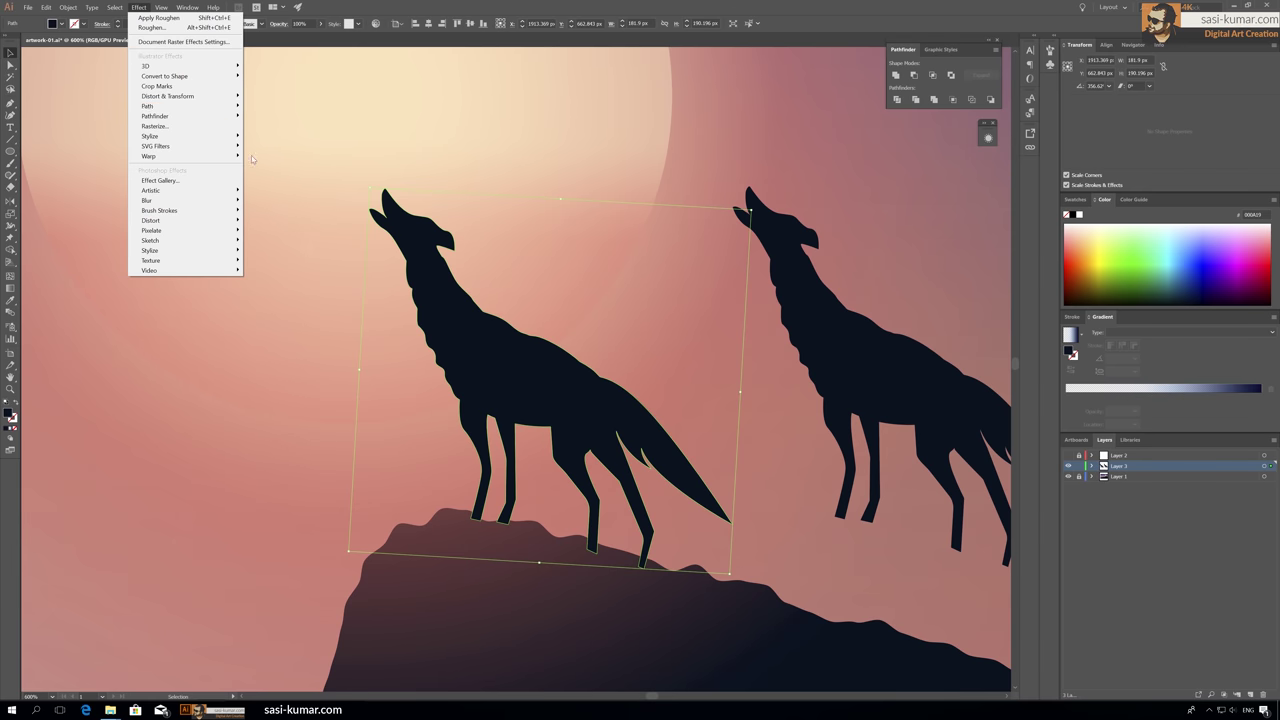
left_click(285, 158)
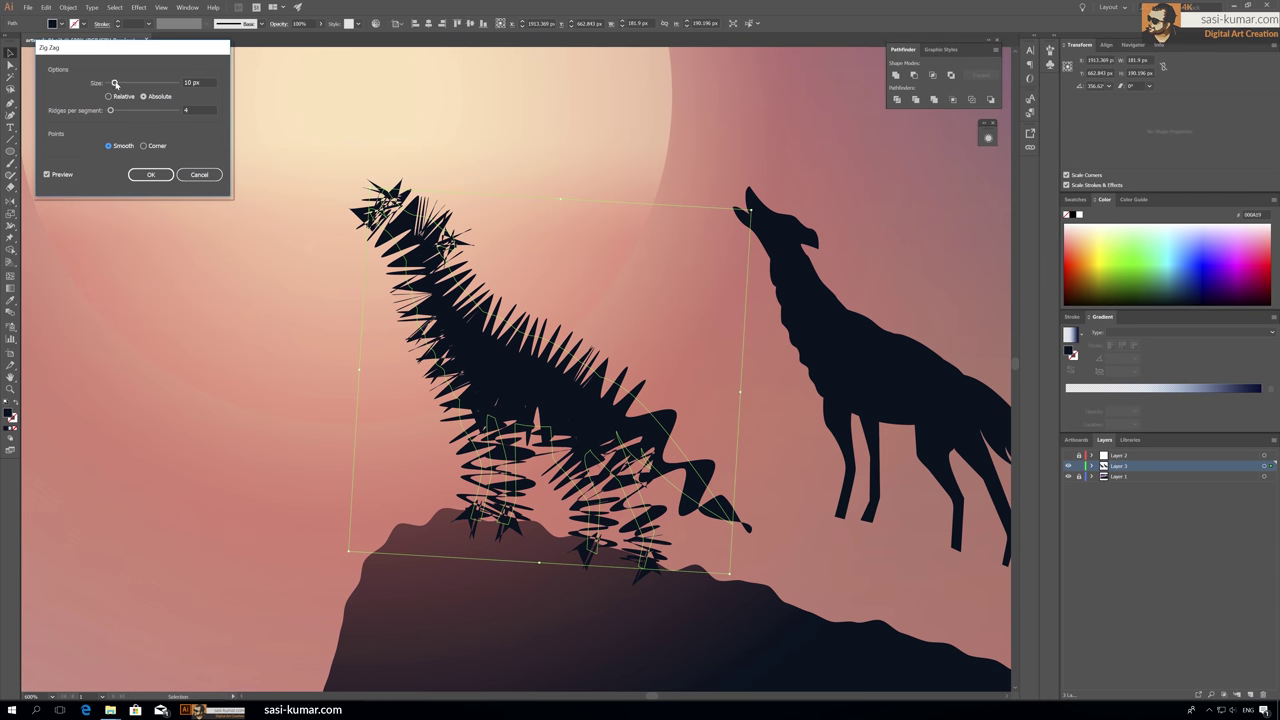
left_click_drag(118, 83, 109, 84)
key("Tab")
type("7")
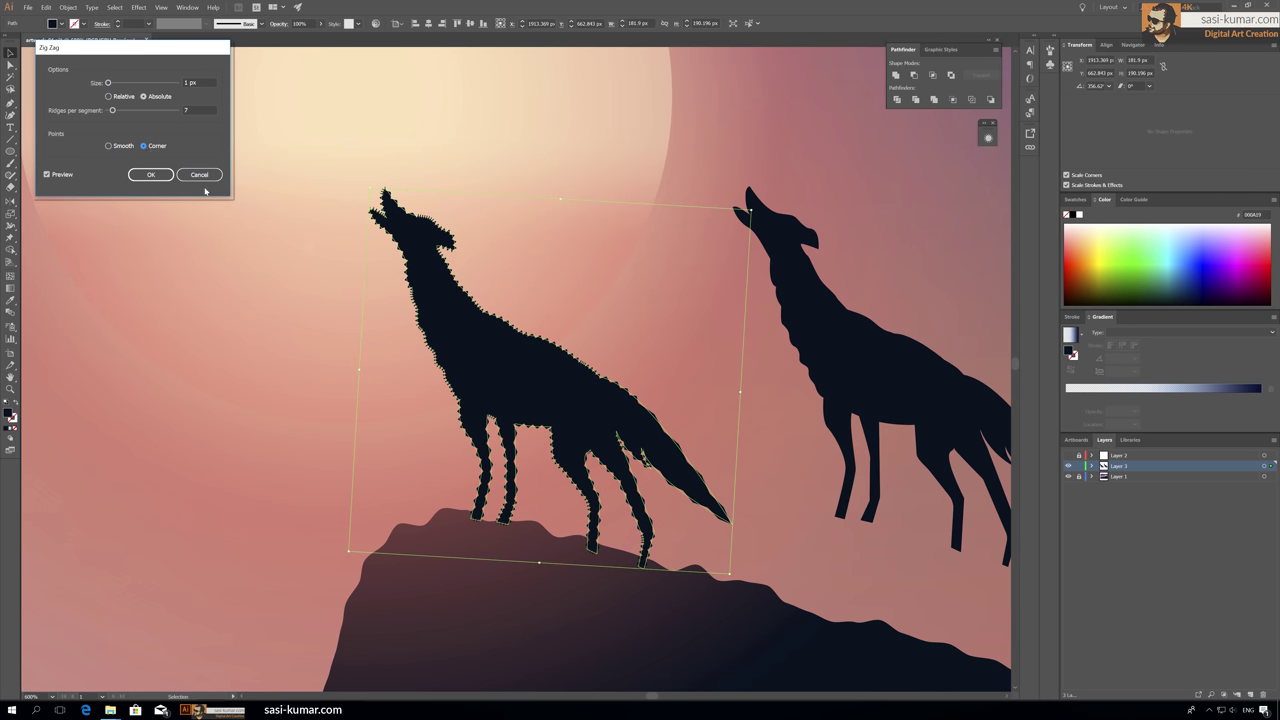
left_click(199, 175)
Step: Apply a Roughen effect to the wolf with Absolute size 3 px and Detail 14
left_click(138, 7)
left_click(285, 128)
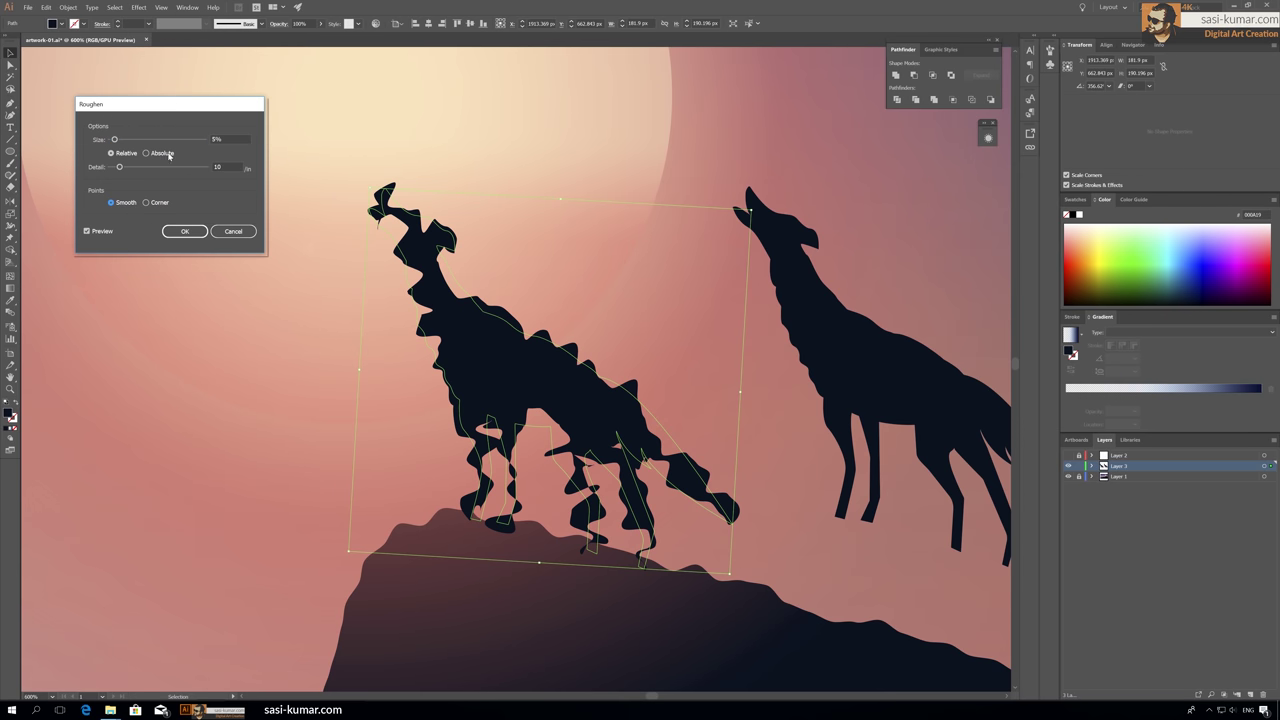
left_click(147, 153)
left_click_drag(120, 167, 124, 169)
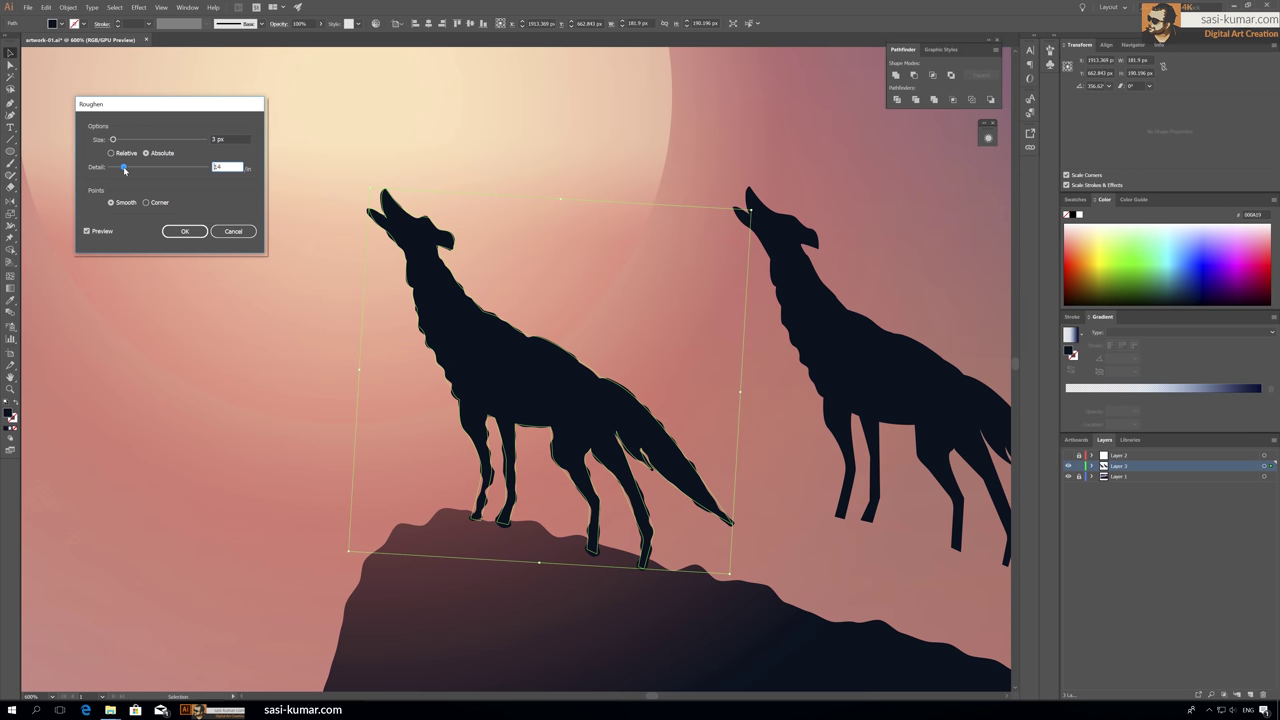
left_click(233, 231)
left_click(345, 133)
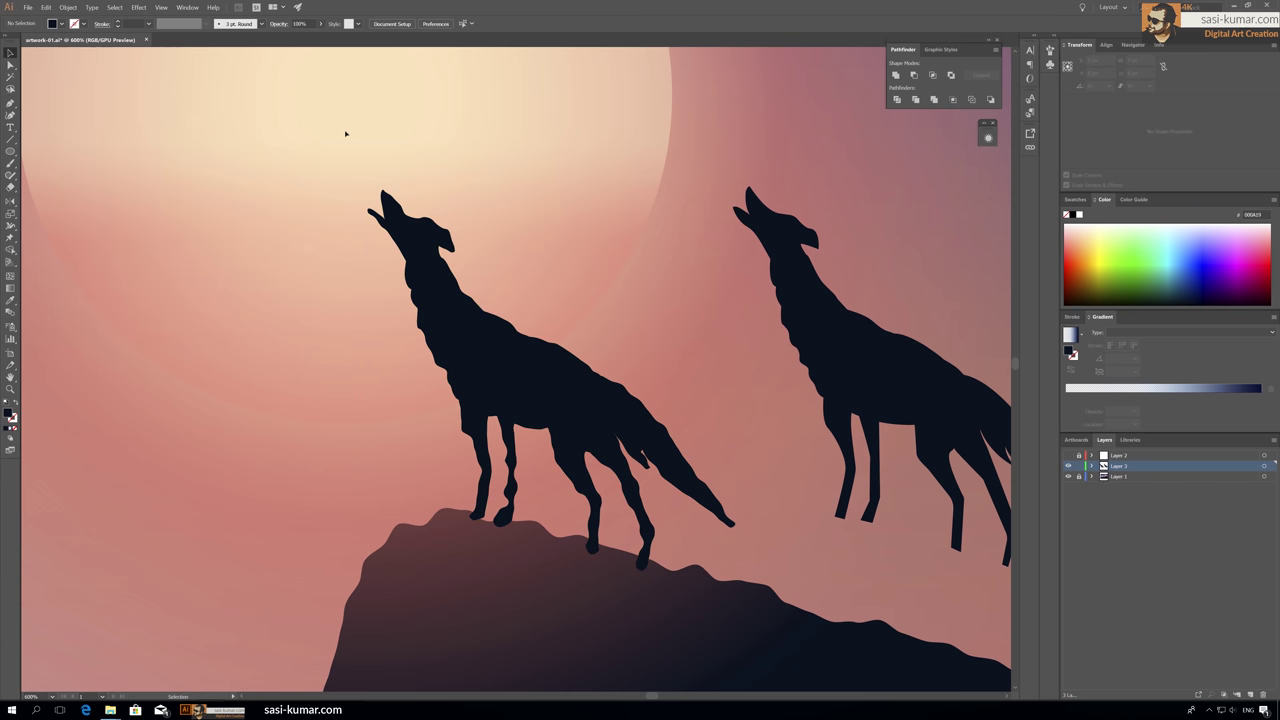
Step: Move the wolf copy onto the dark wolf, give it a gradient fill, and offset it behind as a rim
left_click_drag(866, 362, 500, 366)
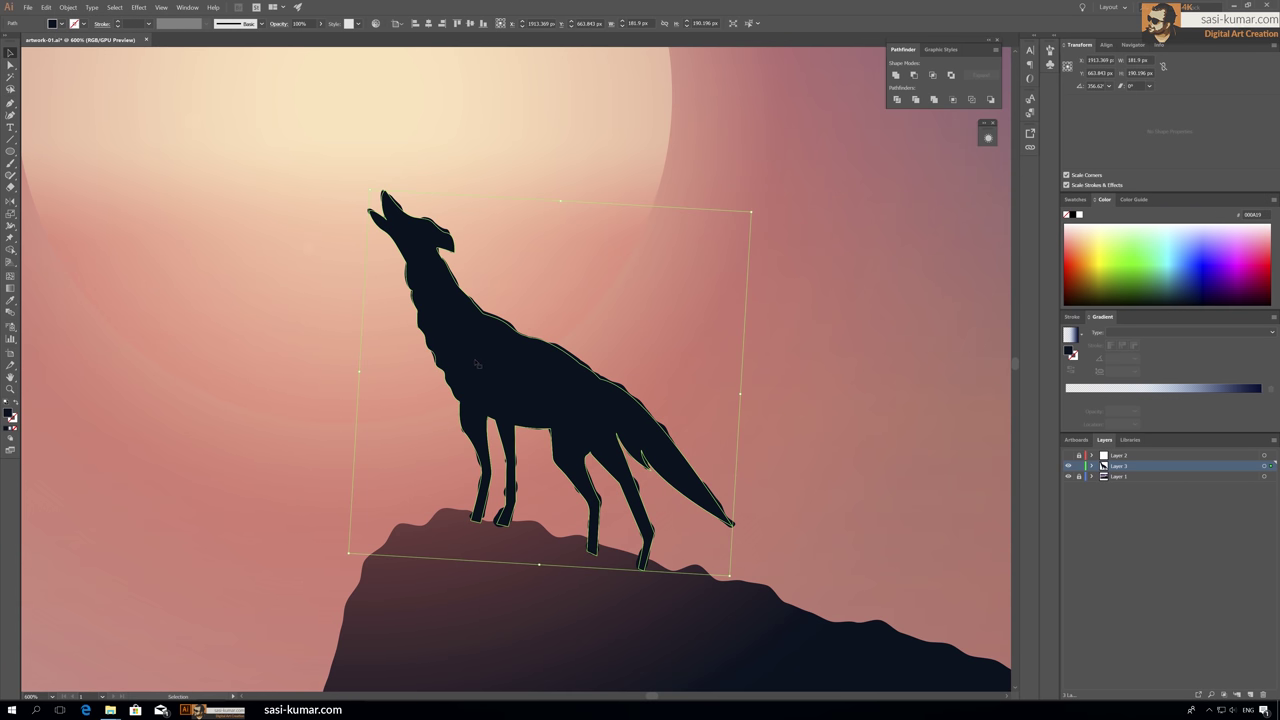
key("i")
left_click(413, 290)
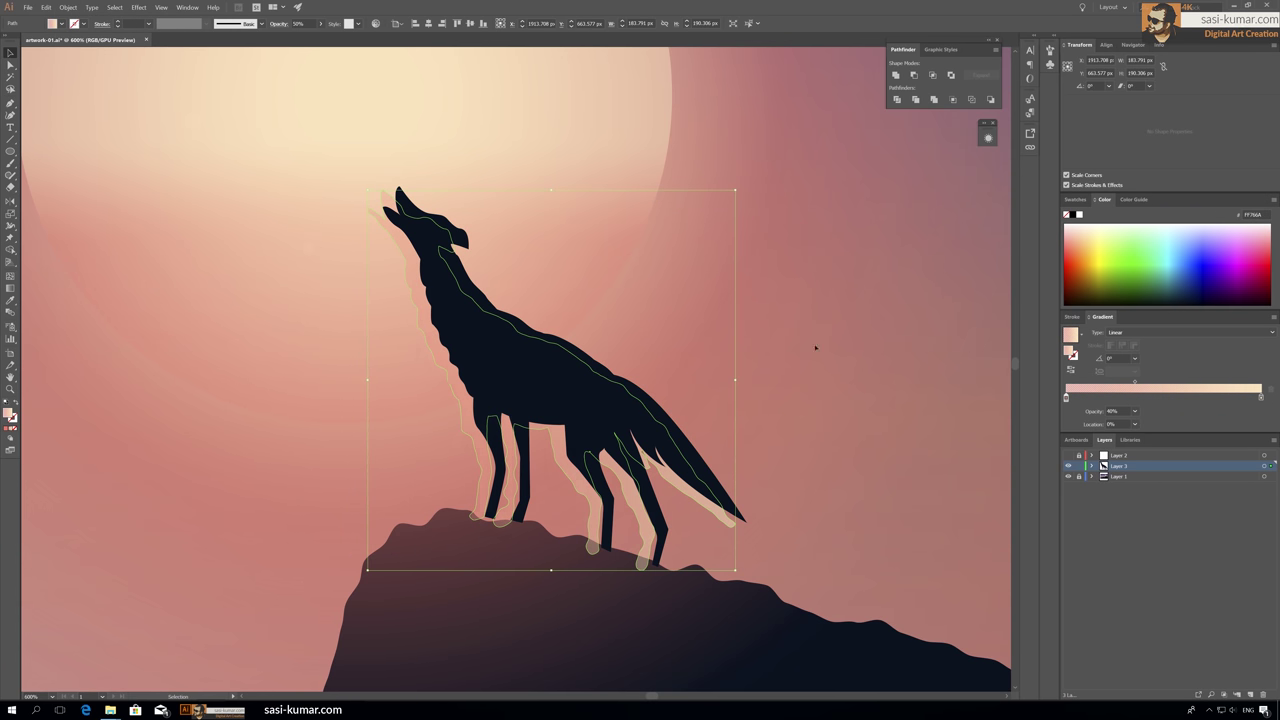
left_click_drag(814, 343, 800, 343)
key("ctrl+shift+a")
left_click(426, 275)
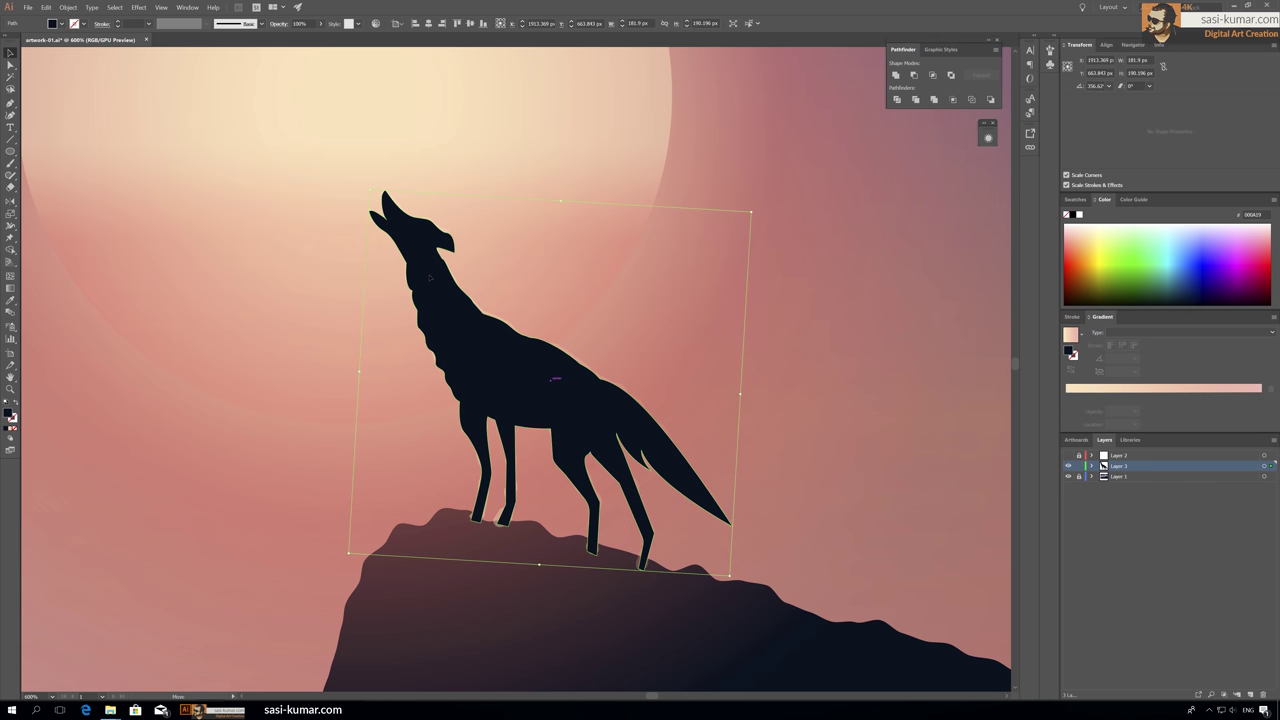
Step: Set the rim gradient stops to yellow and white
double_click(1066, 397)
left_click_drag(1194, 470, 1172, 470)
left_click(1251, 406)
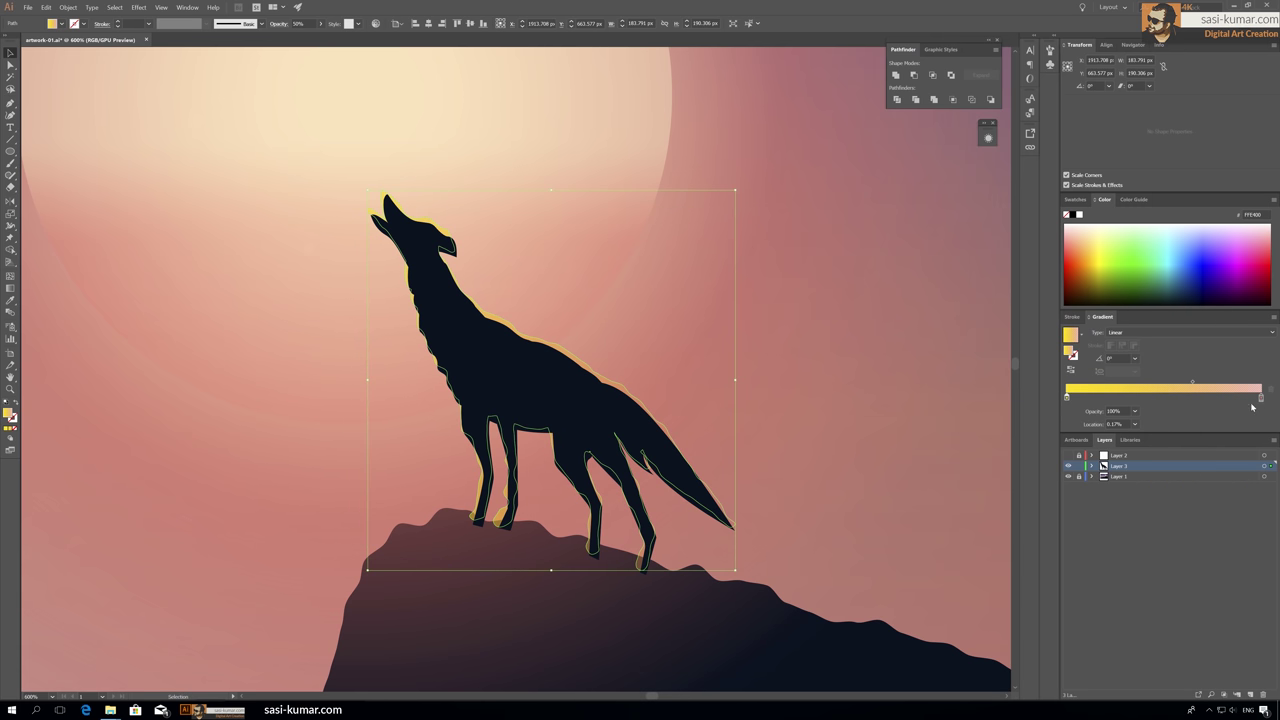
double_click(1202, 400)
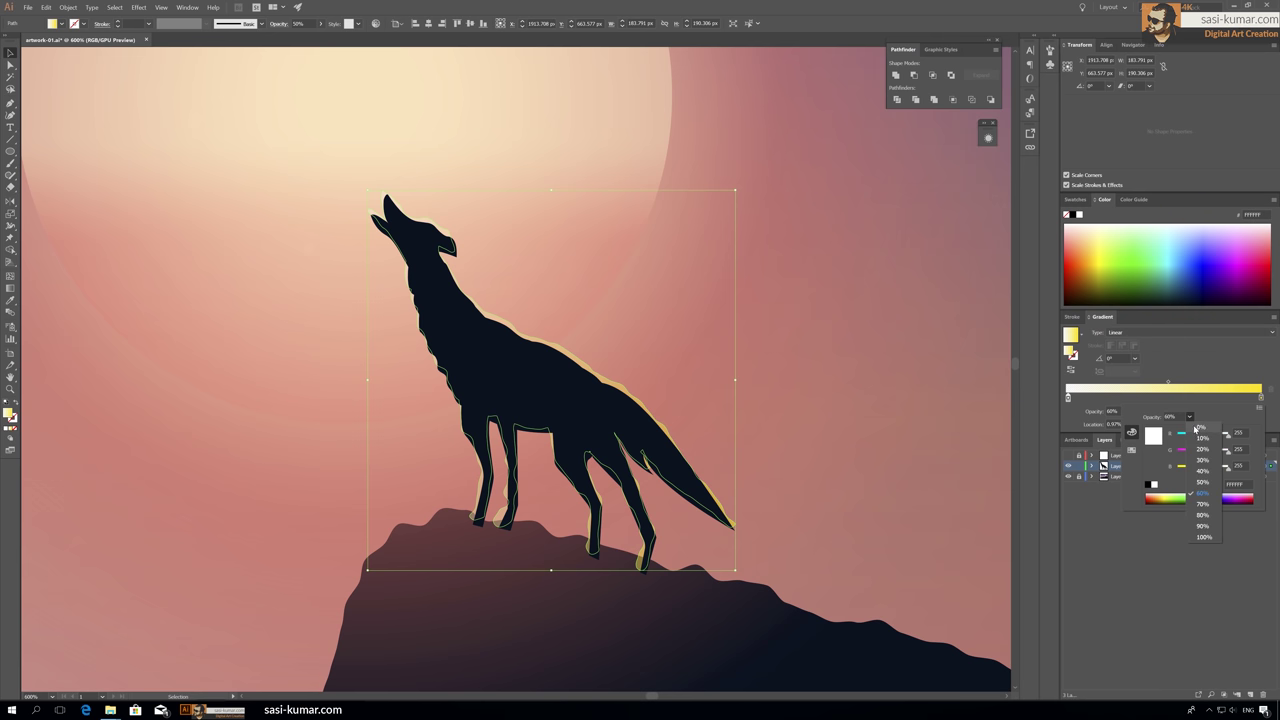
left_click(397, 222)
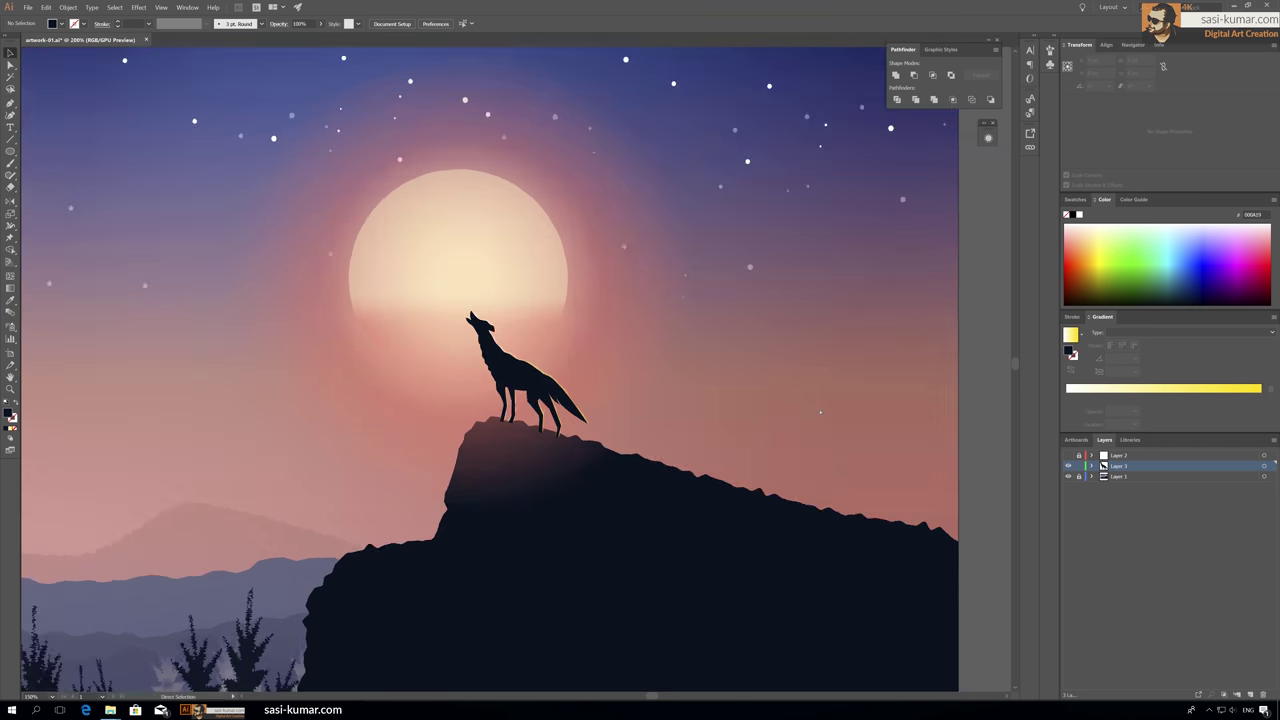
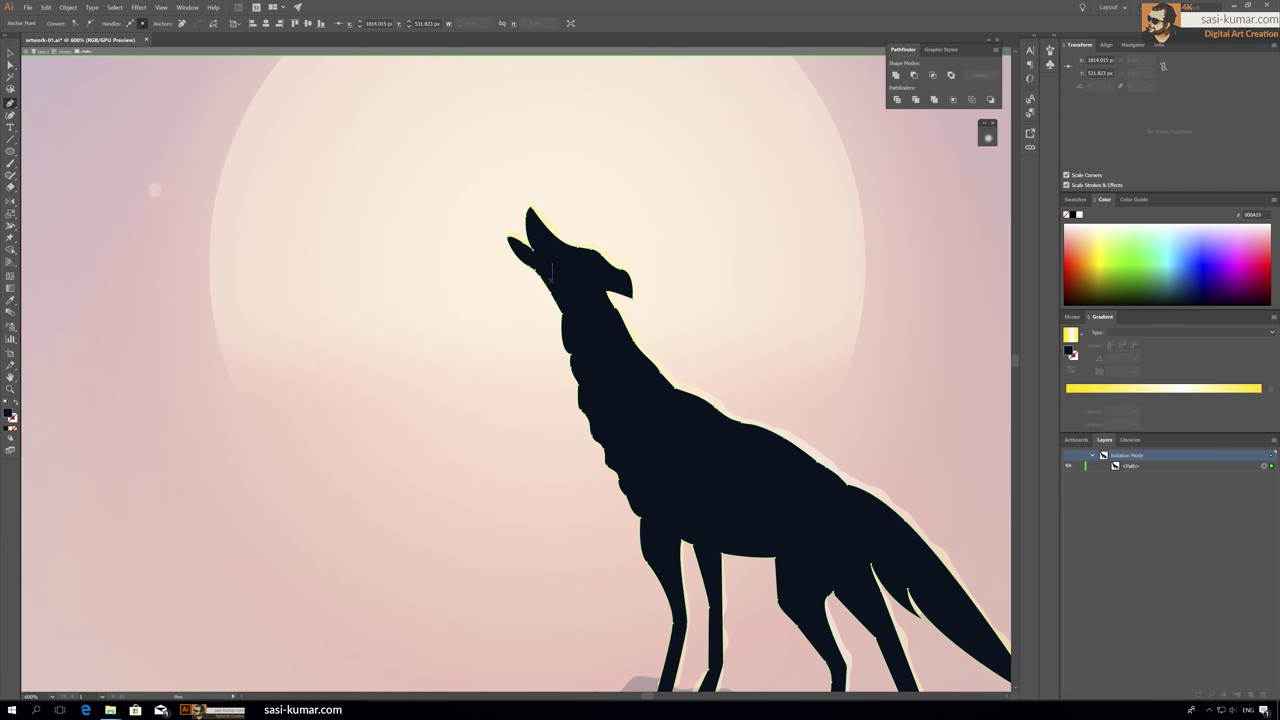
Step: Draw a highlight path along the wolf's throat and fill it with the yellow glow gradient
left_click(549, 269)
left_click(550, 345)
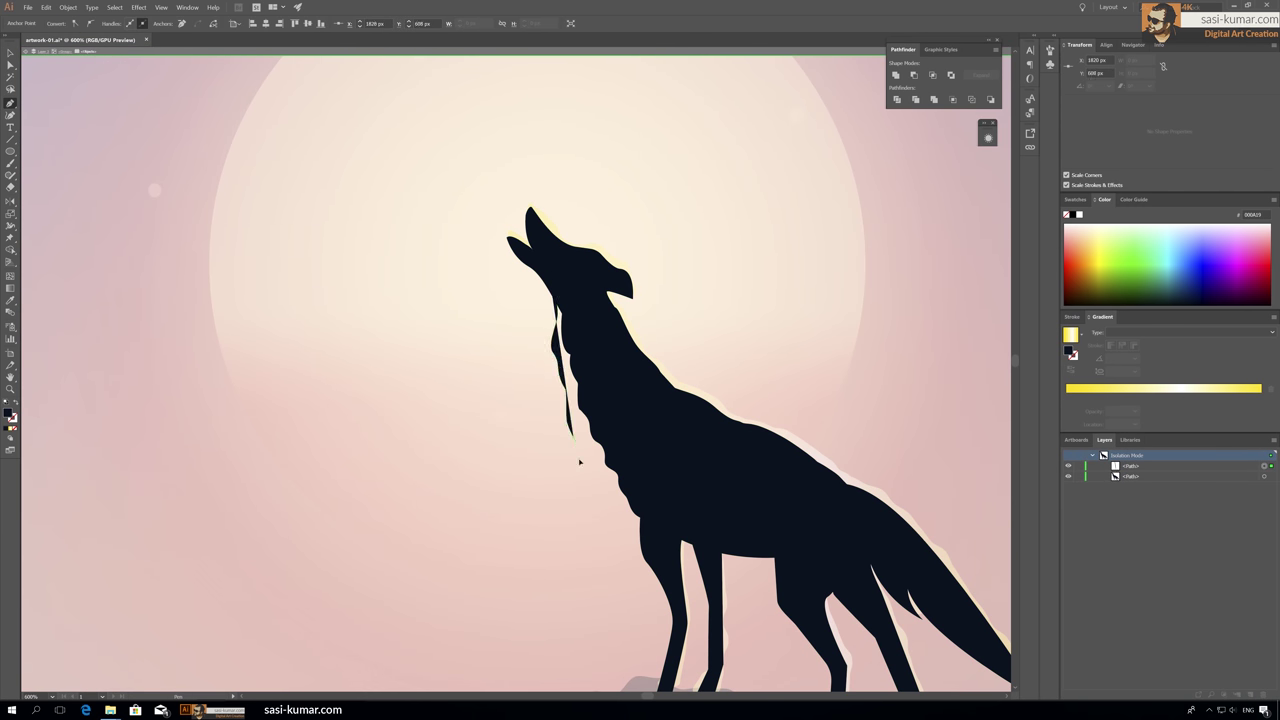
left_click_drag(683, 484, 676, 440)
key("v")
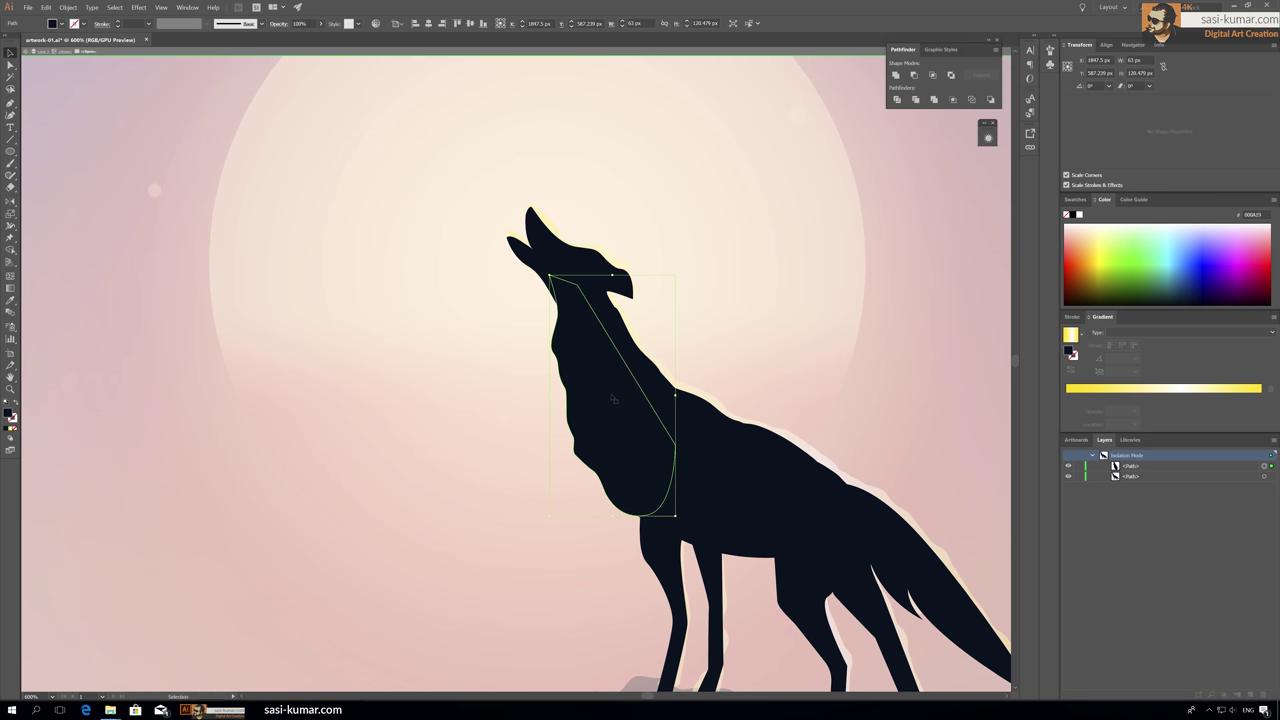
key("i")
left_click(545, 225)
Step: Exit and re-enter the wolf group to keep editing the throat highlight
double_click(903, 350)
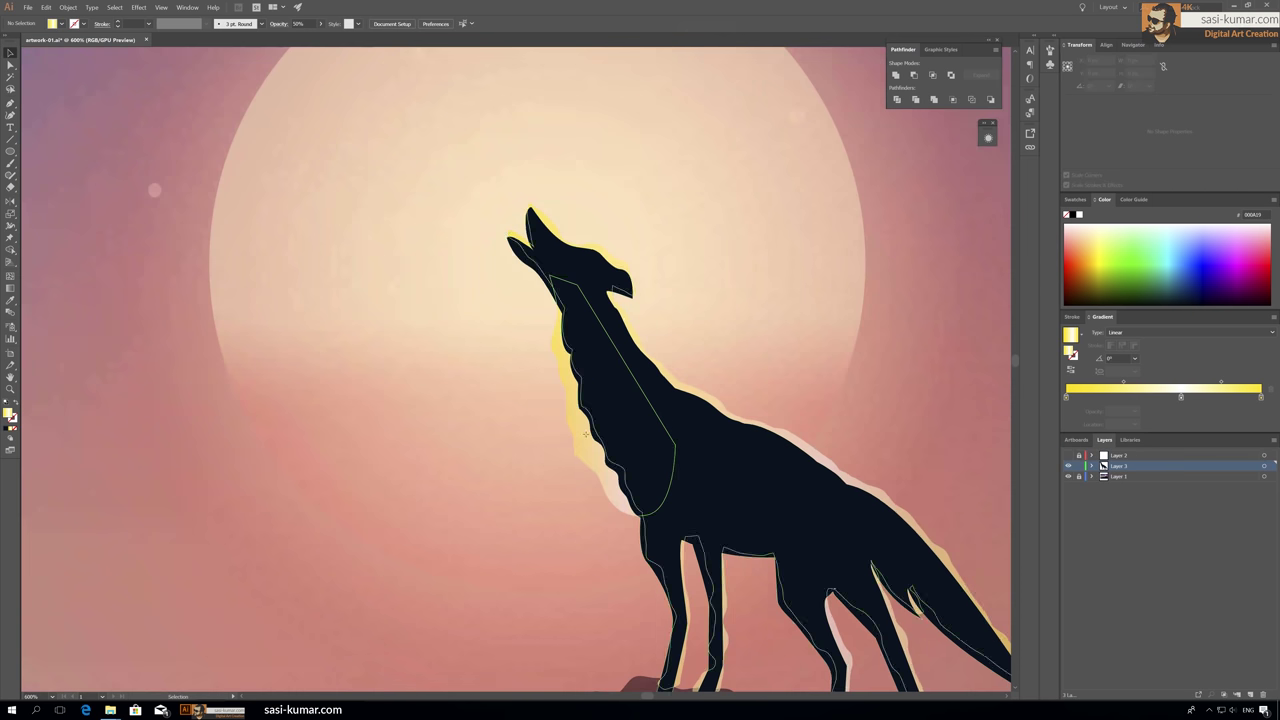
double_click(586, 428)
double_click(898, 406)
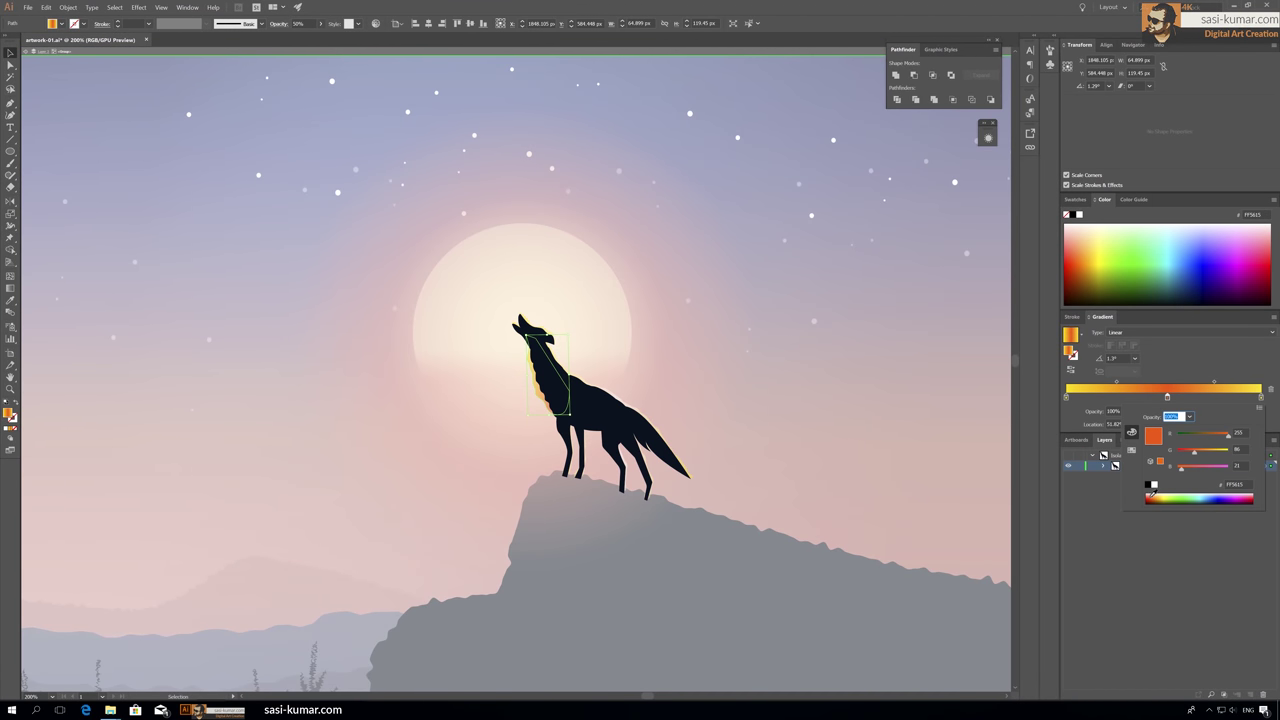
double_click(397, 225)
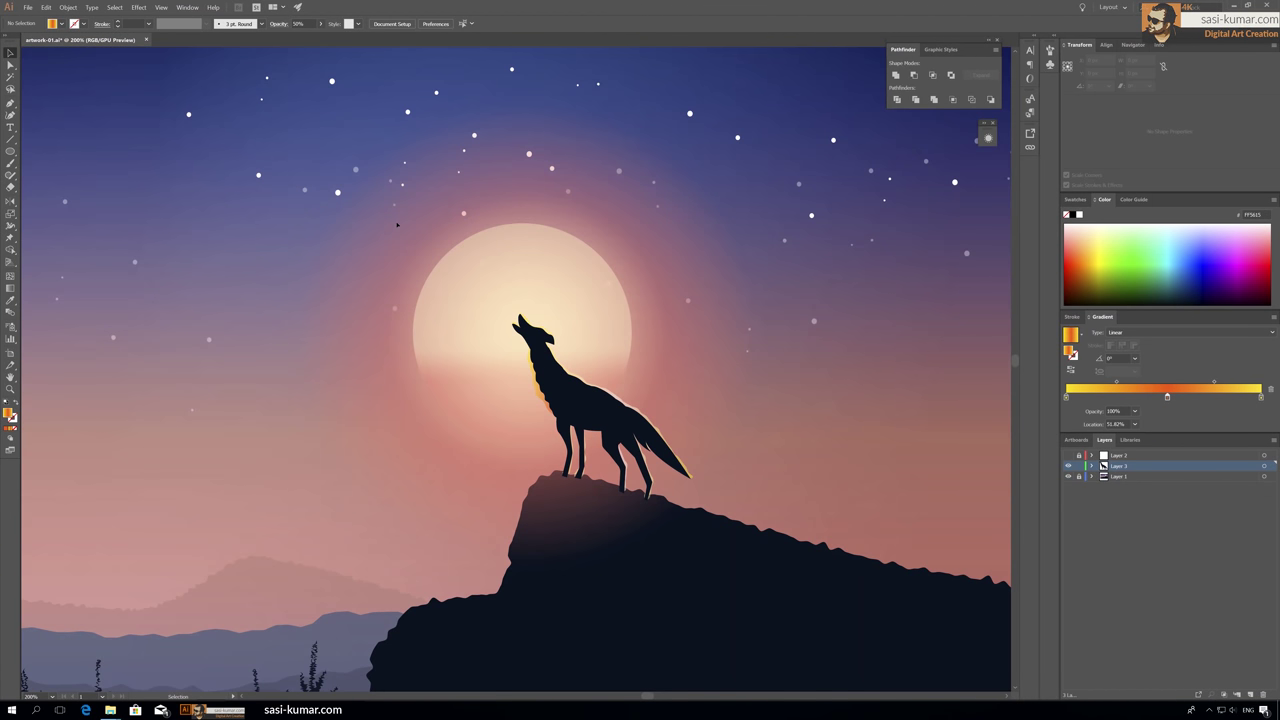
scroll(515, 371, "up", 4)
Step: Add a white copy behind the highlight, group both, and nudge them behind the wolf
key("ctrl+c")
key("ctrl+f")
left_click(6, 402)
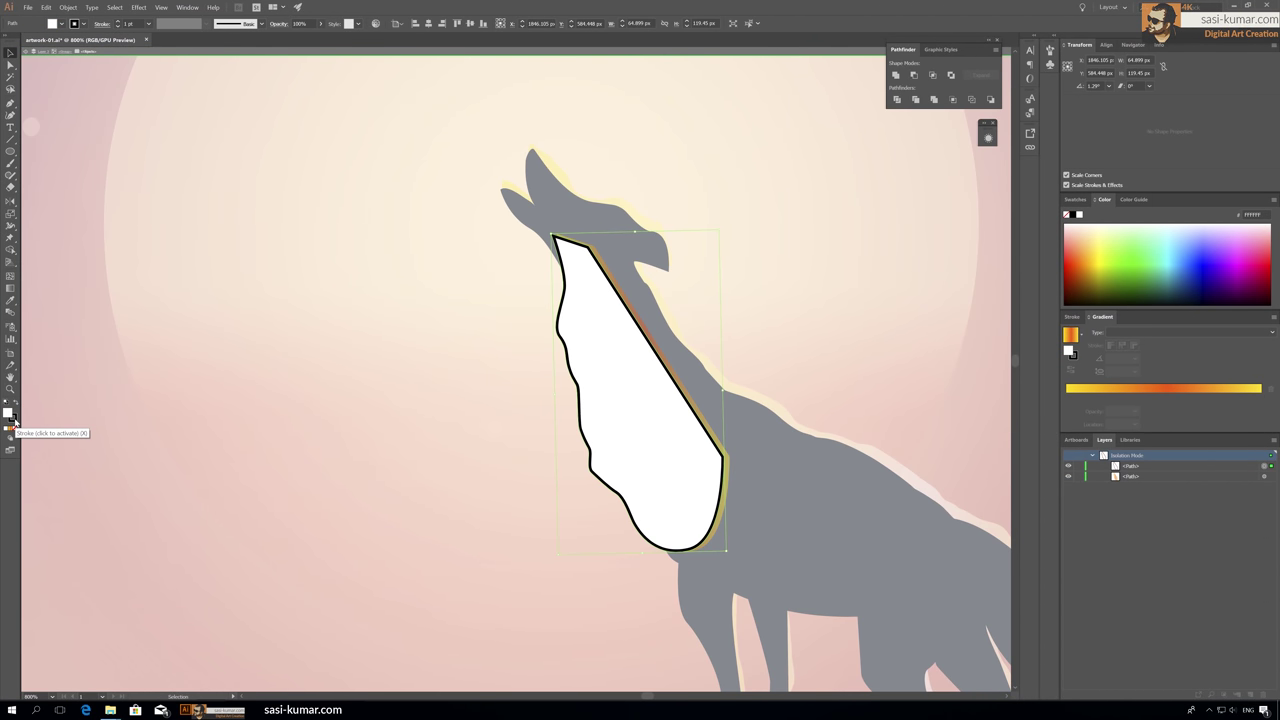
key("ctrl+bracketleft")
key("ctrl+g")
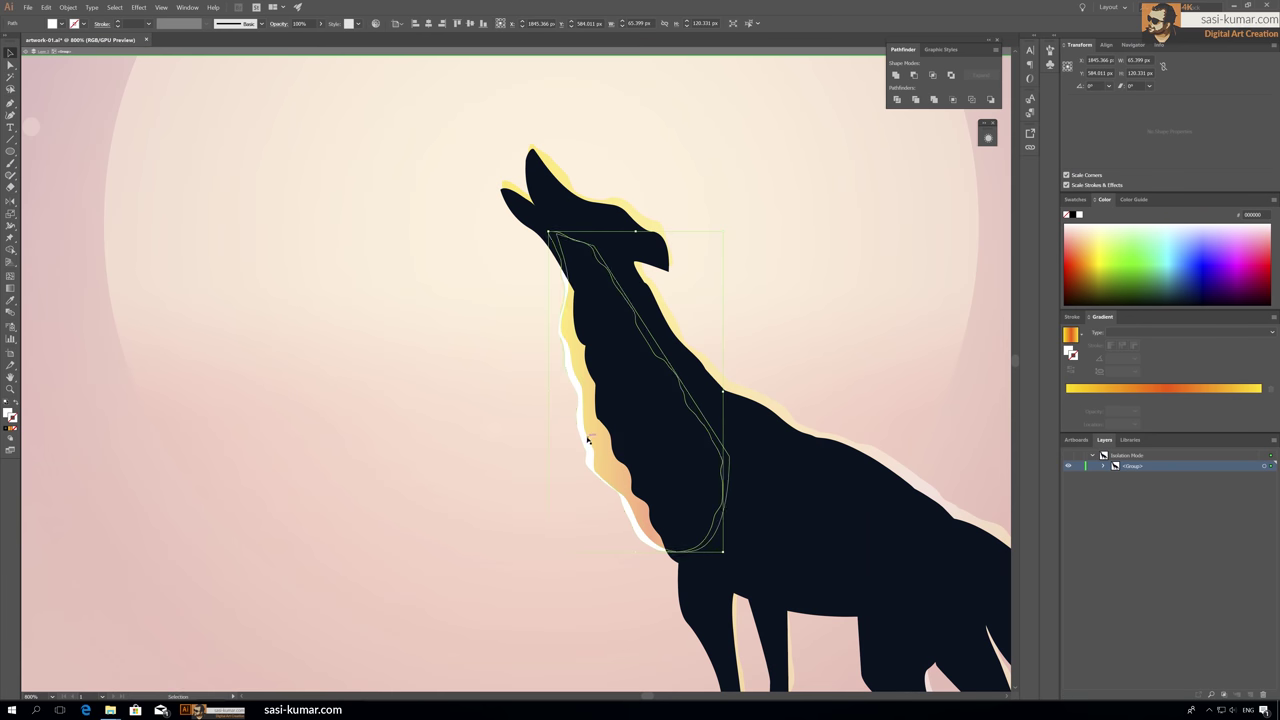
left_click_drag(586, 400, 602, 420)
Step: Exit the wolf group and deselect to review the rim-lit chest
key("Escape")
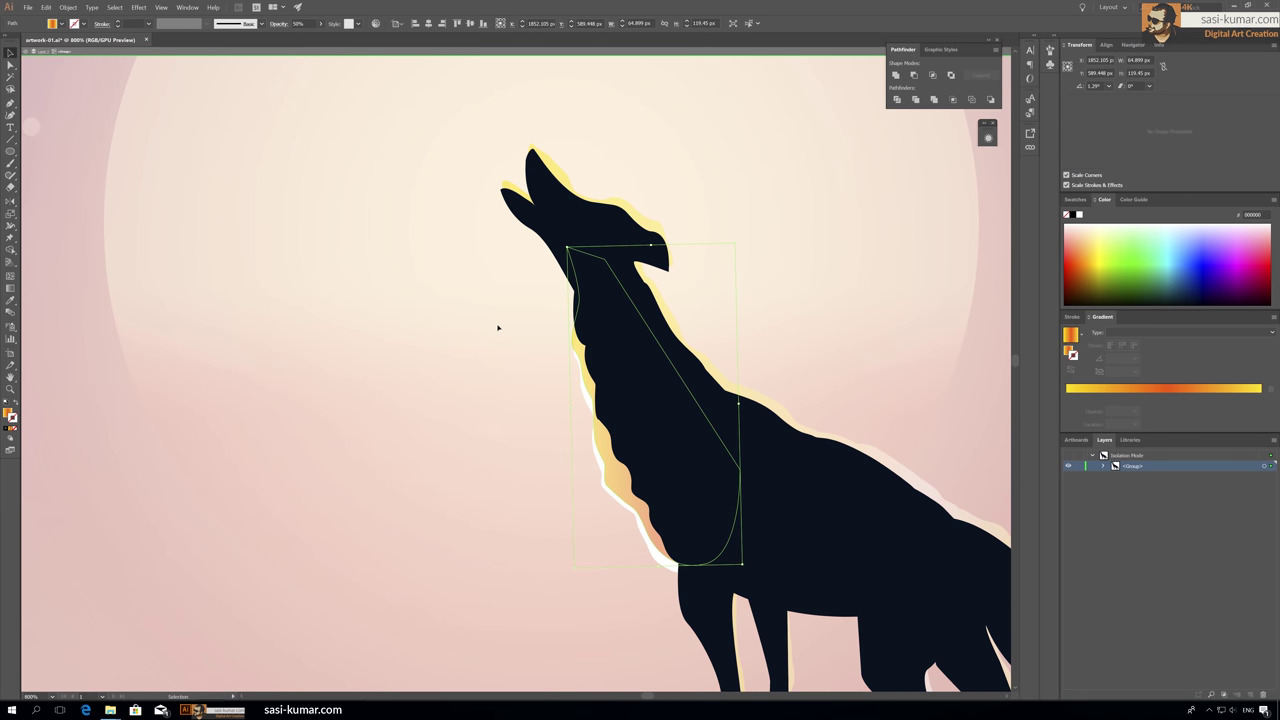
scroll(553, 353, "down", 5)
scroll(553, 353, "up", 1)
left_click(450, 336)
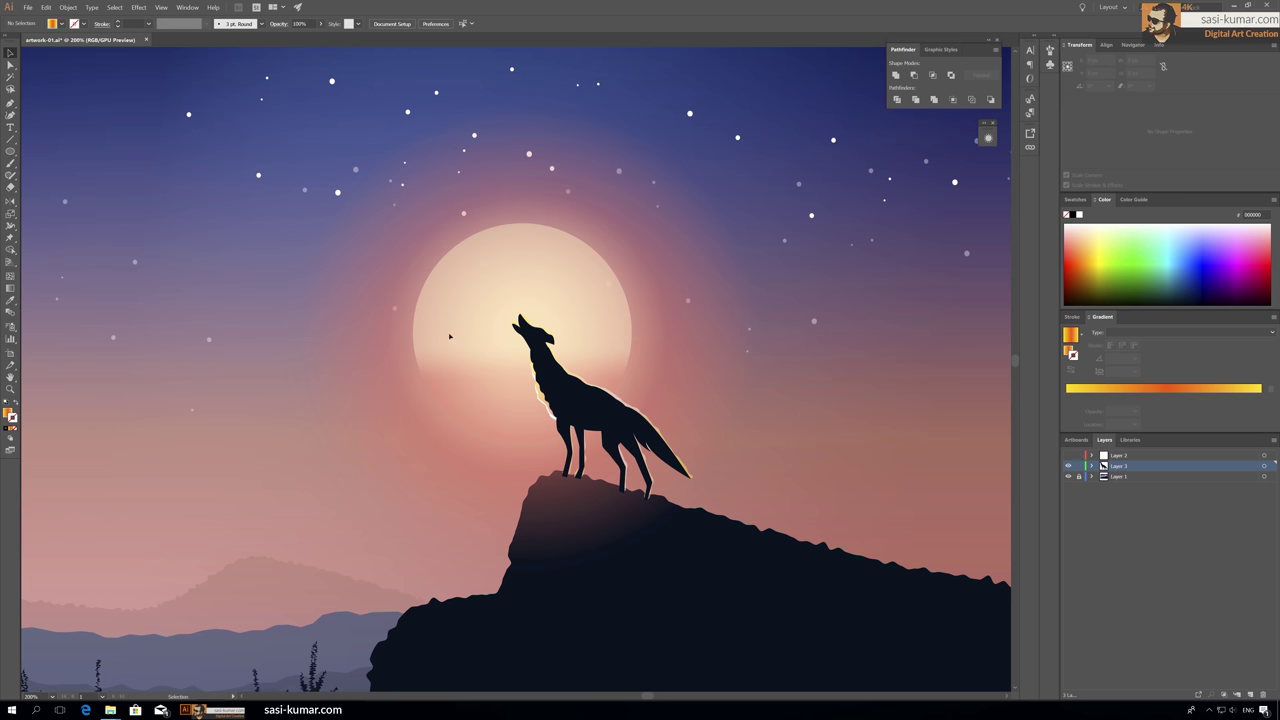
Step: Scale the moon's glow circle down from 736 px to 685 px across
left_click(434, 353)
key("ctrl+1")
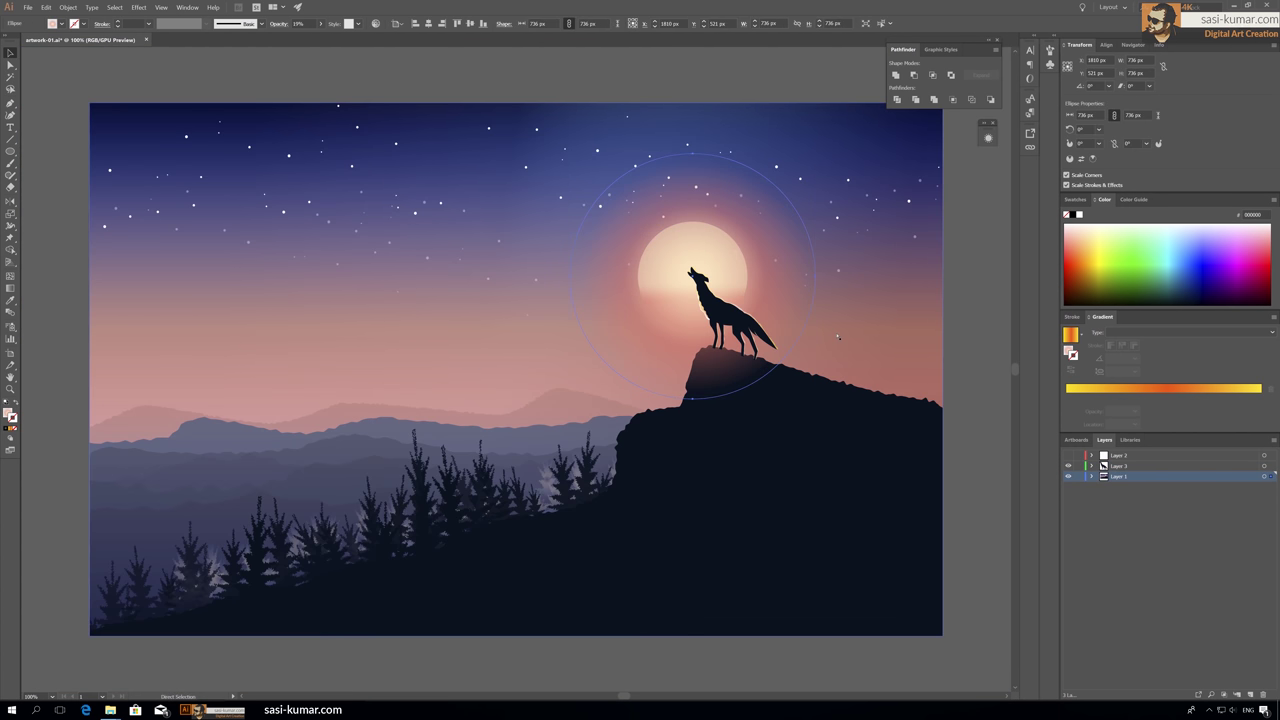
key("s")
left_click_drag(640, 262, 604, 255)
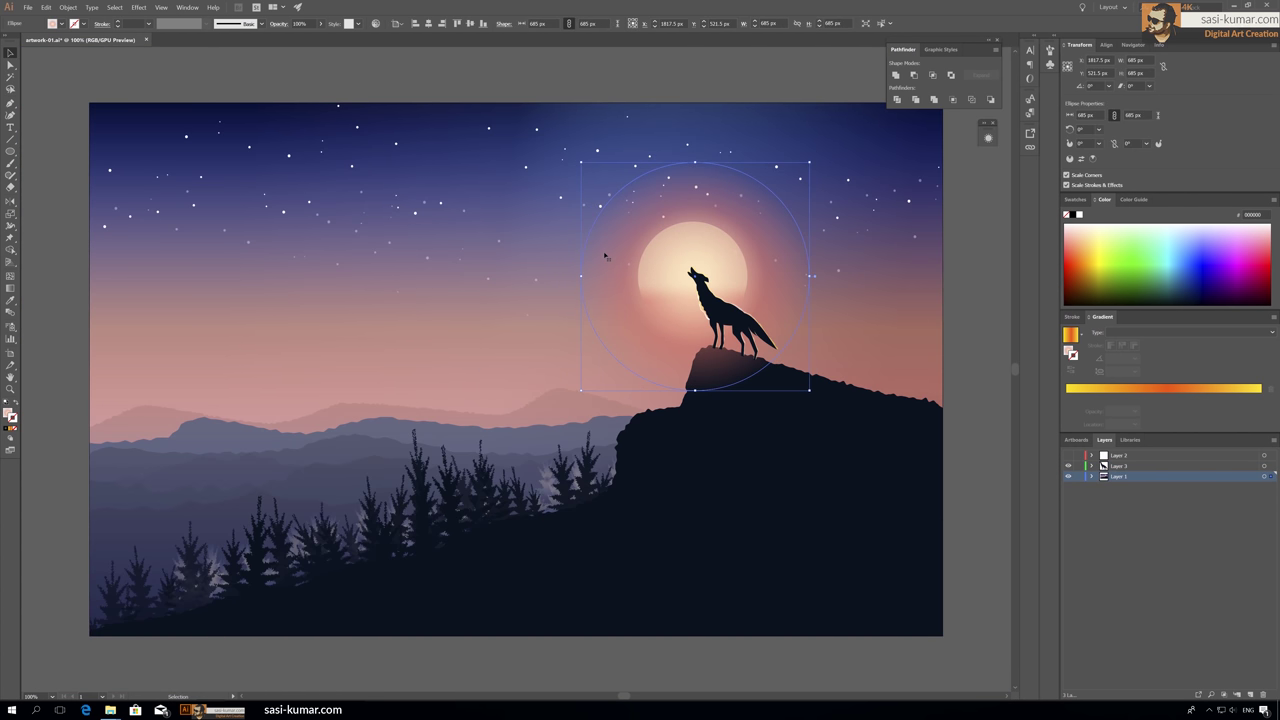
scroll(604, 256, "up", 1)
scroll(500, 234, "right", 3)
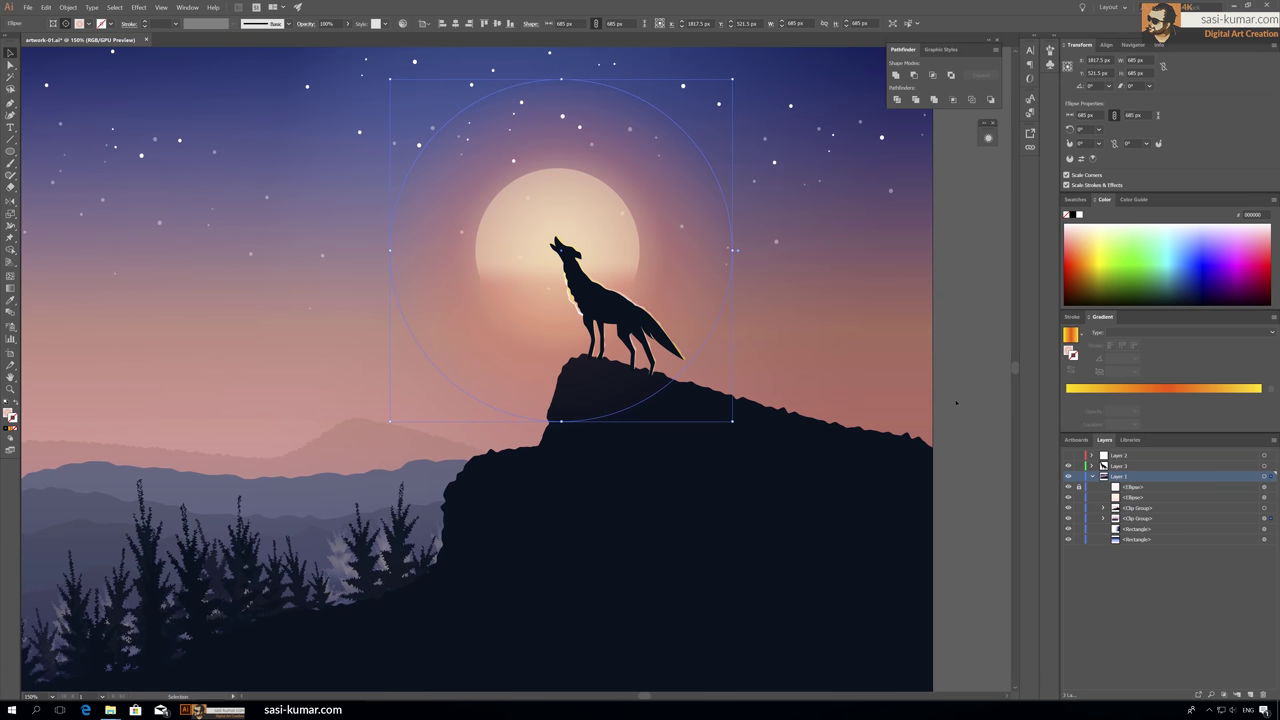
Step: Select the glow ellipse inside the background clip group, then clear the selection and fit the artwork
left_click(466, 291)
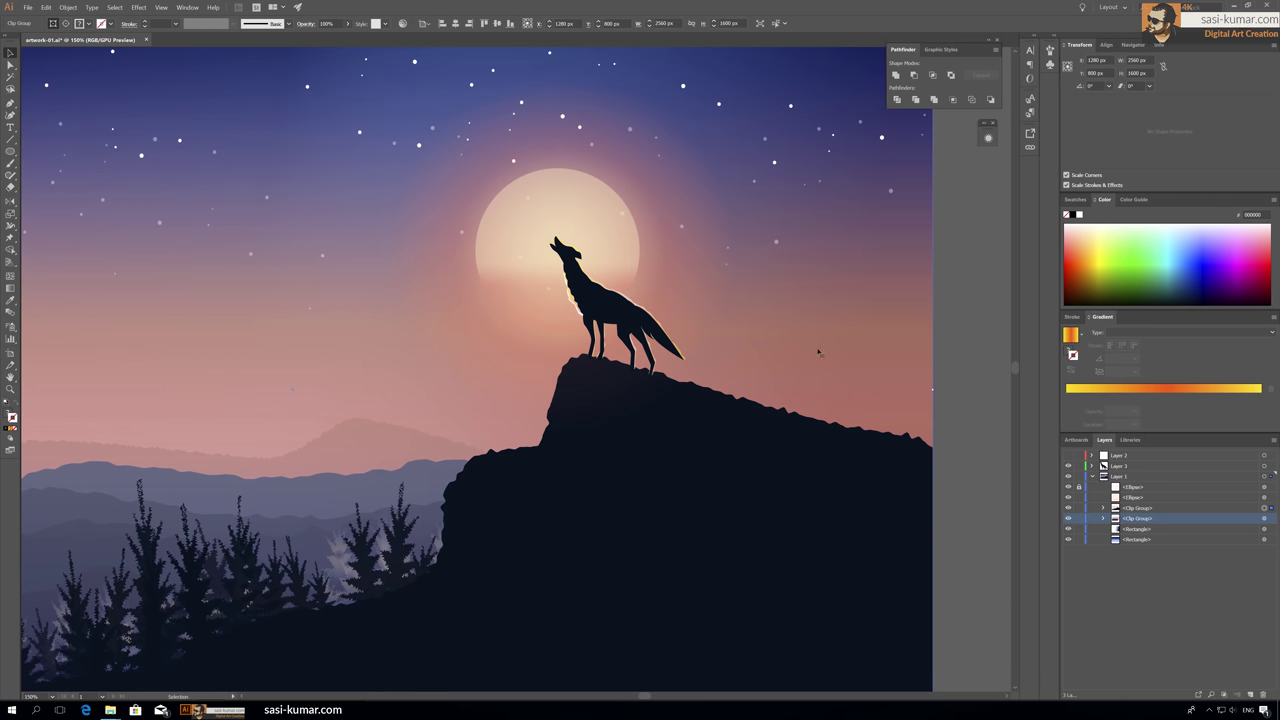
left_click(1104, 518)
left_click(1263, 529)
key("ctrl+0")
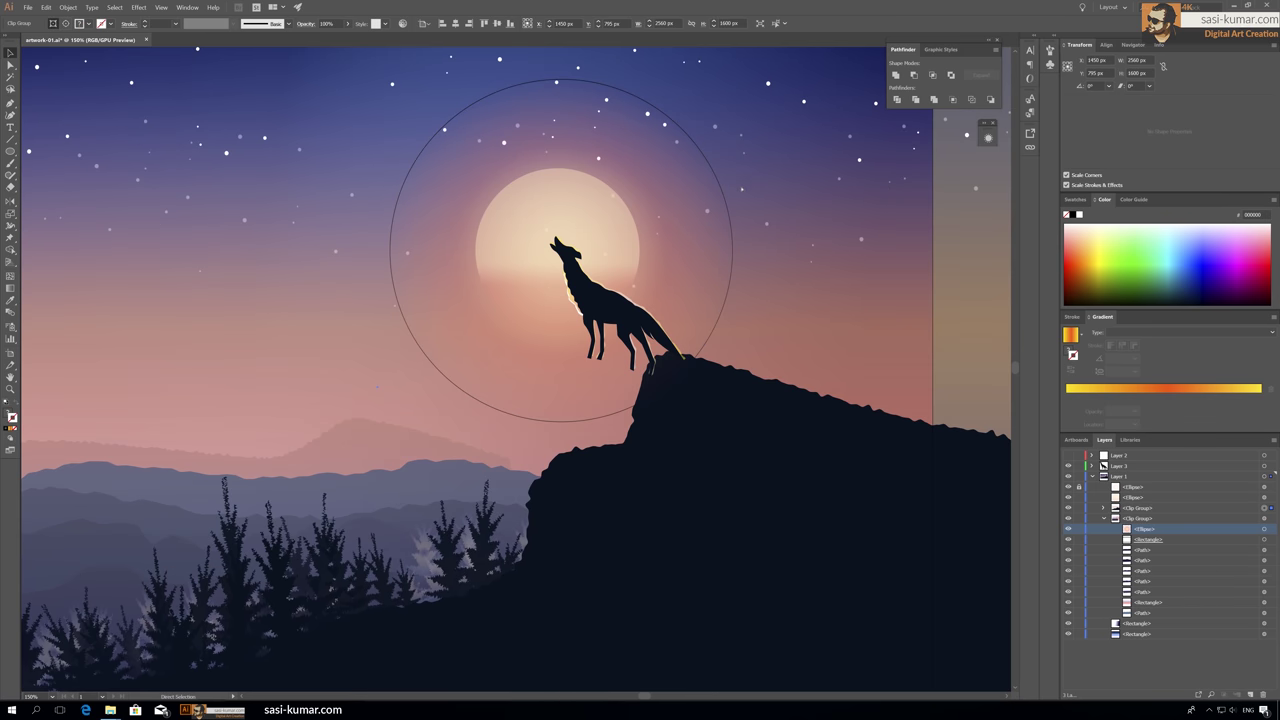
left_click(947, 450)
key("ctrl+1")
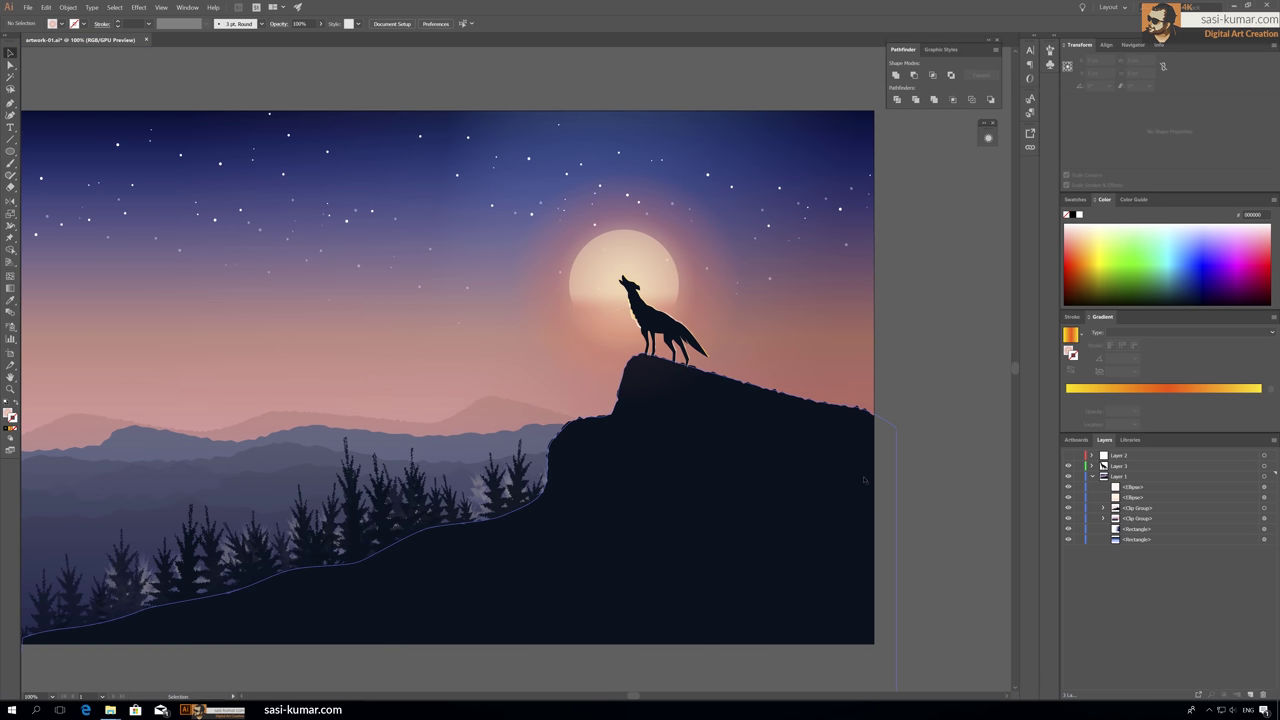
left_click(910, 320)
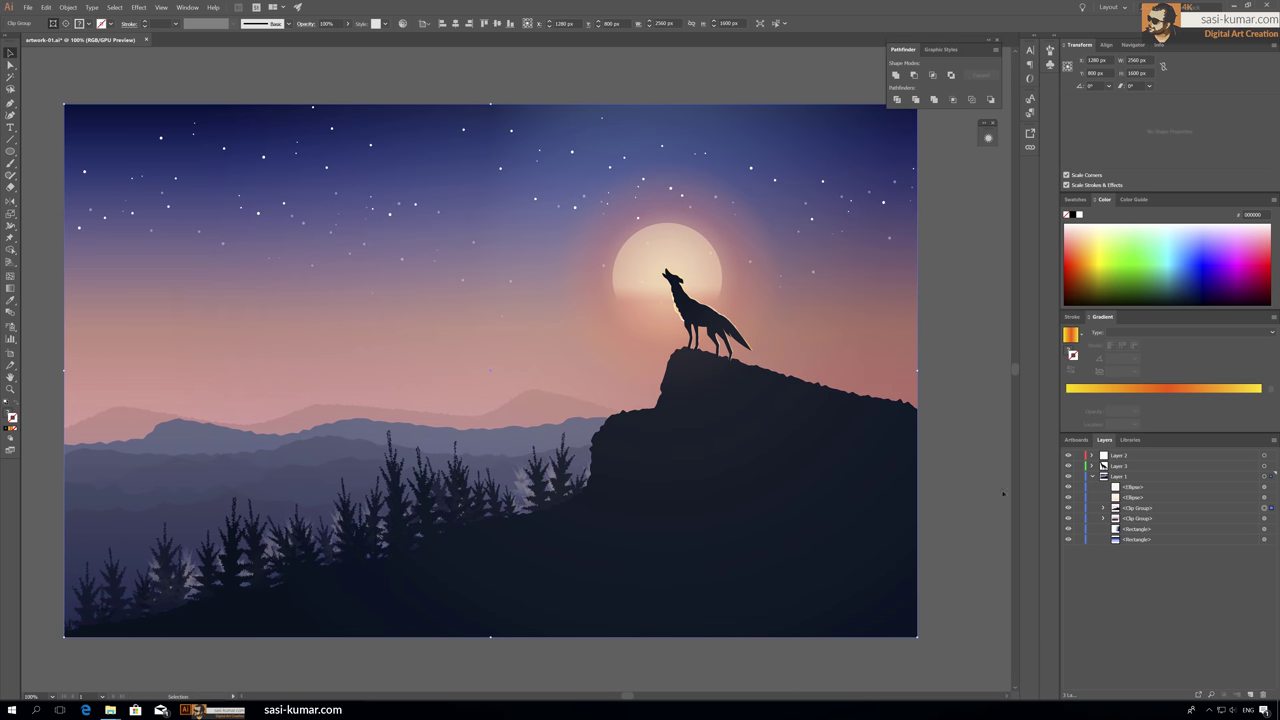
Step: Isolate the cliff group and give the cliff path an orange-to-white gradient
key("ctrl+minus")
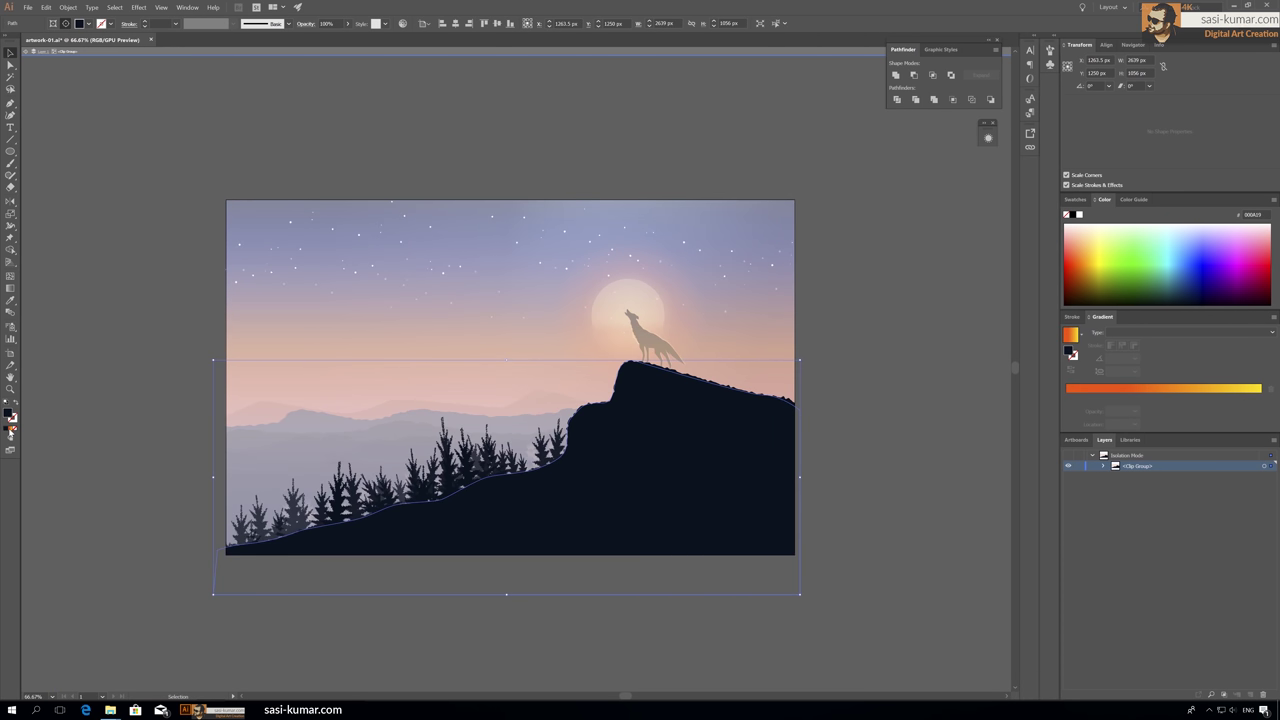
key("period")
right_click(698, 470)
left_click(750, 608)
scroll(624, 380, "up", 3)
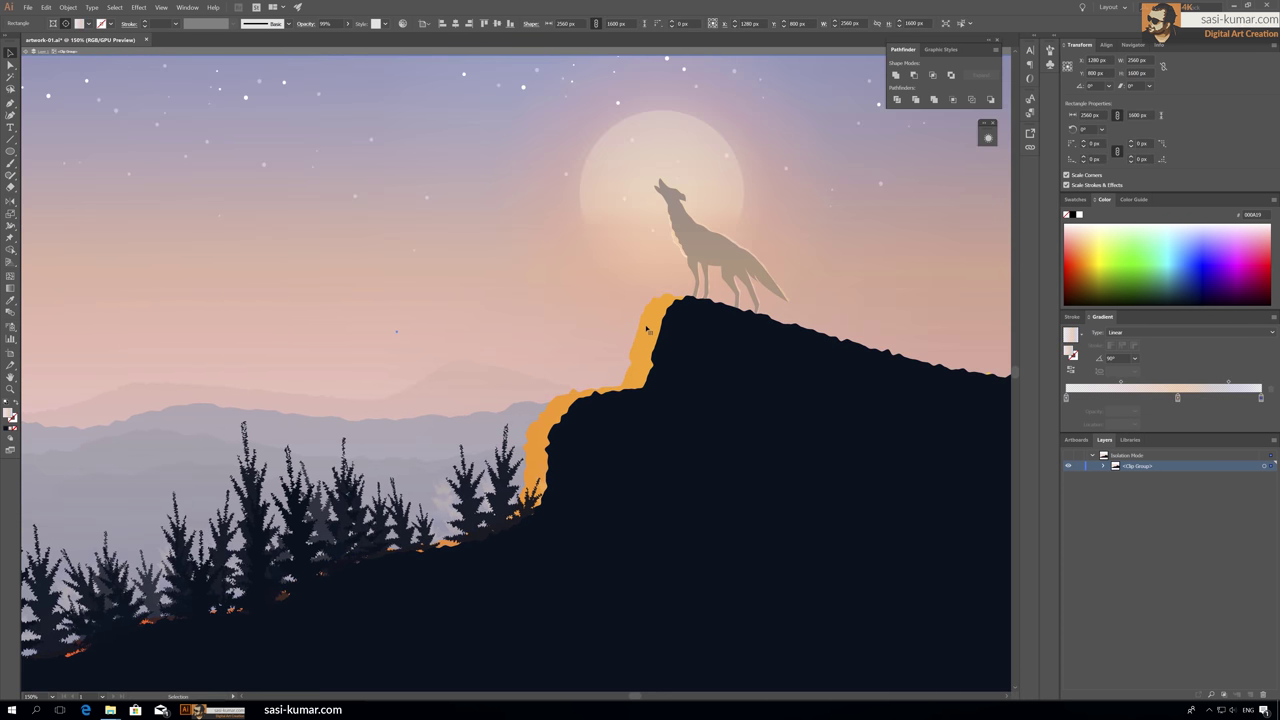
scroll(624, 380, "down", 3)
left_click(636, 407)
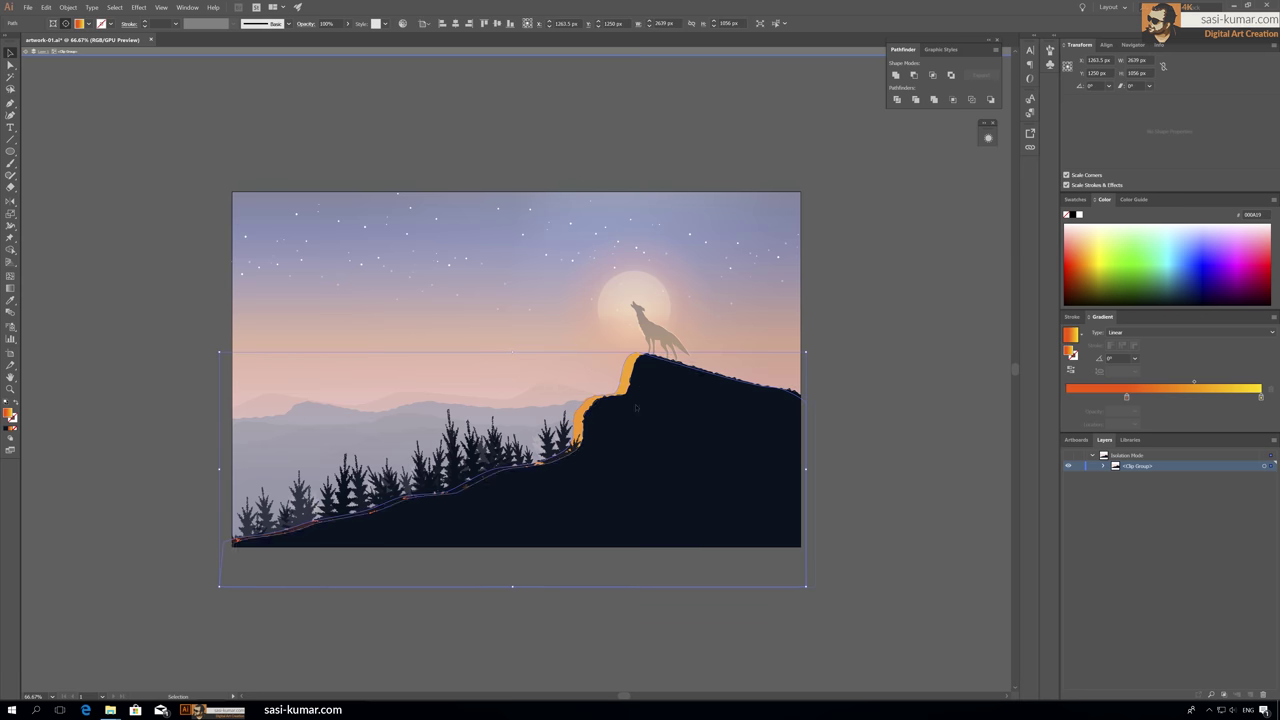
double_click(1260, 396)
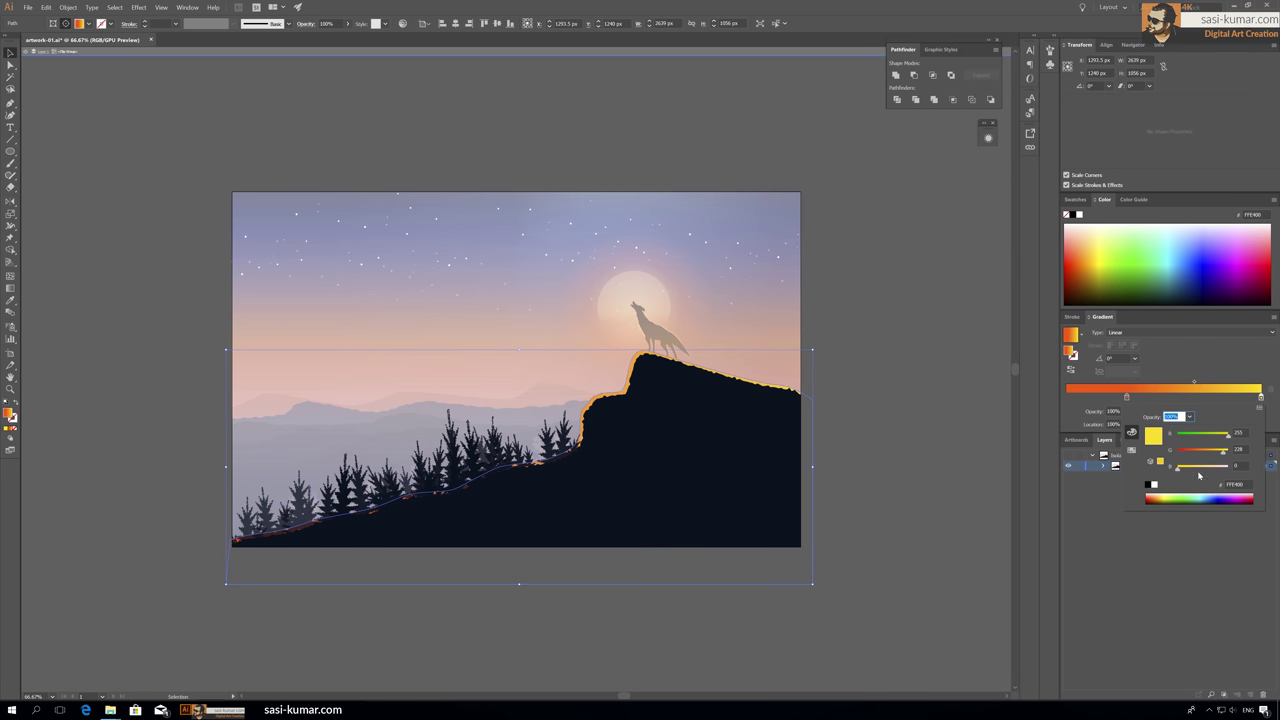
double_click(591, 405)
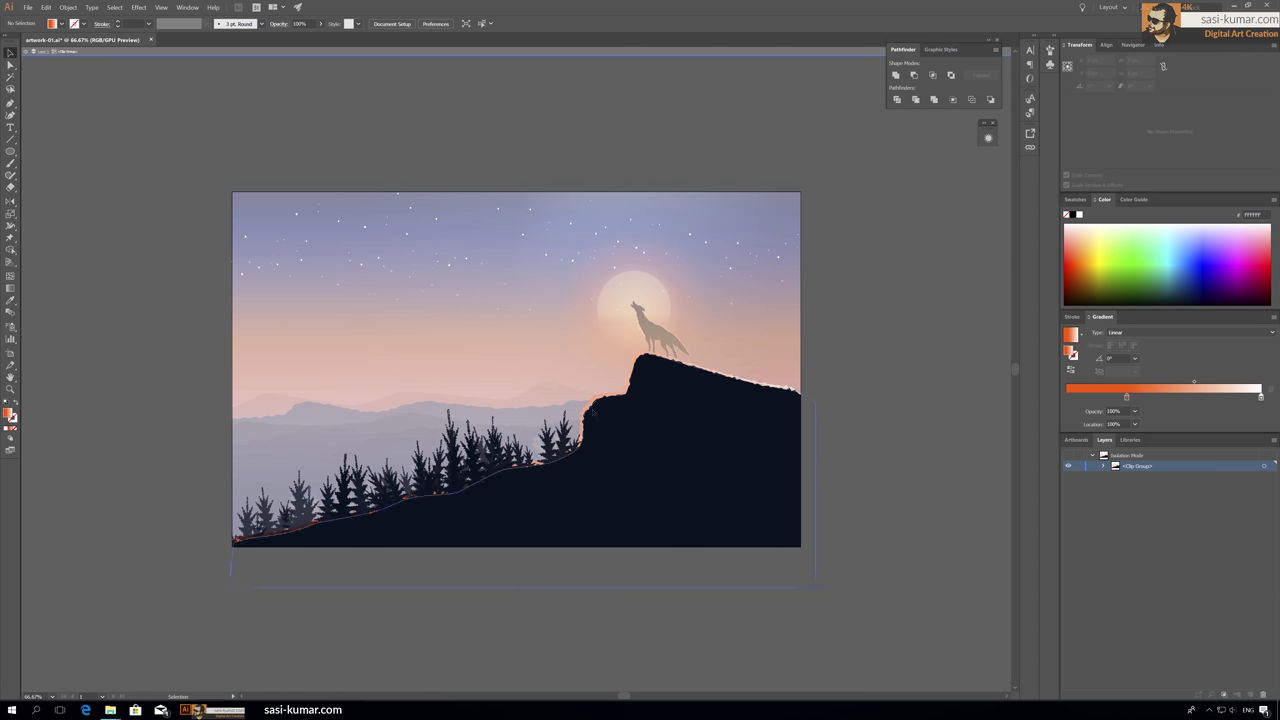
Step: Apply a Roughen effect to the cliff's glowing edge and exit isolation
key("ctrl+plus")
key("ctrl+plus")
left_click(138, 7)
left_click(165, 37)
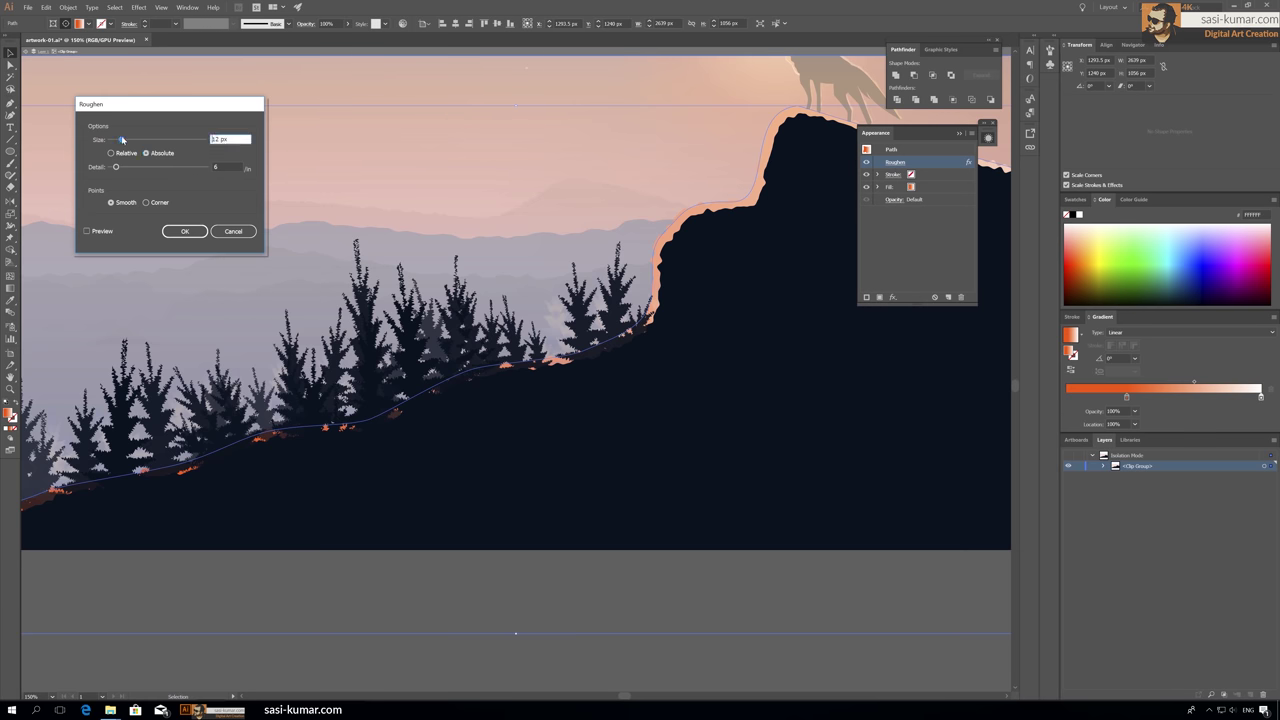
key("Return")
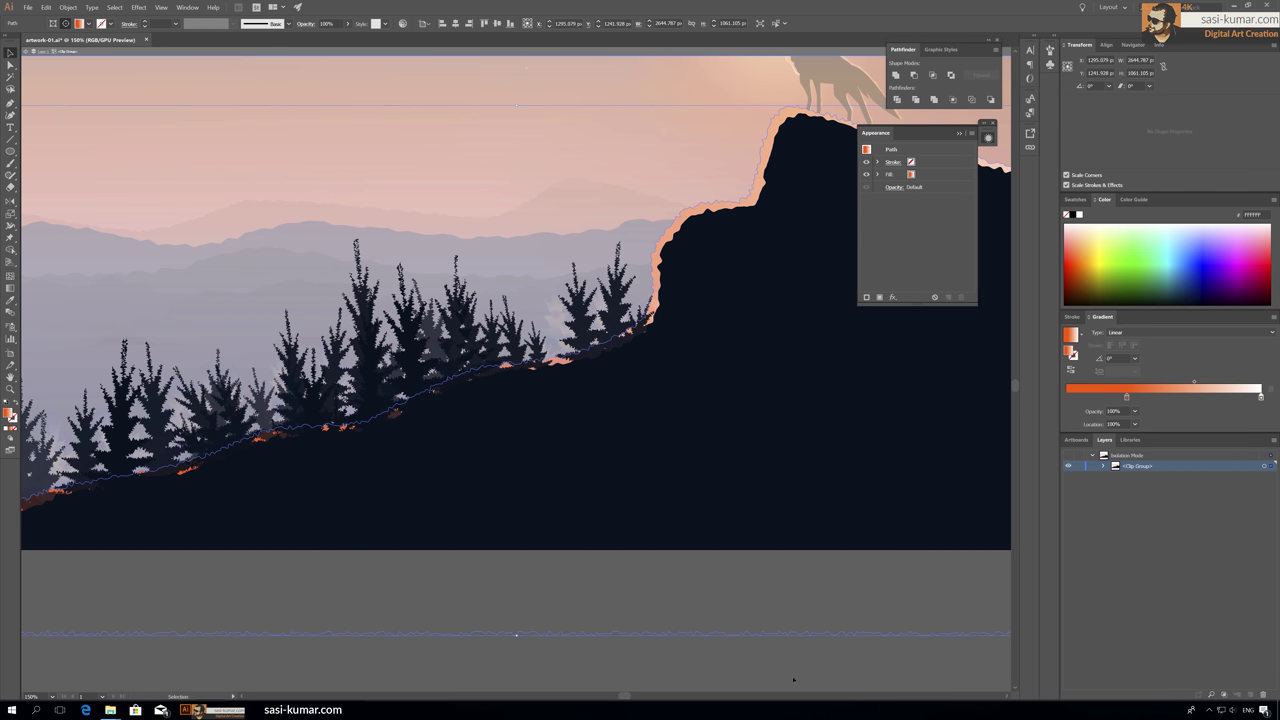
key("Escape")
key("ctrl+minus")
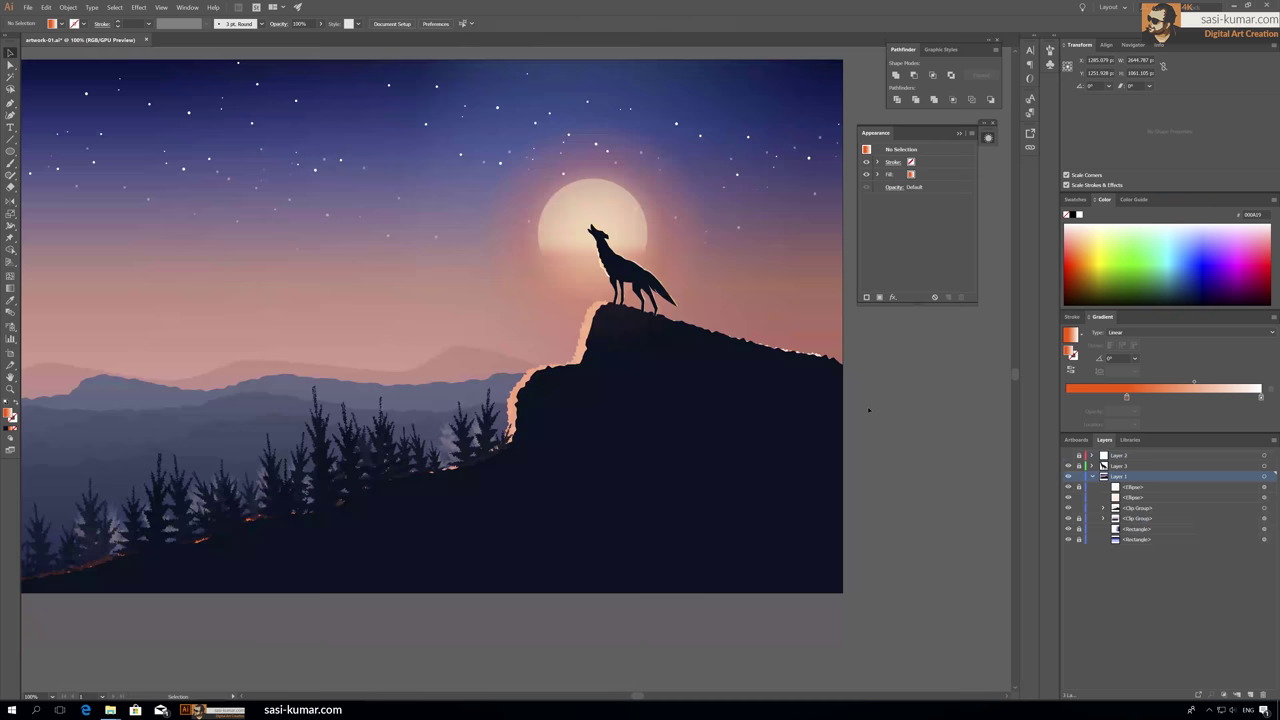
key("ctrl+minus")
key("ctrl+minus")
key("ctrl+plus")
key("ctrl+plus")
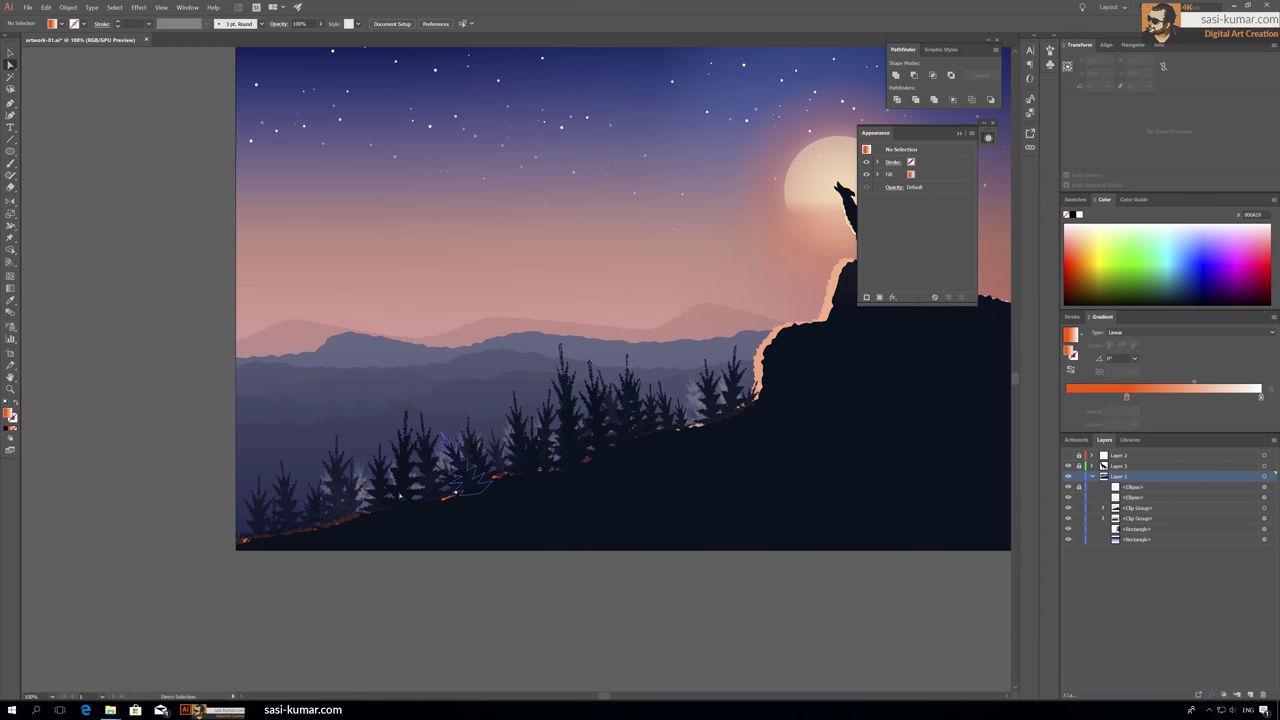
Step: Give the misty mountain outlines a white stroke and a gradient fading to 0% opacity
left_click(398, 494)
double_click(10, 423)
key("Return")
double_click(10, 423)
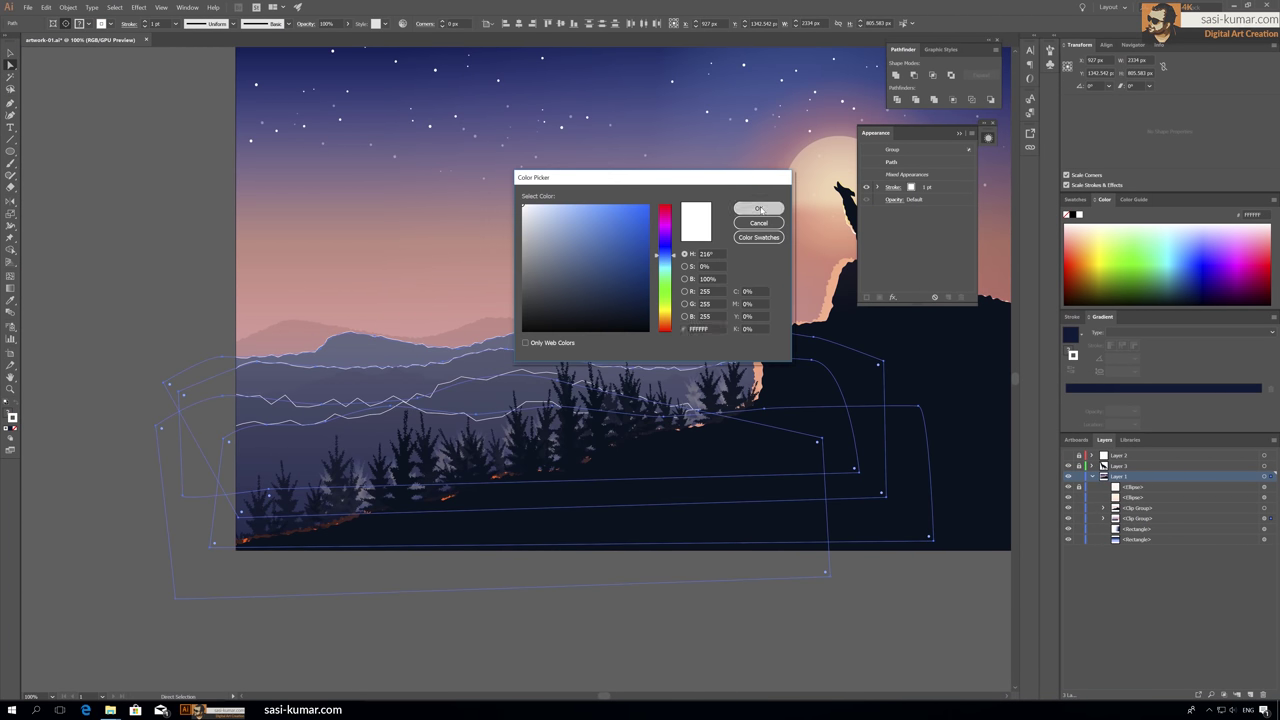
left_click(760, 209)
double_click(1260, 397)
left_click(1256, 406)
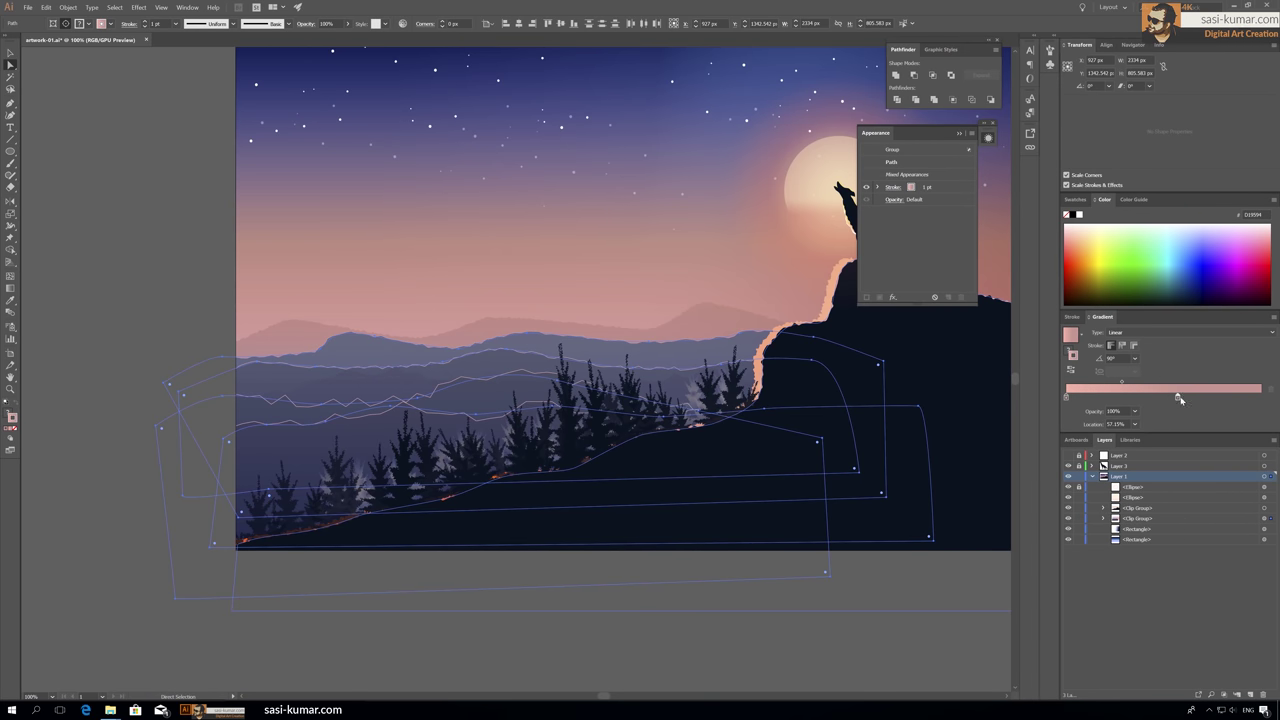
double_click(1260, 397)
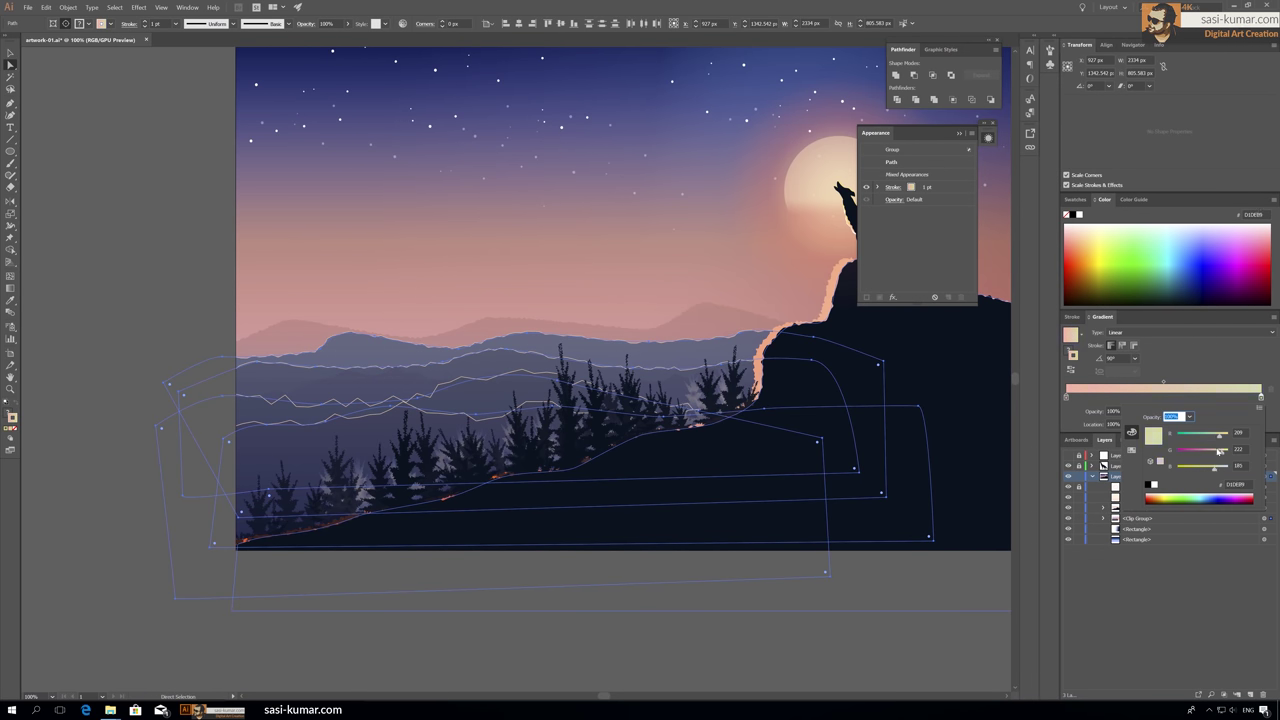
type("0")
key("Return")
Step: Select the right-hand tree group and lighten it to a pale tan
key("ctrl+shift+a")
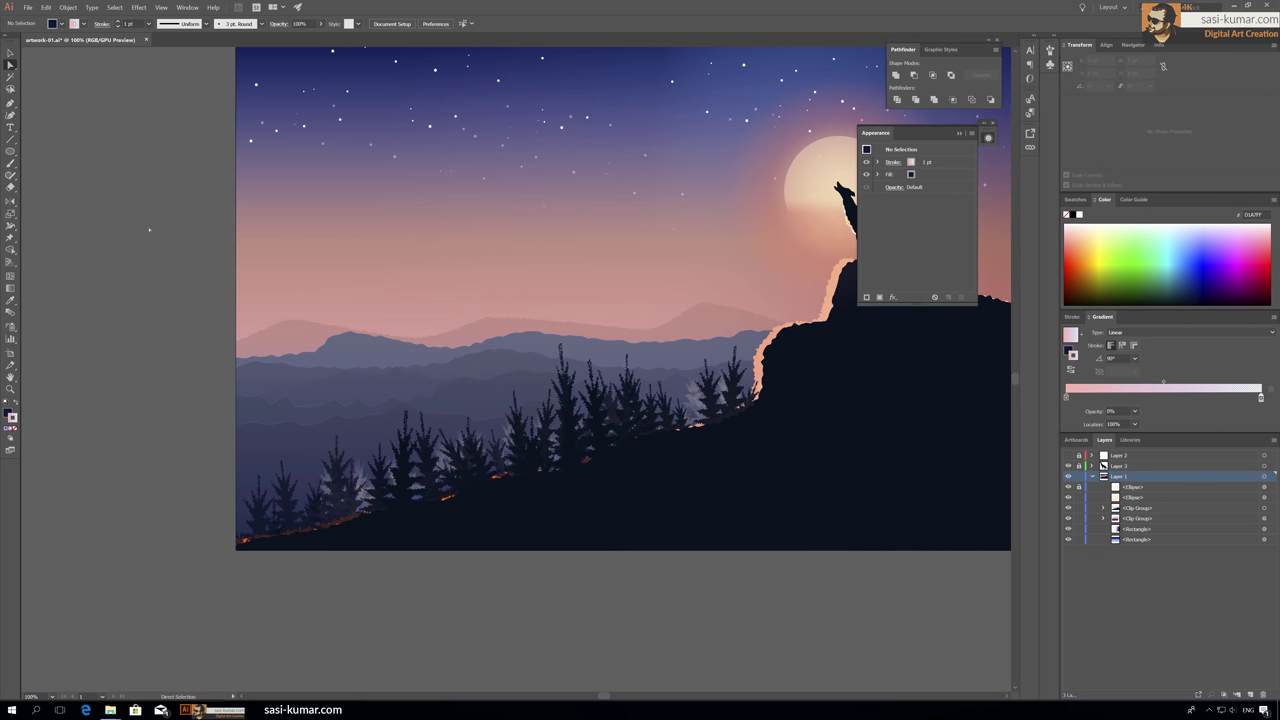
key("ctrl+0")
left_click_drag(727, 123, 678, 136)
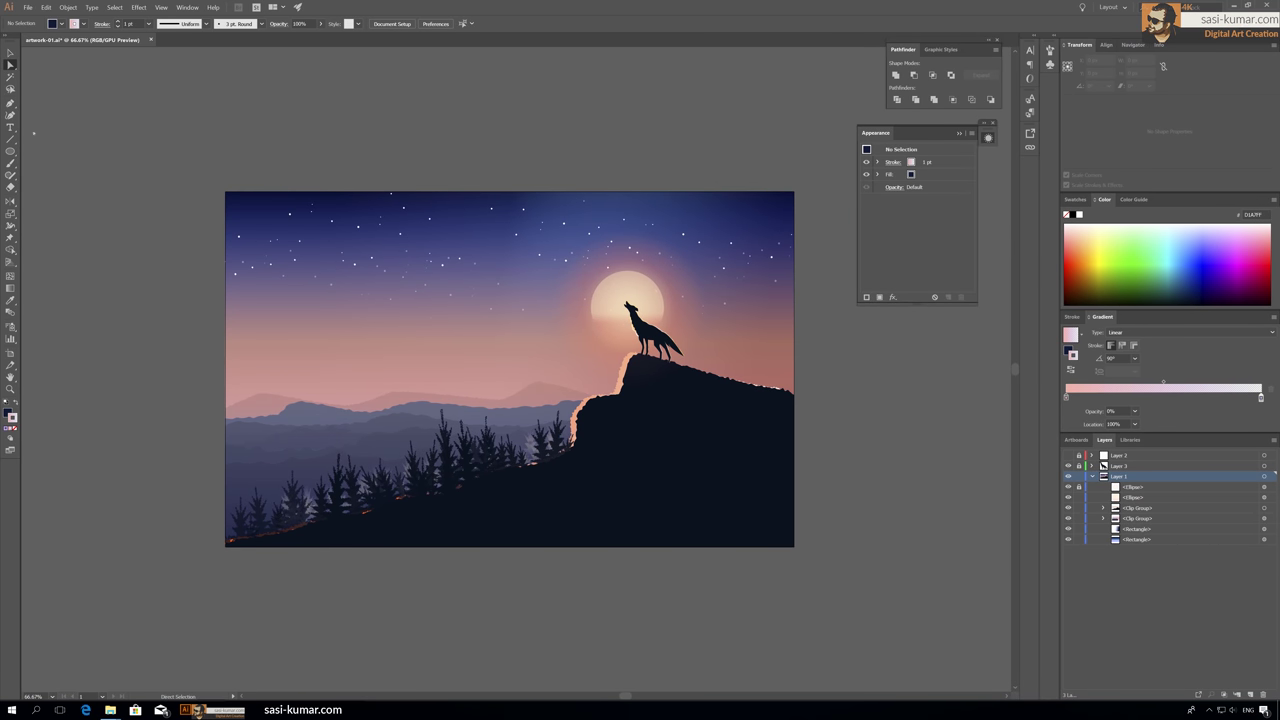
key("ctrl+plus")
key("ctrl+plus")
left_click(438, 403, "shift")
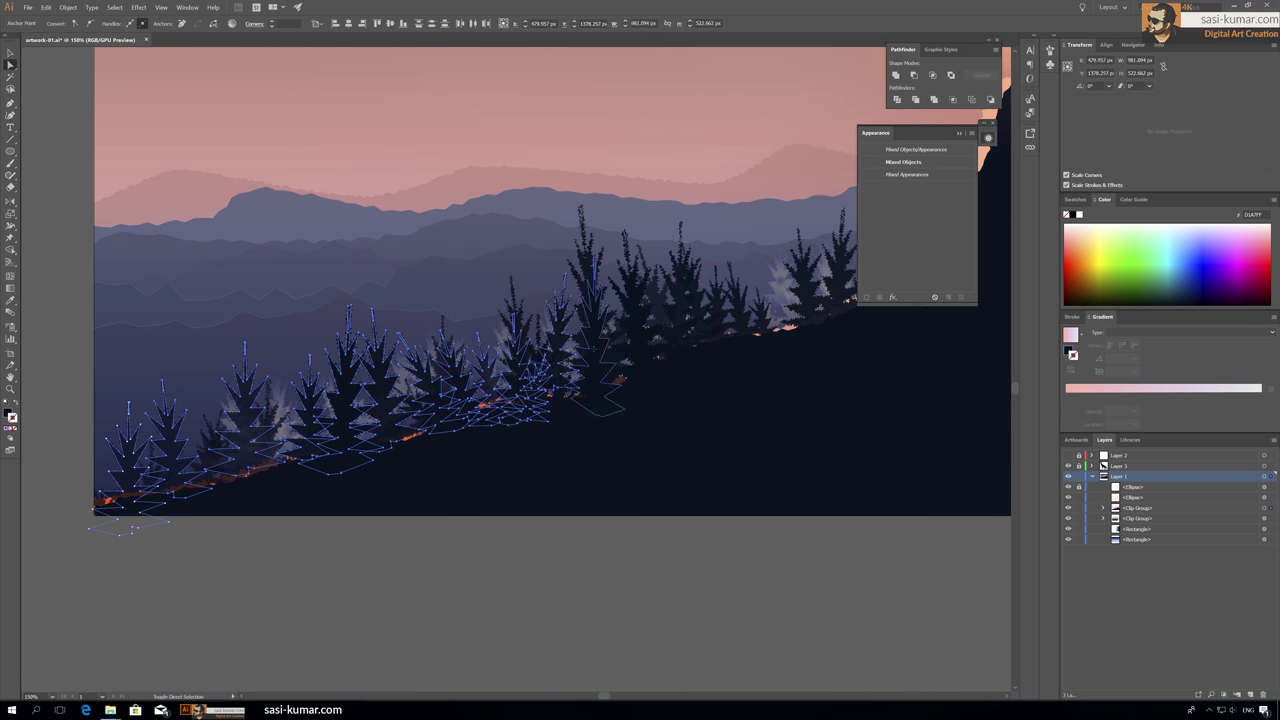
key("ctrl+0")
key("v")
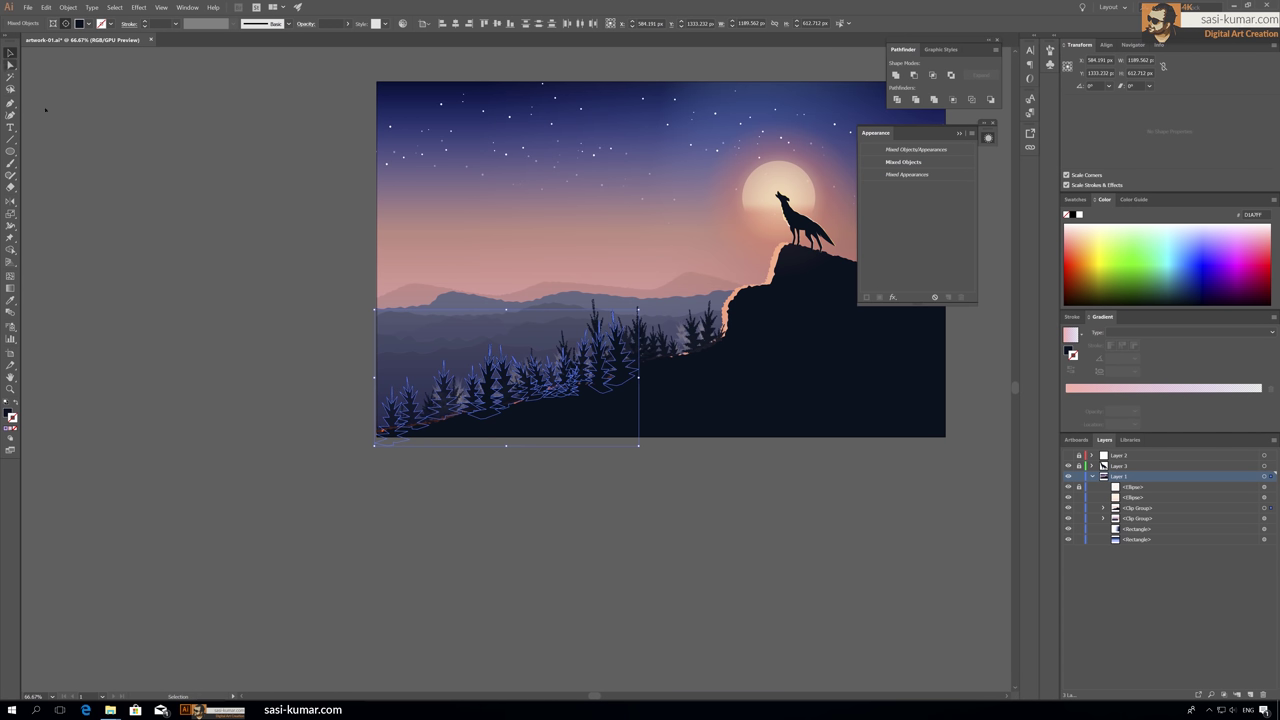
left_click(700, 330)
key("ctrl+plus")
key("ctrl+plus")
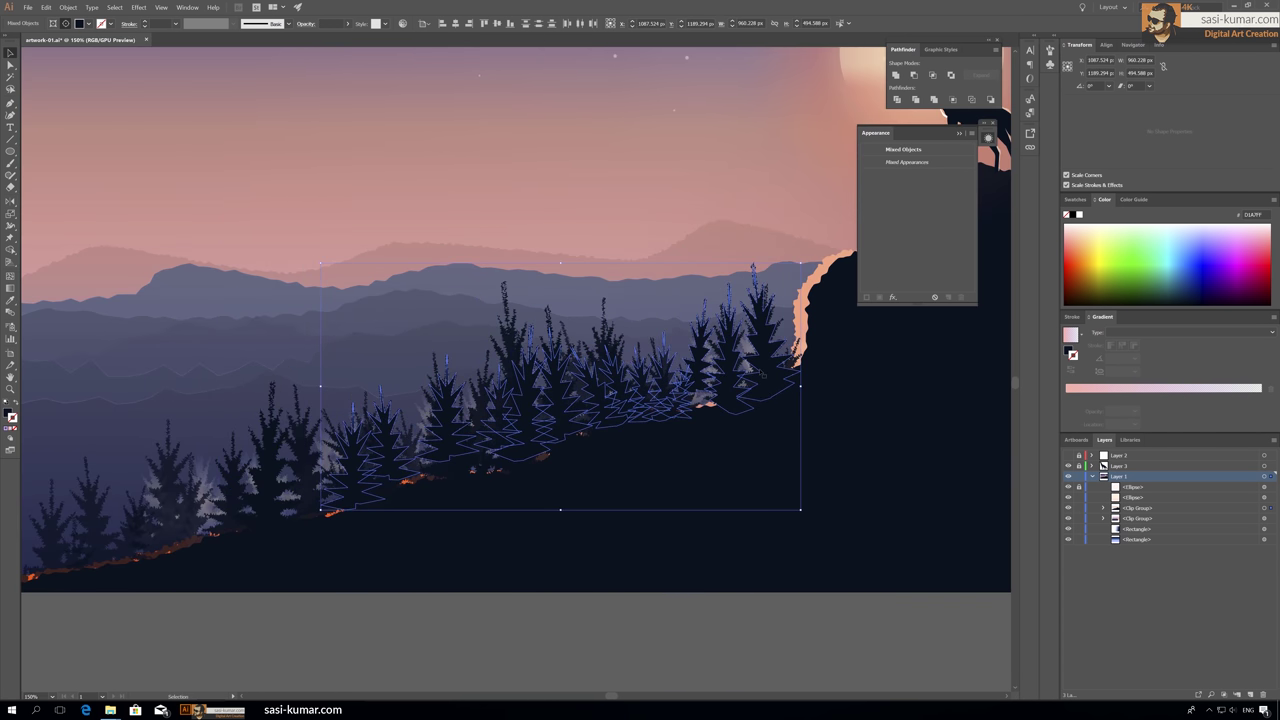
key("ctrl+minus")
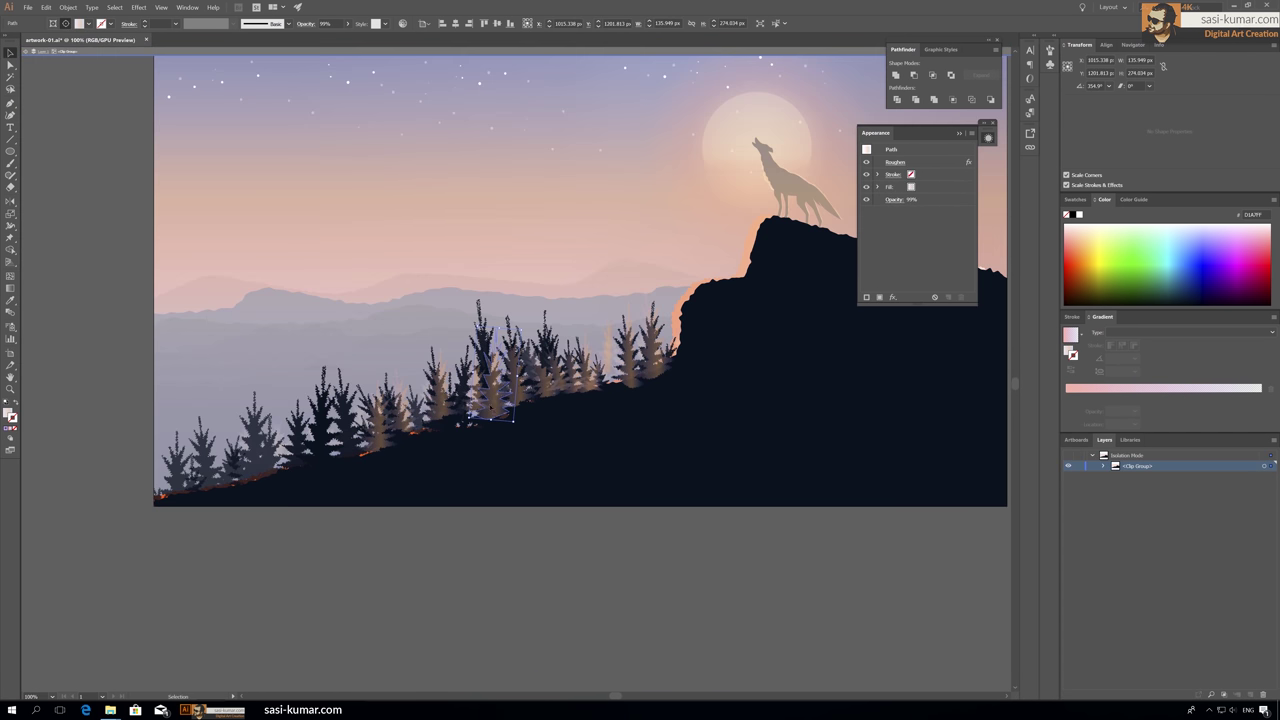
Step: Reflect-copy the pale tree group, move it to the lower-left slope, and send it backward
key("i")
key("v")
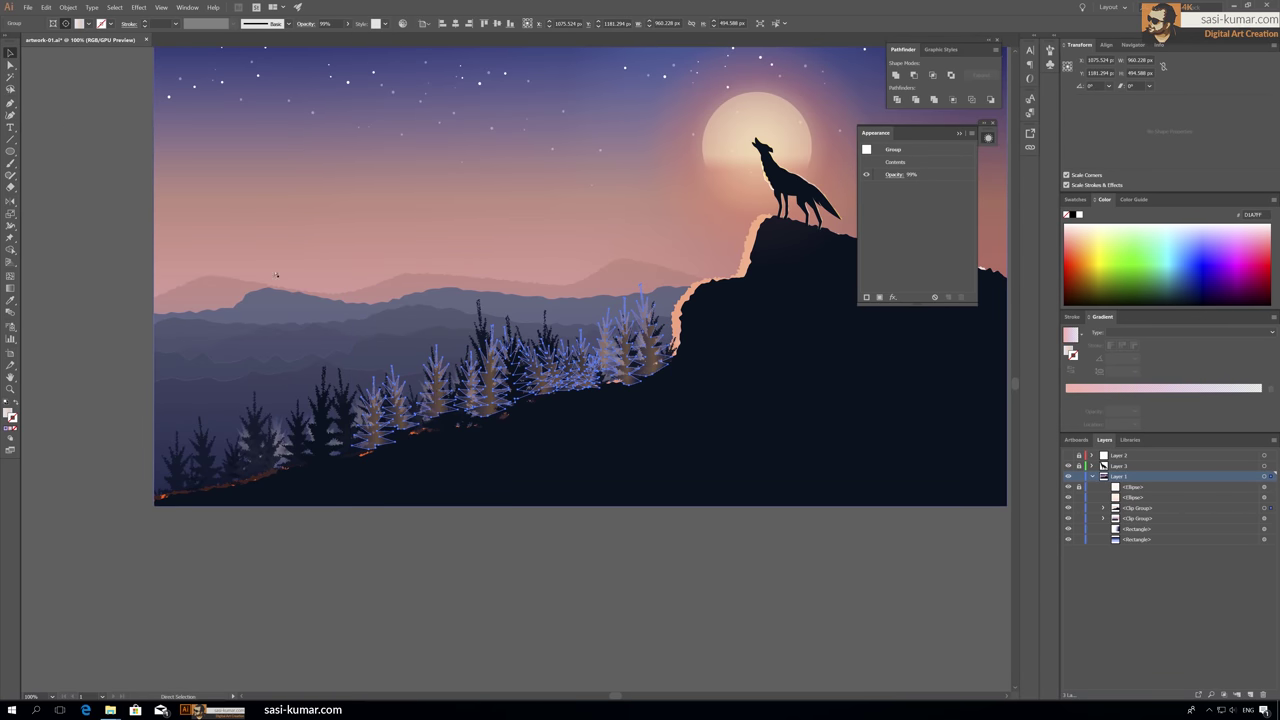
left_click(658, 297)
left_click_drag(658, 297, 712, 336)
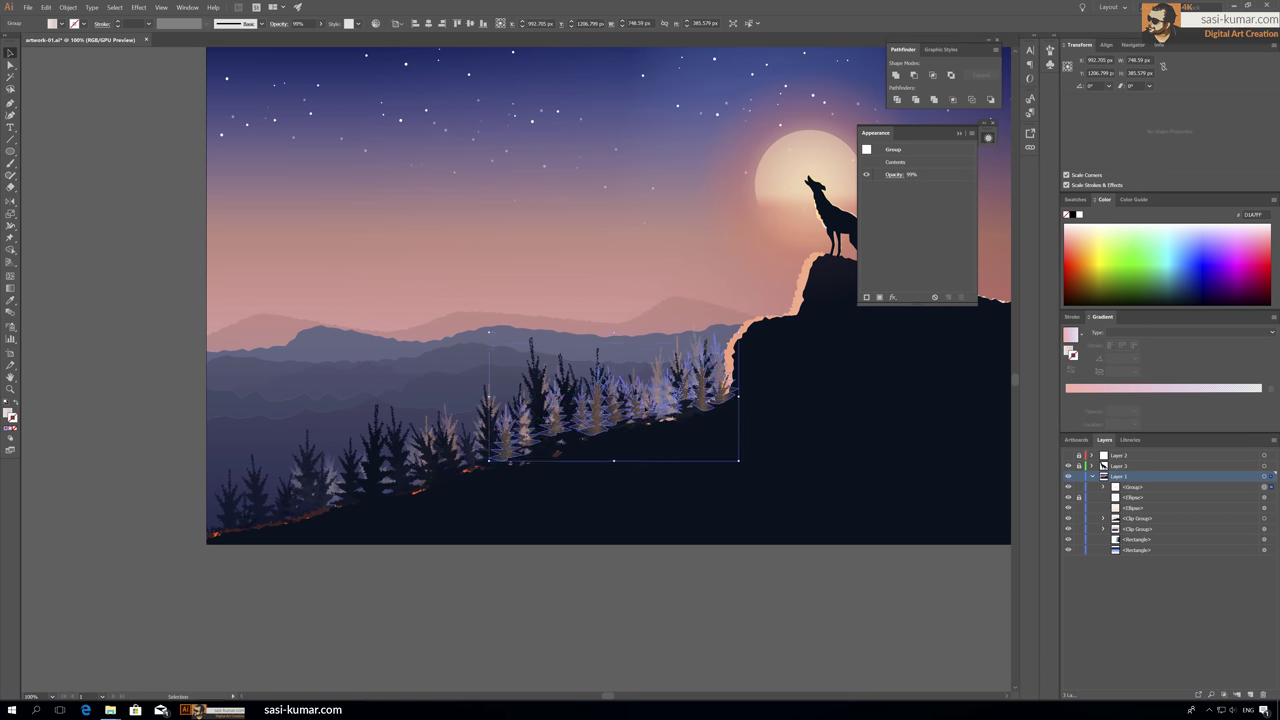
left_click(749, 417)
key("Return")
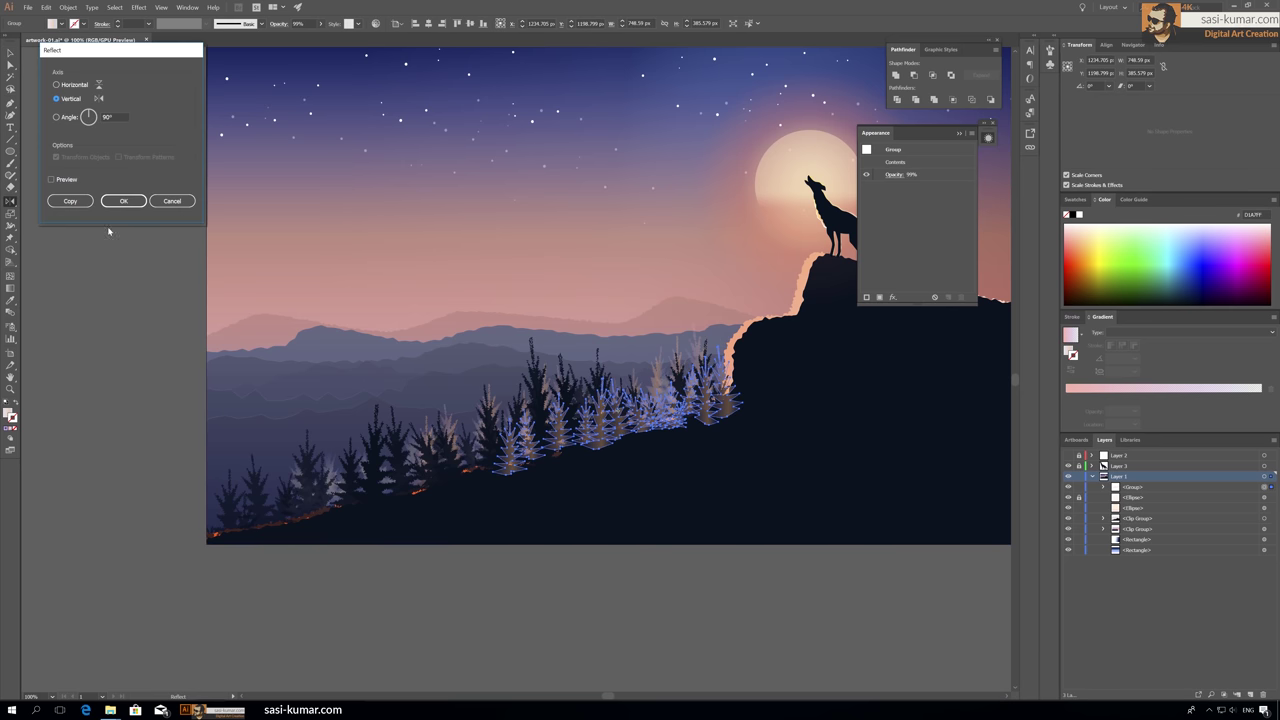
left_click(49, 200)
left_click_drag(615, 405, 356, 477)
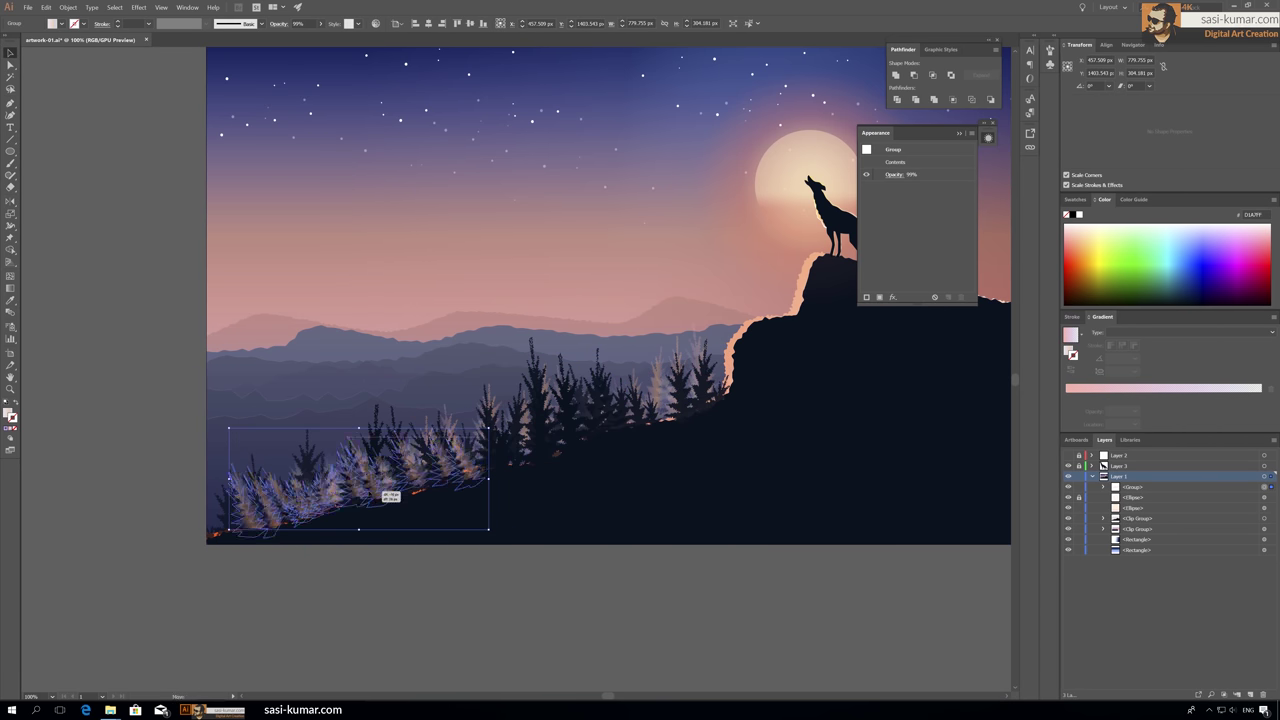
key("ctrl+bracketleft")
key("ctrl+bracketleft")
key("ctrl+bracketleft")
left_click(150, 433)
key("ctrl+minus")
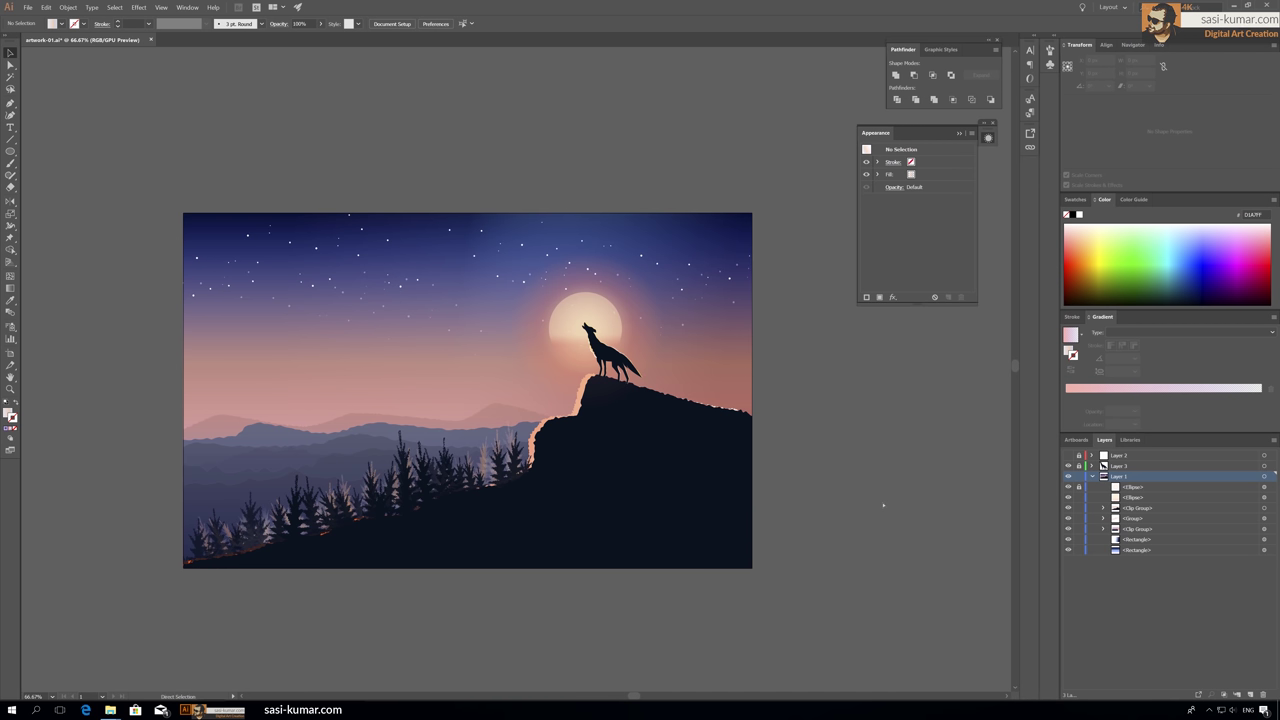
Step: Magic Wand the dark cliff and tree shapes and fill them with navy #011428
key("v")
key("y")
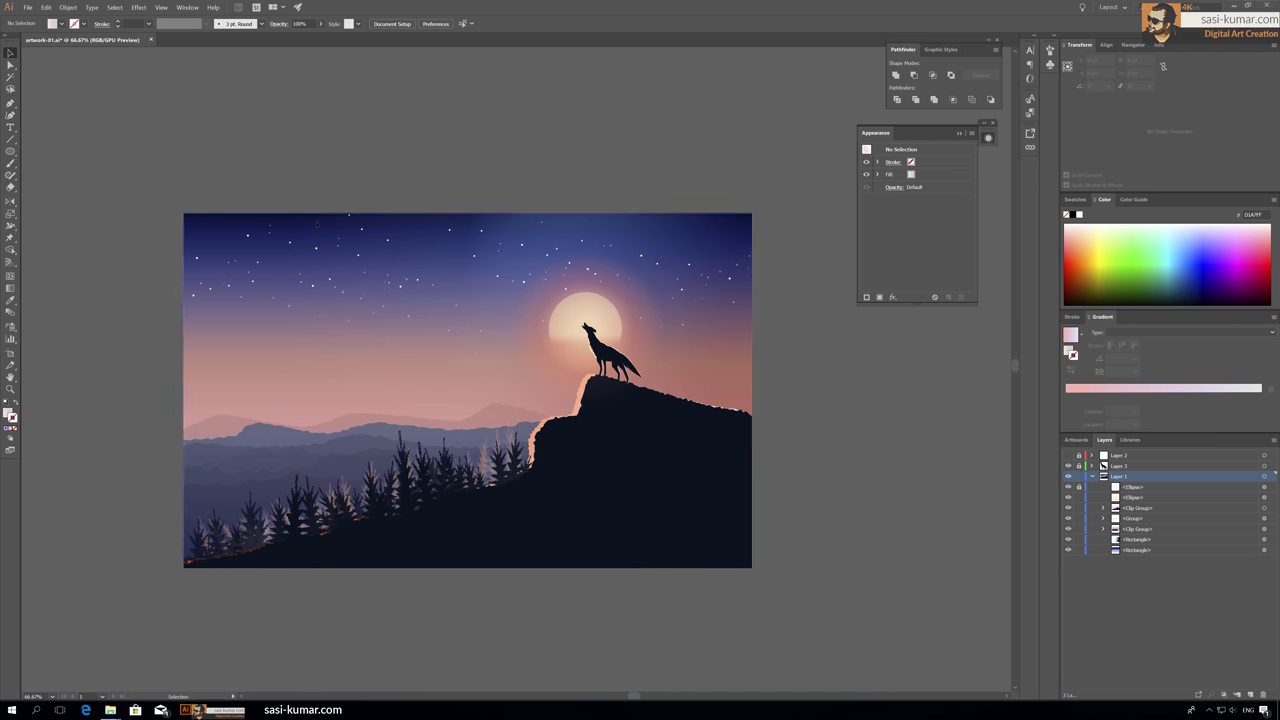
left_click(400, 470)
double_click(10, 415)
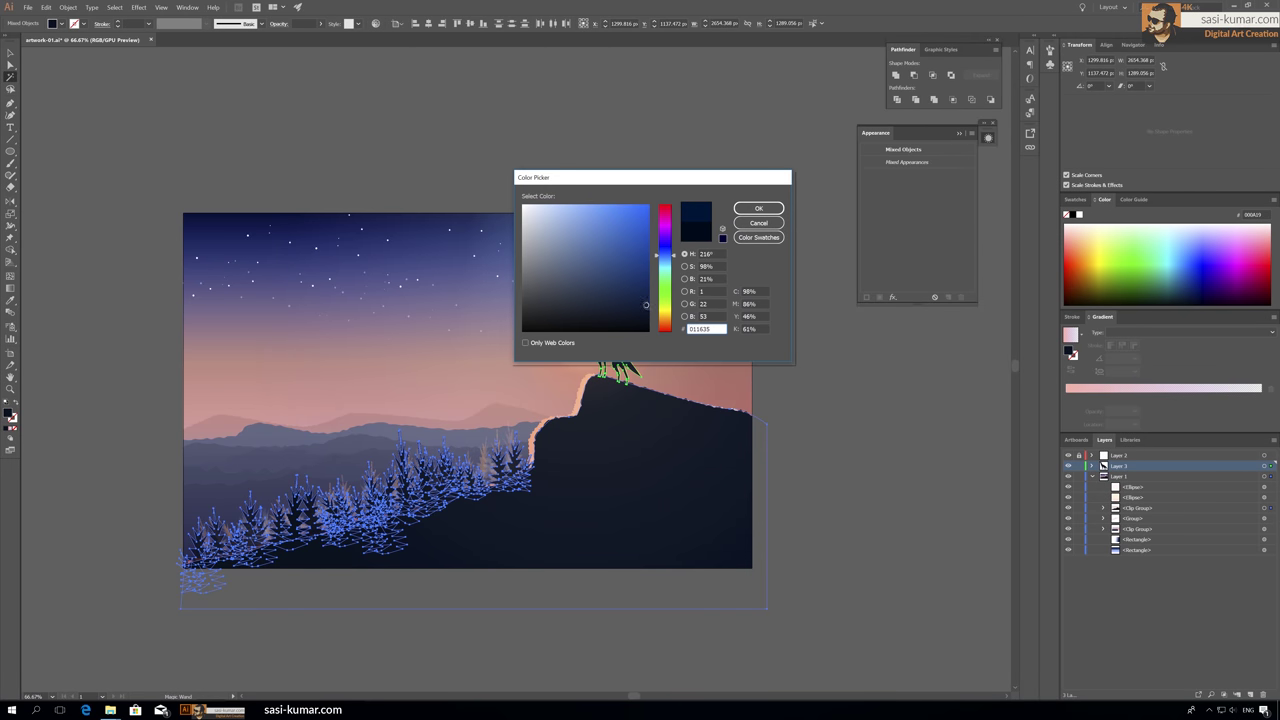
type("011428")
key("Return")
double_click(10, 415)
key("Return")
key("v")
left_click(604, 97)
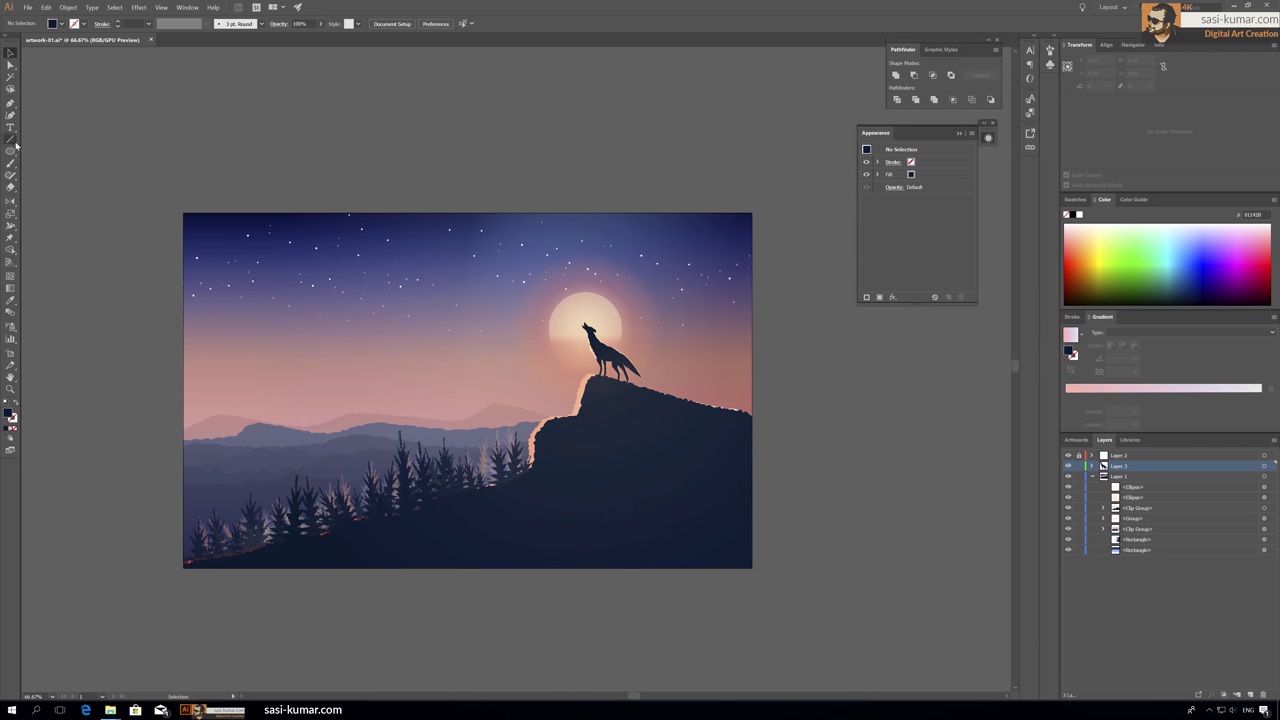
Step: Draw a diagonal line in the upper sky with a white 6 pt stroke
left_click_drag(388, 283, 386, 284)
double_click(14, 421)
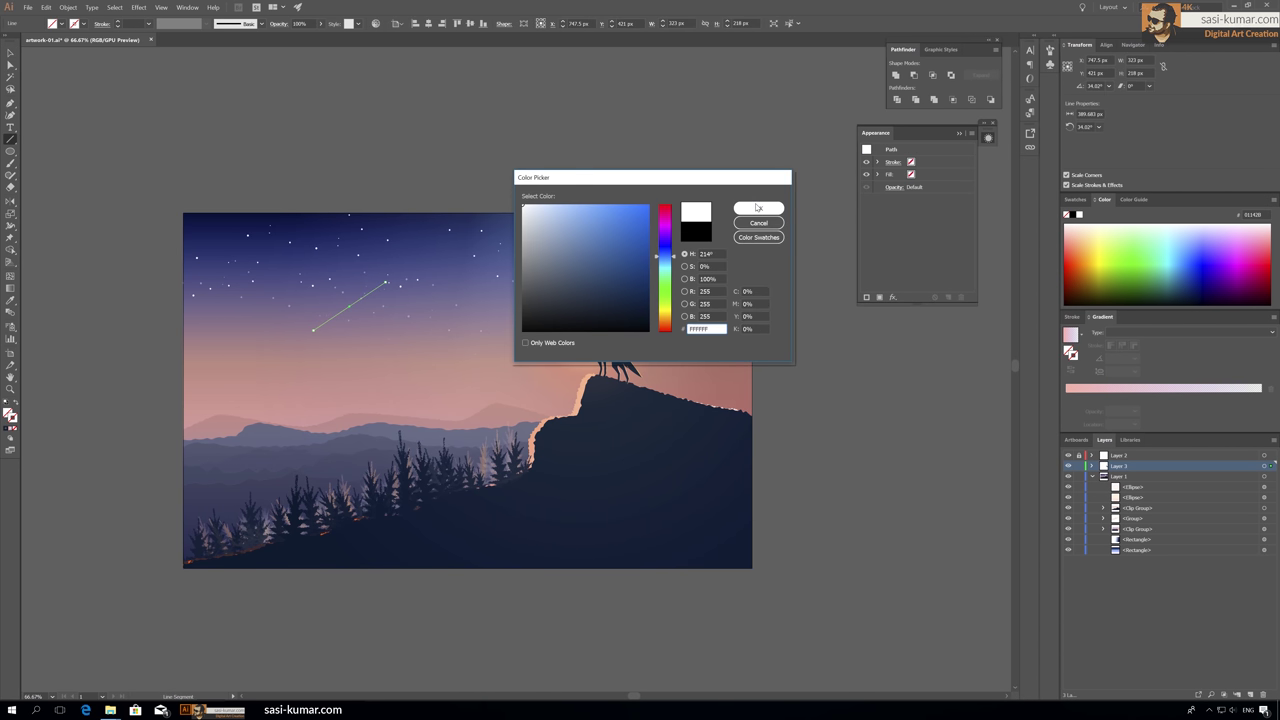
left_click(757, 208)
left_click(118, 23)
left_click(140, 100)
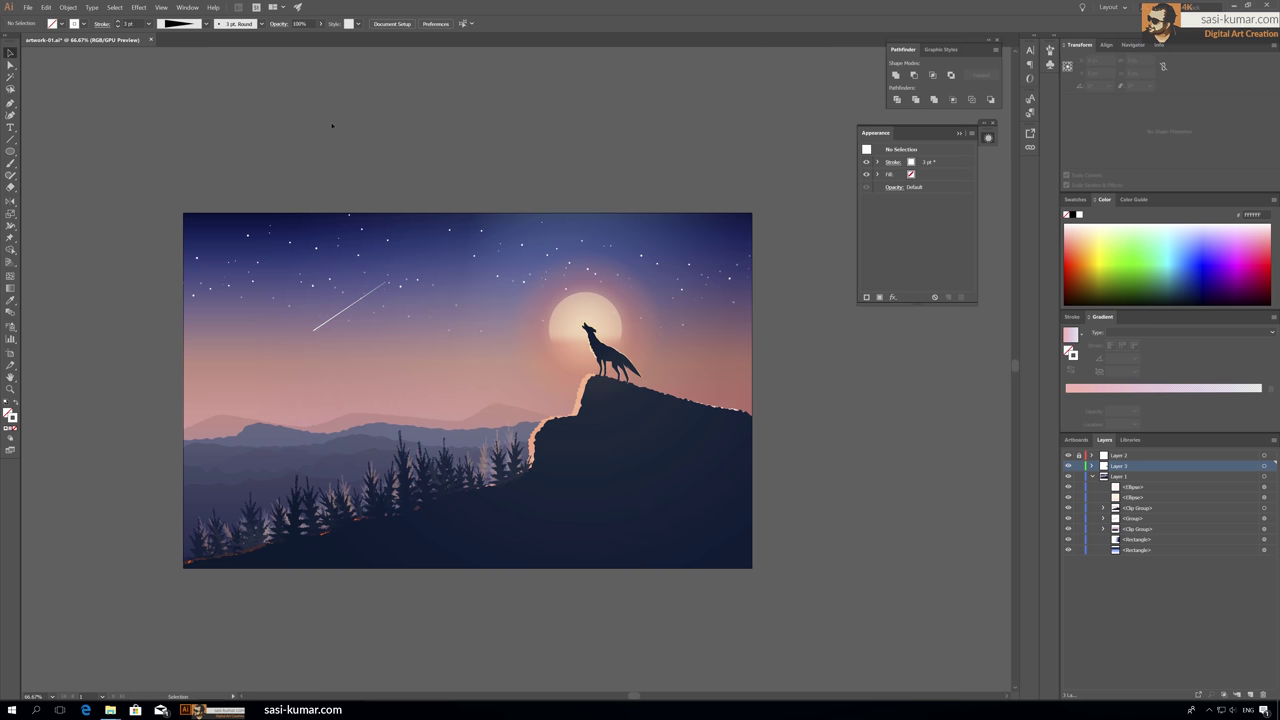
key("ctrl+shift+a")
key("ctrl+1")
key("ctrl+equal")
Step: Outline the line's stroke, give it a gradient fading to transparent, and shorten the streak
left_click(310, 345)
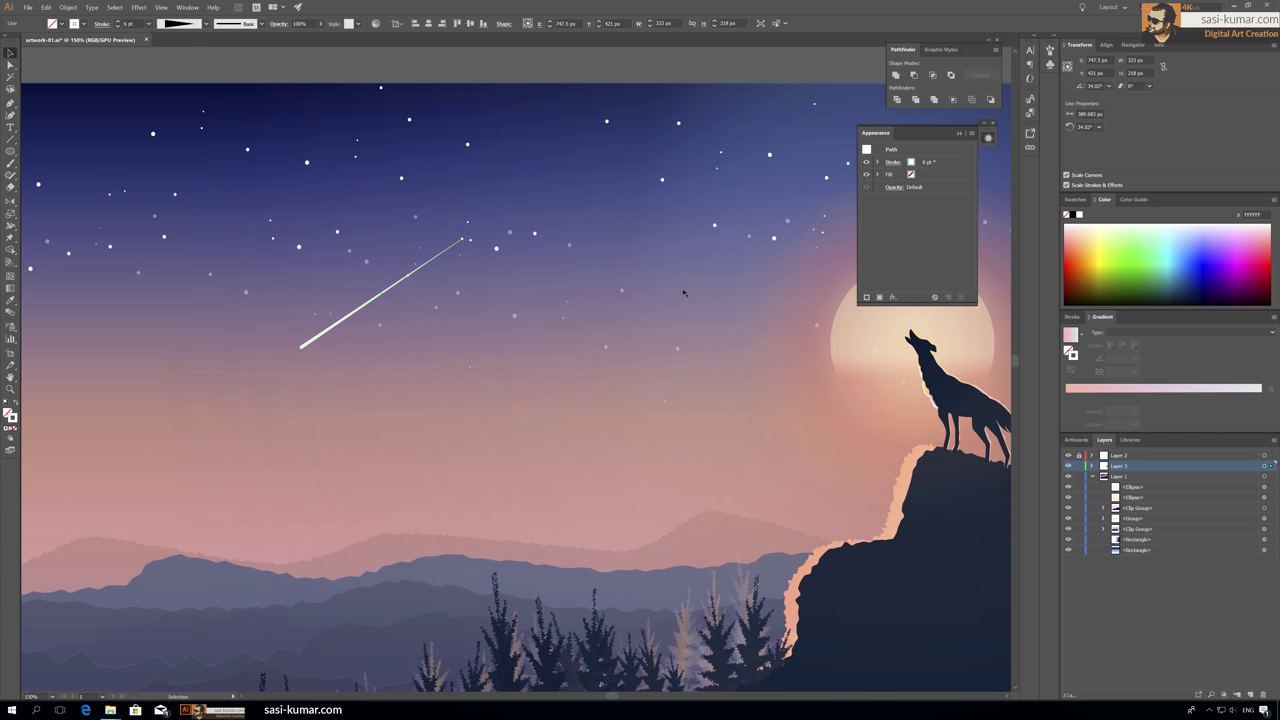
left_click(1075, 199)
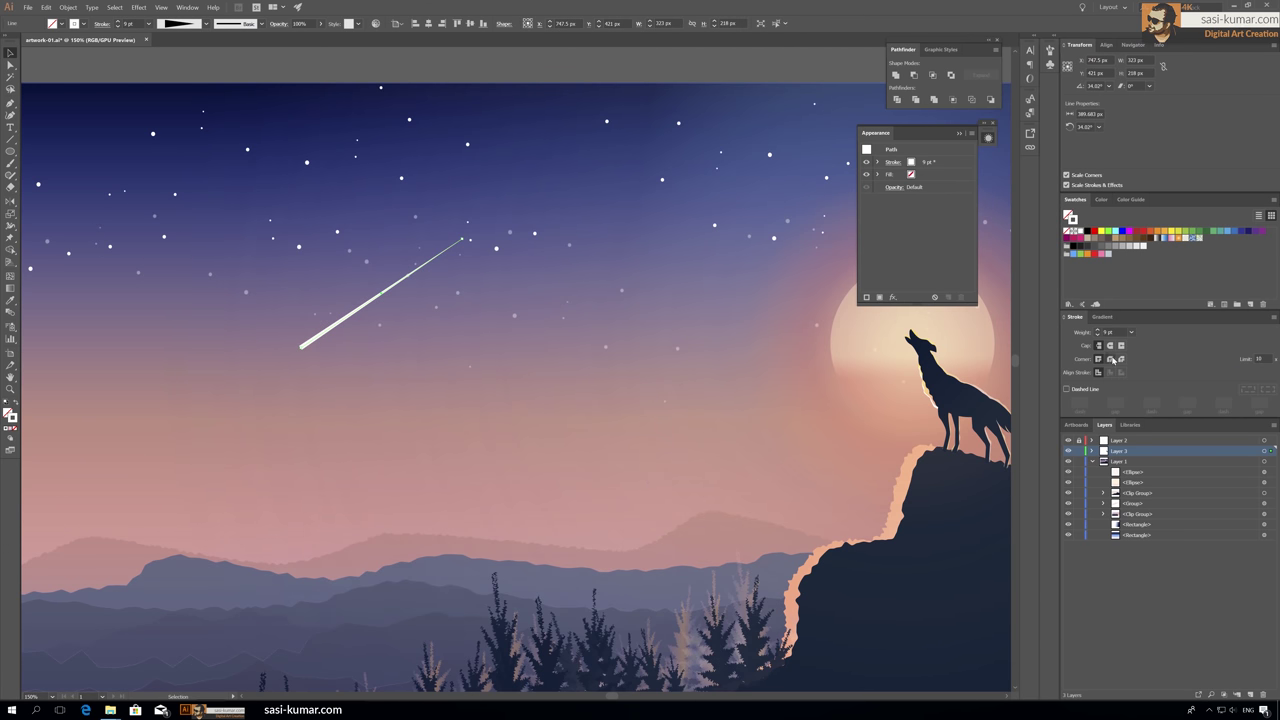
left_click(10, 428)
double_click(1066, 397)
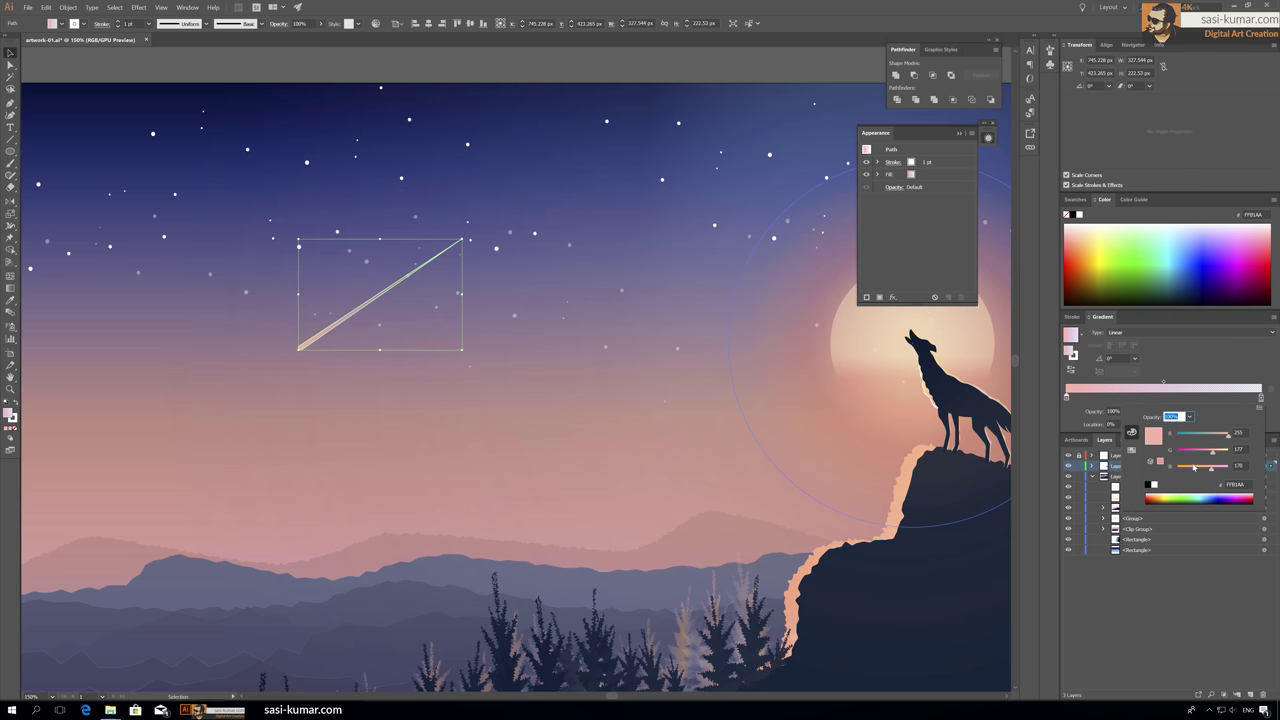
left_click(1239, 367)
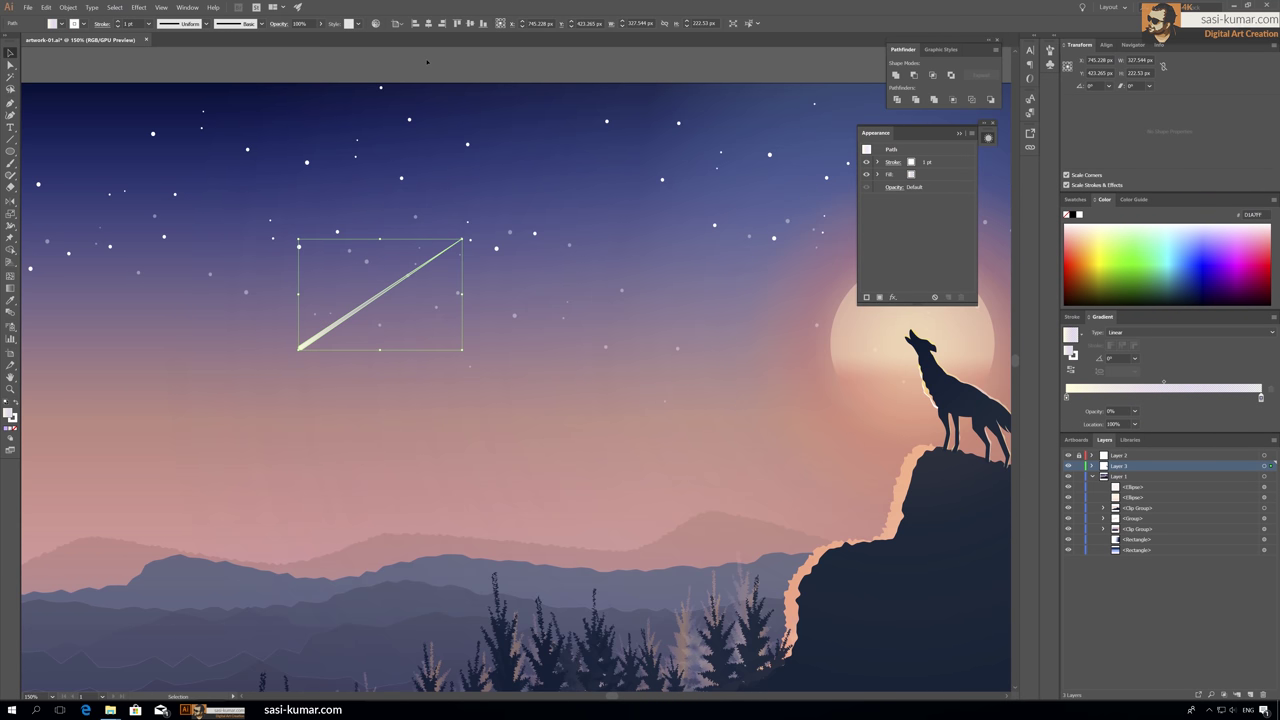
left_click_drag(462, 240, 440, 252)
key("ctrl+shift+a")
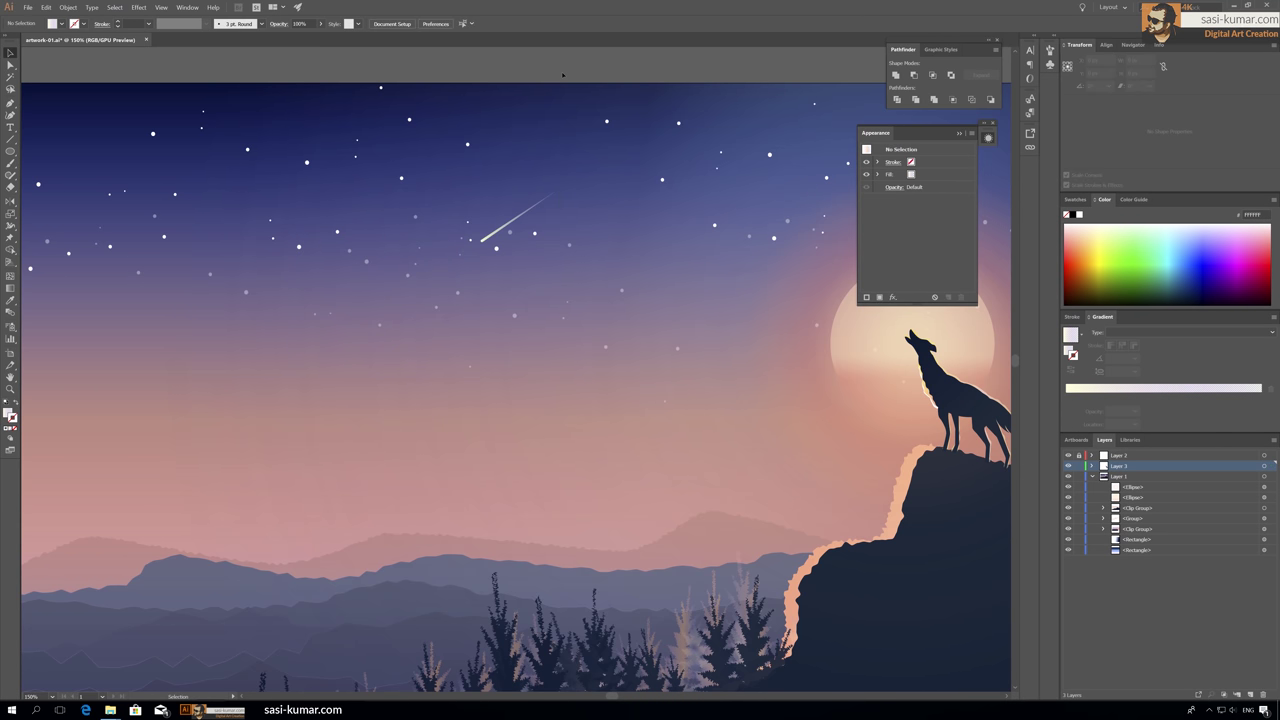
key("ctrl+minus")
key("ctrl+minus")
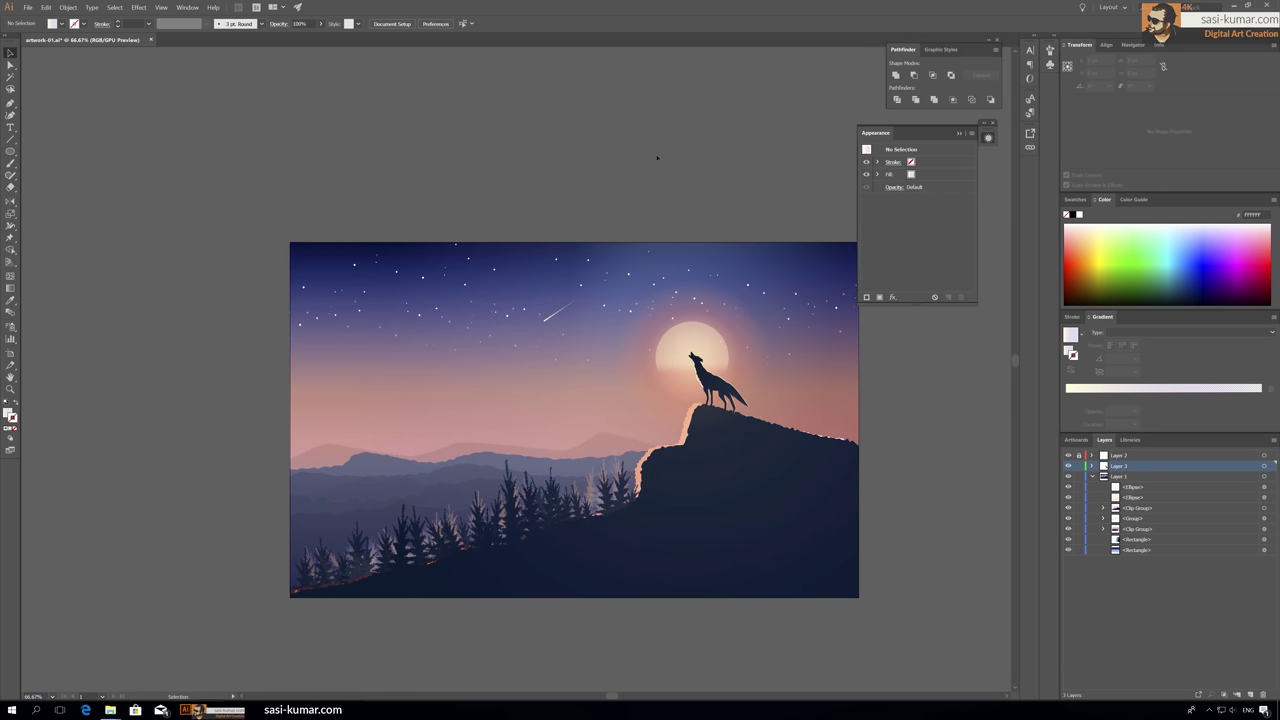
key("ctrl+minus")
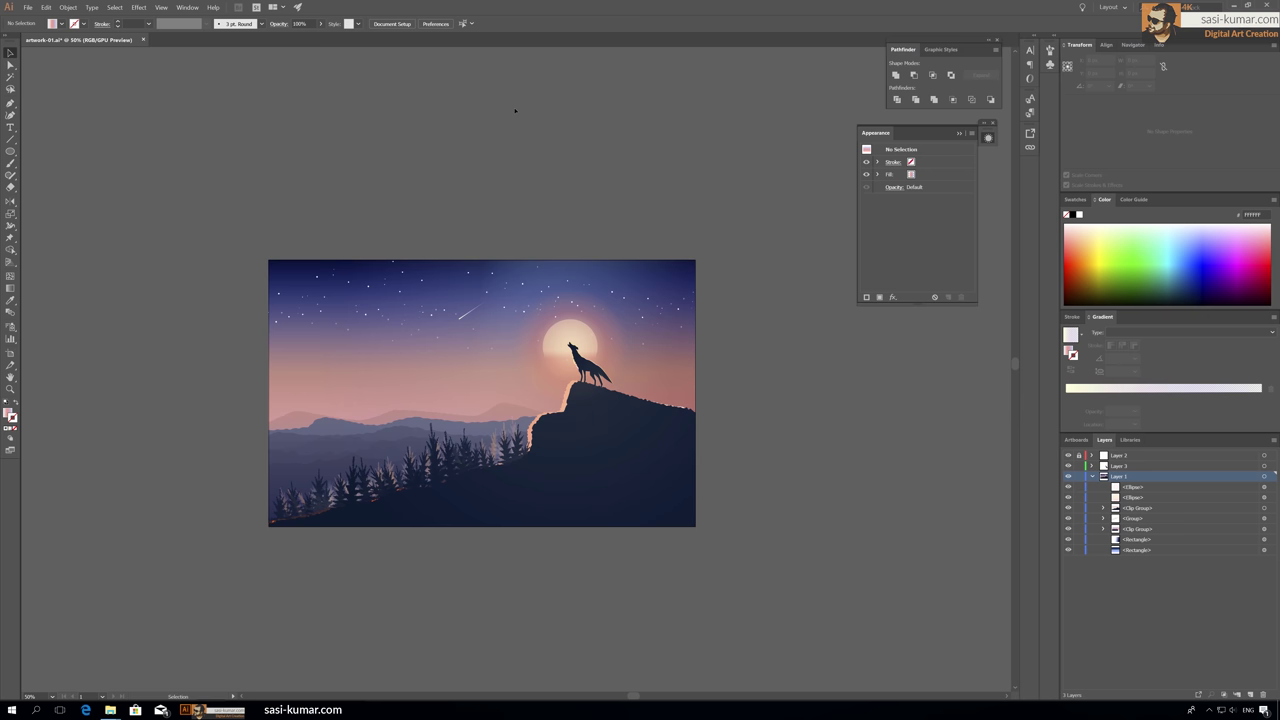
Step: Draw a bird shape with the Pen tool and edit its gradient stop colours and opacity
scroll(420, 385, "up", 2)
scroll(440, 380, "up", 1)
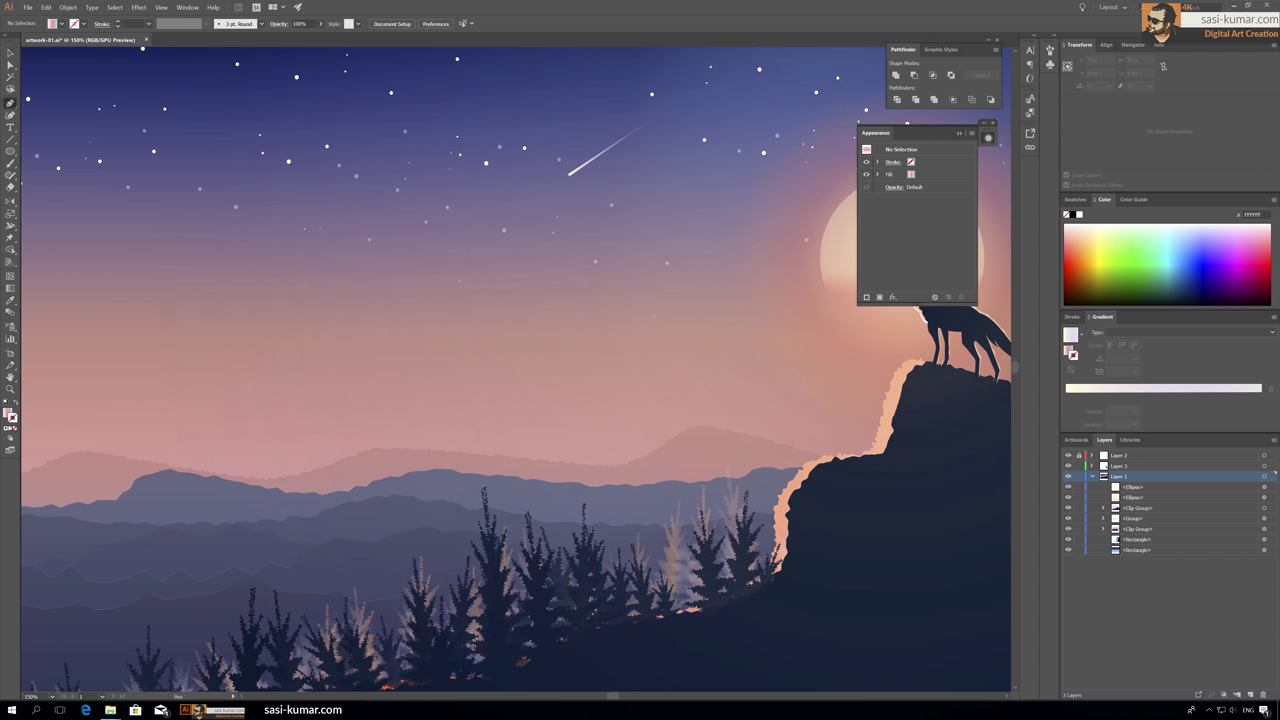
key("p")
scroll(565, 355, "up", 3)
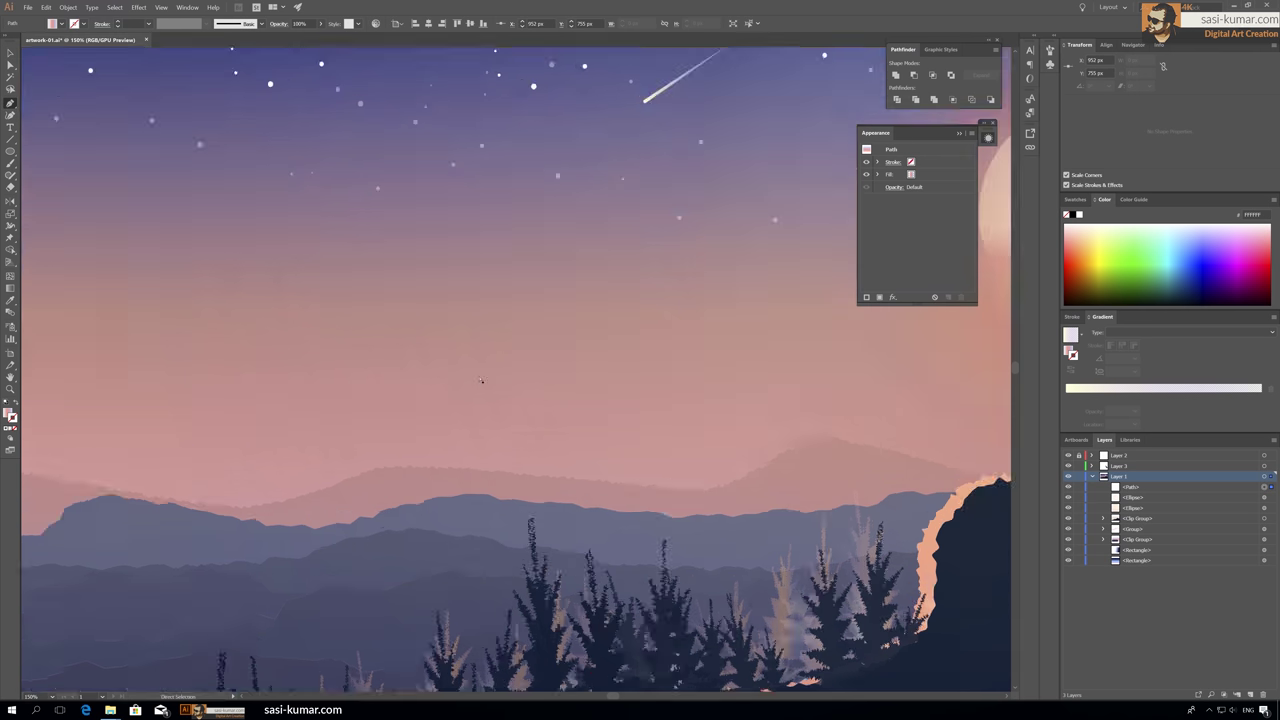
scroll(565, 355, "up", 3)
left_click(567, 343)
left_click(516, 369)
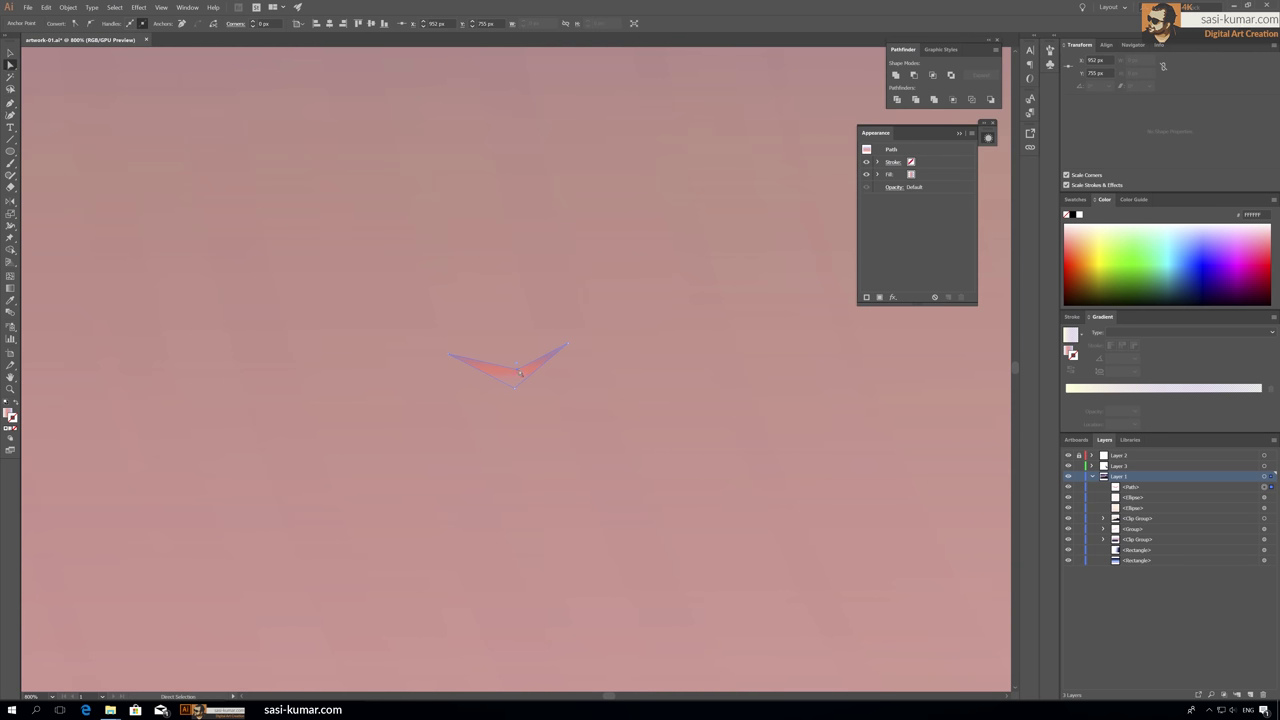
double_click(1154, 398)
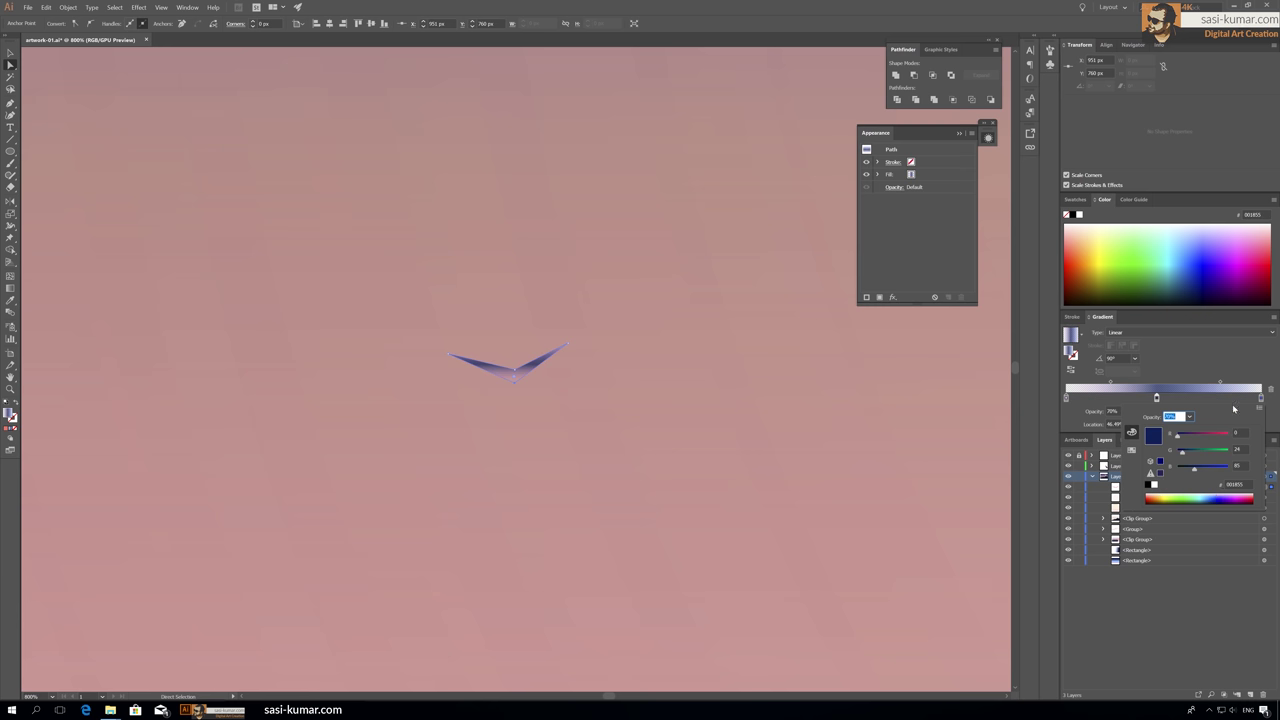
double_click(1066, 397)
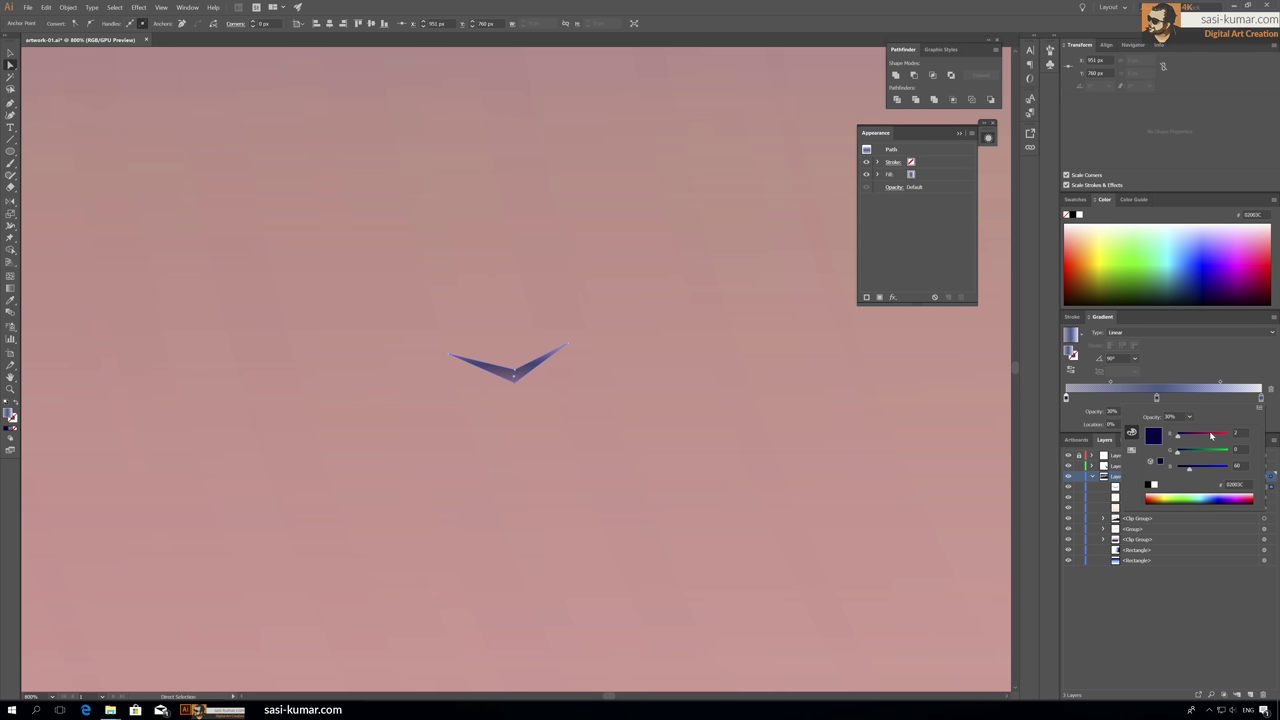
left_click(515, 369)
Step: Undo the last change and group the three birds together
key("ctrl+minus")
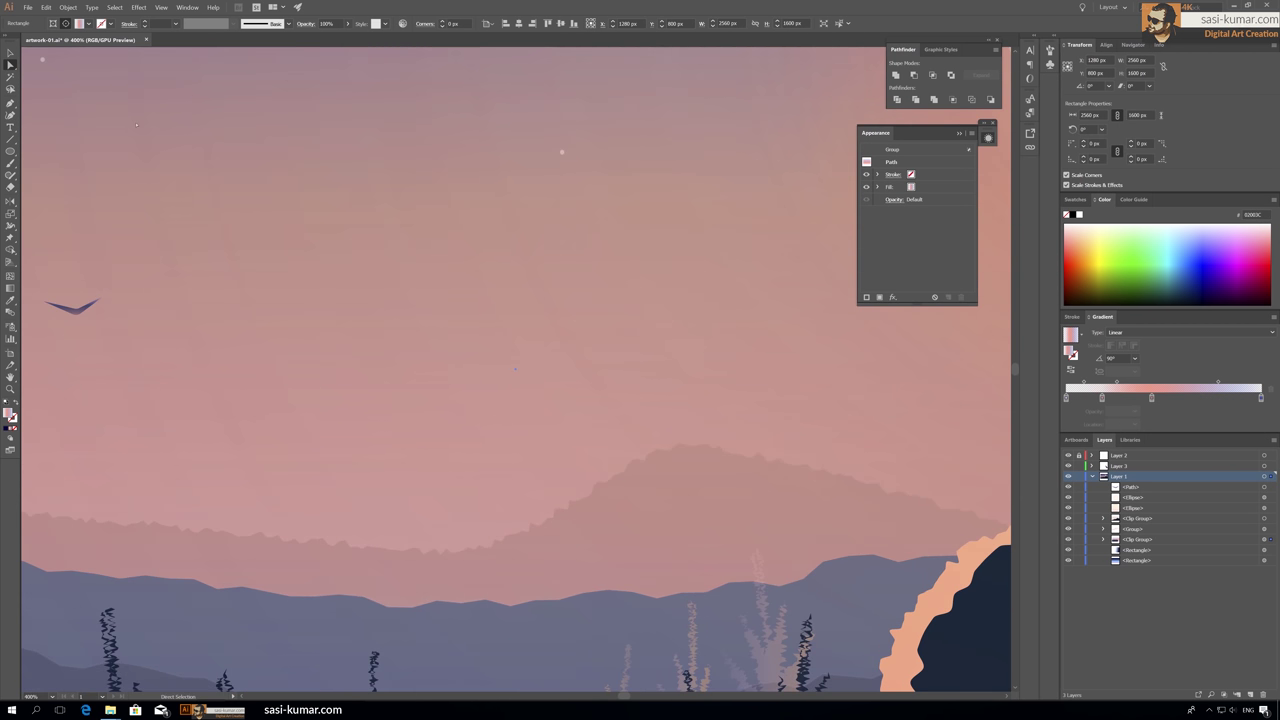
key("ctrl+z")
key("ctrl+plus")
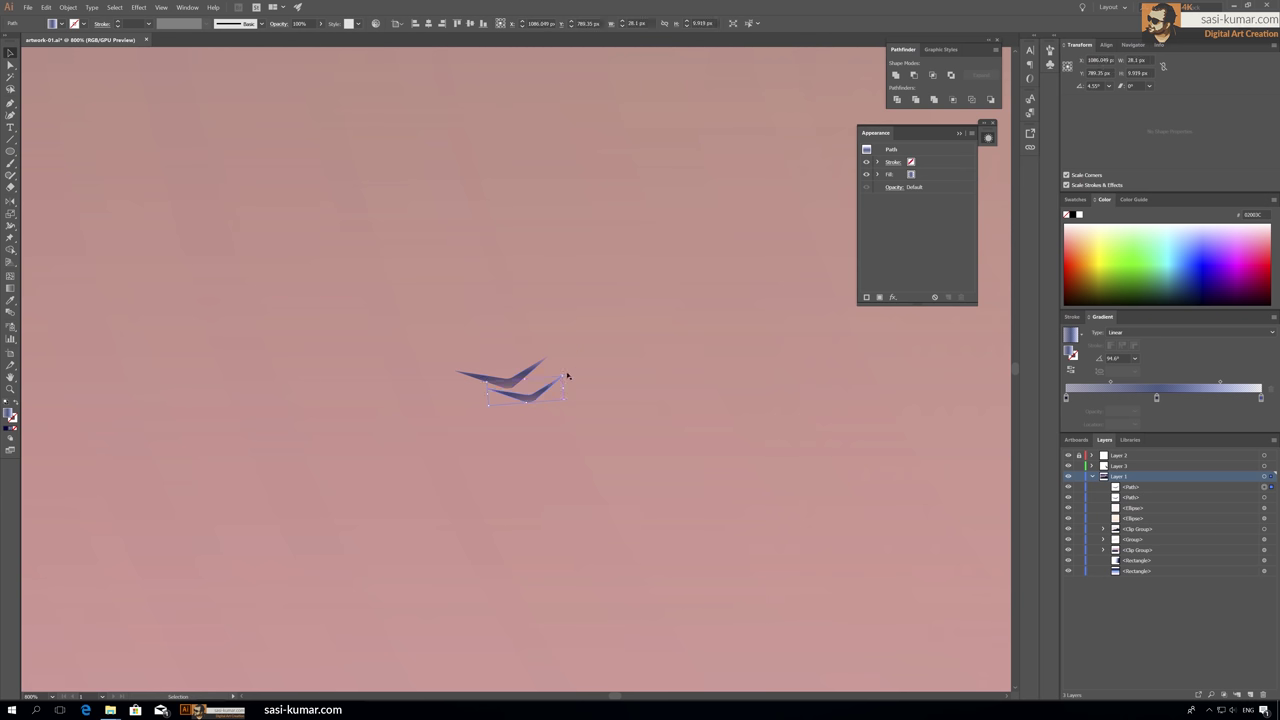
key("ctrl+g")
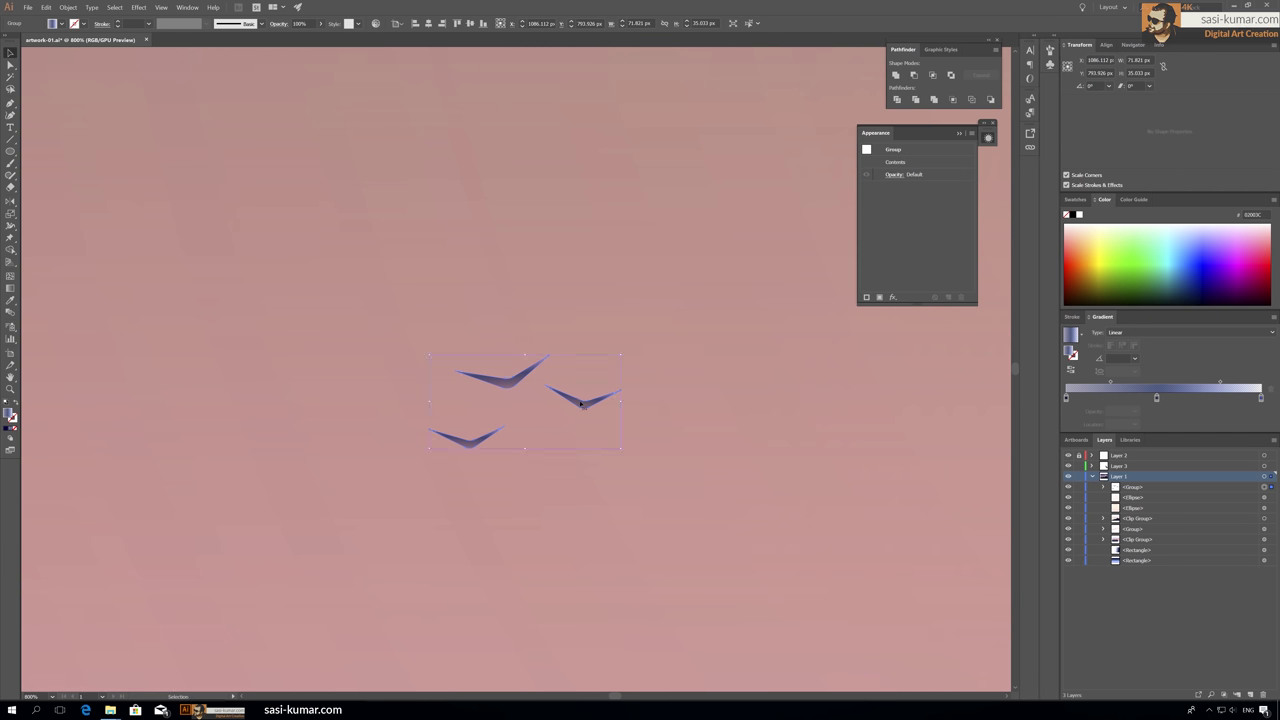
key("ctrl+1")
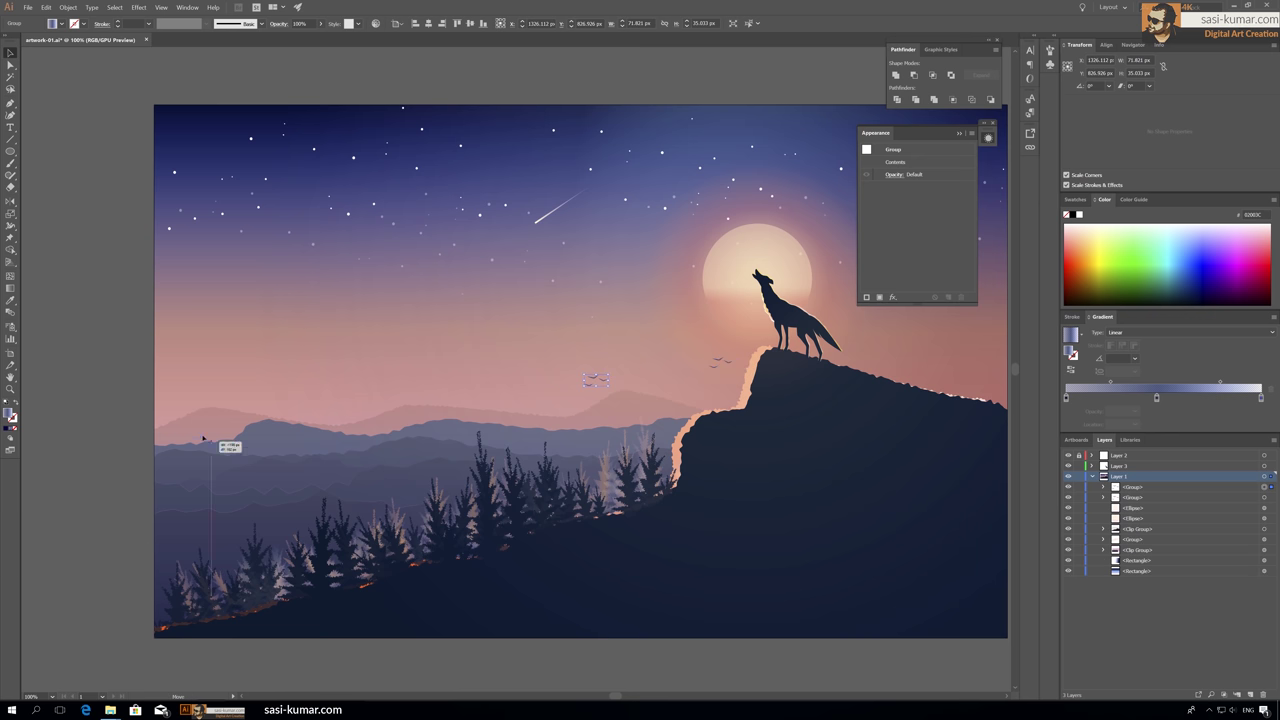
key("ctrl+plus")
key("ctrl+plus")
key("ctrl+plus")
Step: Inside the bird group, move one bird to the right, then exit the group
double_click(444, 399)
left_click_drag(444, 399, 489, 399)
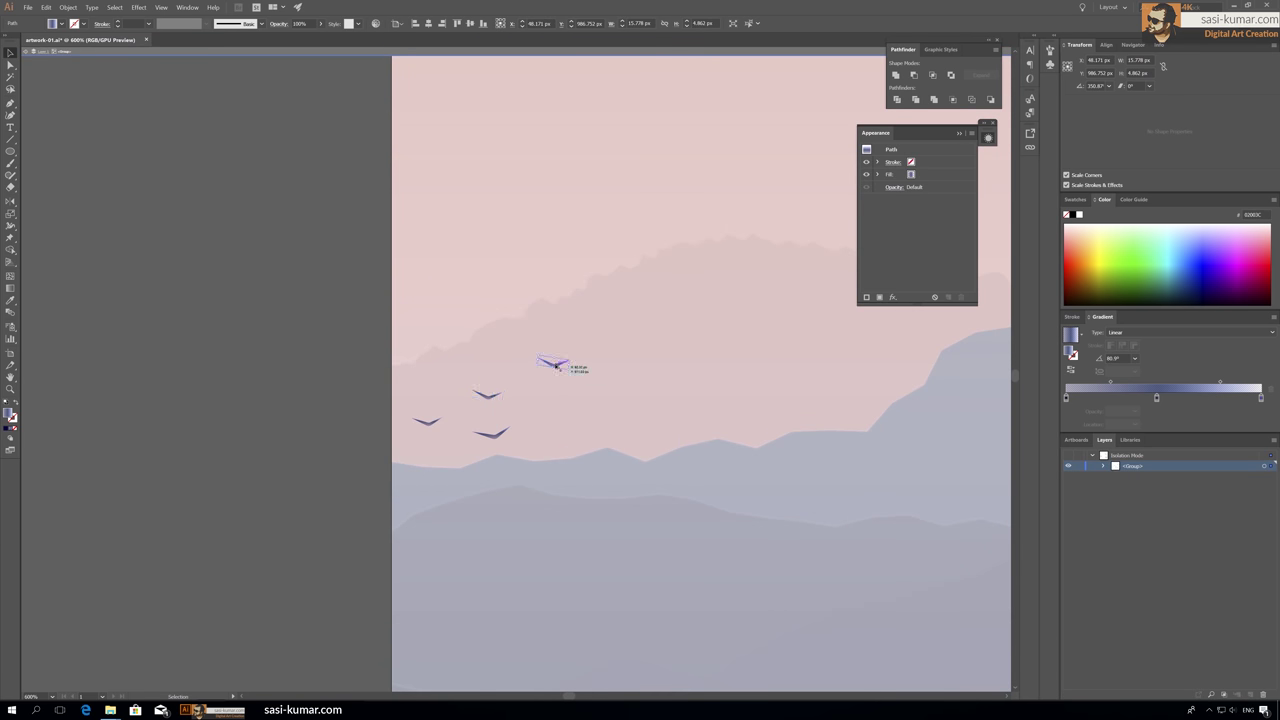
key("ctrl+0")
double_click(197, 332)
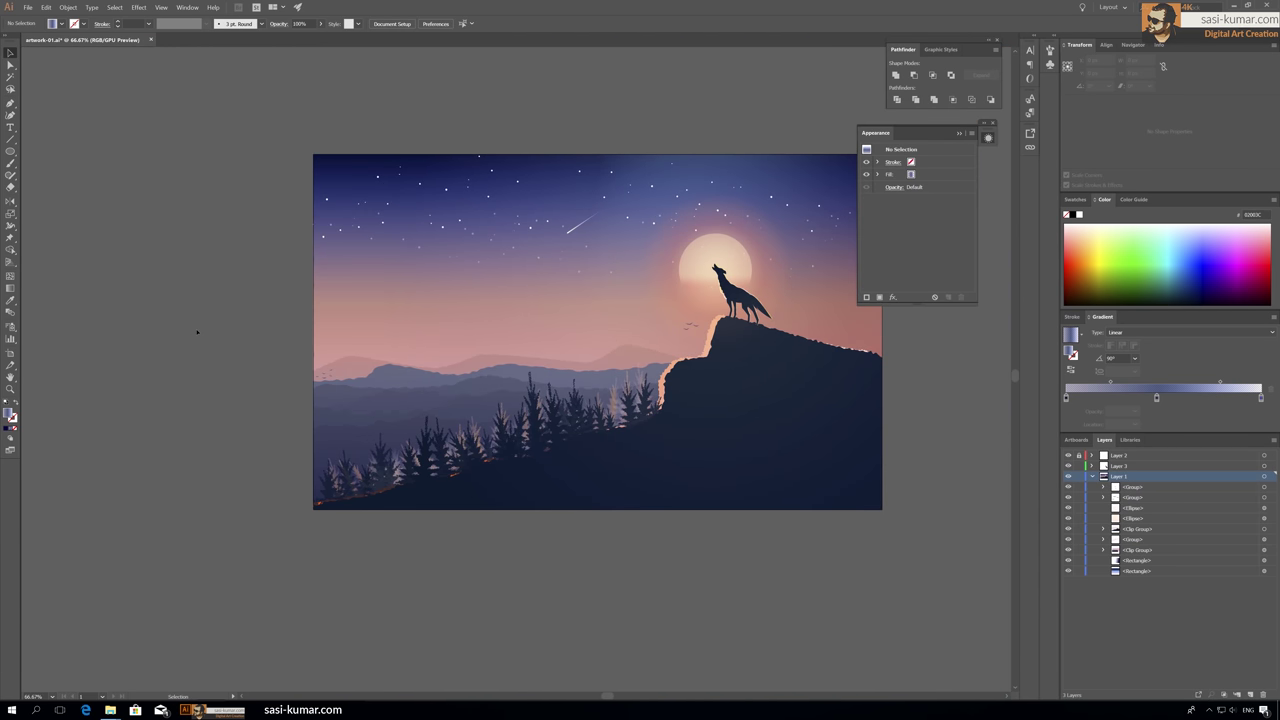
Step: Reposition the birds within the small bird group
key("ctrl+plus")
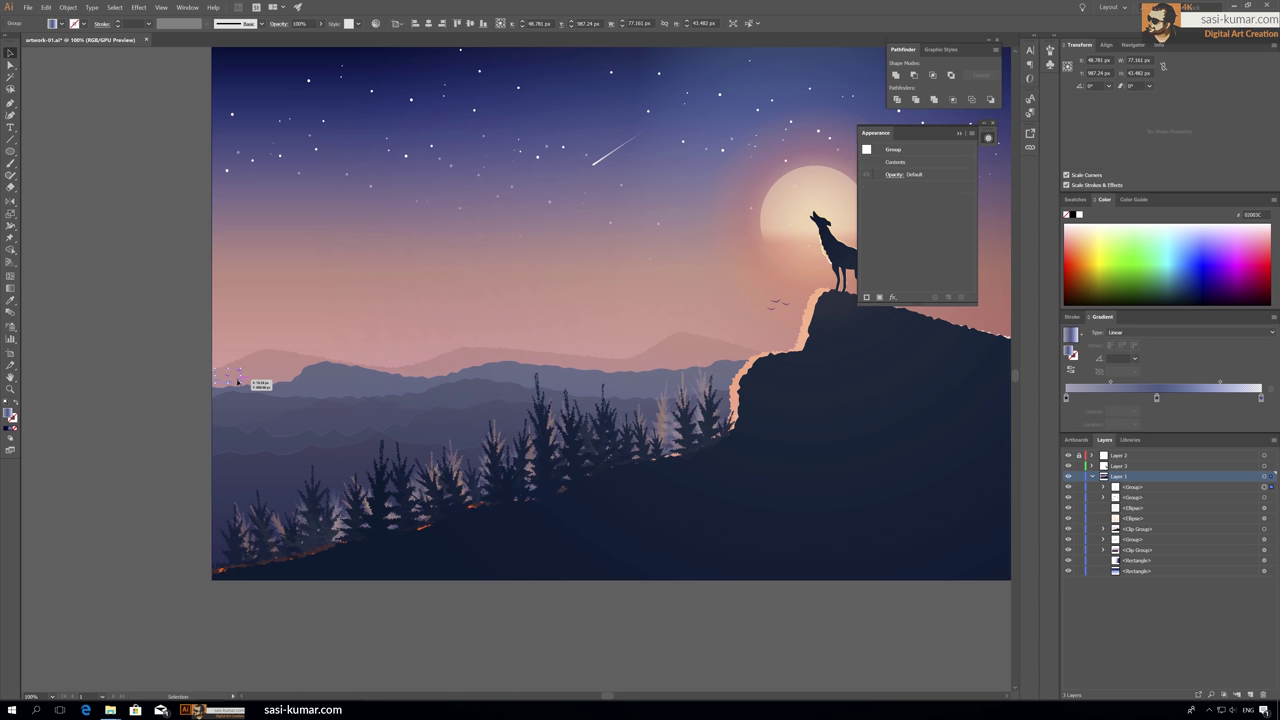
key("ctrl+plus")
left_click_drag(213, 393, 255, 405)
double_click(518, 376)
left_click_drag(509, 344, 521, 369)
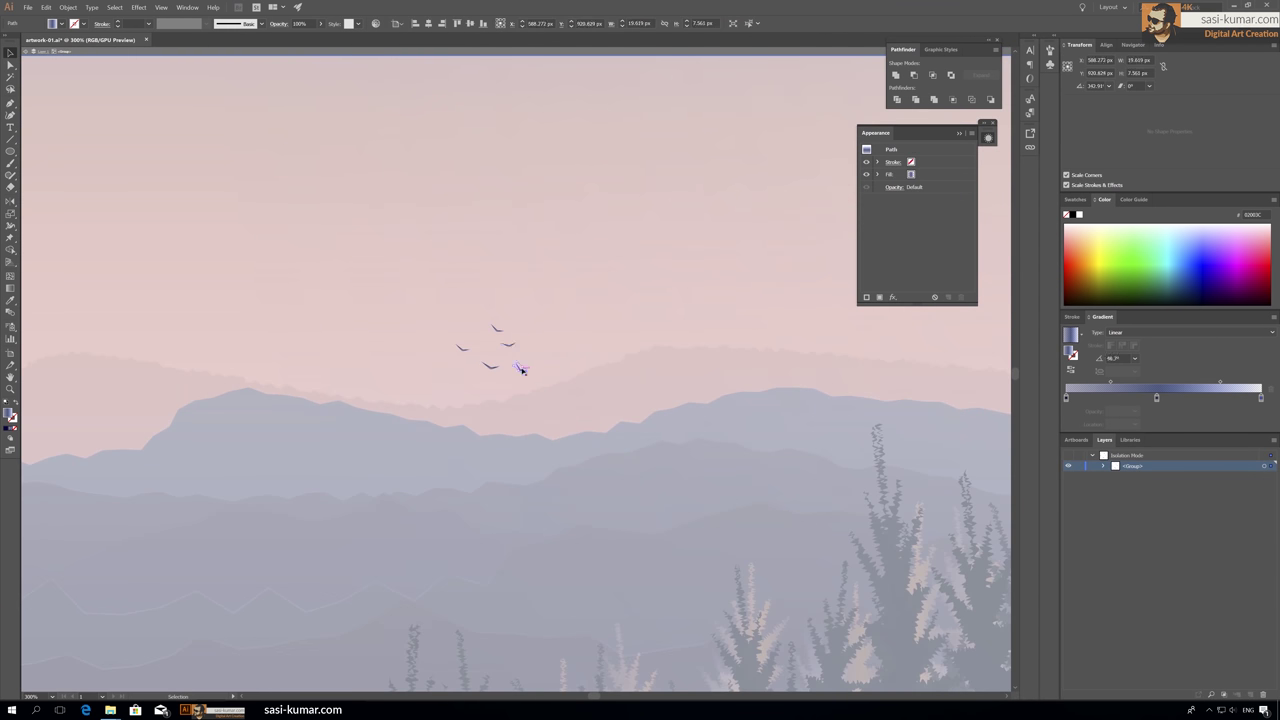
key("Escape")
key("ctrl+0")
Step: Inside the group near the moon, select two birds and group them
scroll(600, 277, "up", 3)
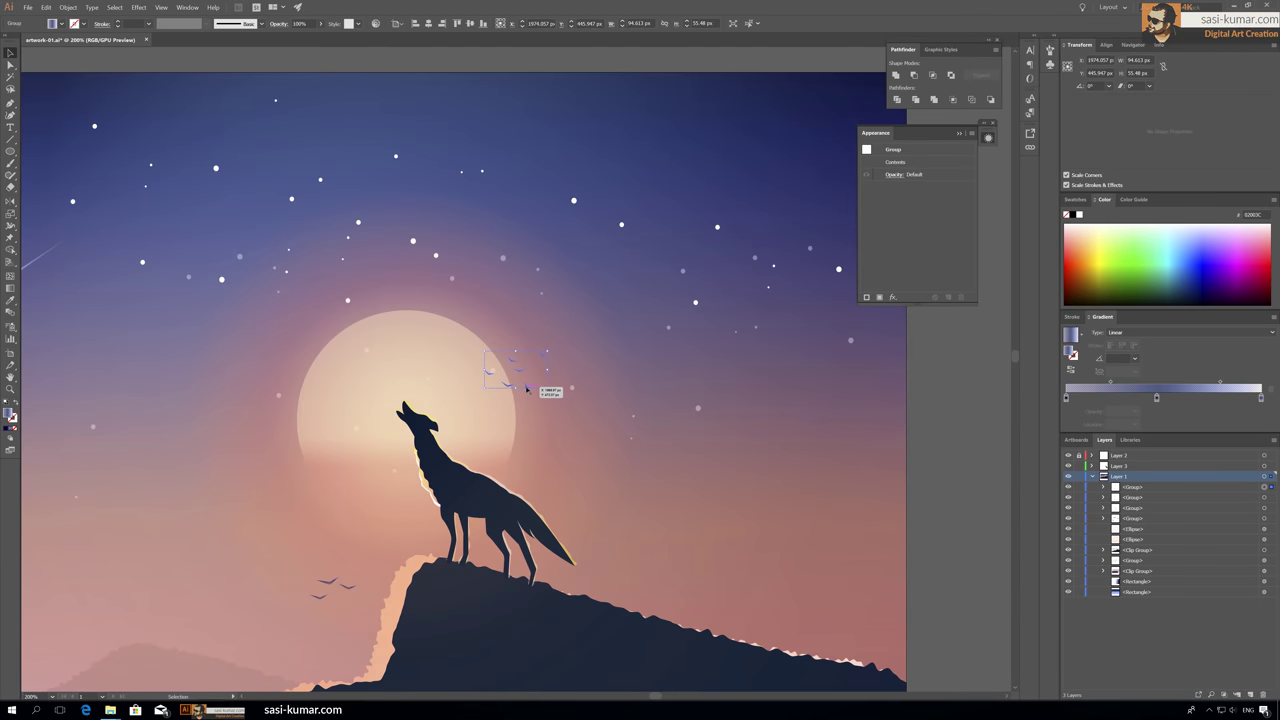
double_click(540, 325)
scroll(540, 325, "up", 3)
left_click(440, 484)
left_click(385, 452, "shift")
scroll(388, 455, "up", 3)
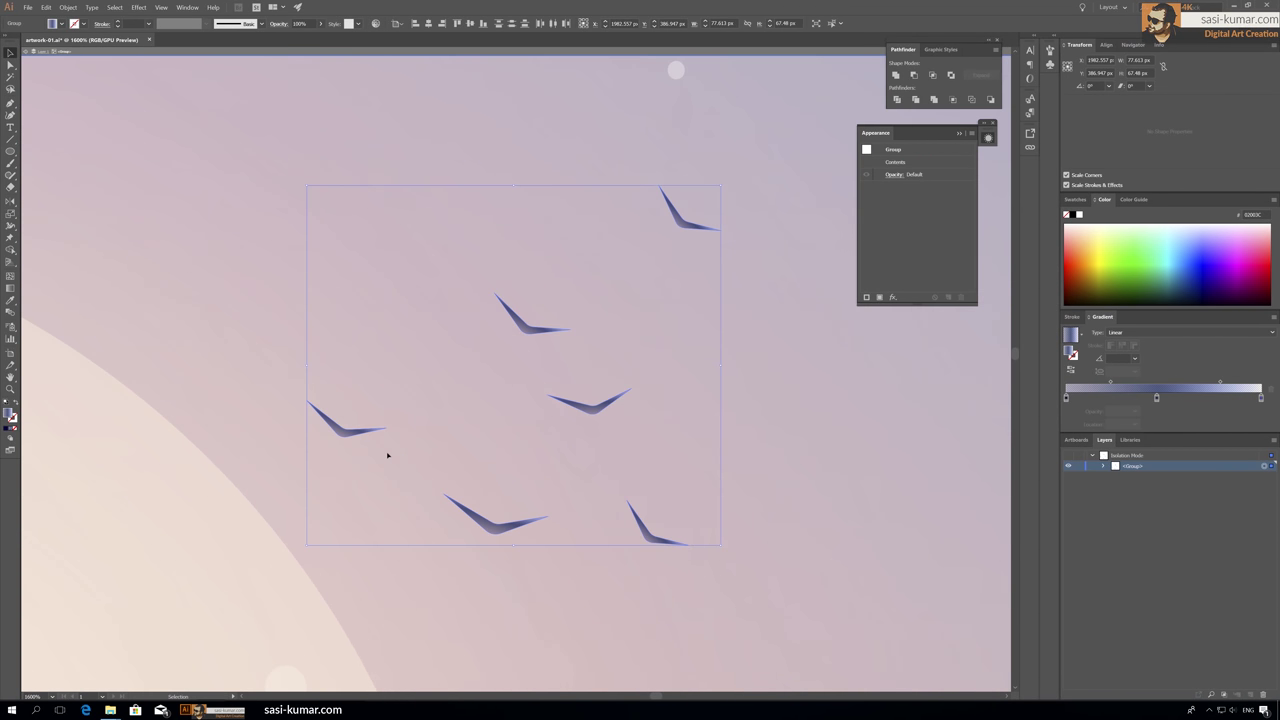
key("ctrl+g")
Step: Give the grouped birds a white 0.1 pt outline
scroll(386, 449, "up", 2)
scroll(185, 515, "up", 3)
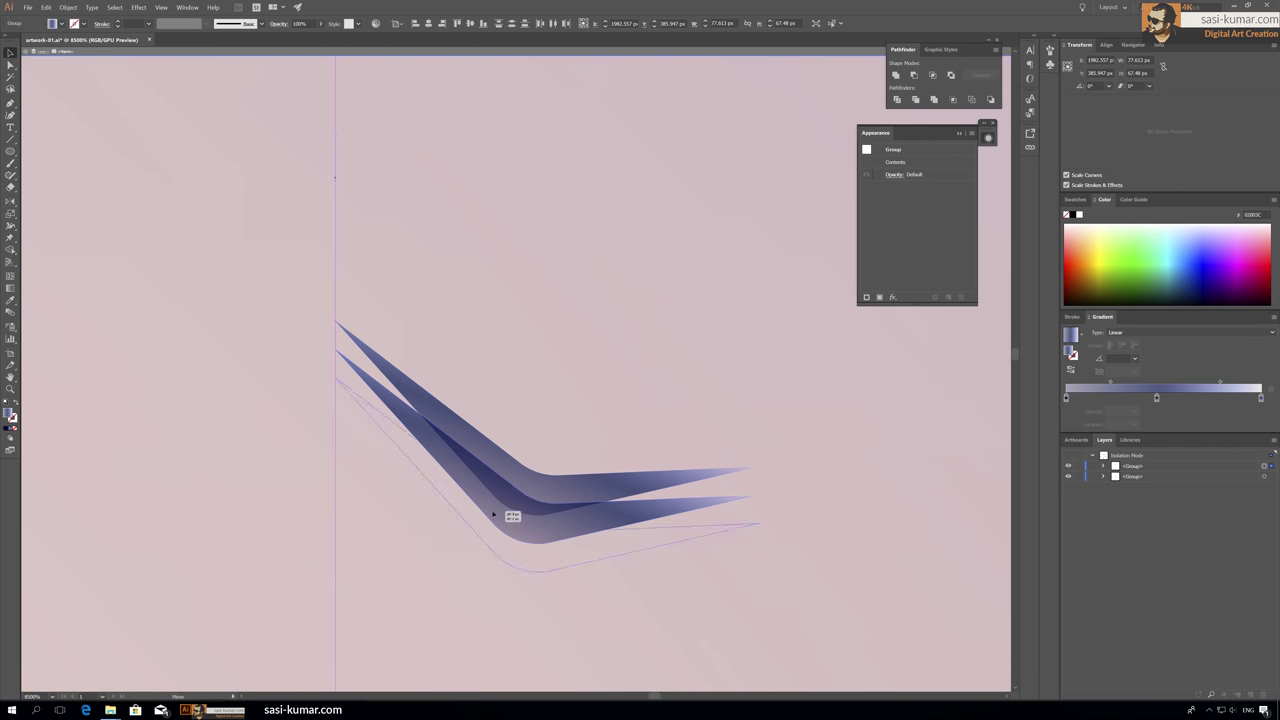
double_click(13, 420)
key("Return")
left_click(128, 22)
Step: Leave isolation, nudge the bird group slightly right, deselect and recentre the artwork
scroll(128, 22, "down", 5)
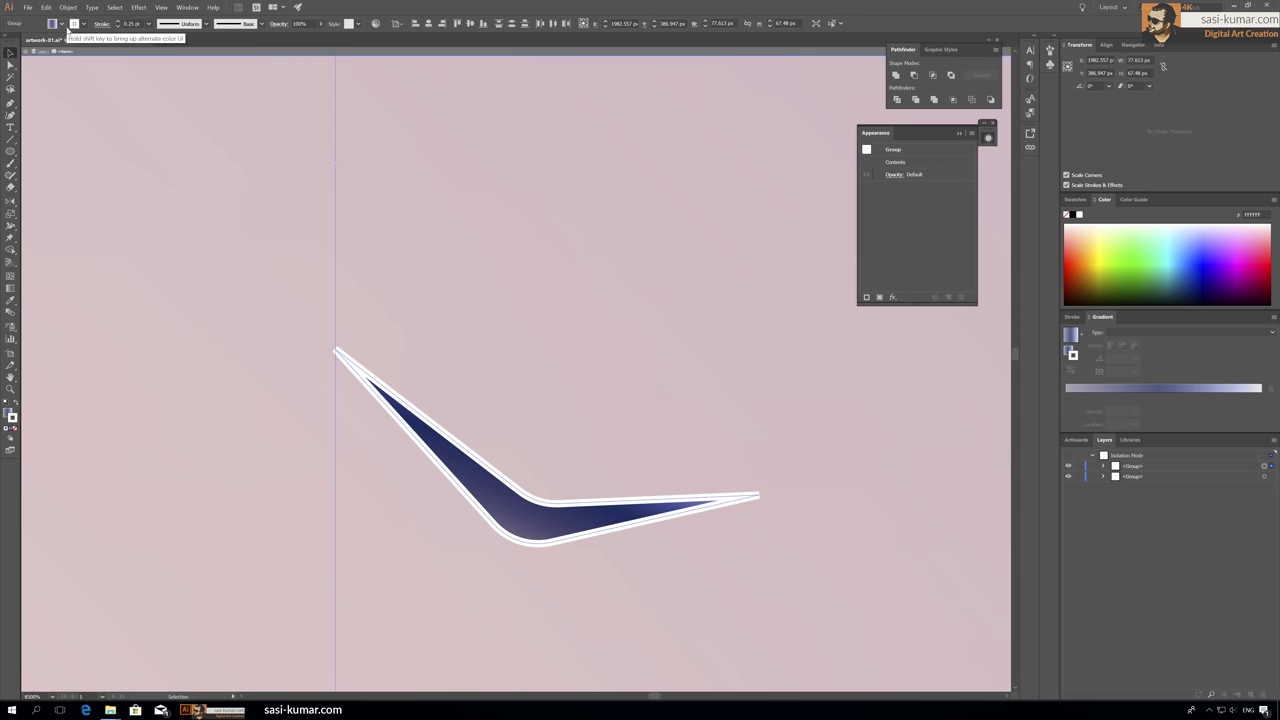
scroll(128, 22, "down", 3)
key("Escape")
key("ctrl+0")
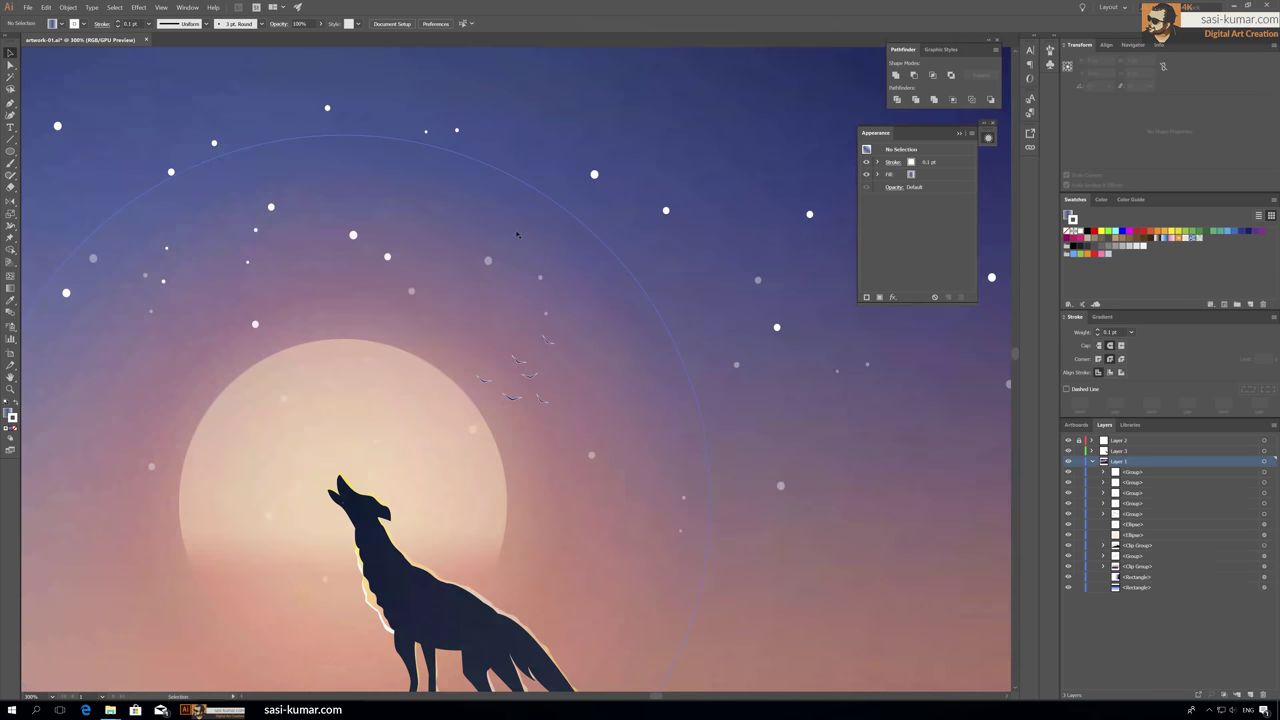
scroll(519, 353, "up", 5)
left_click_drag(455, 396, 483, 396)
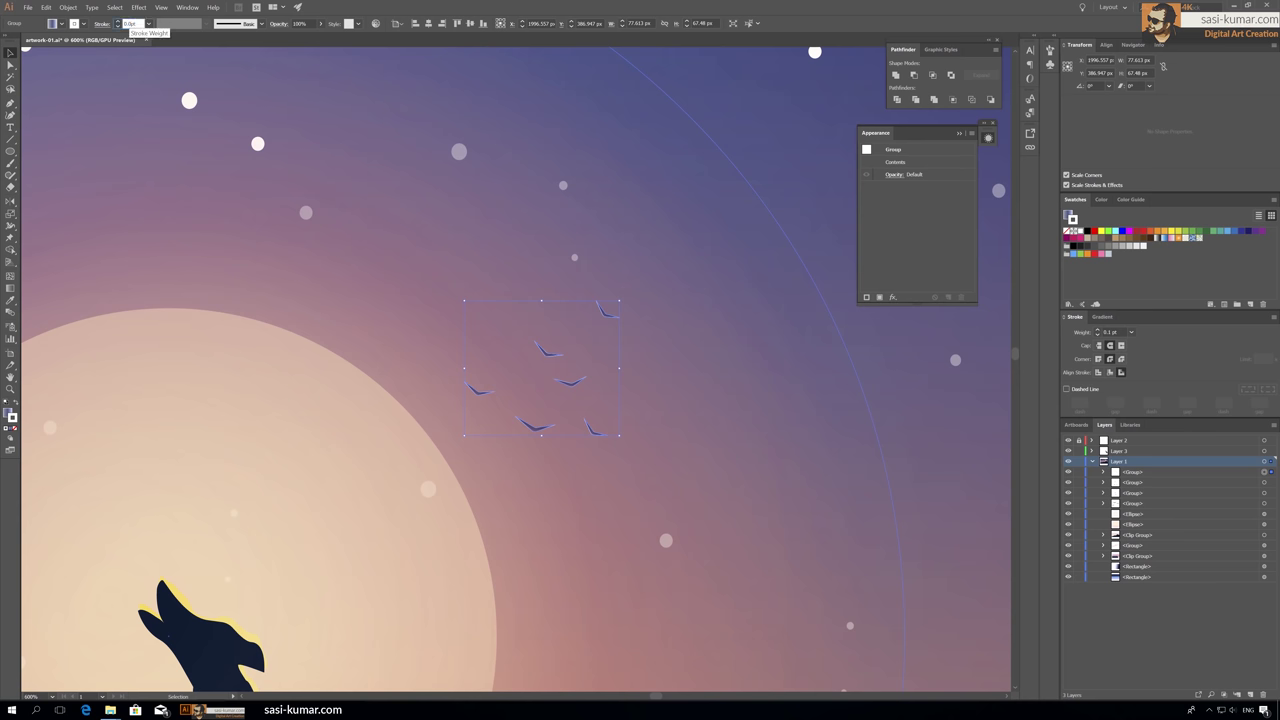
key("ctrl+shift+a")
key("ctrl+0")
key("ctrl+minus")
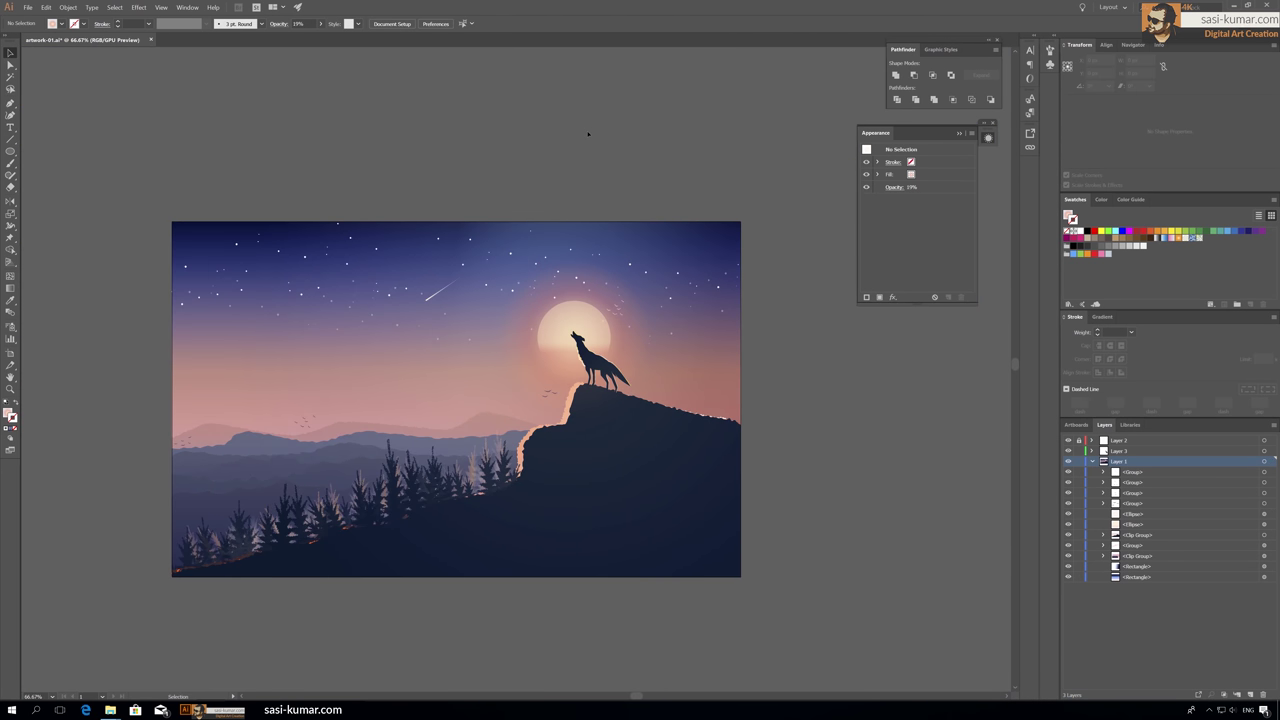
left_click_drag(515, 148, 529, 130)
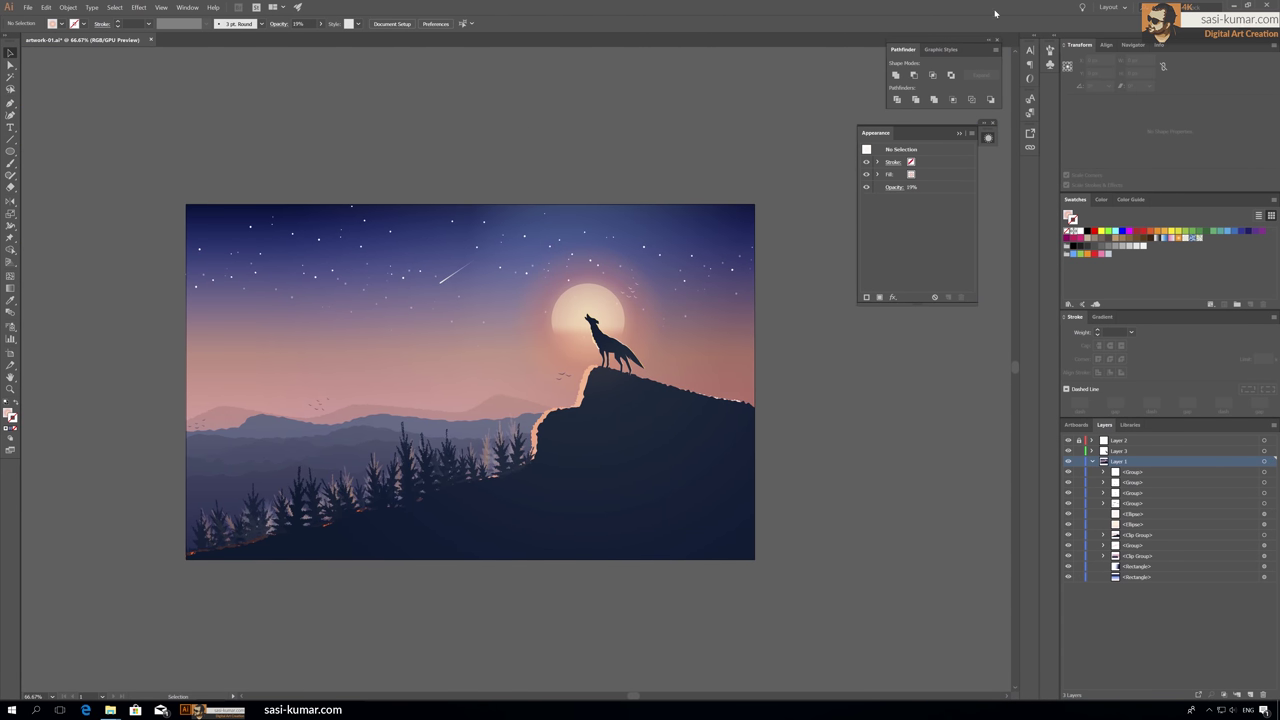
Step: Draw two leaf shapes with the Pen tool beside the artboard
left_click(992, 123)
left_click_drag(612, 144, 724, 117)
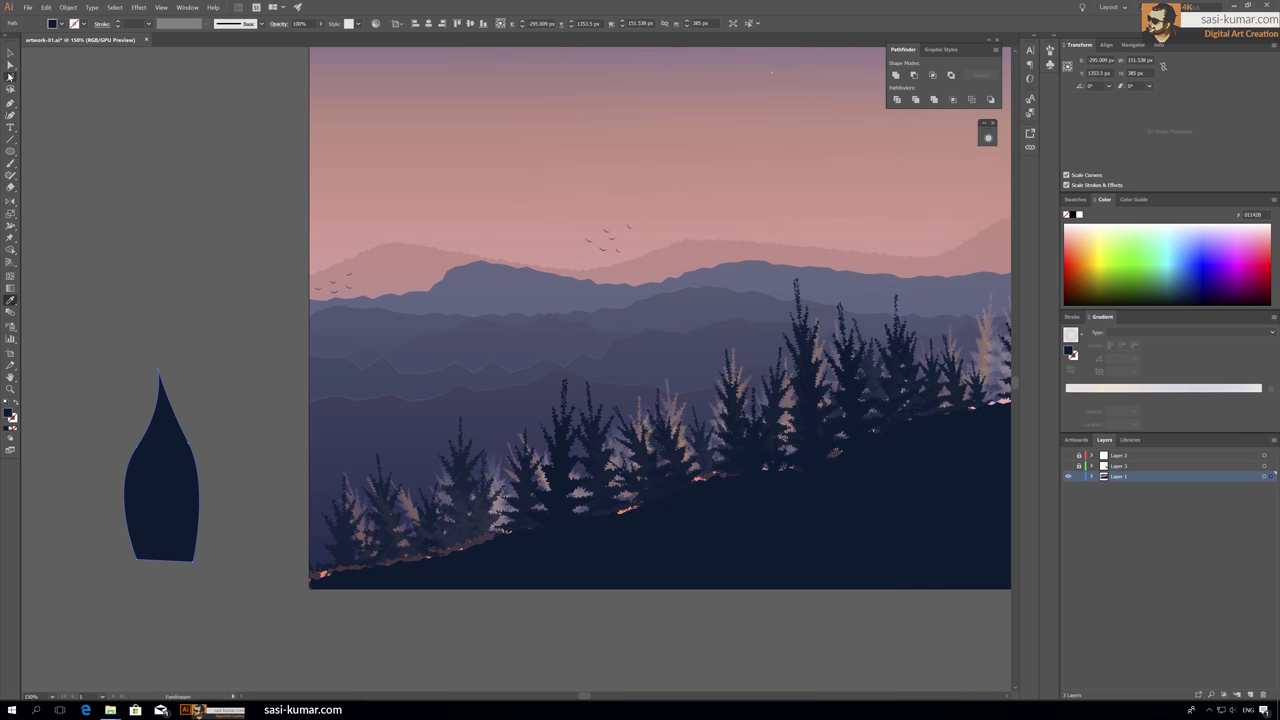
left_click_drag(300, 316, 328, 275)
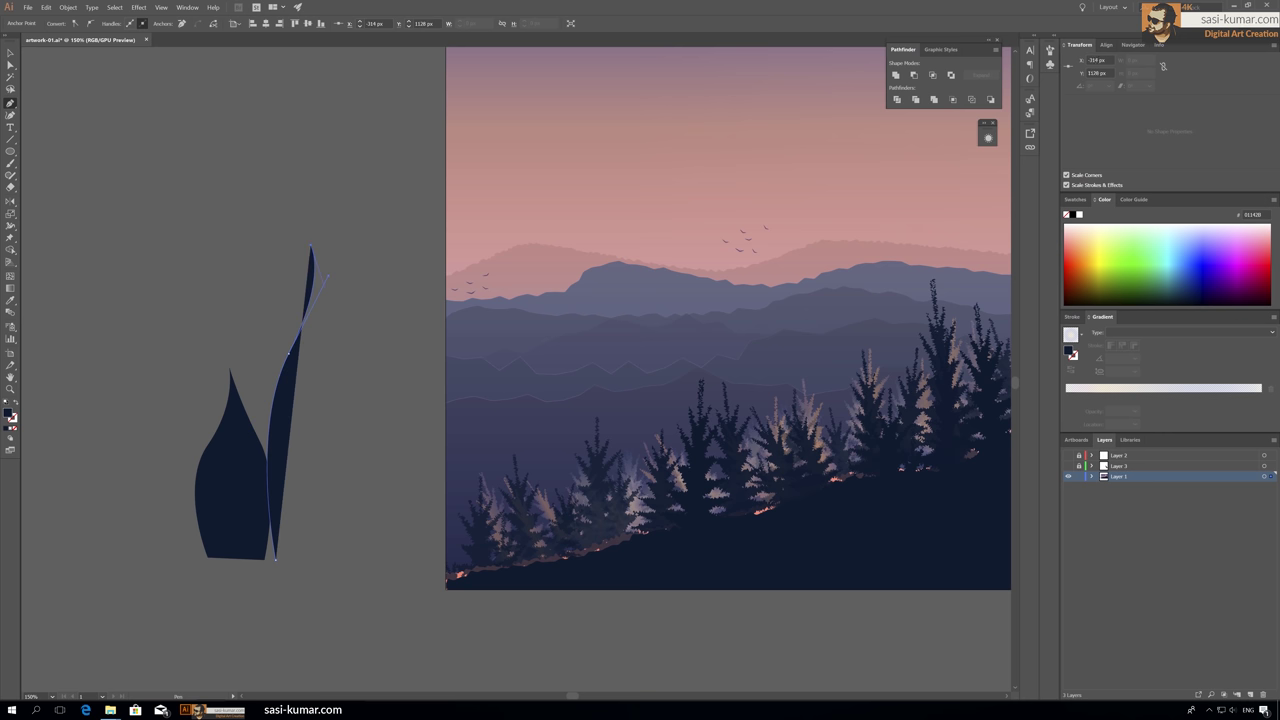
left_click_drag(370, 385, 370, 385)
left_click(368, 553)
Step: Adjust the tall leaf's curve by its anchor points, then select both leaf shapes
left_click(10, 65)
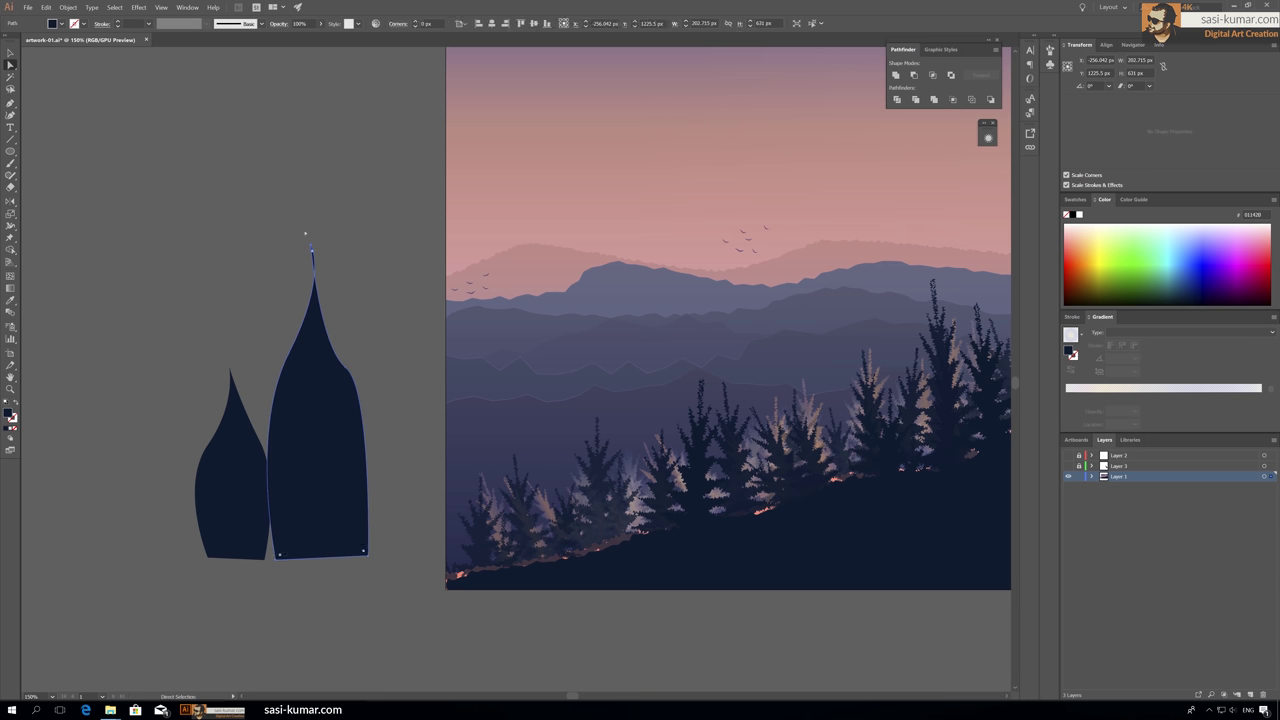
left_click(330, 315)
left_click(272, 252)
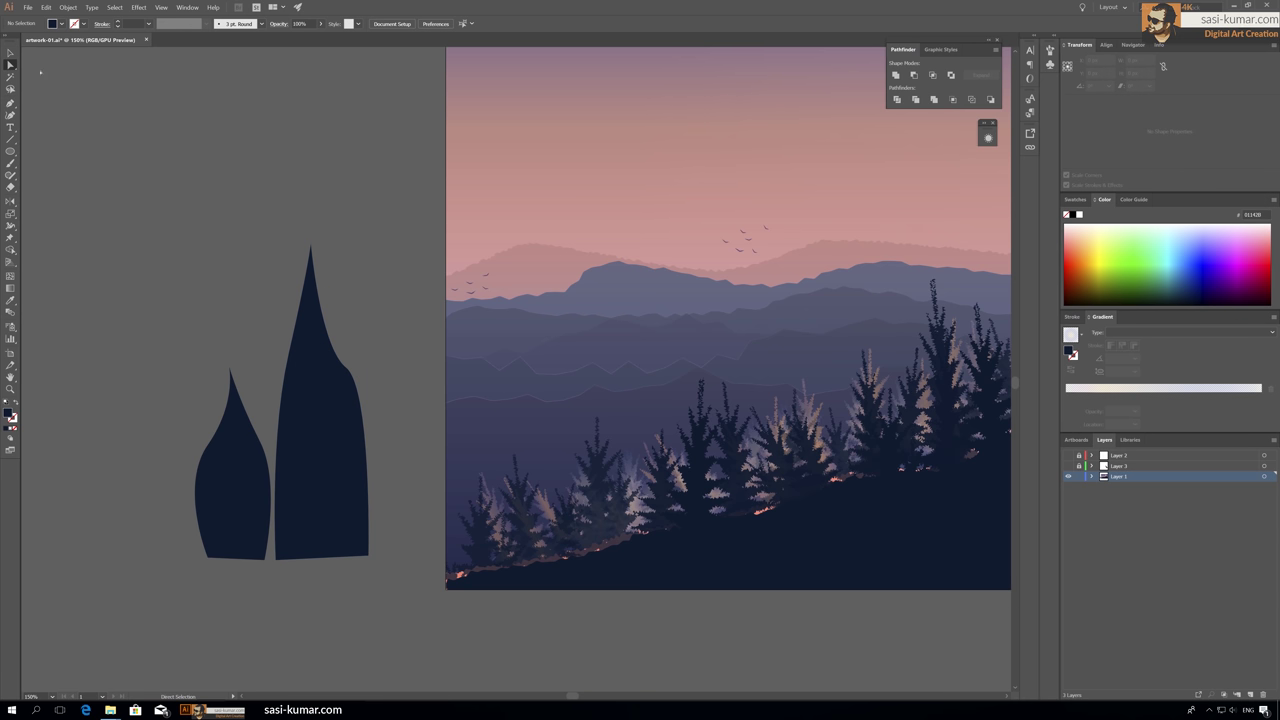
key("v")
key("ctrl+a")
Step: Apply a Zig Zag distortion to both leaves and expand it into real paths
left_click(138, 7)
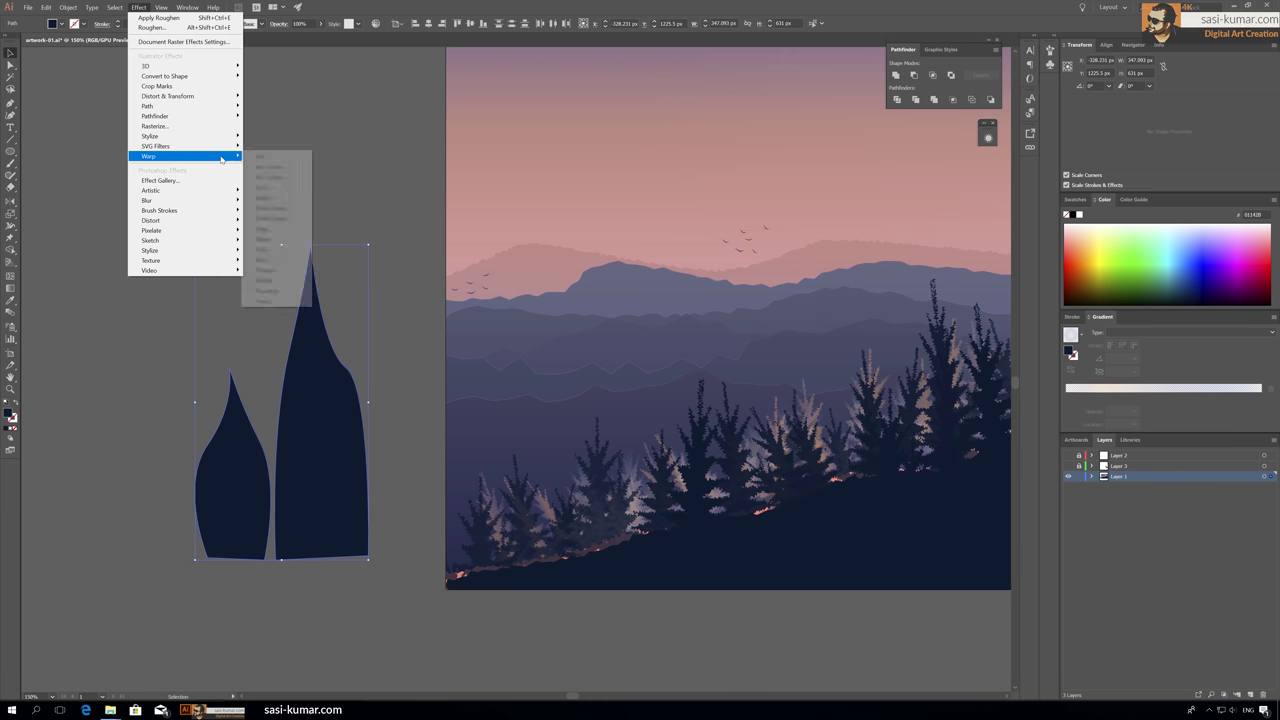
left_click(270, 146)
left_click_drag(110, 110, 118, 84)
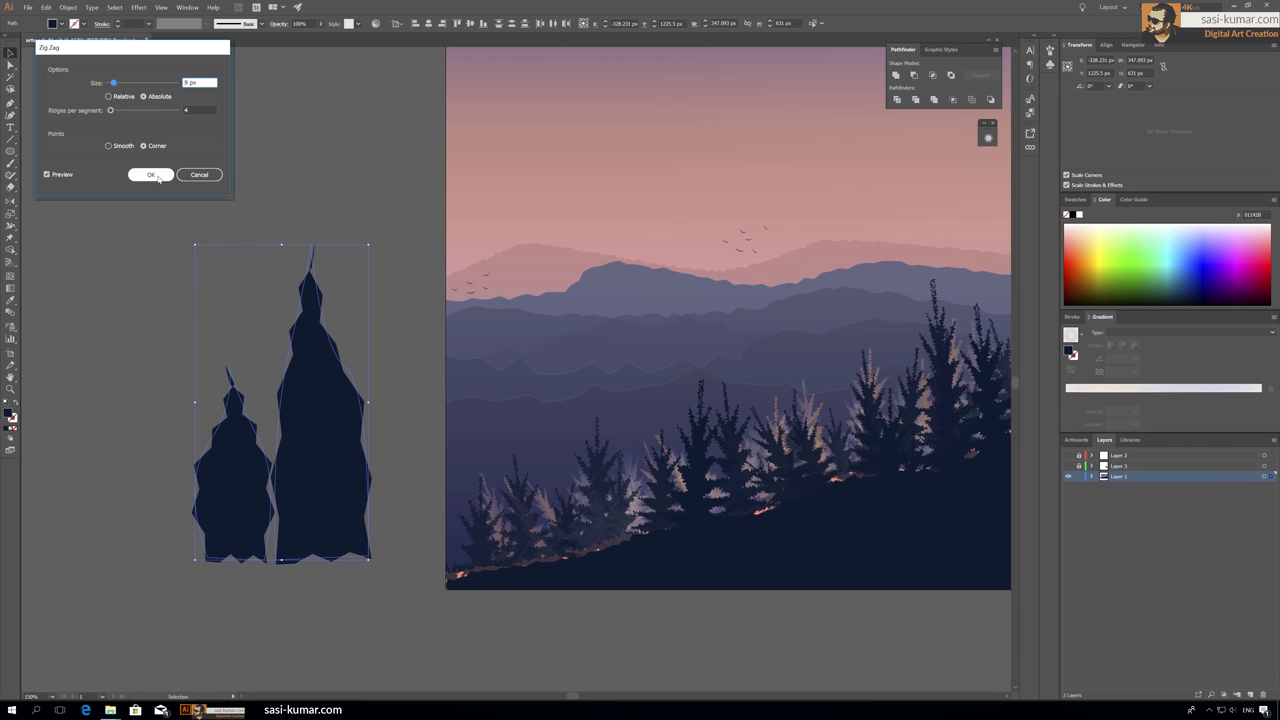
left_click(150, 174)
left_click(68, 7)
left_click(97, 117)
Step: Add a Roughen effect with increased detail and duplicate the tree pair
left_click(68, 7)
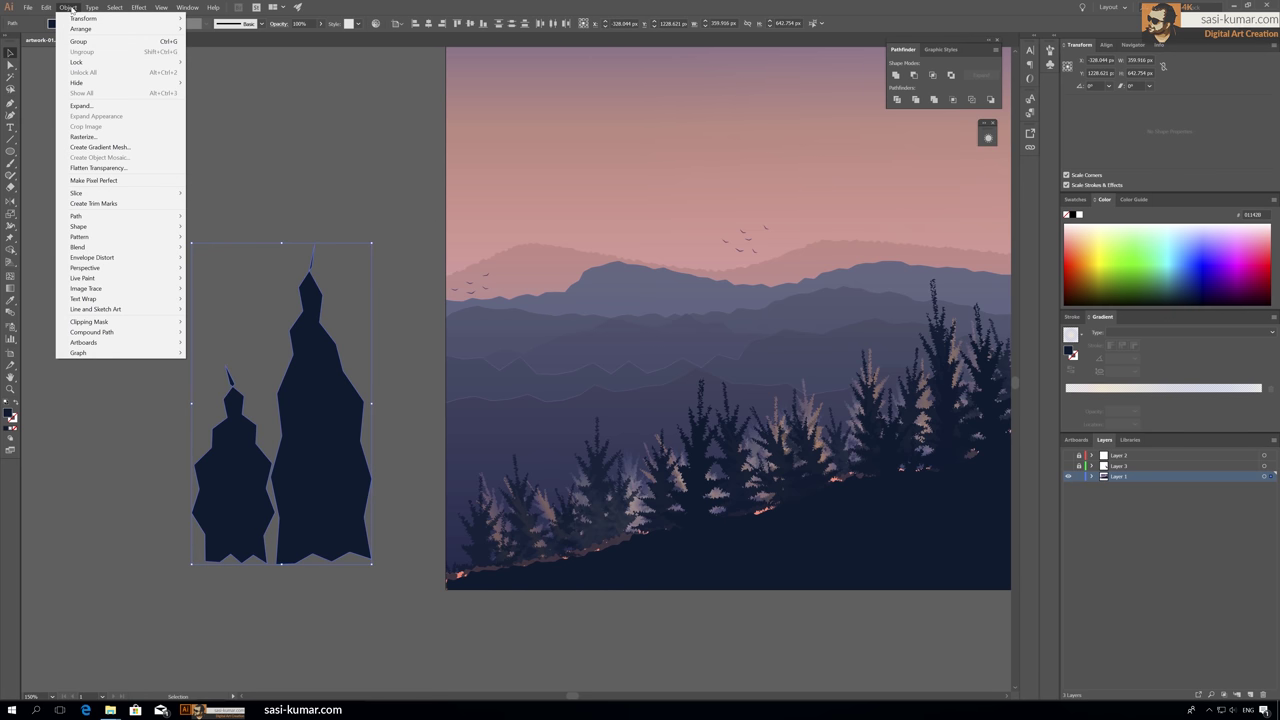
left_click(280, 118)
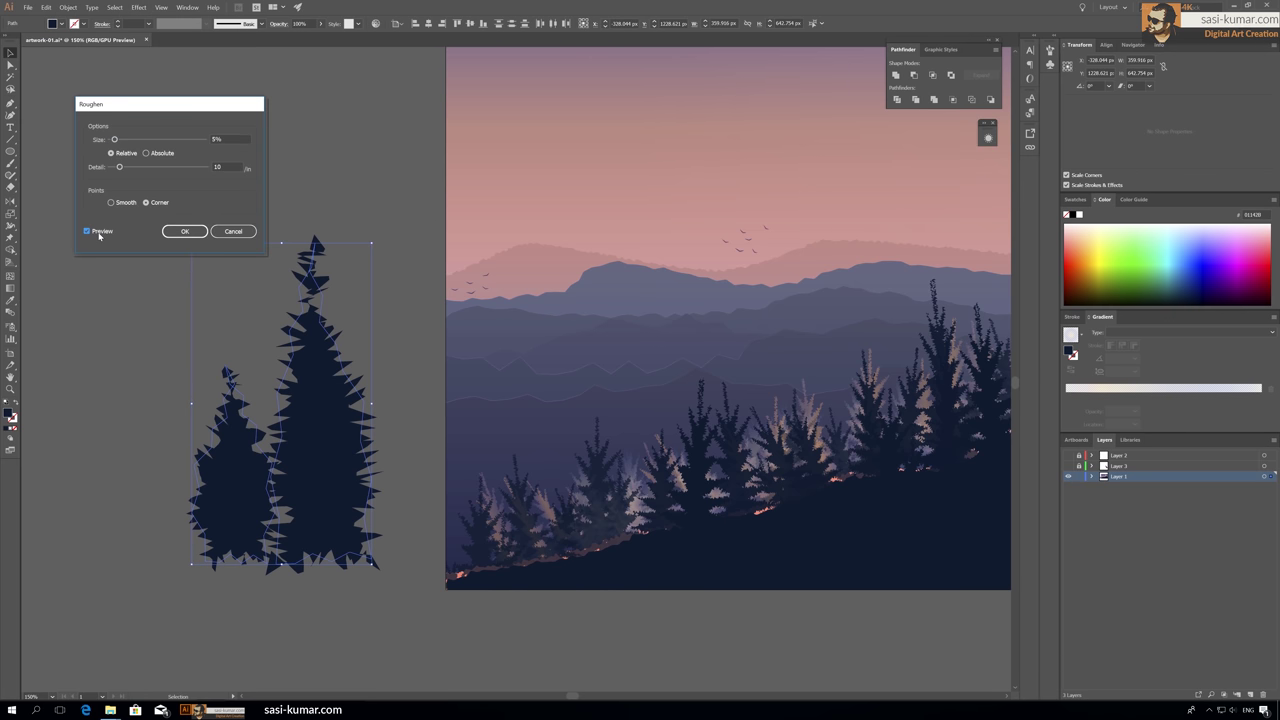
key("alt+a")
mouse_move(119, 167)
left_mouse_down()
mouse_move(144, 155)
mouse_move(114, 168)
left_mouse_up()
key("Return")
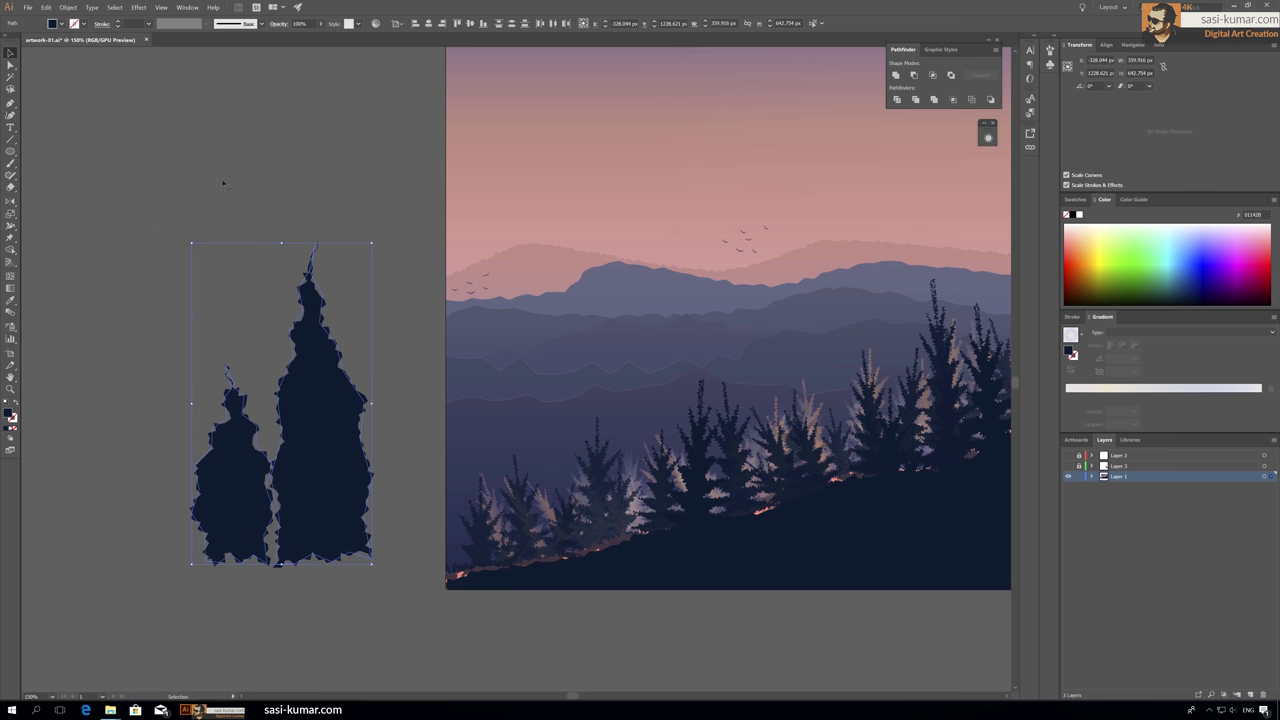
mouse_move(313, 453)
left_mouse_down()
mouse_move(203, 290)
mouse_move(363, 455)
mouse_move(323, 418)
left_mouse_up()
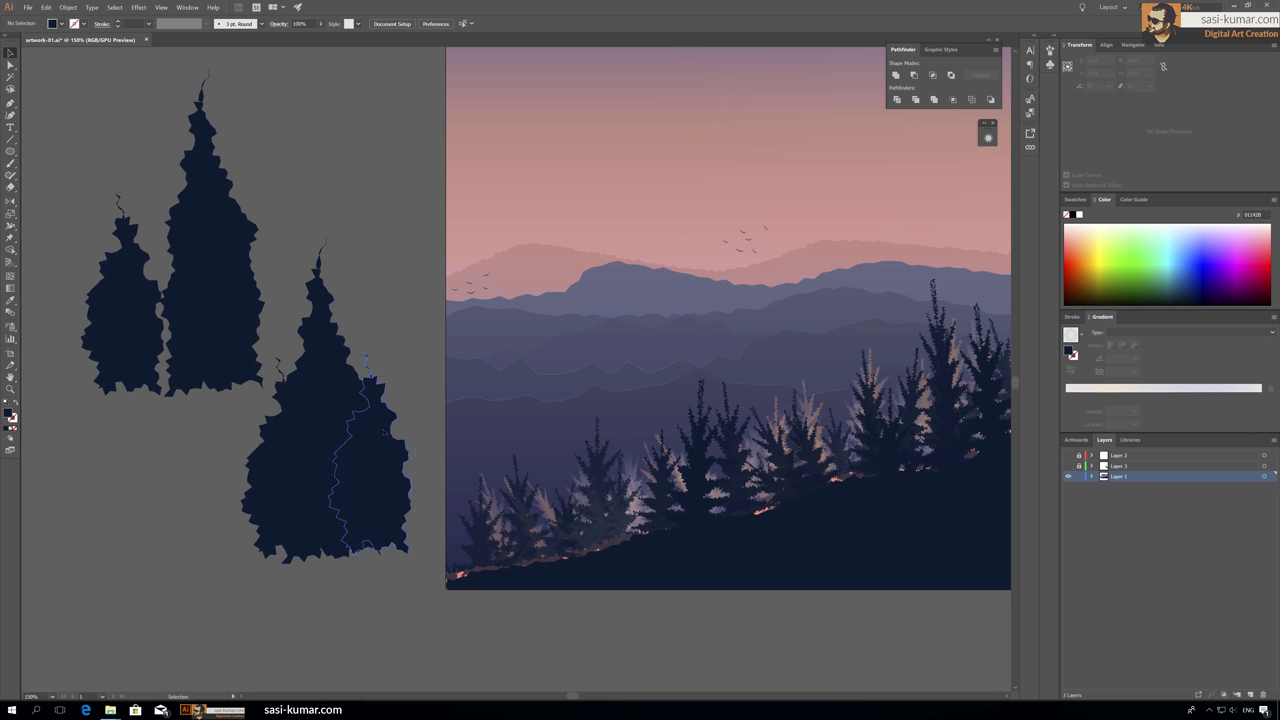
Step: Set the copied tree pair to 75% opacity, shrink it and place it on the bottom-left hillside
left_click(395, 450, "shift")
key("Return")
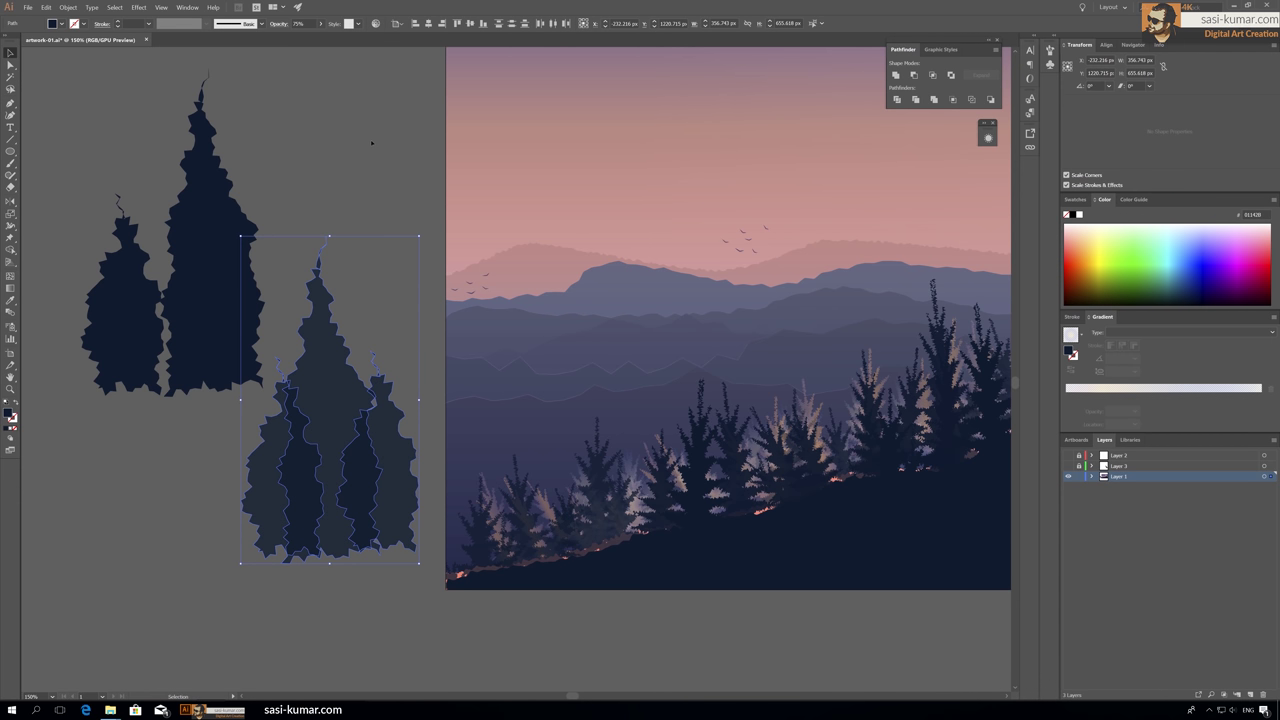
mouse_move(419, 236)
left_mouse_down()
mouse_move(297, 194)
mouse_move(212, 360)
left_mouse_up()
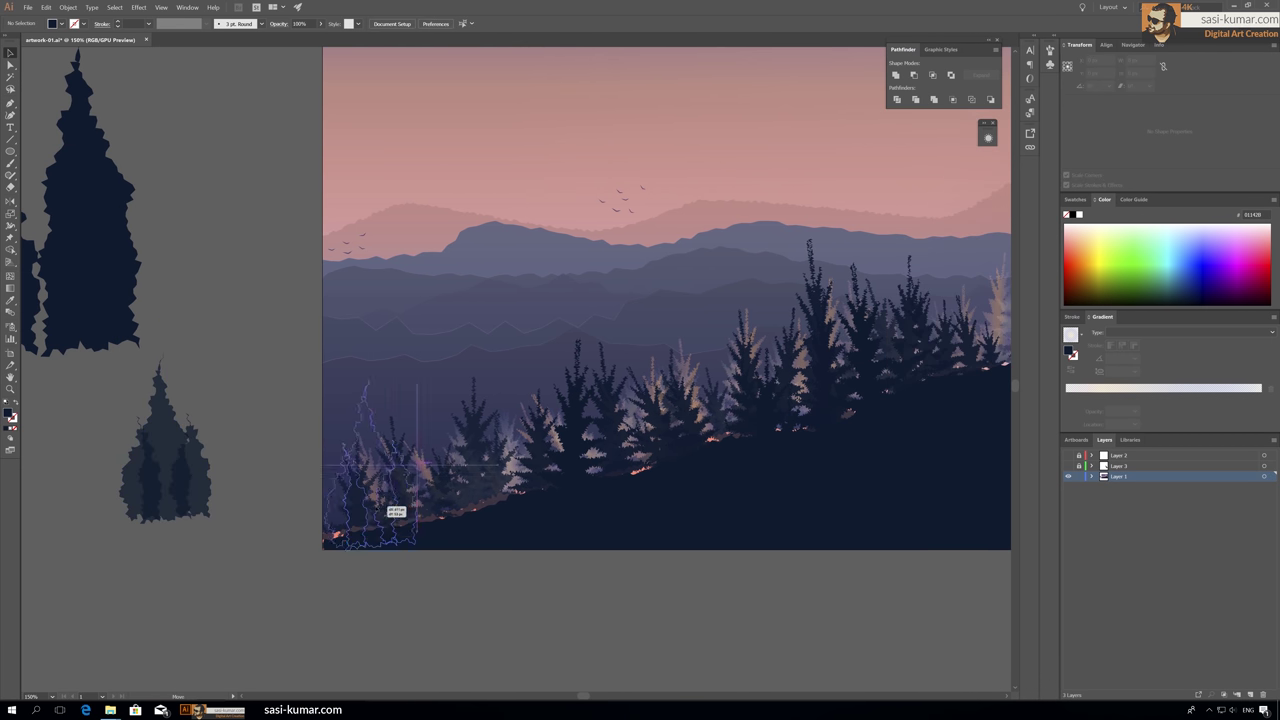
left_click_drag(165, 470, 390, 478)
left_click(303, 502)
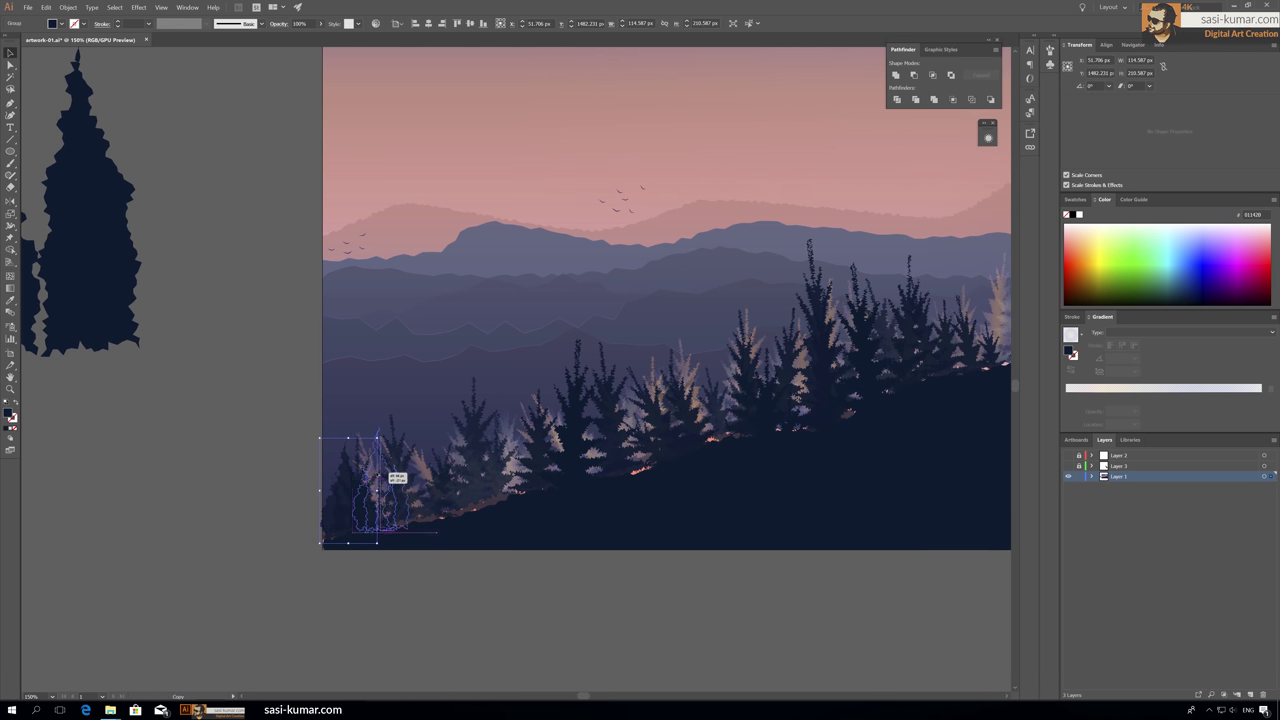
Step: Enlarge one tree, copy the pair further right and shift the rightmost tree right
double_click(380, 470)
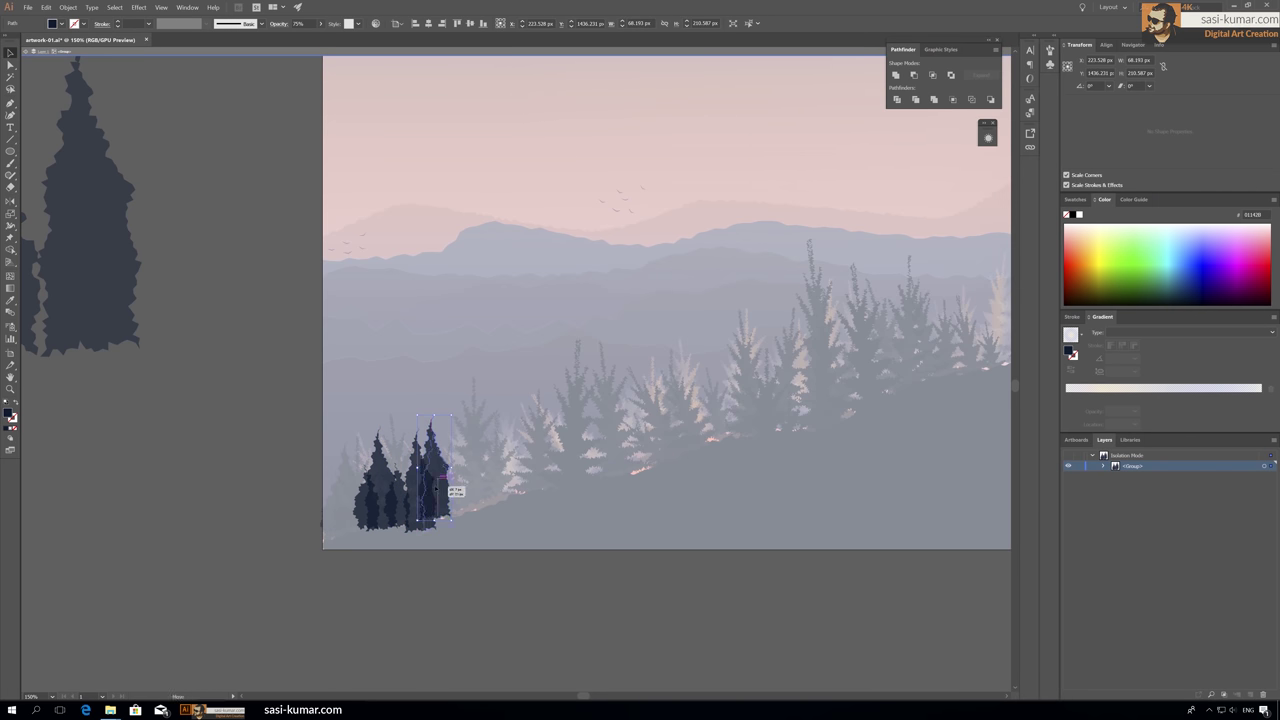
left_click_drag(412, 505, 460, 468)
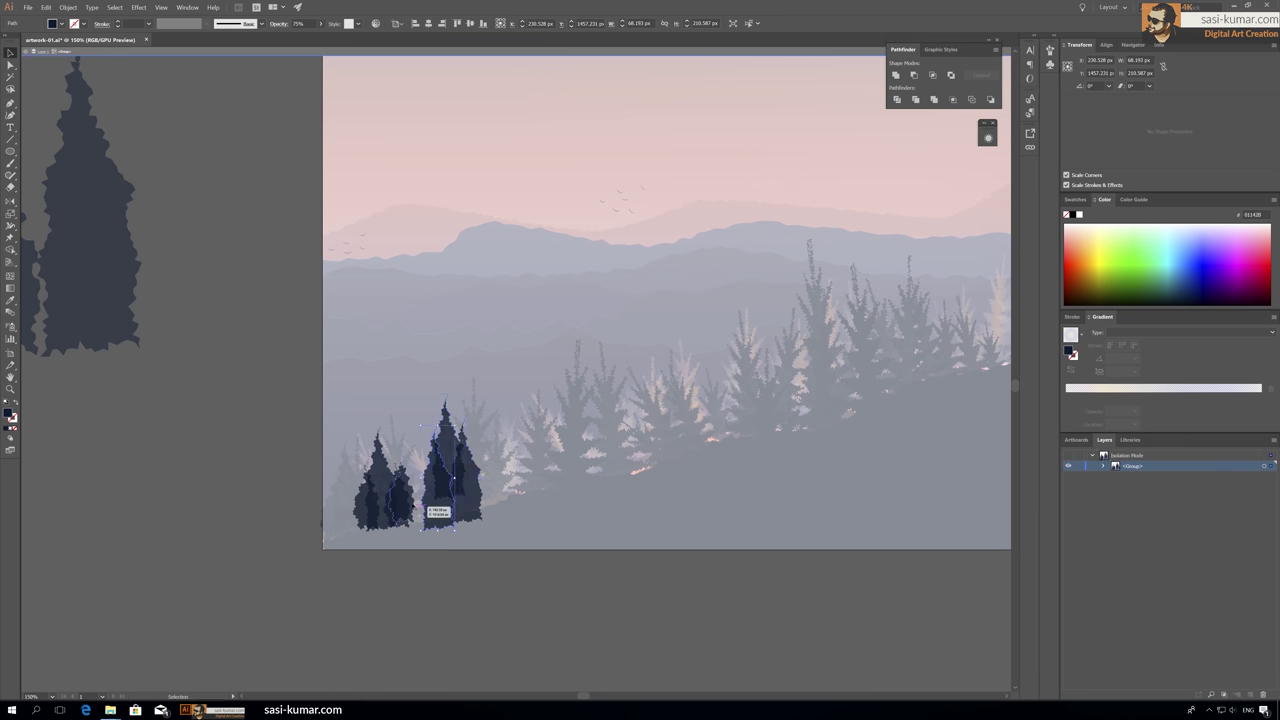
left_click_drag(385, 480, 520, 460)
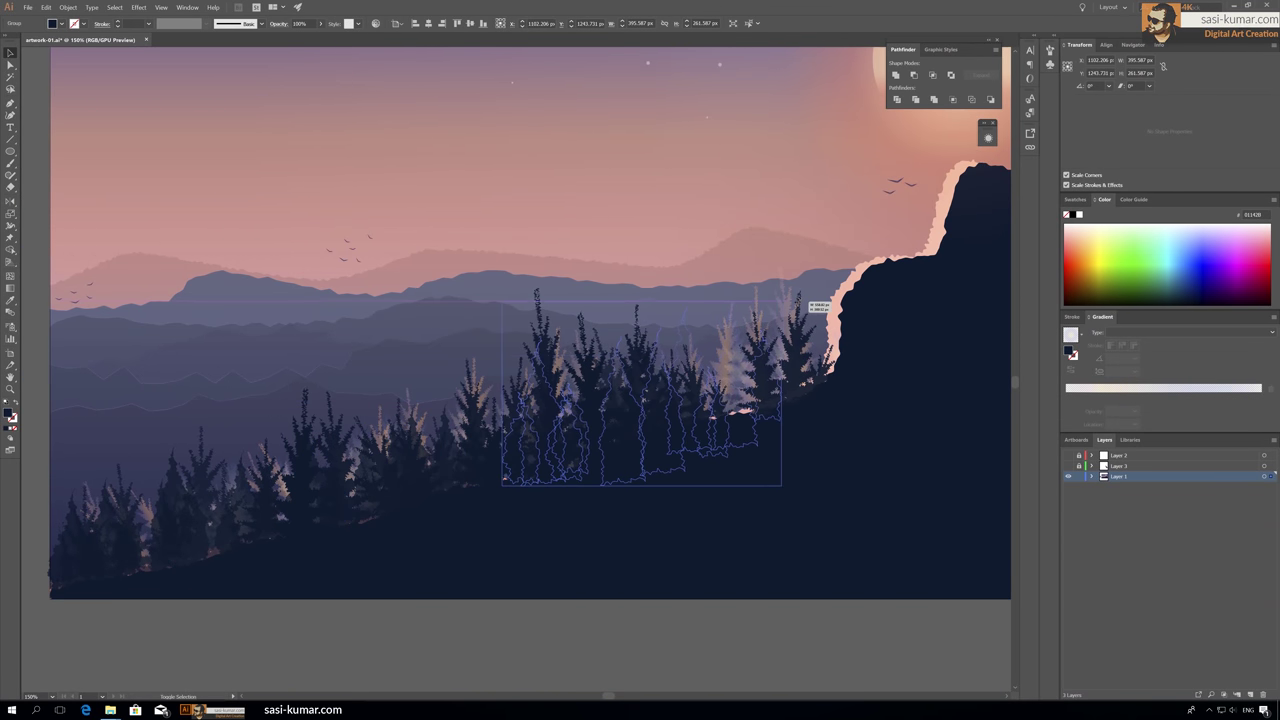
double_click(768, 396)
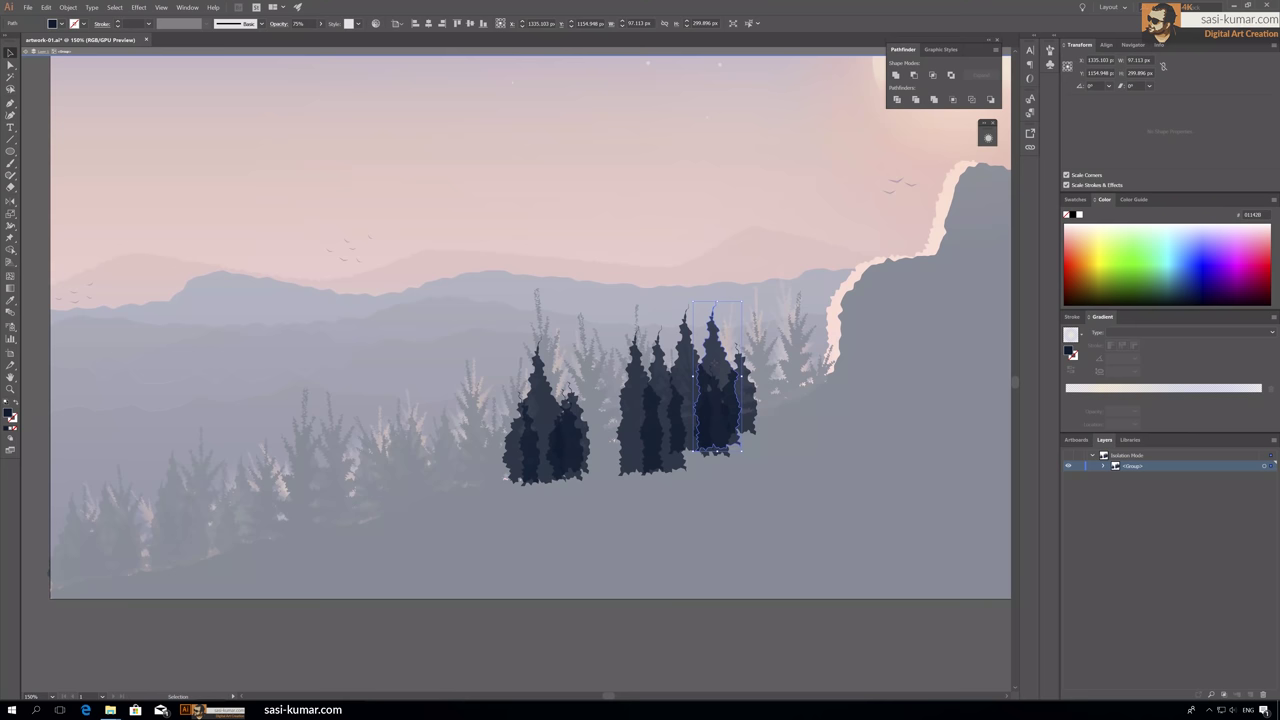
mouse_move(768, 396)
left_mouse_down()
mouse_move(812, 402)
mouse_move(766, 383)
left_mouse_up()
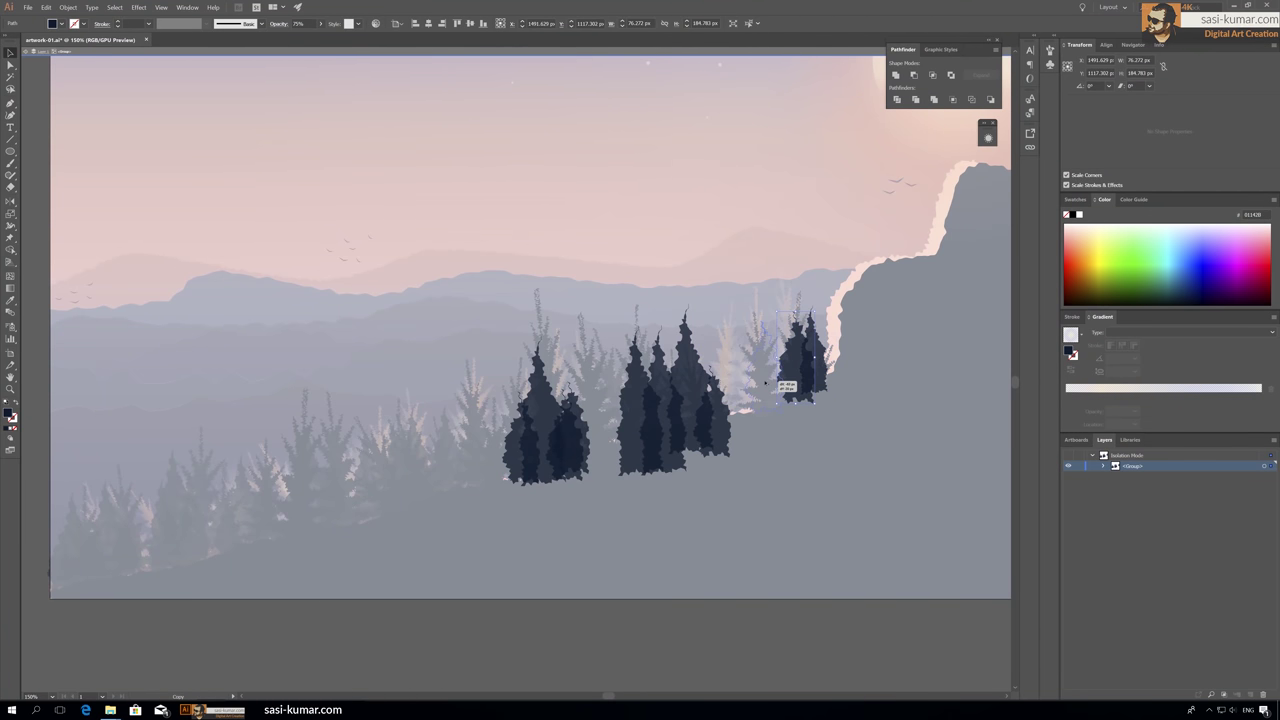
double_click(585, 600)
key("ctrl+minus")
key("ctrl+minus")
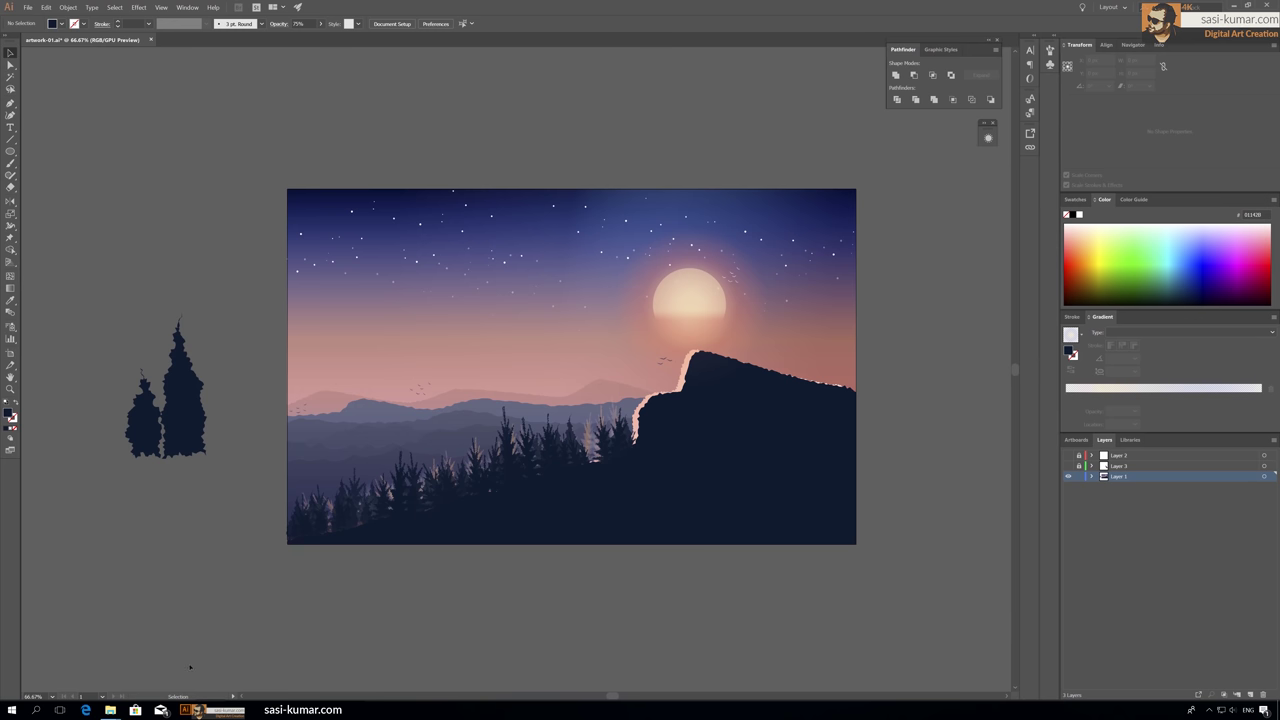
Step: Reduce the Roughen size on the original tree pair using relative measurement
left_click_drag(163, 487, 9, 414)
key("shift+F6")
key("ctrl+alt+shift+e")
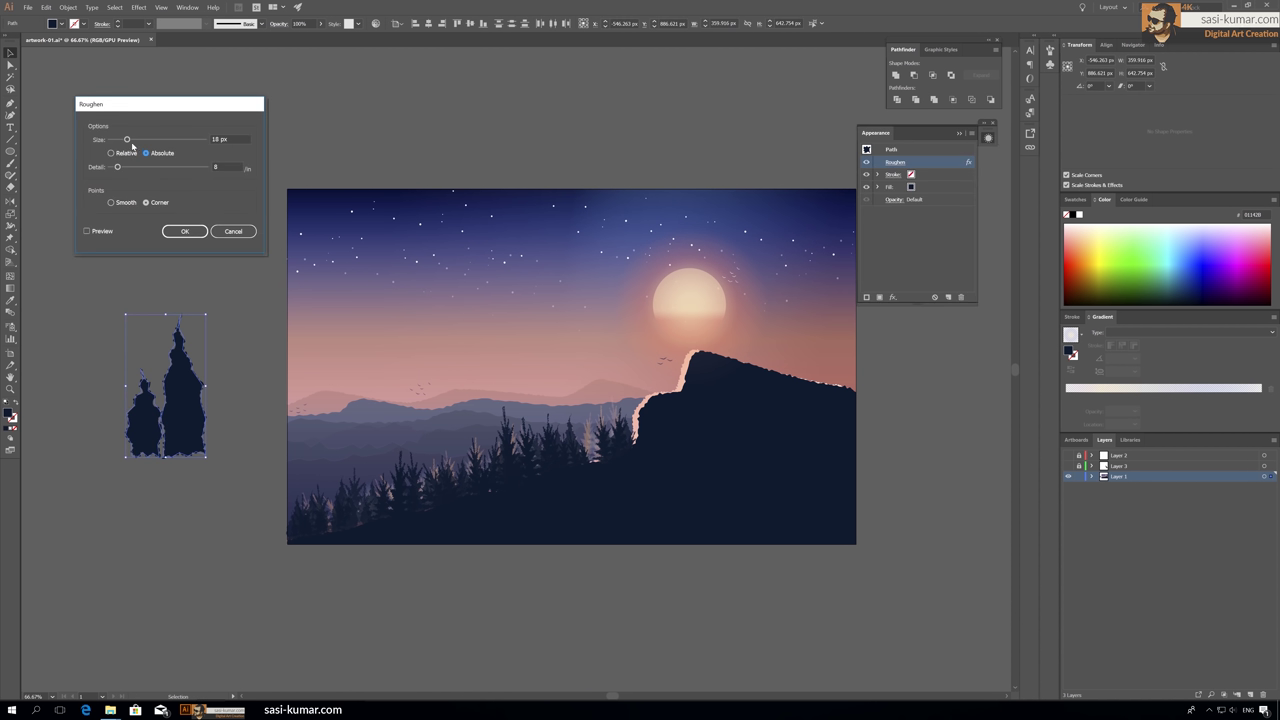
left_click(120, 153)
left_click(86, 231)
left_click_drag(130, 139, 114, 140)
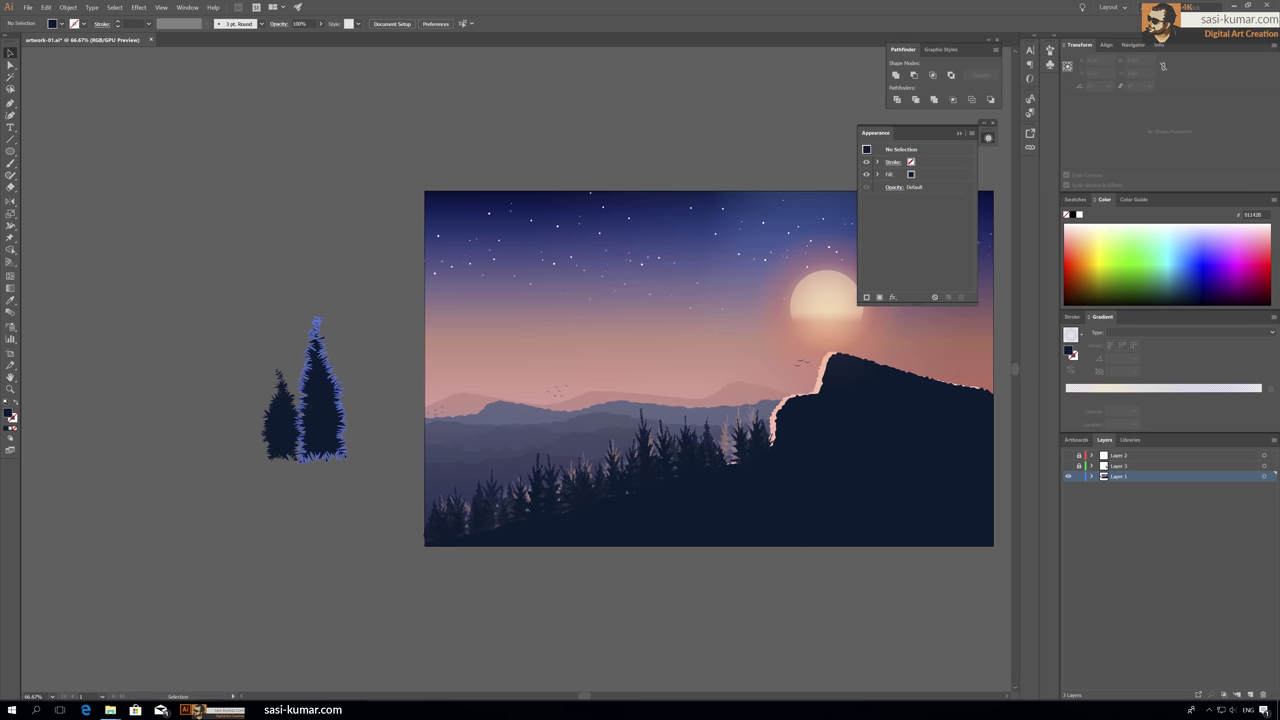
Step: Duplicate a tree silhouette, group the three trees and set their opacity to 75%
left_click_drag(274, 428, 202, 486)
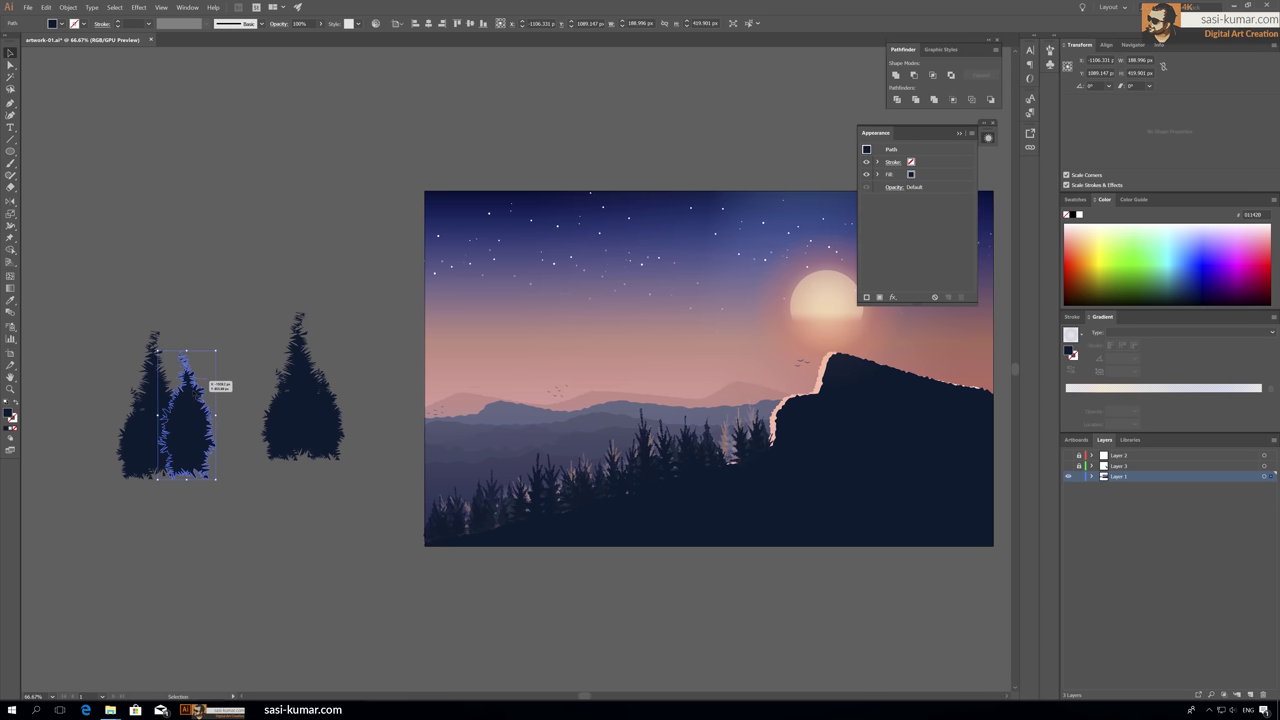
left_click_drag(265, 420, 340, 548)
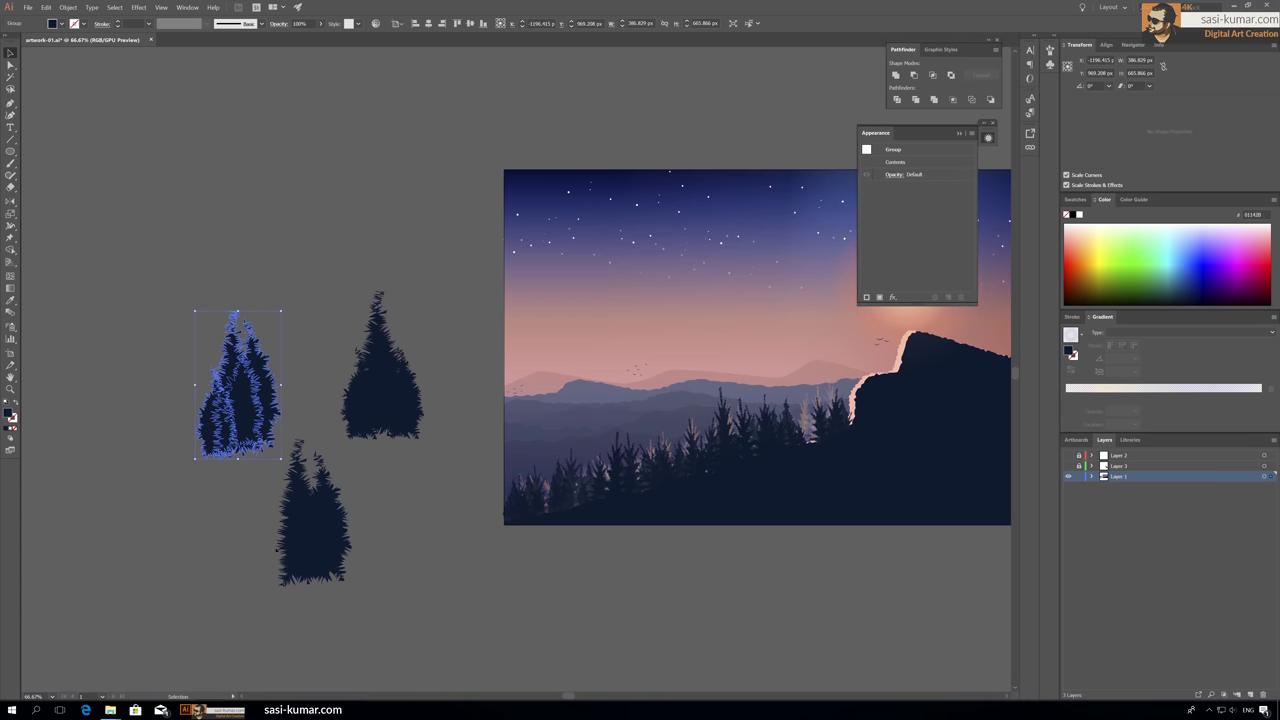
key("ctrl+a")
key("ctrl+g")
type("75")
key("Return")
scroll(640, 360, "right", 5)
Step: Place scaled-down tree copies into the forest at the bottom left
left_click_drag(207, 360, 403, 471)
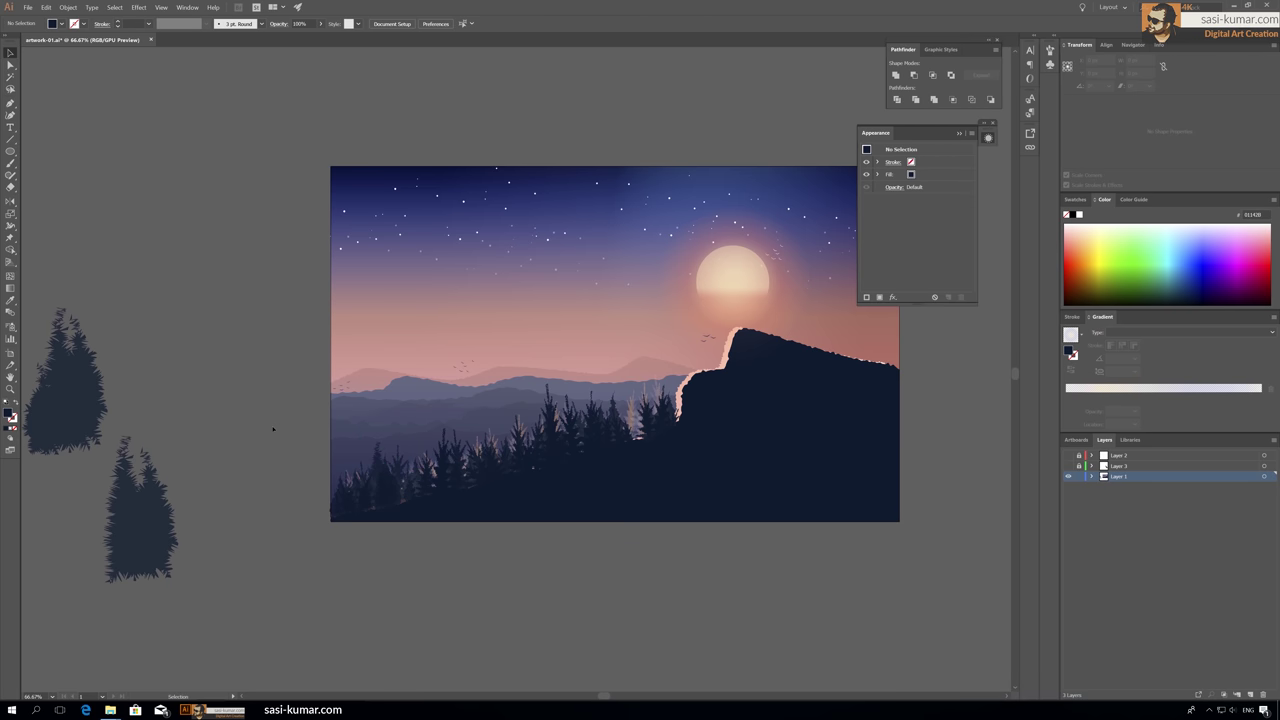
mouse_move(140, 510)
left_mouse_down()
mouse_move(491, 378)
mouse_move(467, 458)
left_mouse_up()
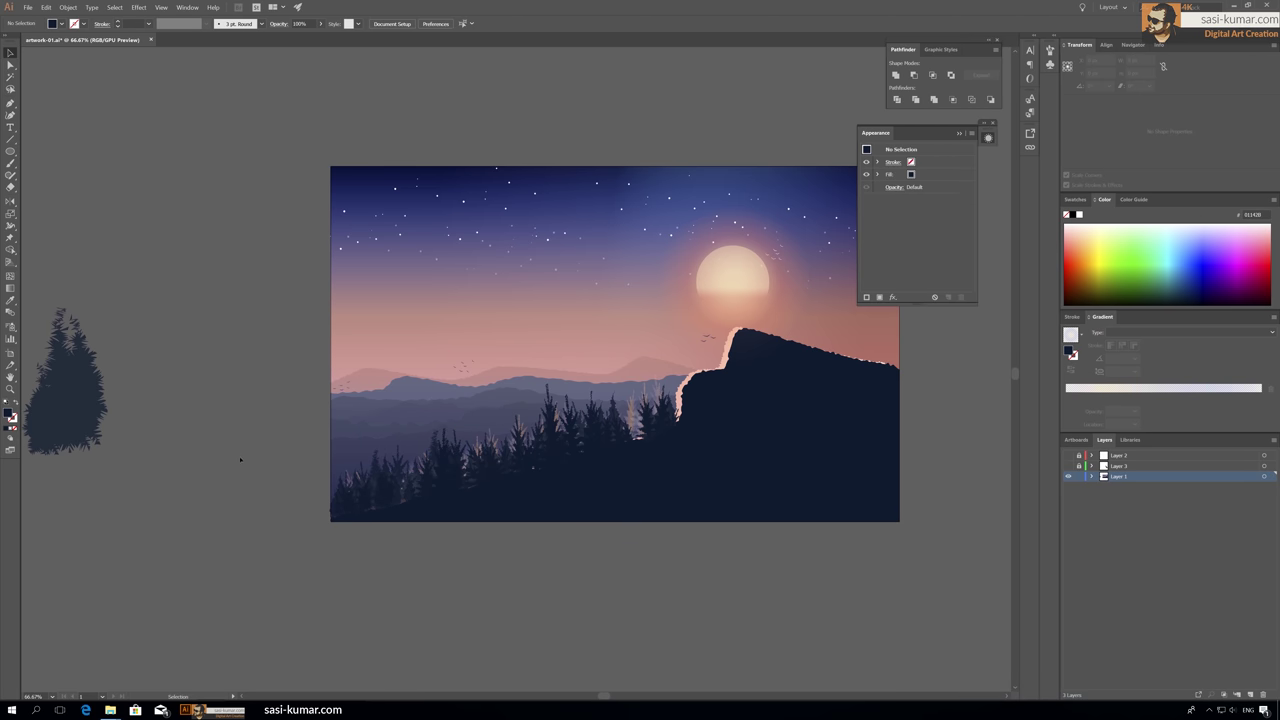
mouse_move(108, 307)
left_mouse_down()
mouse_move(680, 313)
mouse_move(657, 386)
mouse_move(486, 418)
mouse_move(505, 424)
left_mouse_up()
left_click(220, 423)
key("ctrl+plus")
left_click(190, 365)
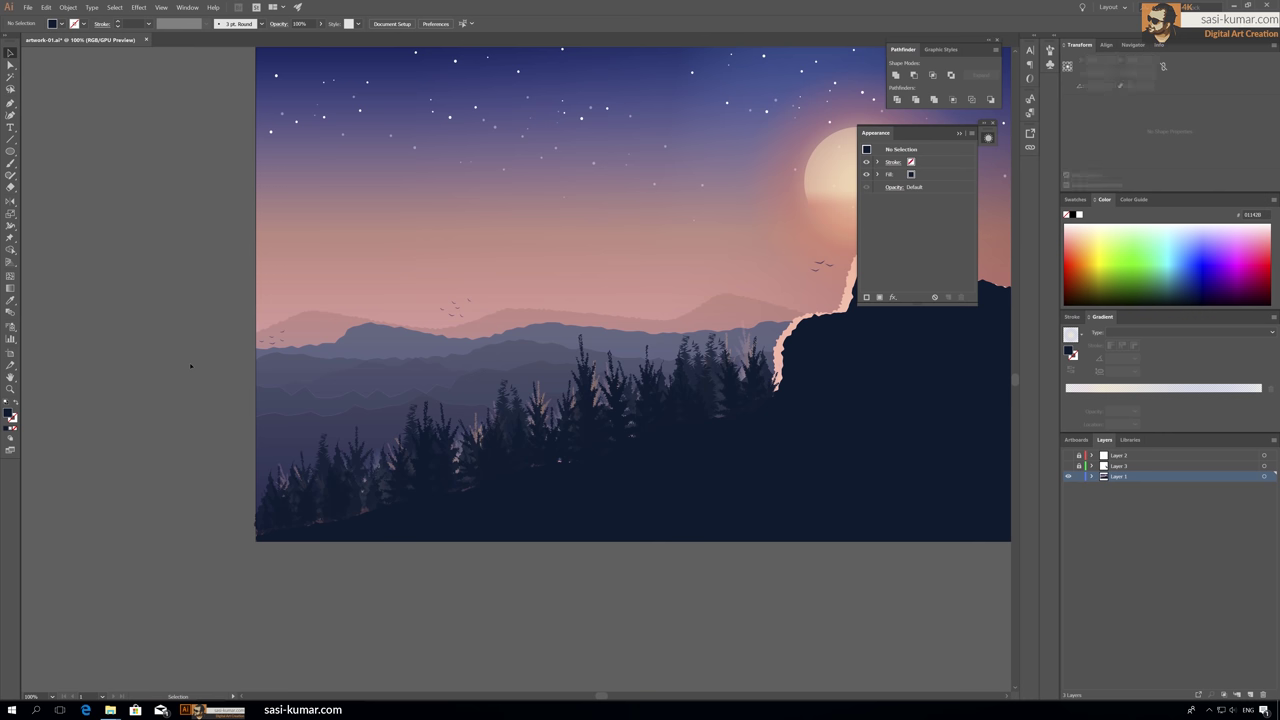
Step: Mirror one of the placed trees with Reflect
left_click(424, 460)
double_click(10, 213)
left_click(73, 101)
key("Return")
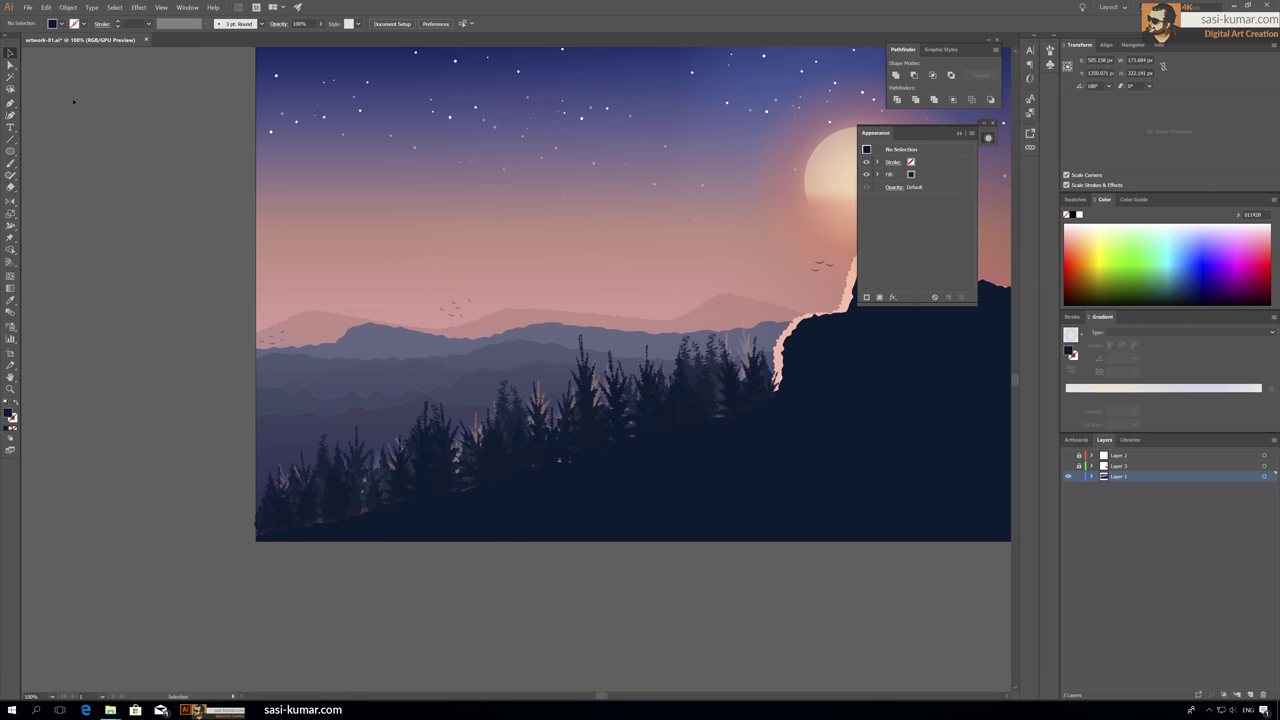
key("ctrl+minus")
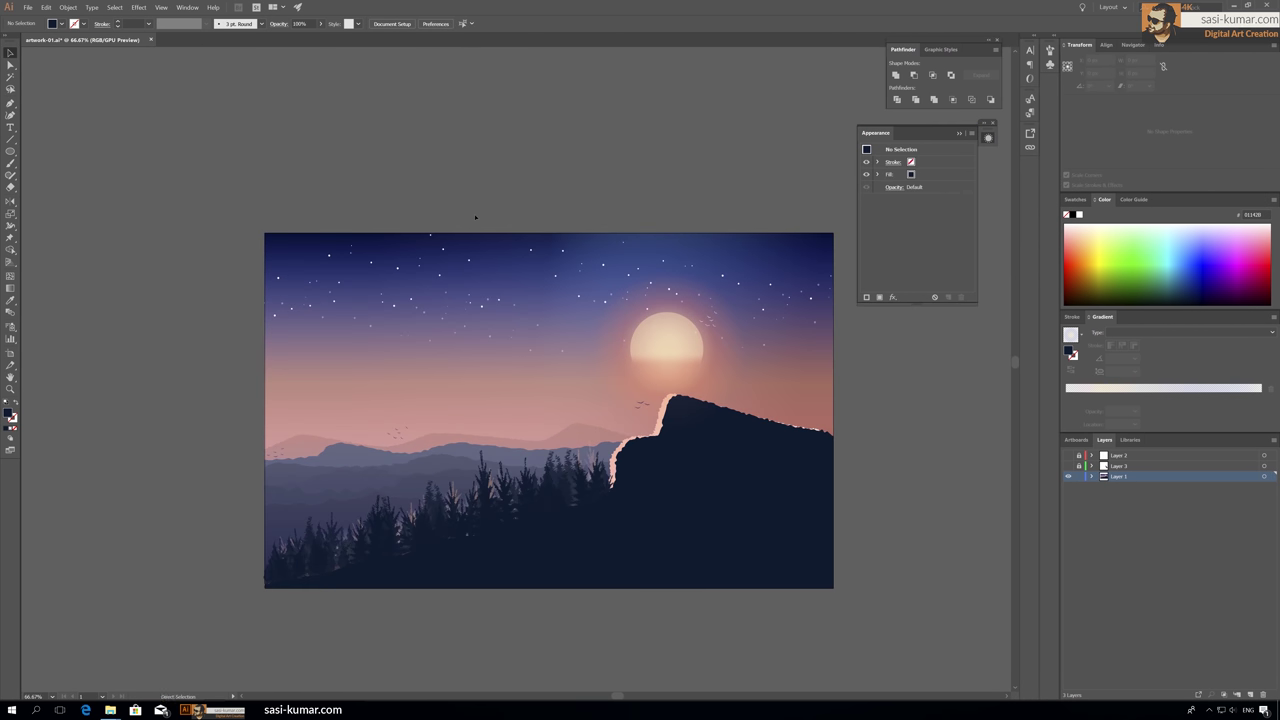
Step: Duplicate the light tree group onto the forest and rotate it to follow the slope
left_click_drag(322, 553, 200, 477)
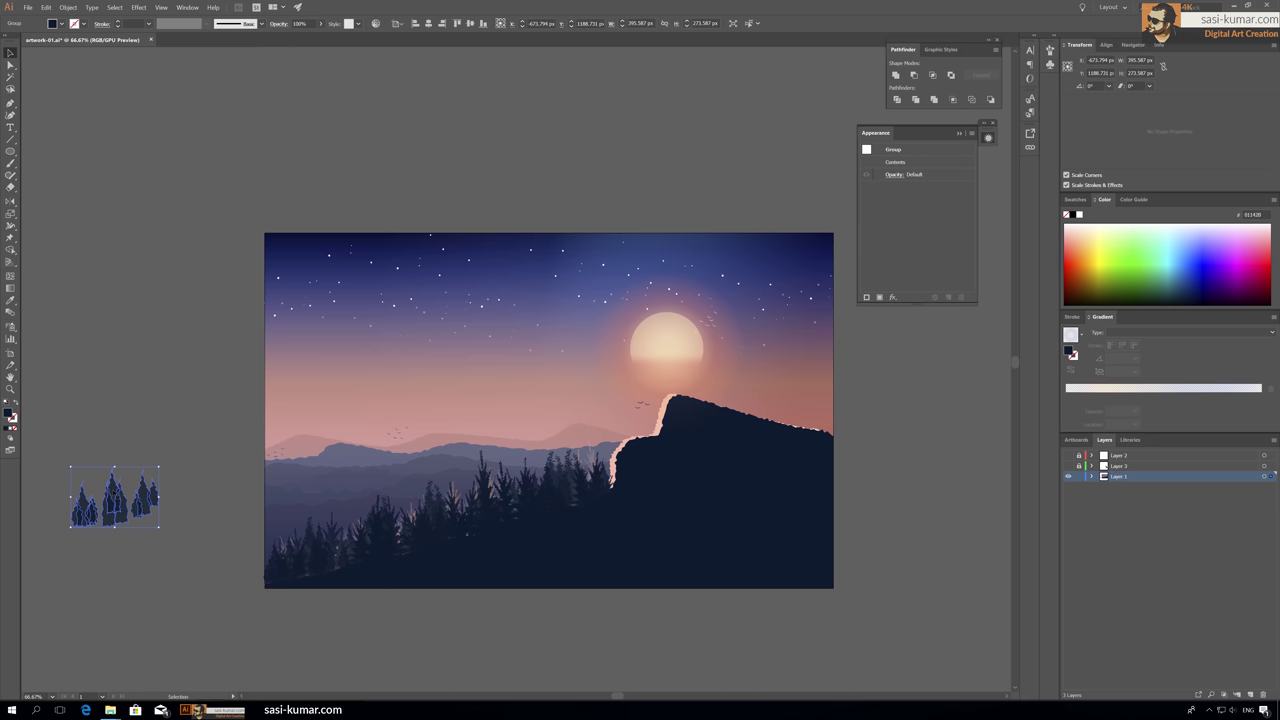
left_click(68, 7)
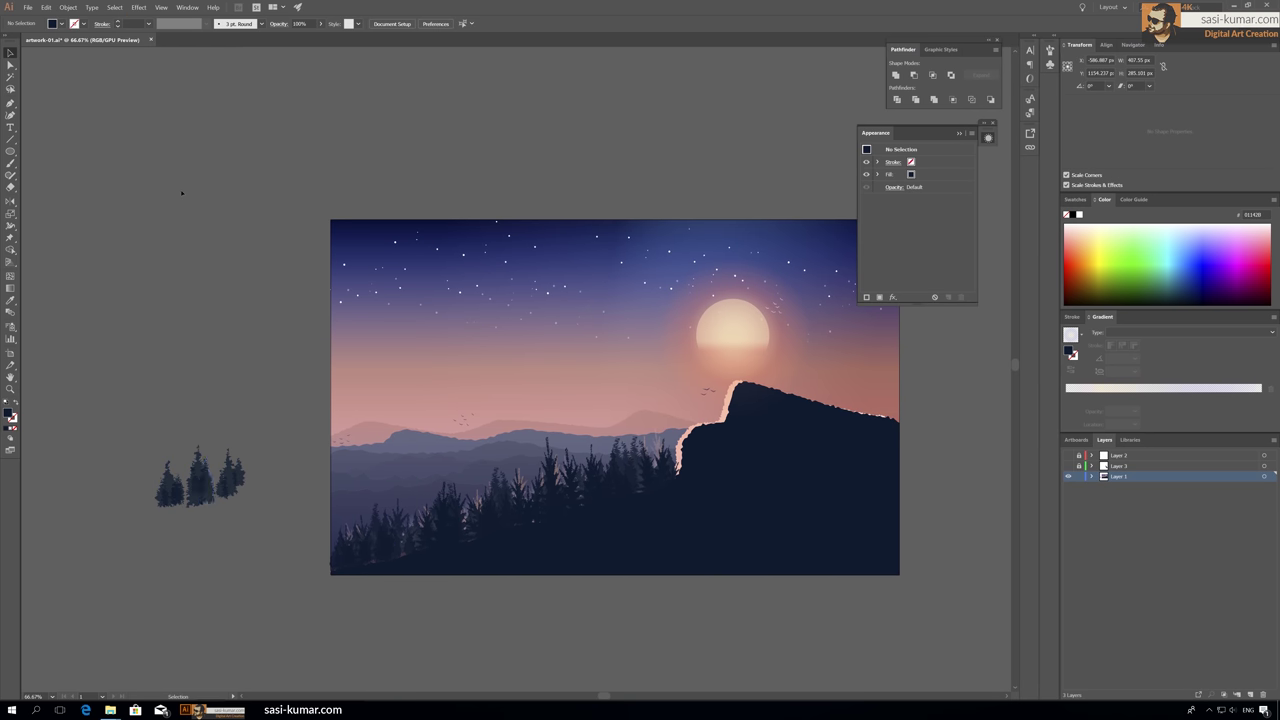
mouse_move(210, 477)
left_mouse_down()
mouse_move(330, 456)
mouse_move(482, 399)
left_mouse_up()
scroll(423, 528, "up", 2)
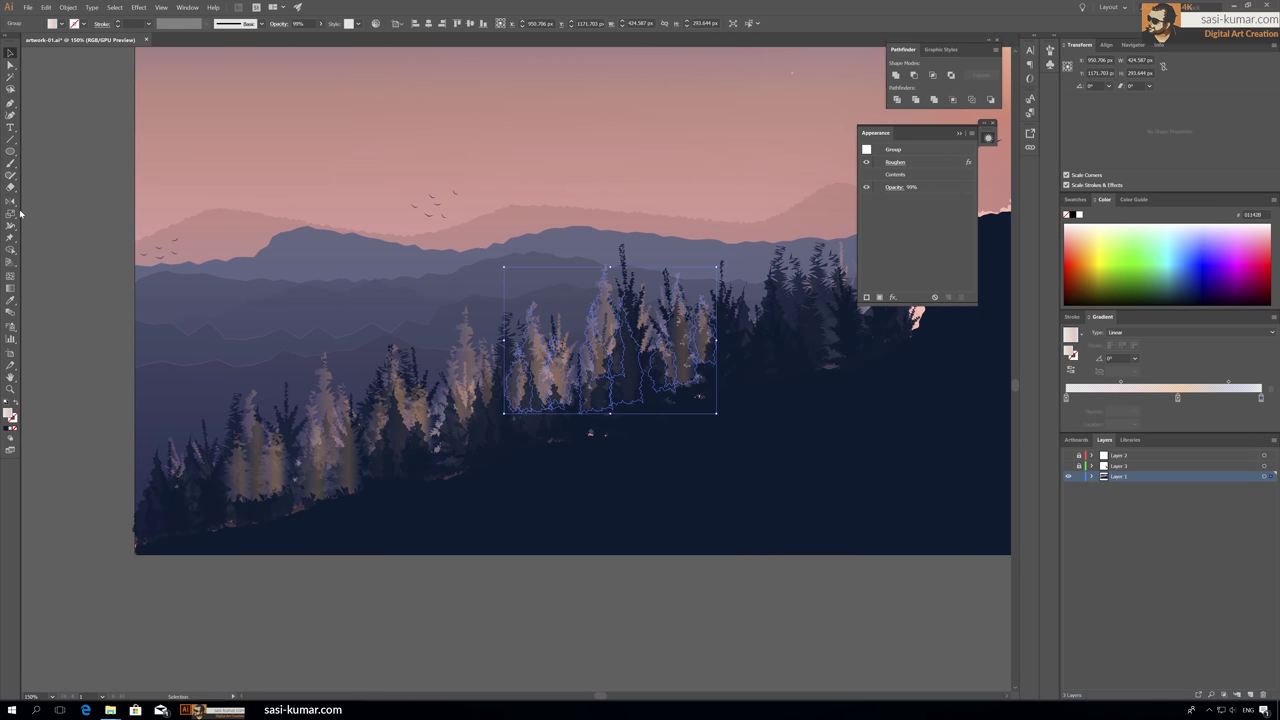
left_click_drag(451, 398, 600, 326)
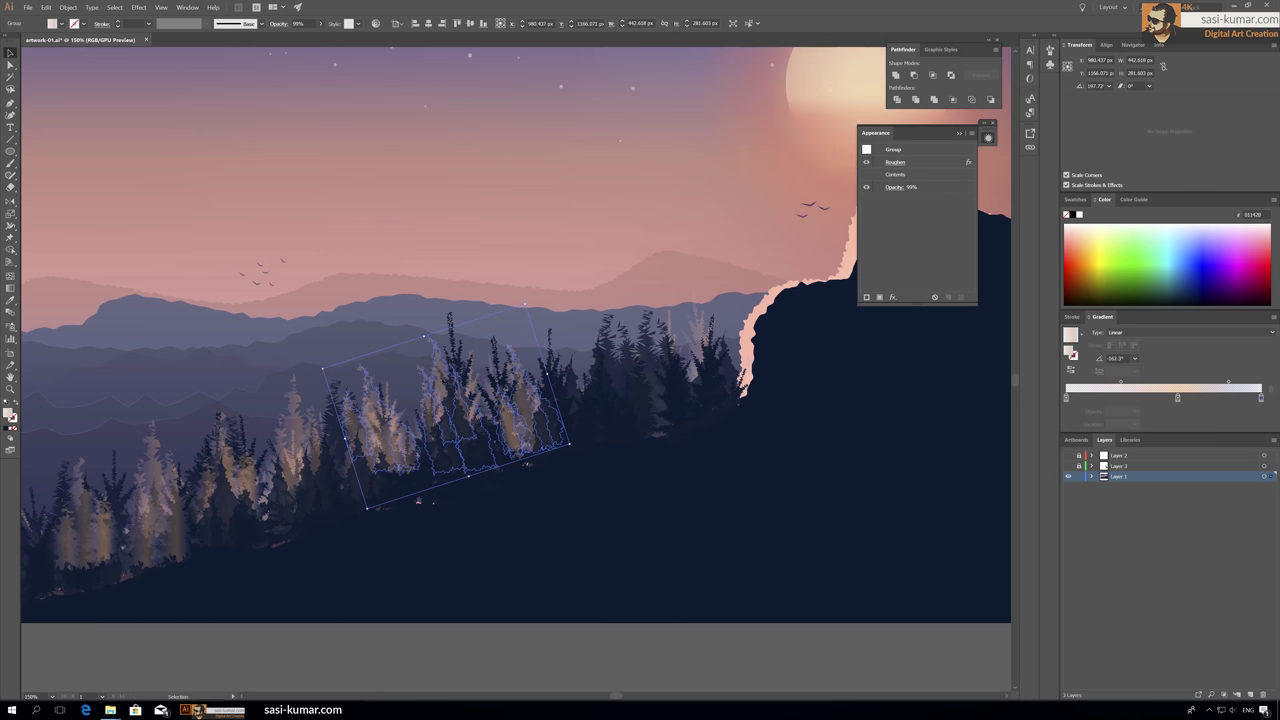
Step: Select all the light tree groups, fit the artboard in view, and deselect
key("a")
left_click_drag(706, 337, 55, 572)
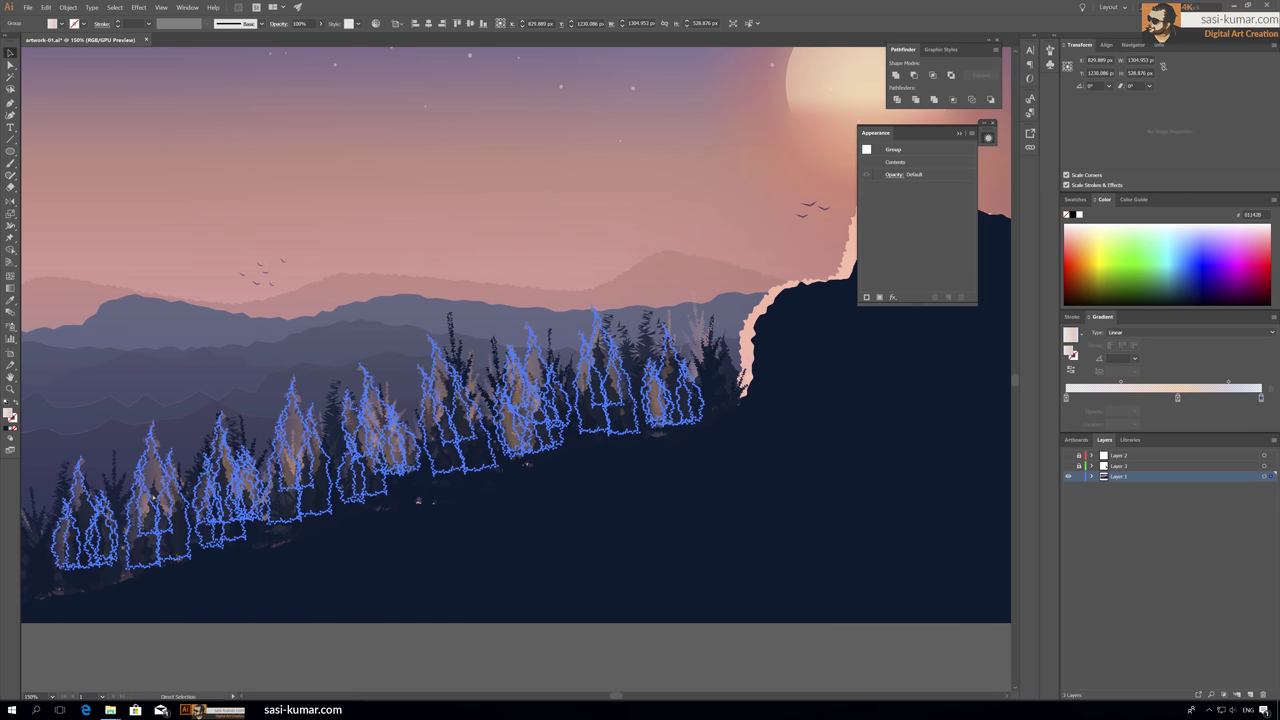
key("v")
key("ctrl+0")
left_click(579, 593)
key("ctrl+1")
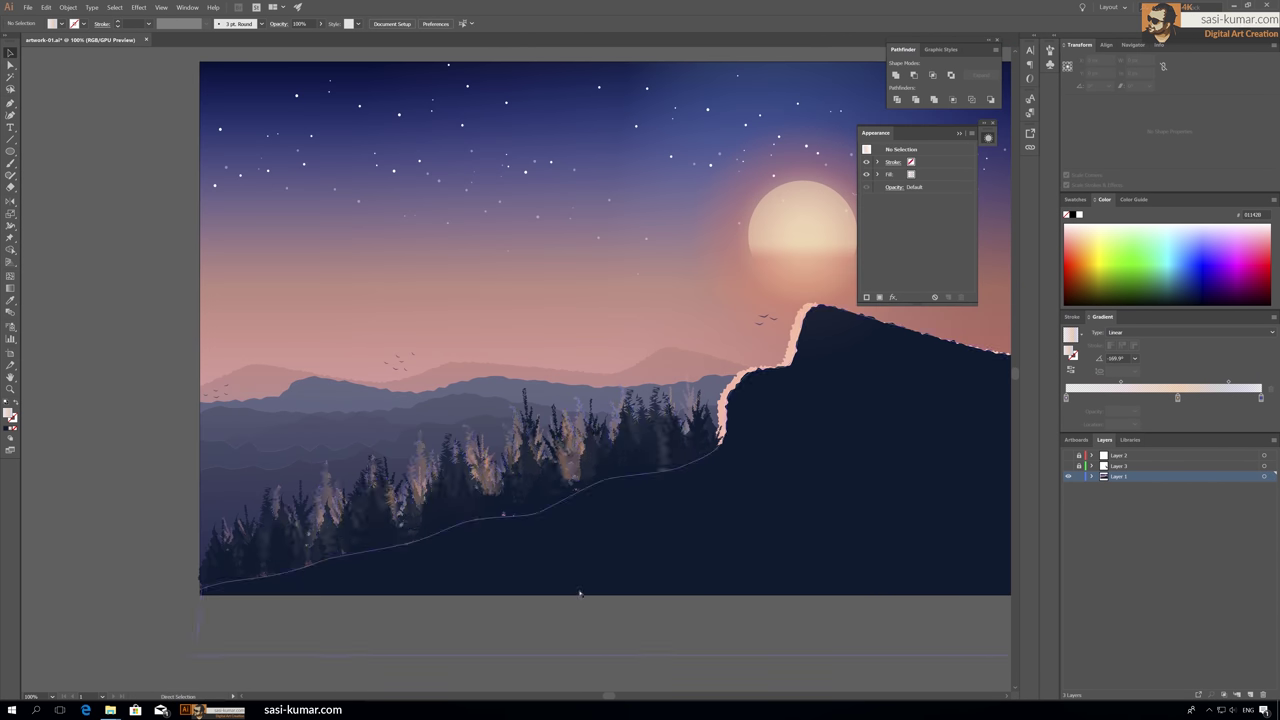
left_click(592, 480)
left_click(472, 622)
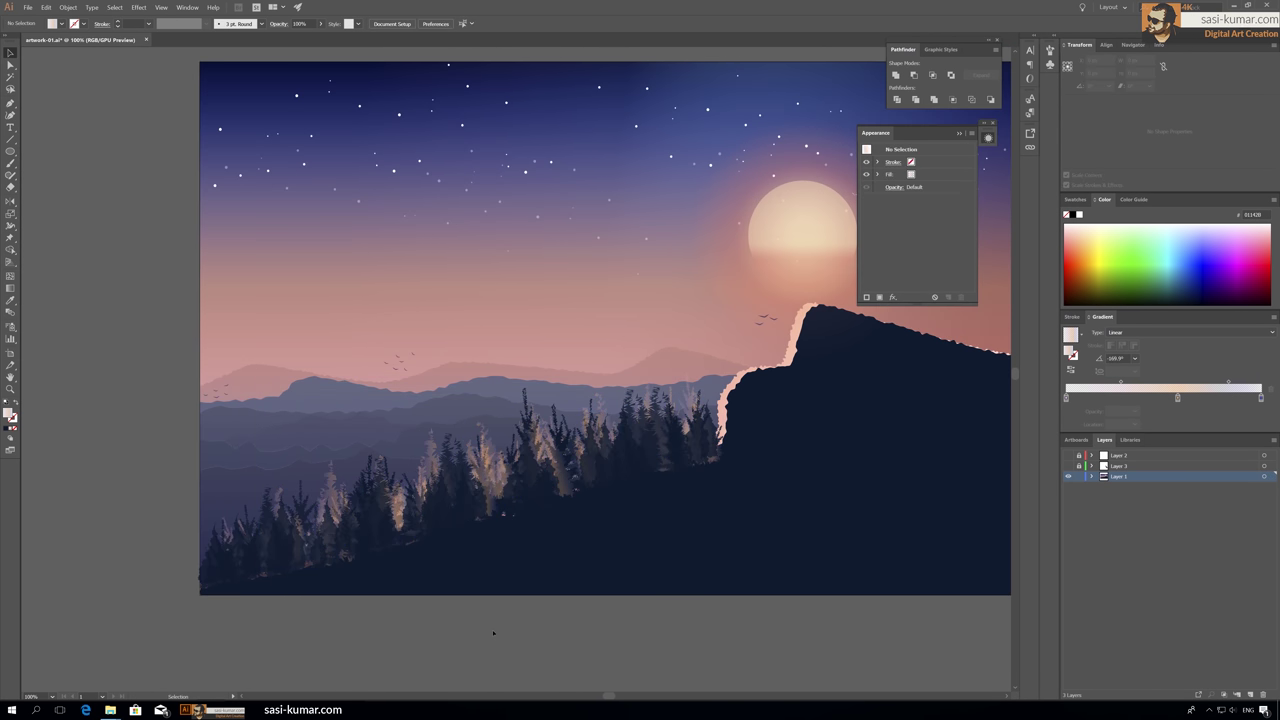
key("ctrl+0")
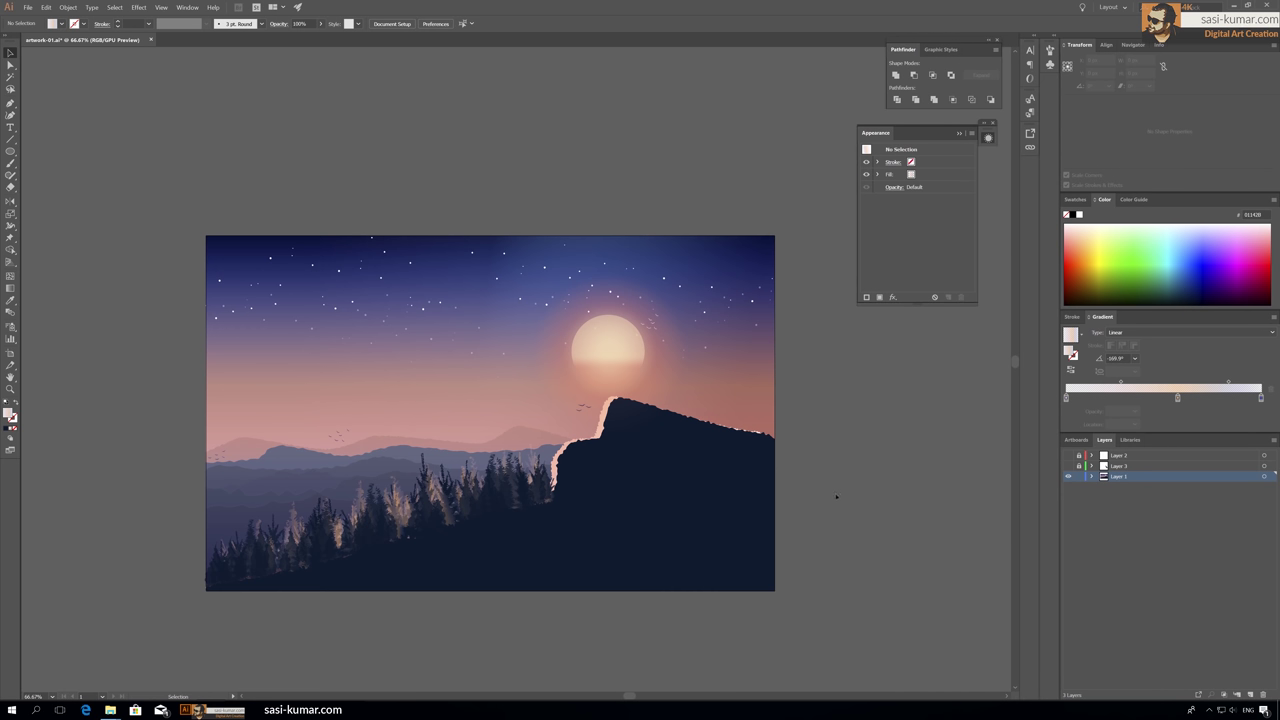
double_click(680, 168)
double_click(894, 386)
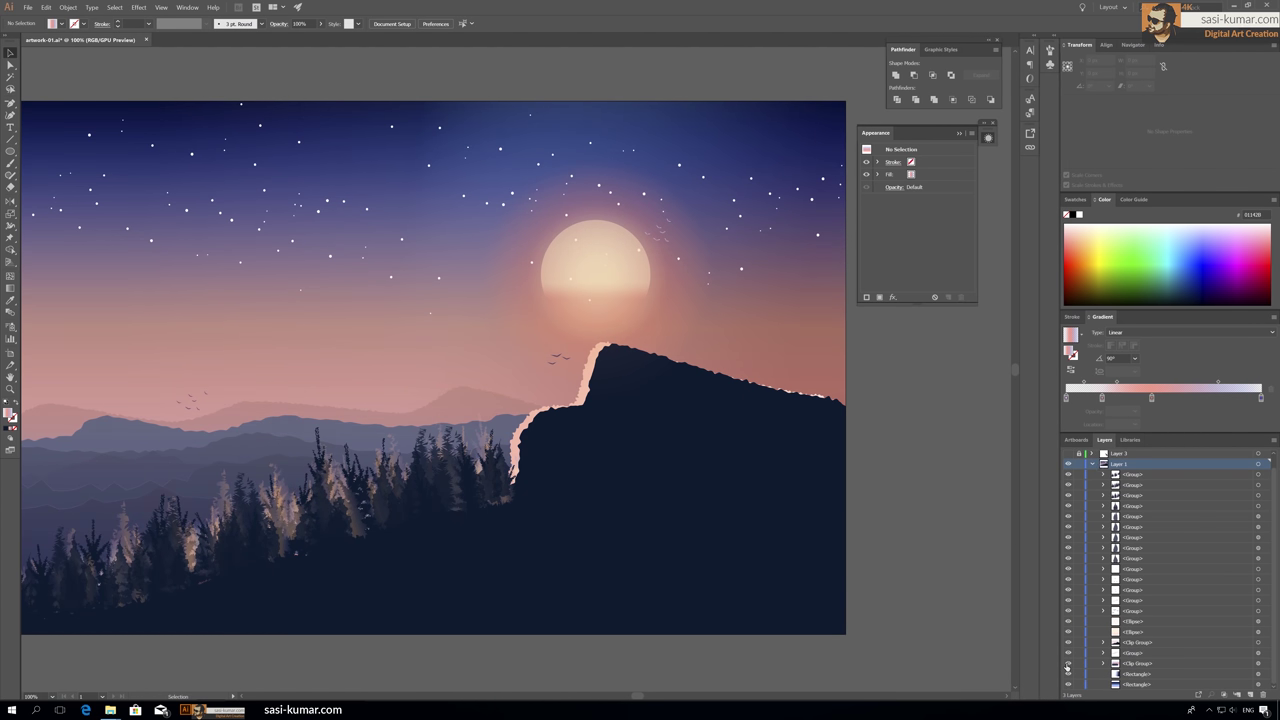
scroll(1068, 620, "down", 5)
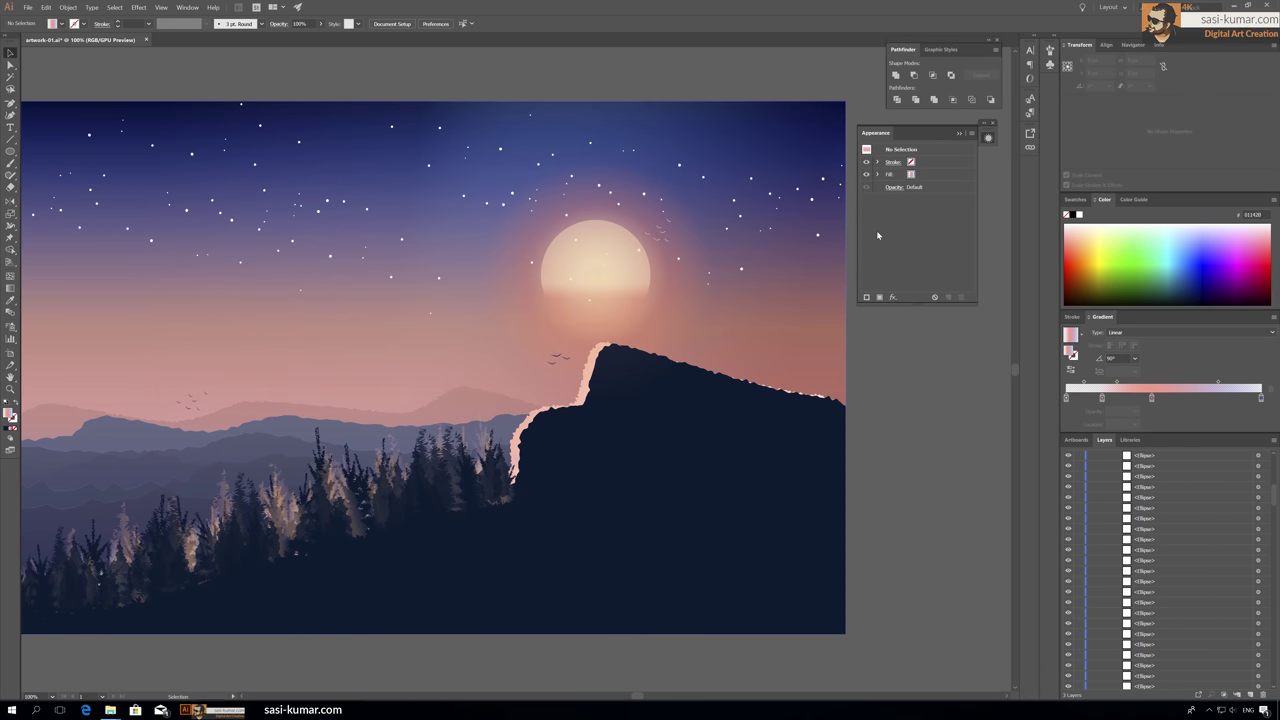
scroll(1165, 570, "up", 10)
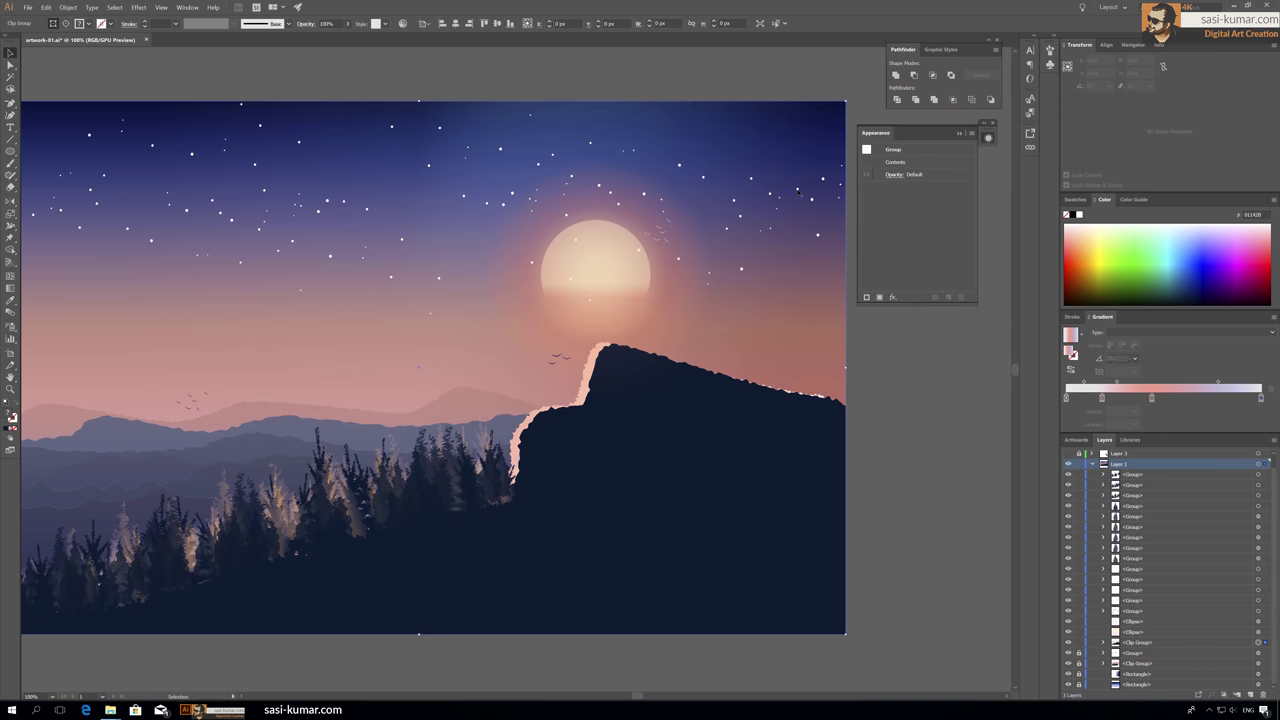
double_click(627, 265)
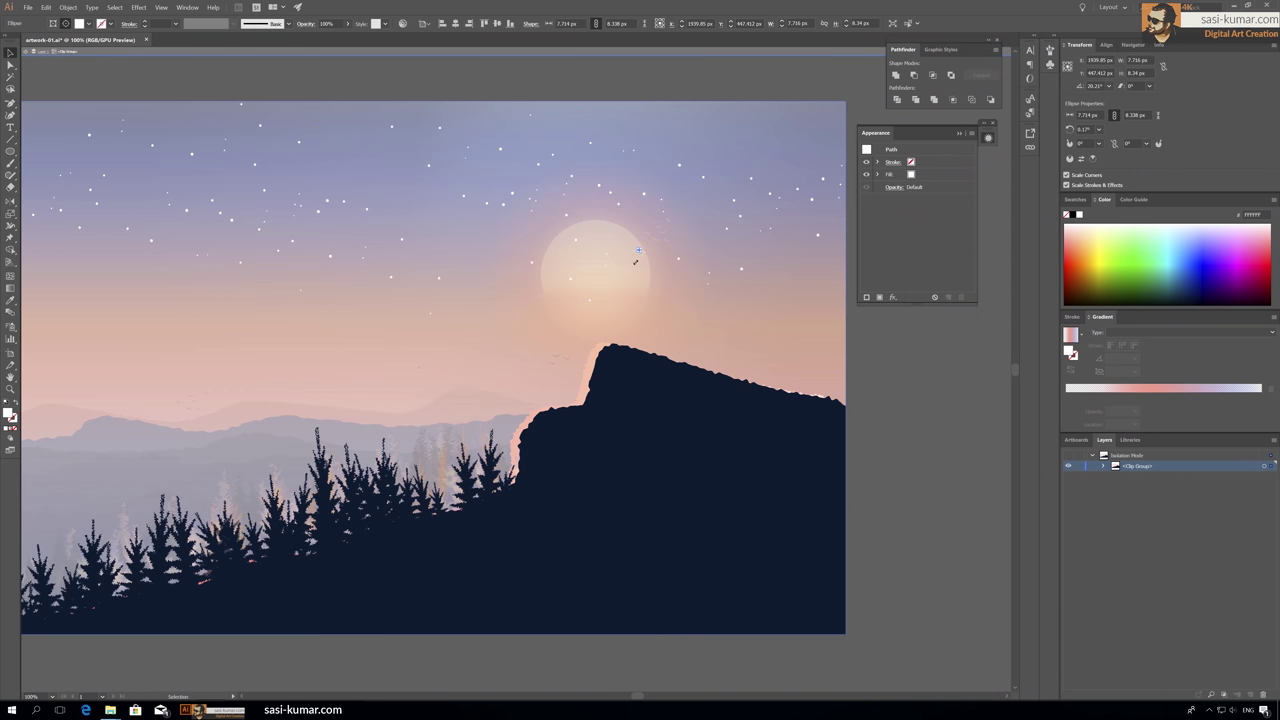
left_click(937, 357)
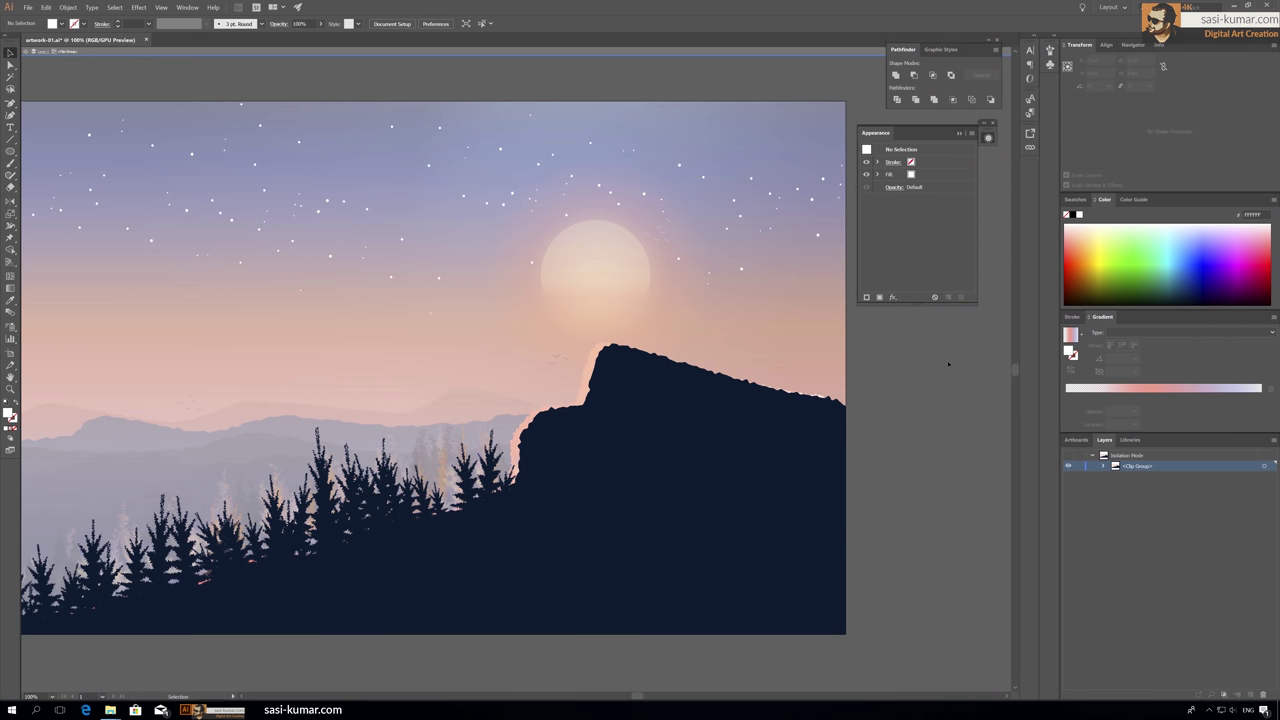
double_click(948, 363)
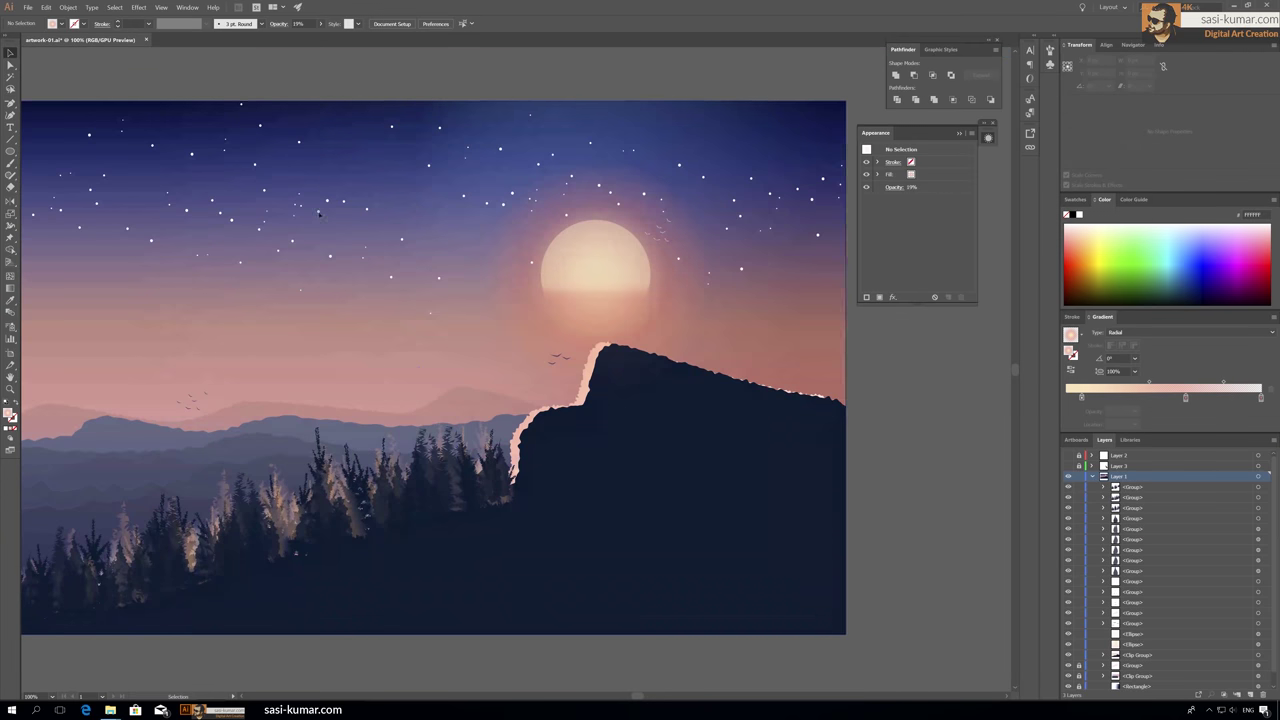
double_click(650, 378)
left_click(287, 209)
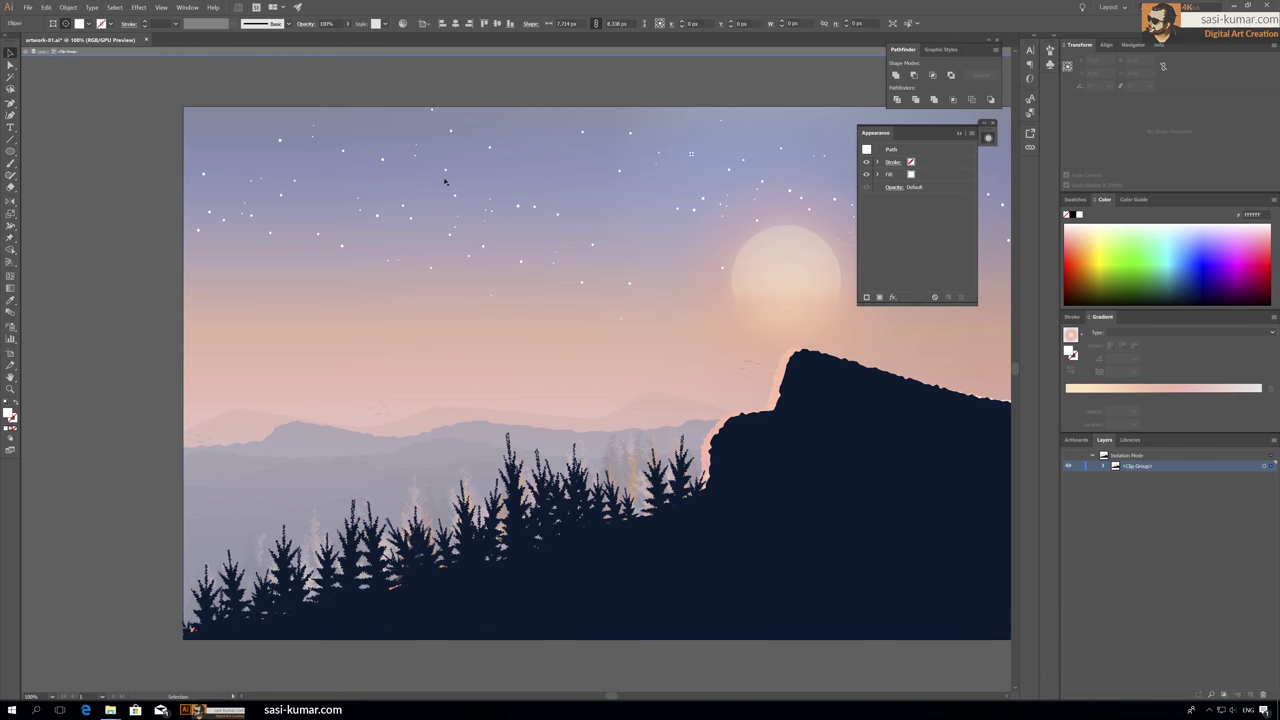
left_click_drag(480, 280, 127, 237)
left_click(127, 237)
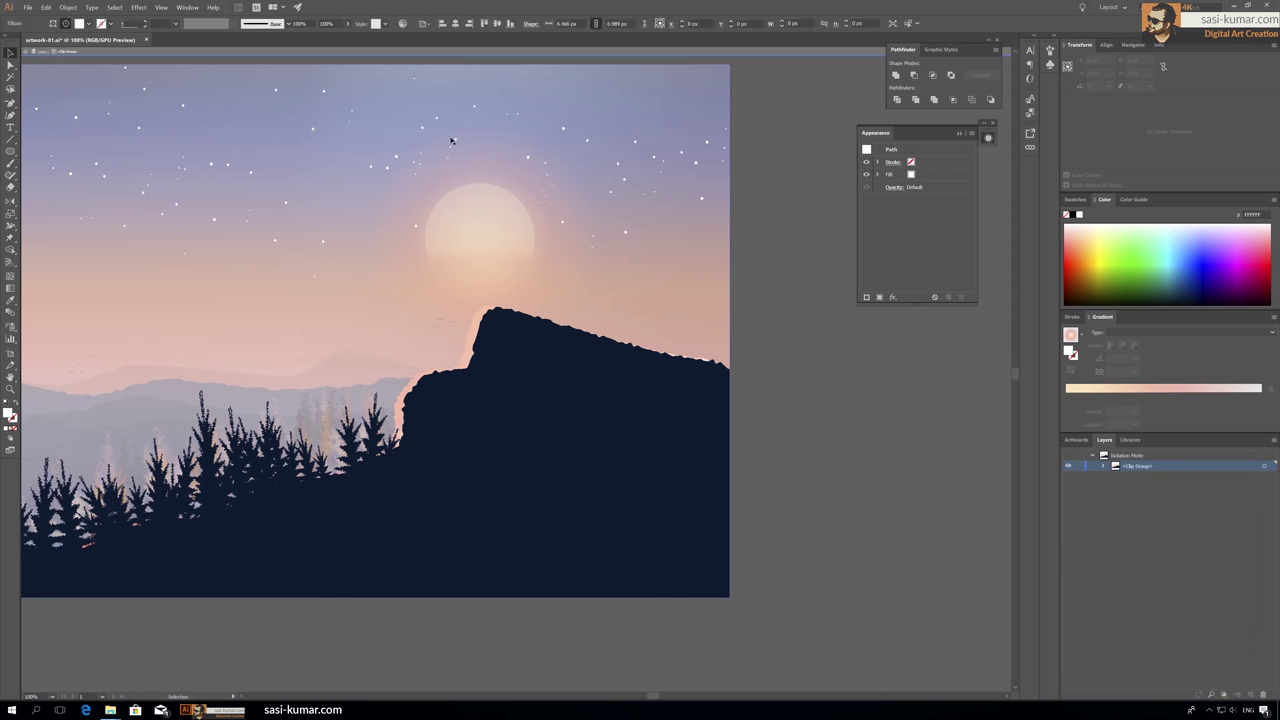
left_click(570, 130)
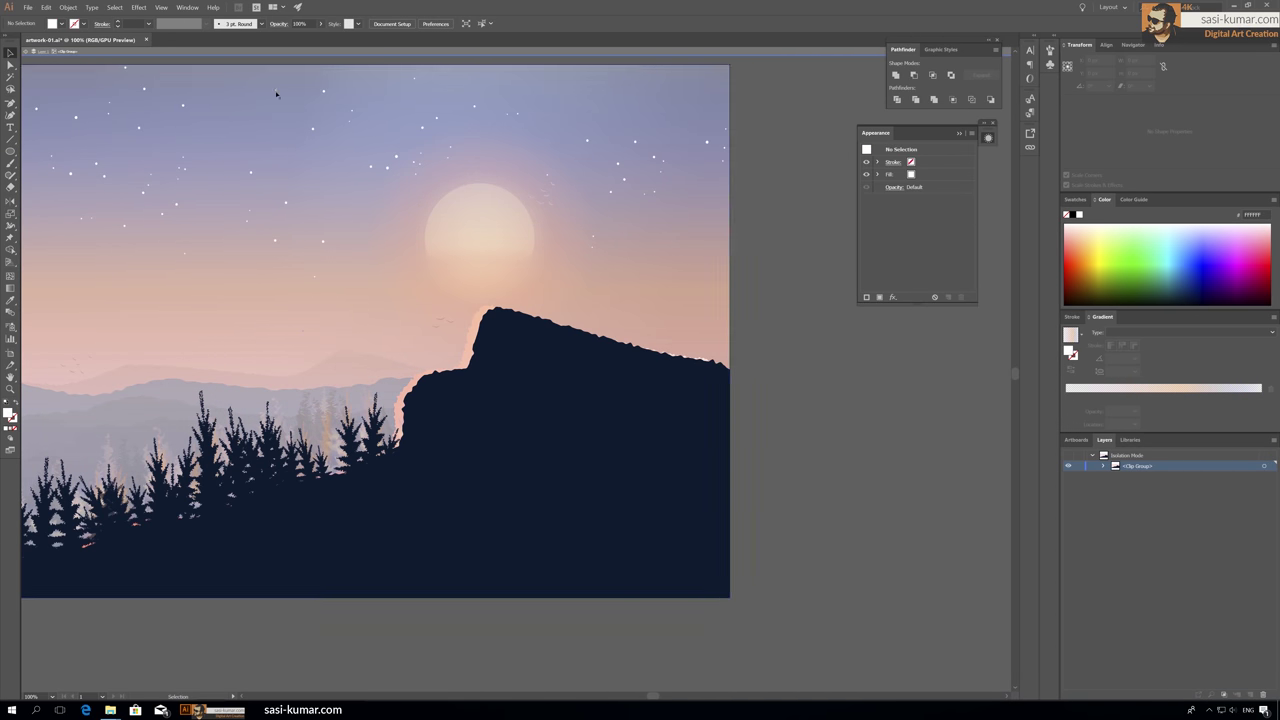
double_click(755, 249)
key("ctrl+minus")
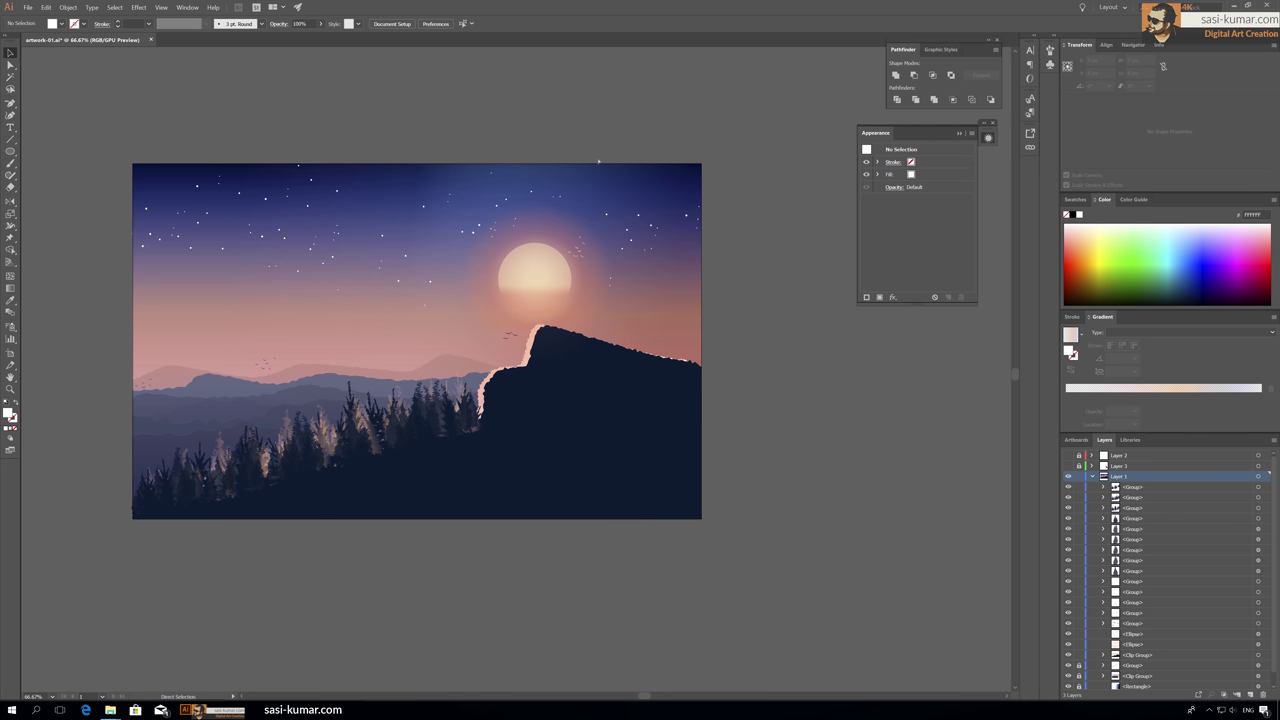
Step: Show the wolf and shooting star layers and shift the artwork up
left_click_drag(1066, 465, 1067, 455)
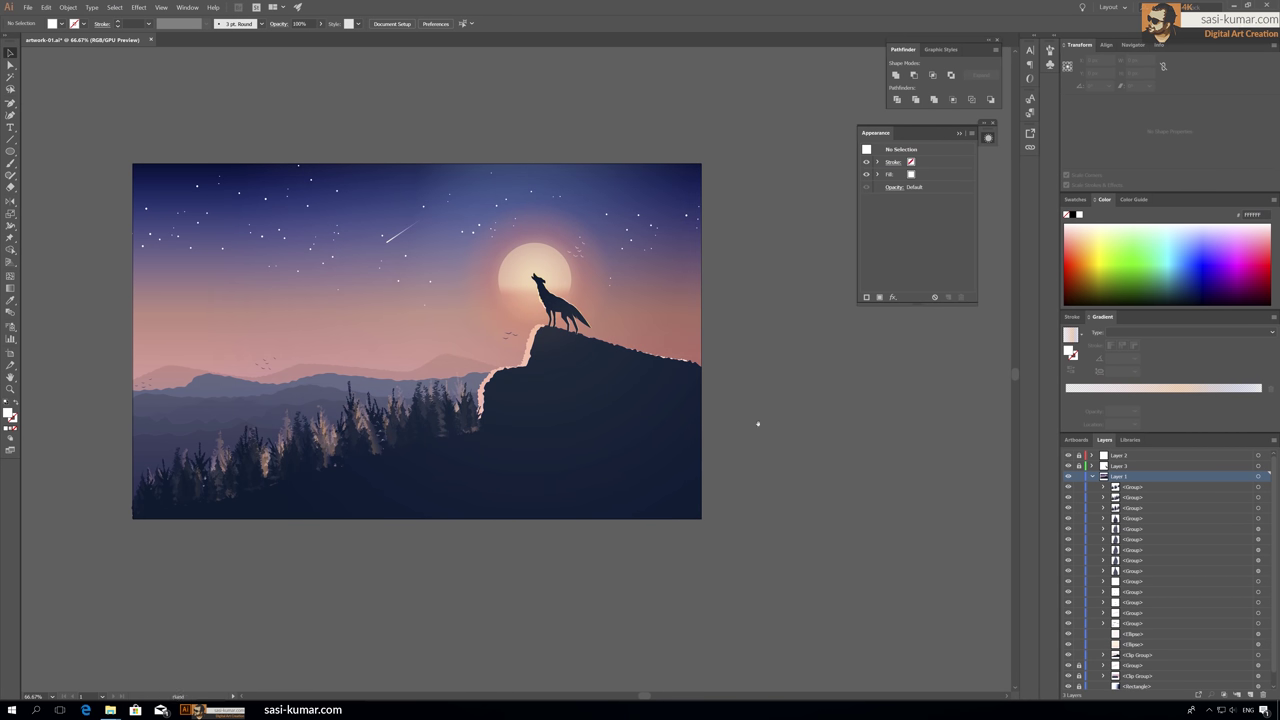
left_click_drag(757, 424, 780, 389)
left_click(1093, 477)
Step: Add a large 'Thankyou For Watching' caption below the artwork
key("t")
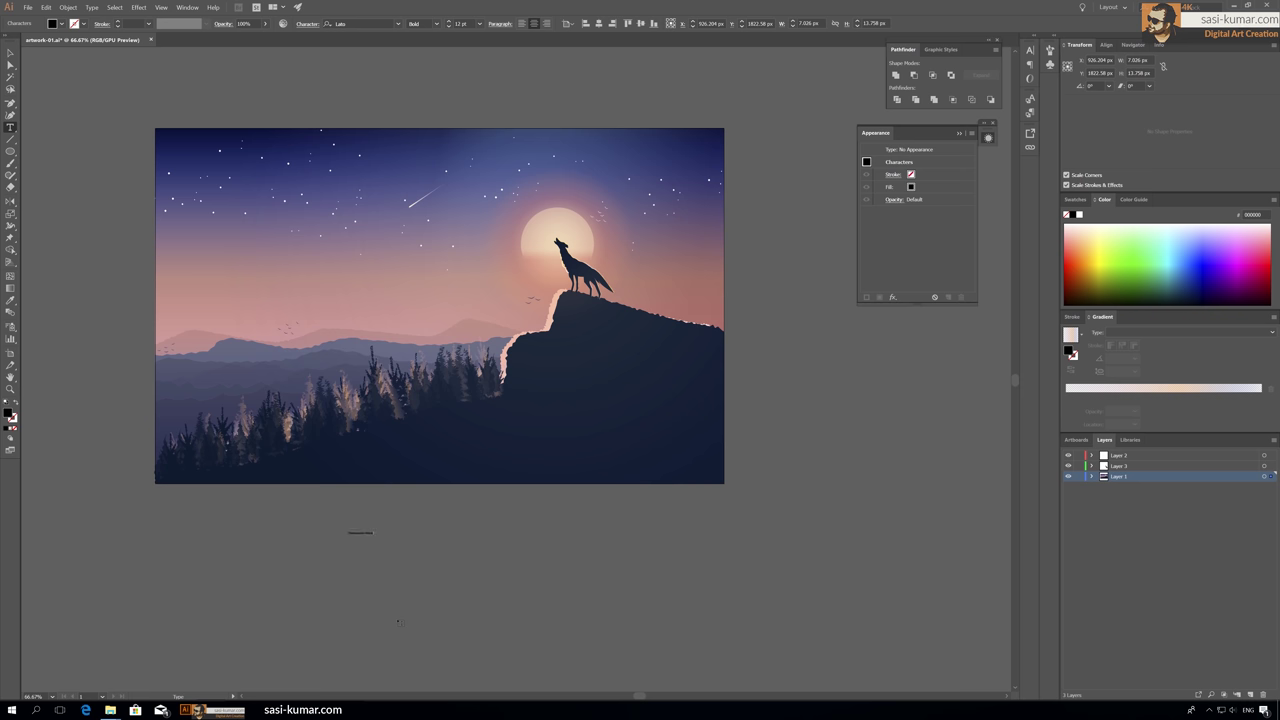
left_click_drag(596, 557, 566, 526)
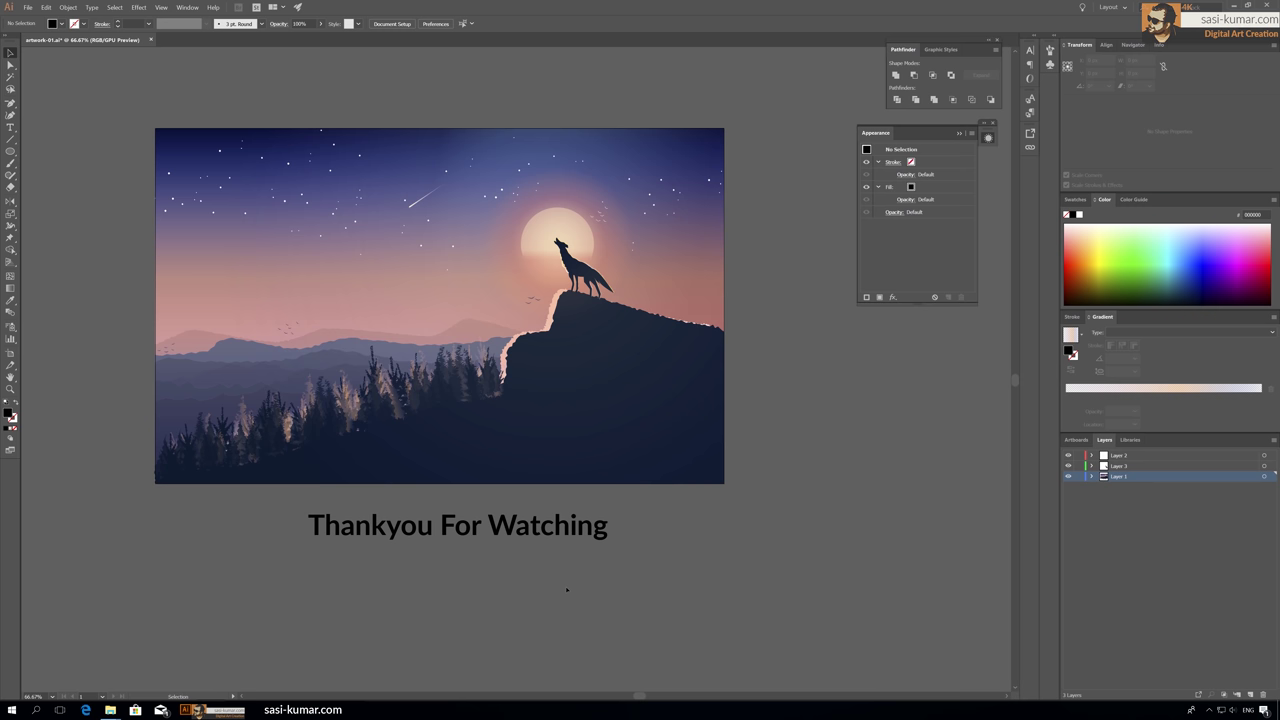
left_click(504, 541)
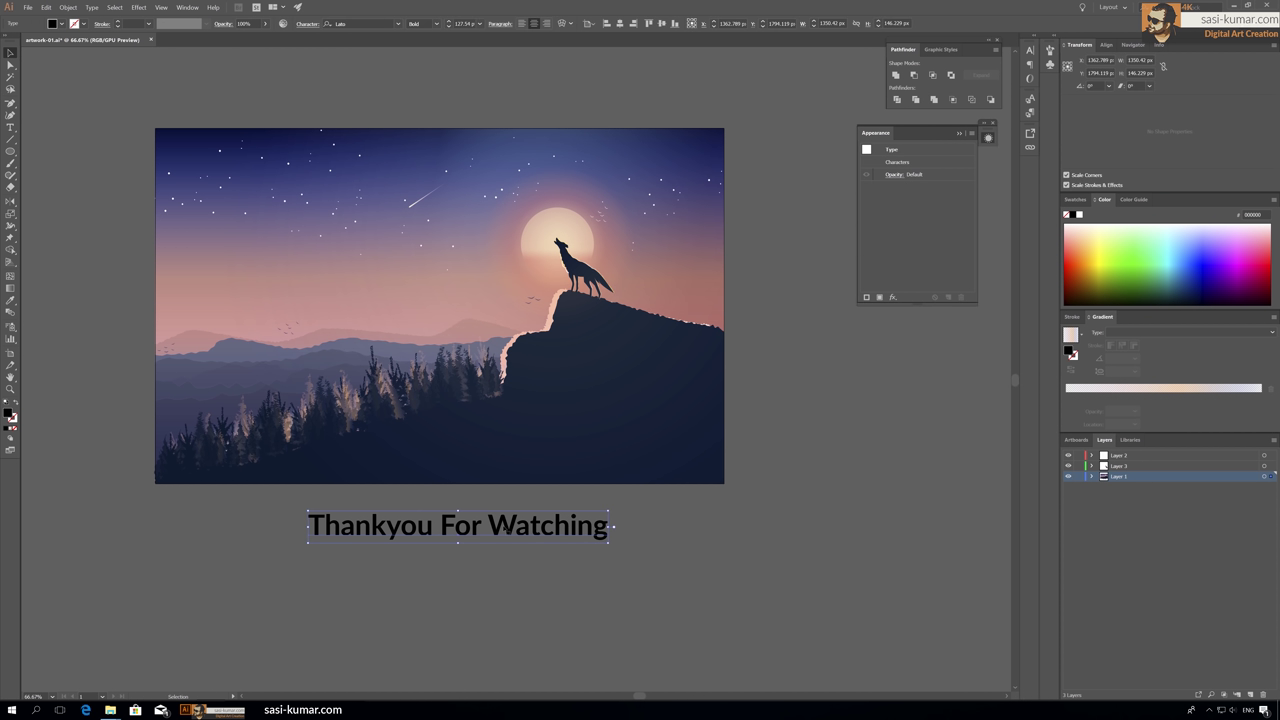